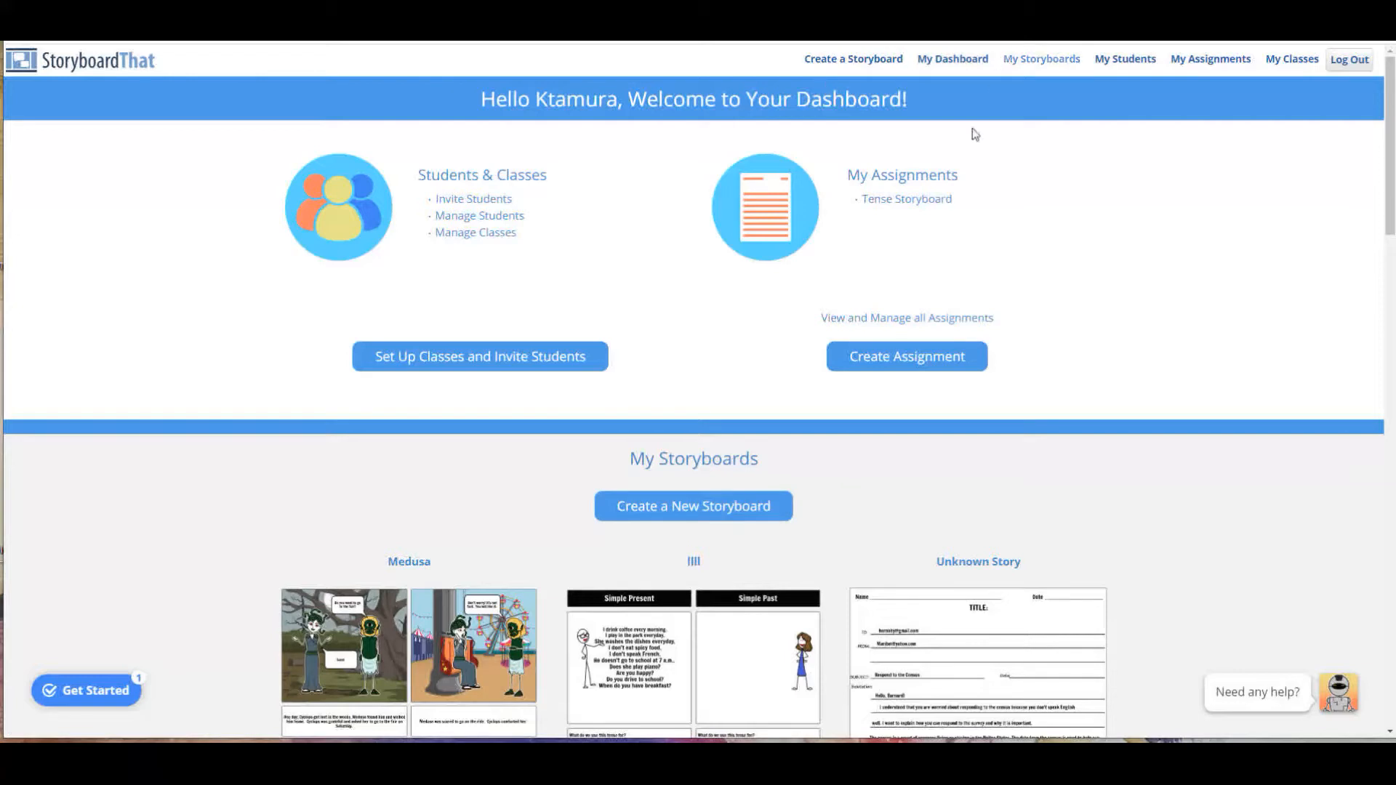
# Create a new storyboard, starting a blank board instead of loading the autosave
pyautogui.click(748, 506)
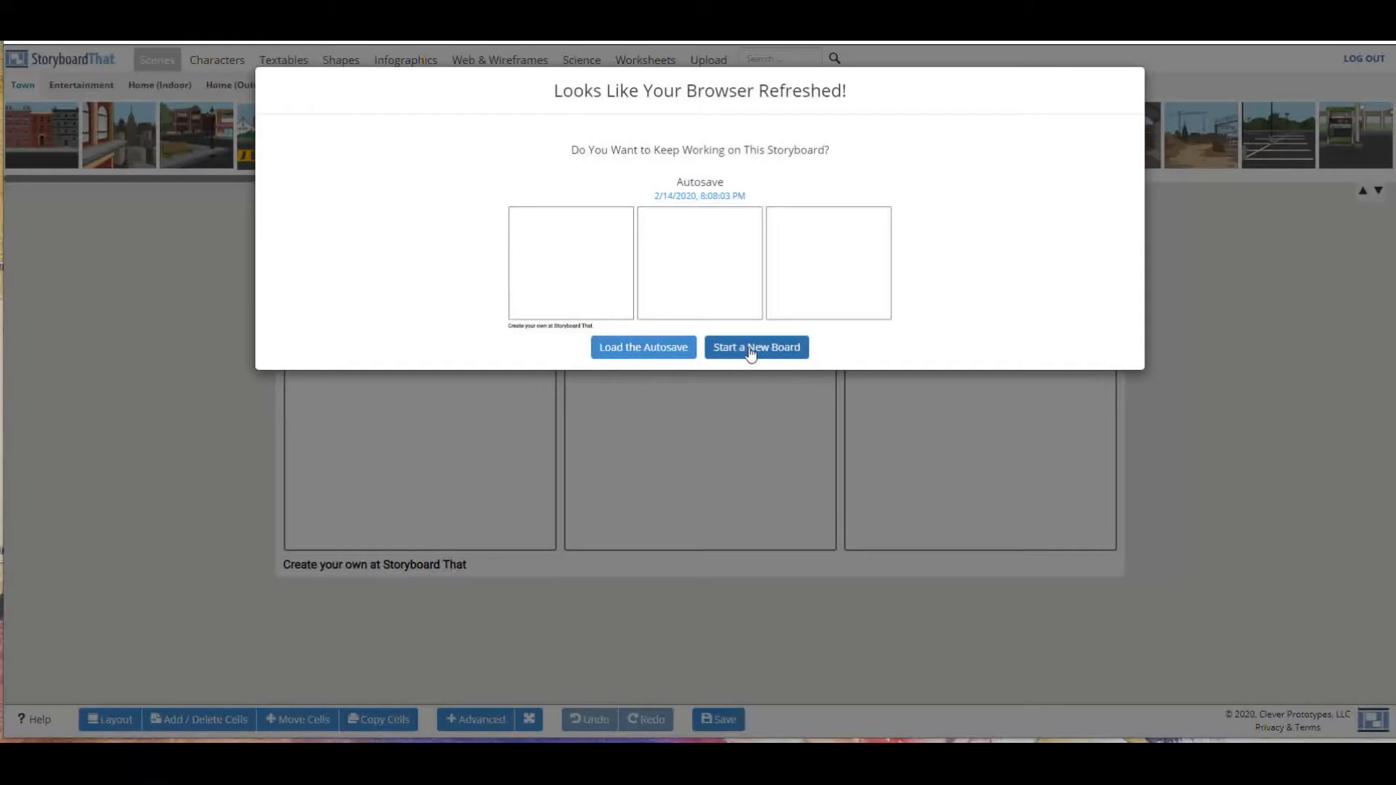
pyautogui.click(751, 349)
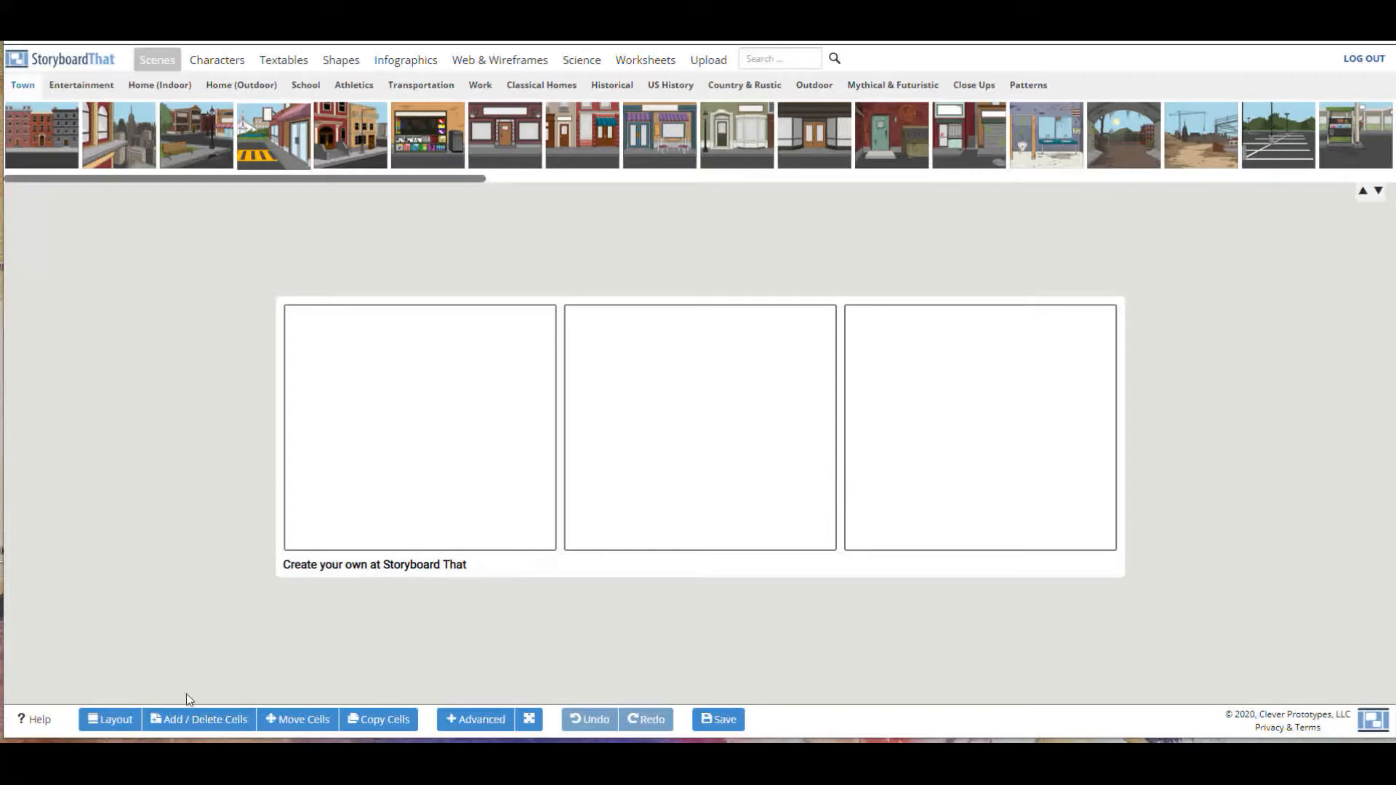
# Try the T-Chart and Chart layouts on the blank storyboard
pyautogui.click(108, 720)
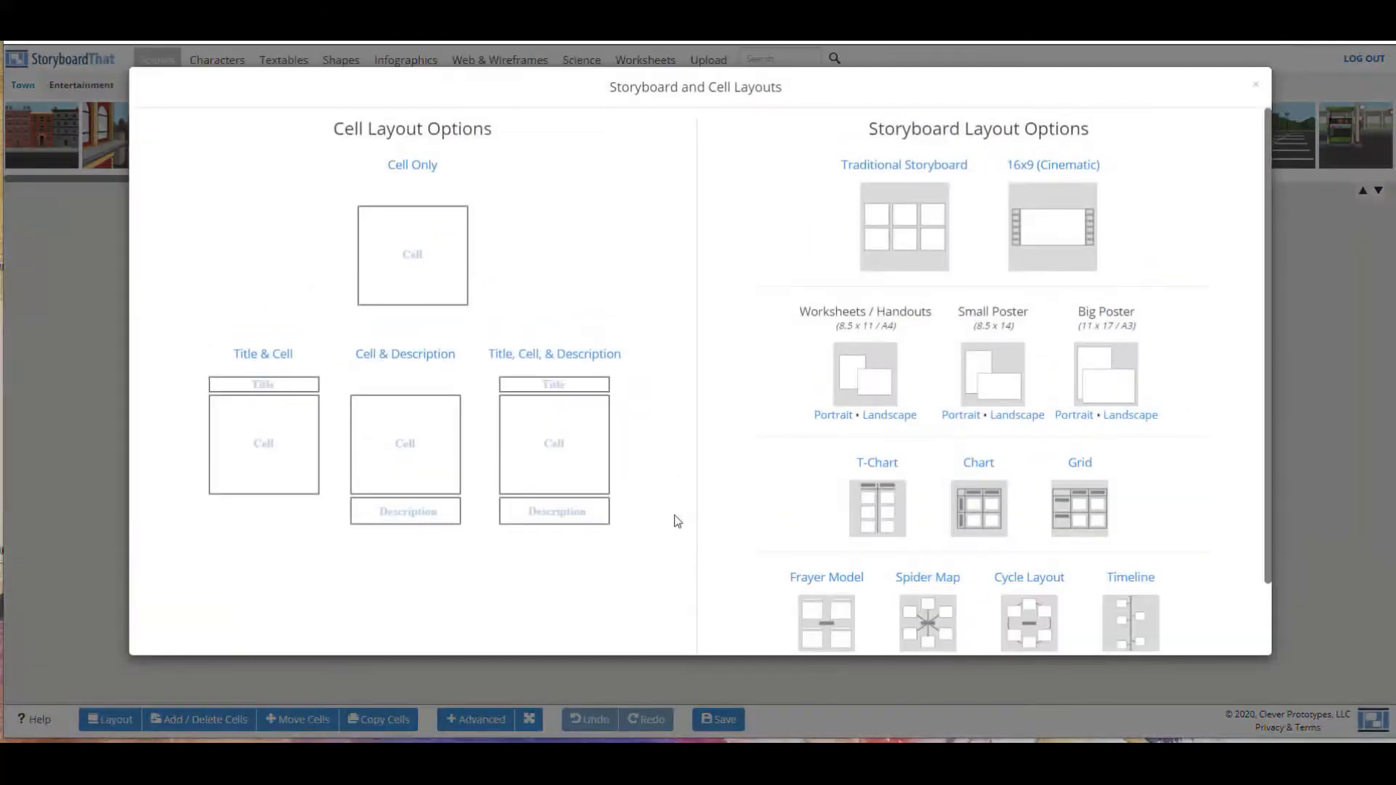
pyautogui.click(875, 514)
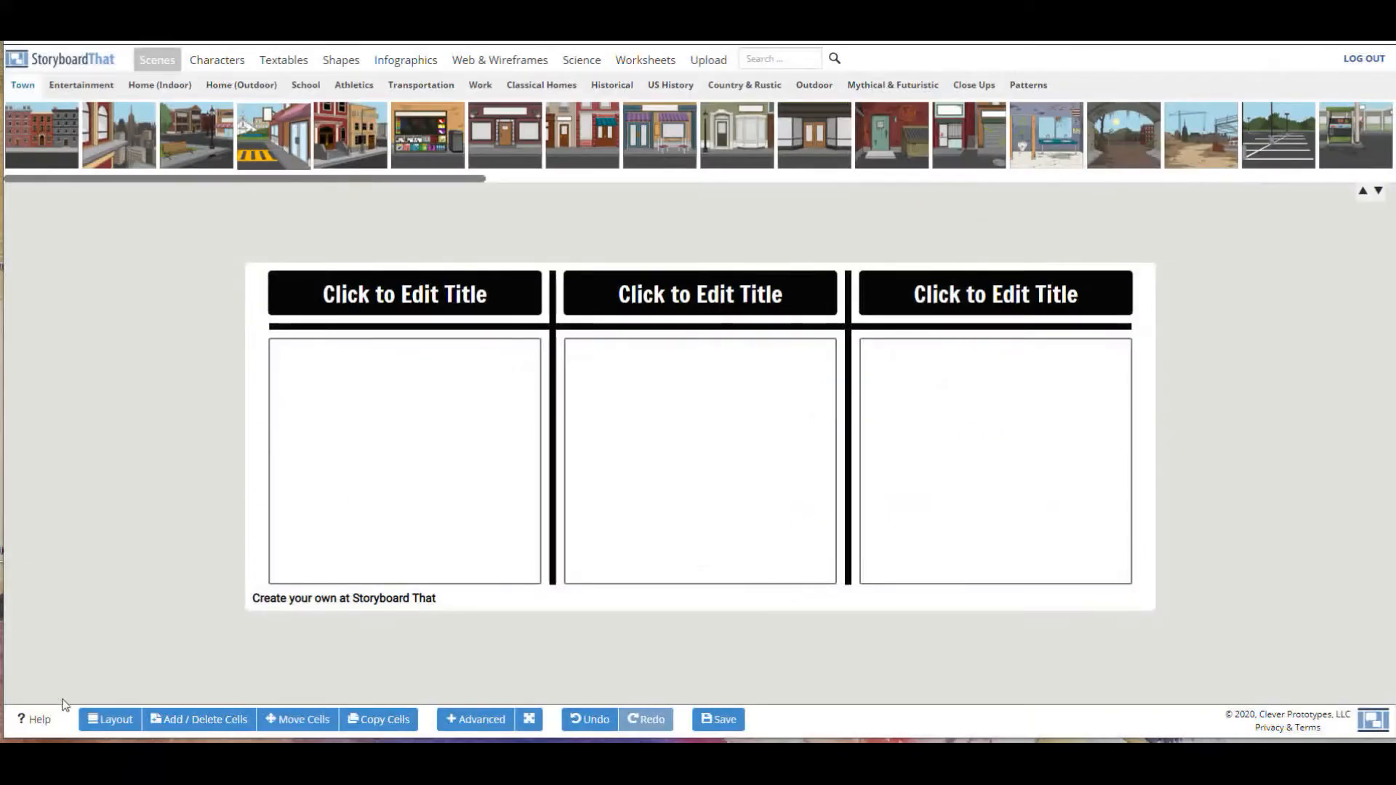
pyautogui.click(98, 718)
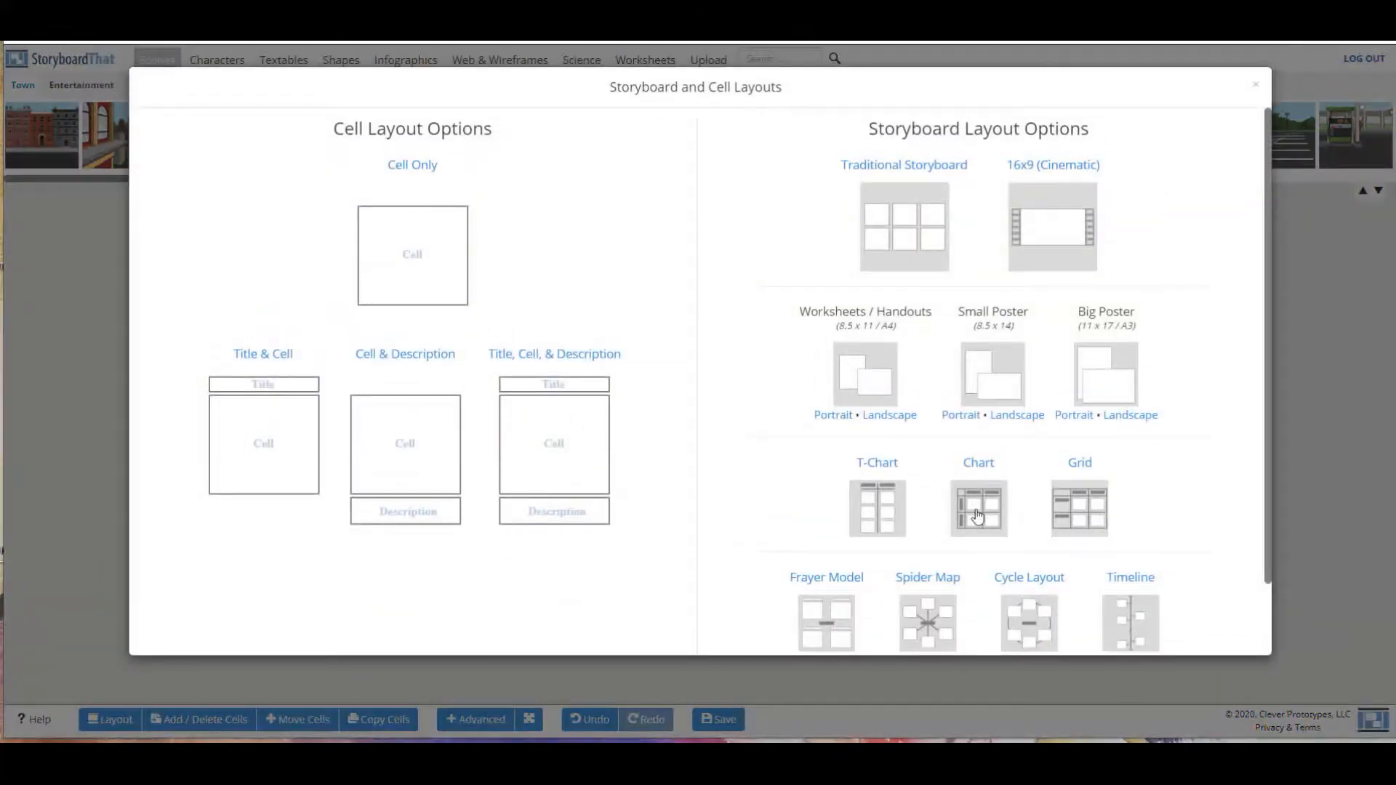
pyautogui.click(979, 513)
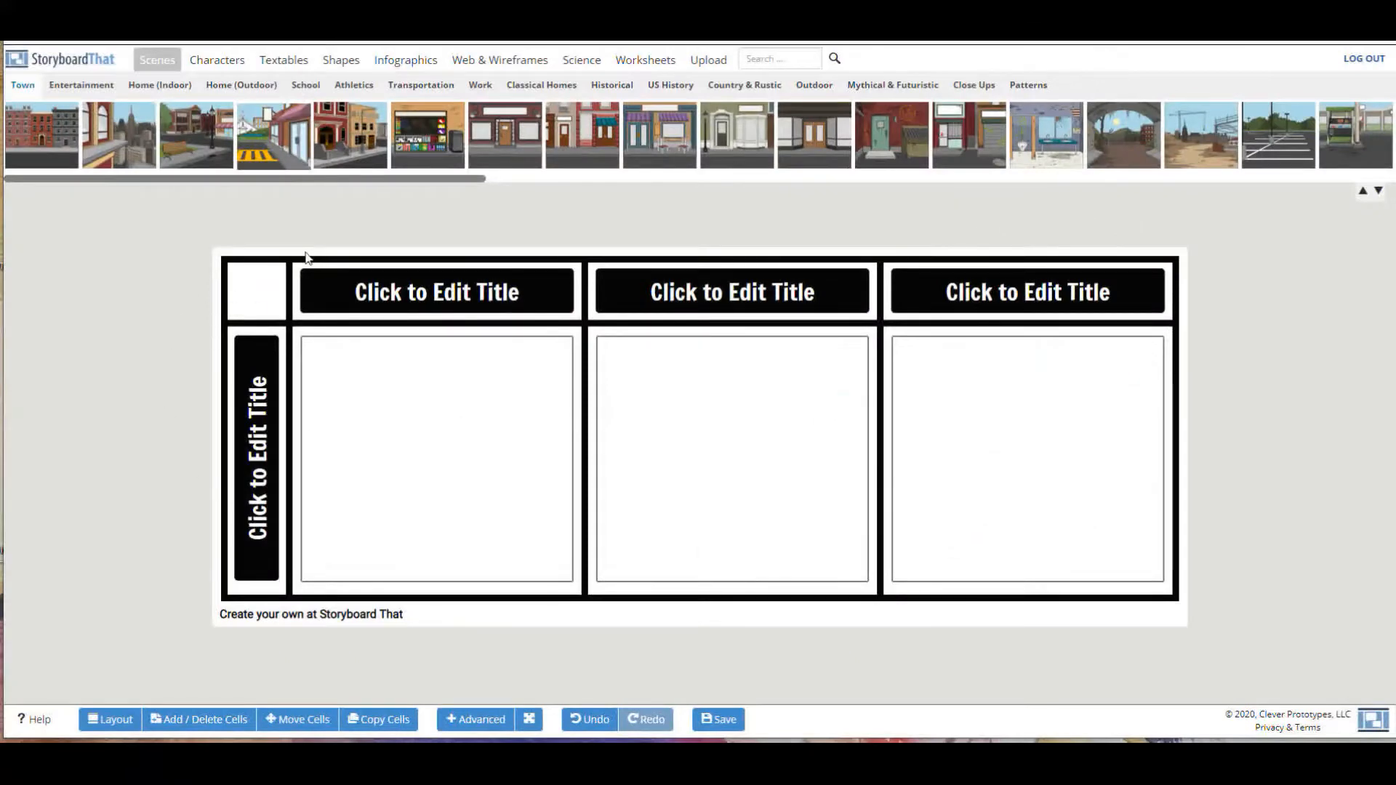
# Change the storyboard layout to a Spider Map
pyautogui.click(103, 726)
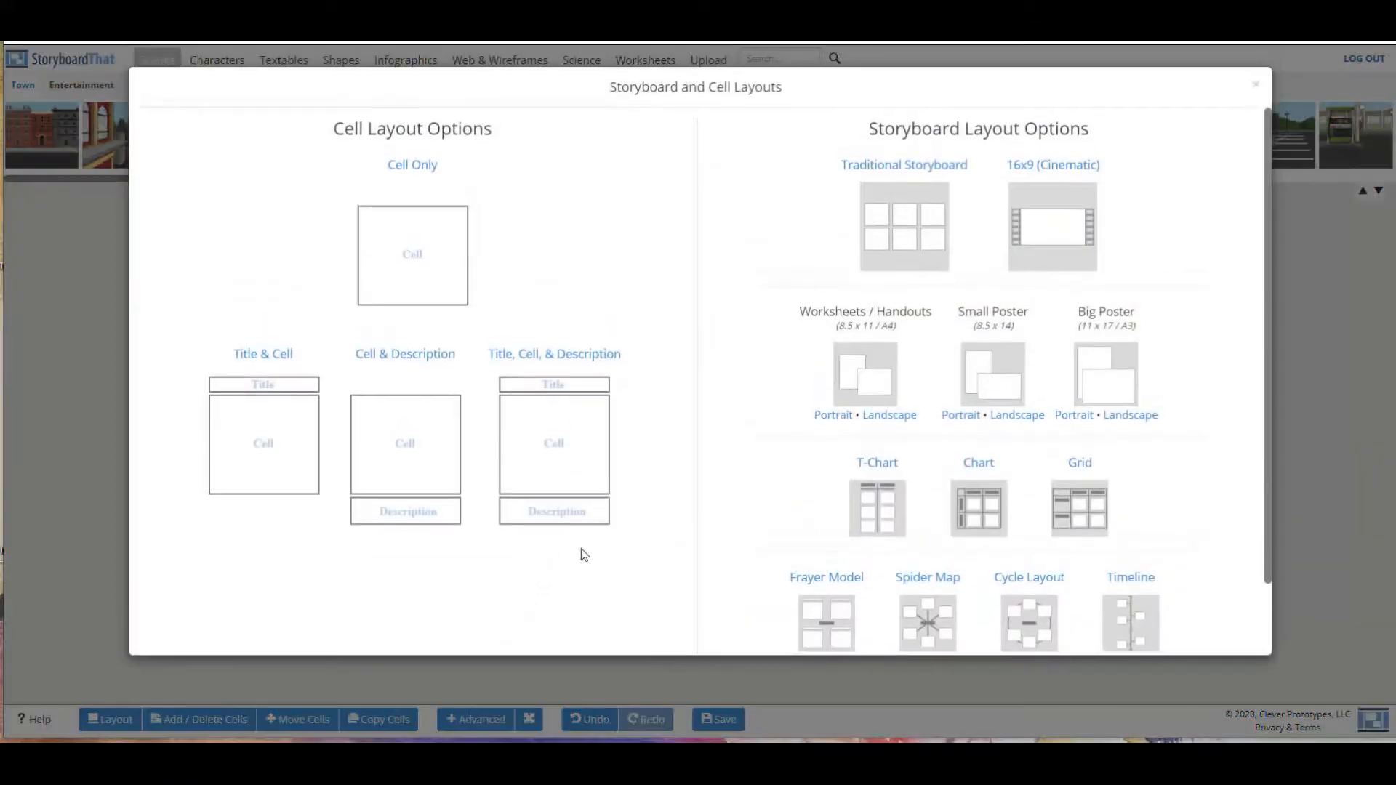
pyautogui.scroll(-2, 555, 561)
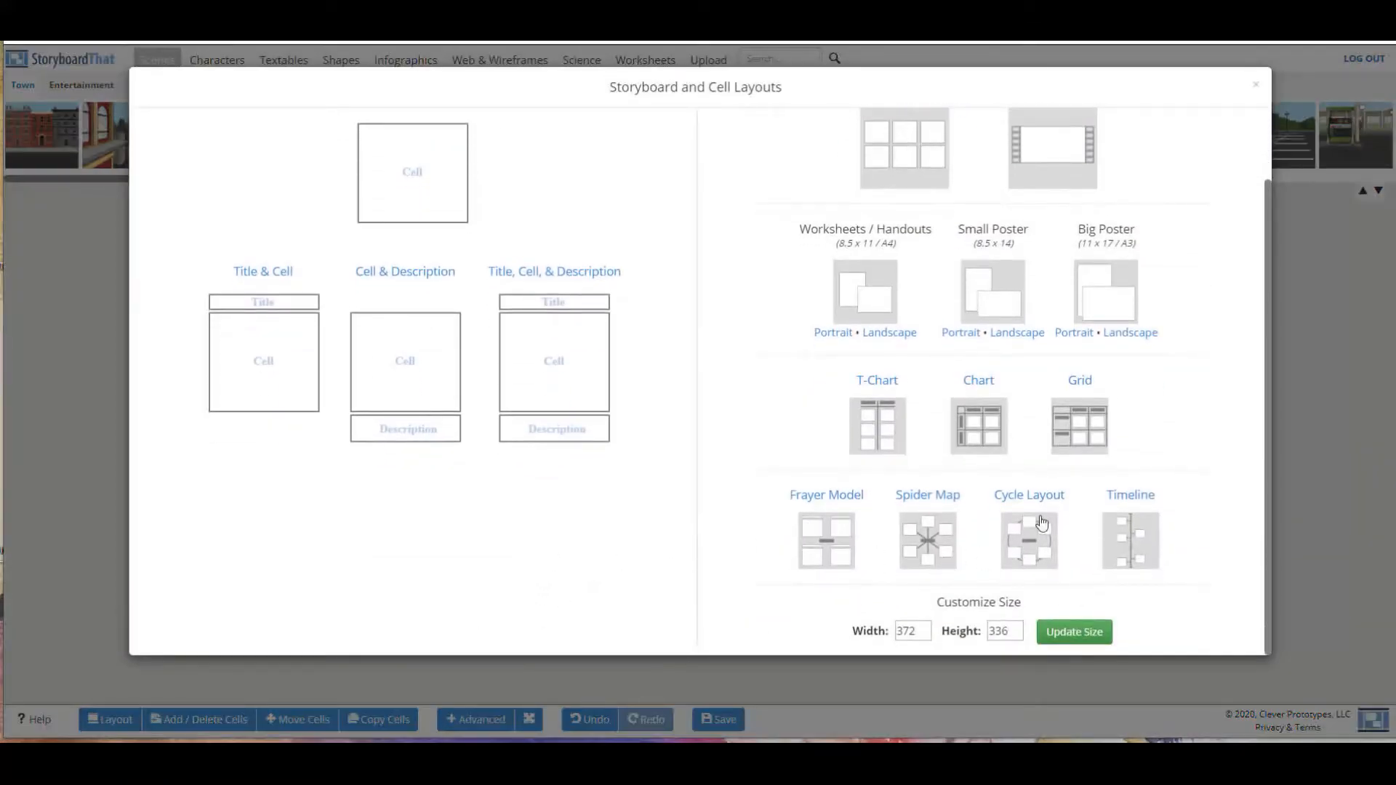
pyautogui.click(928, 547)
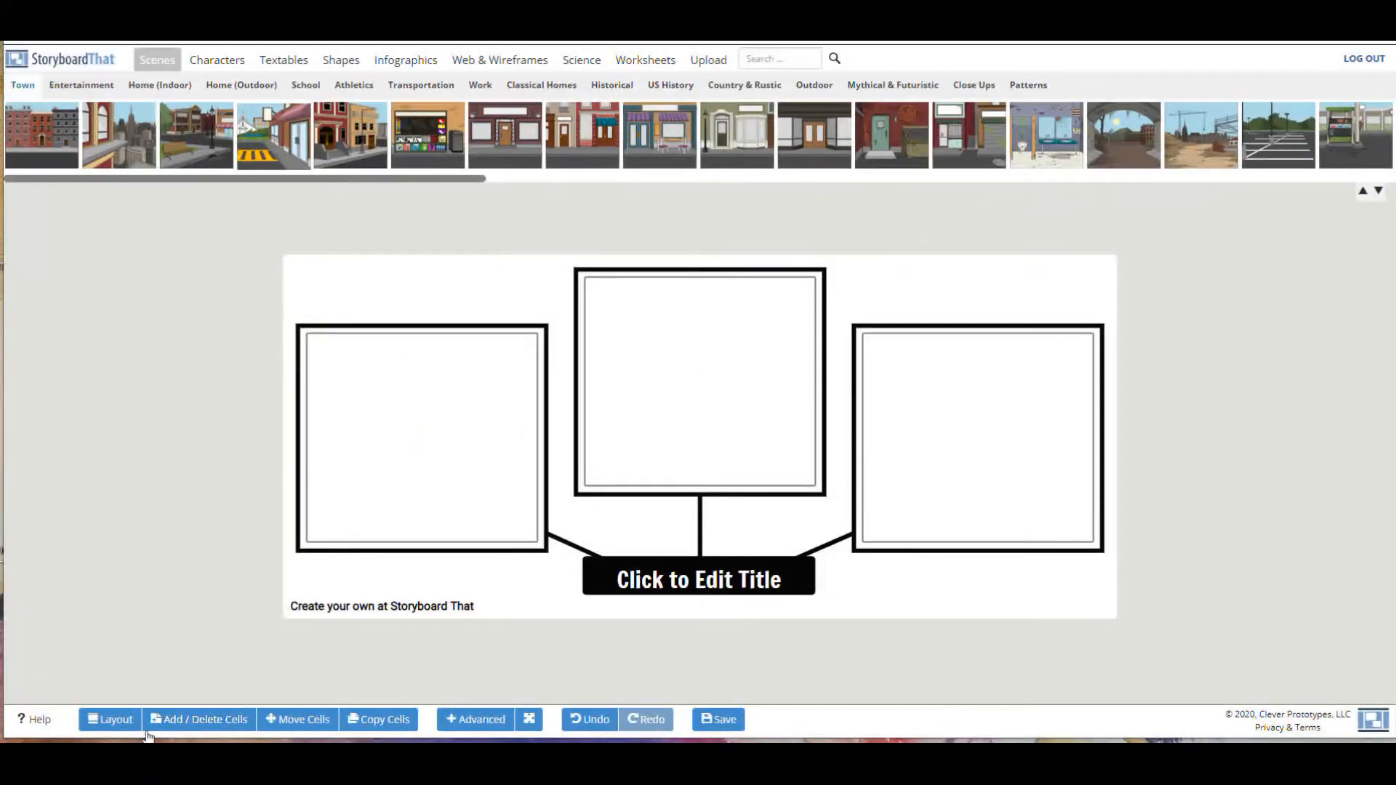
# Try the spider map with 5 cells and with 10 cells
pyautogui.click(169, 720)
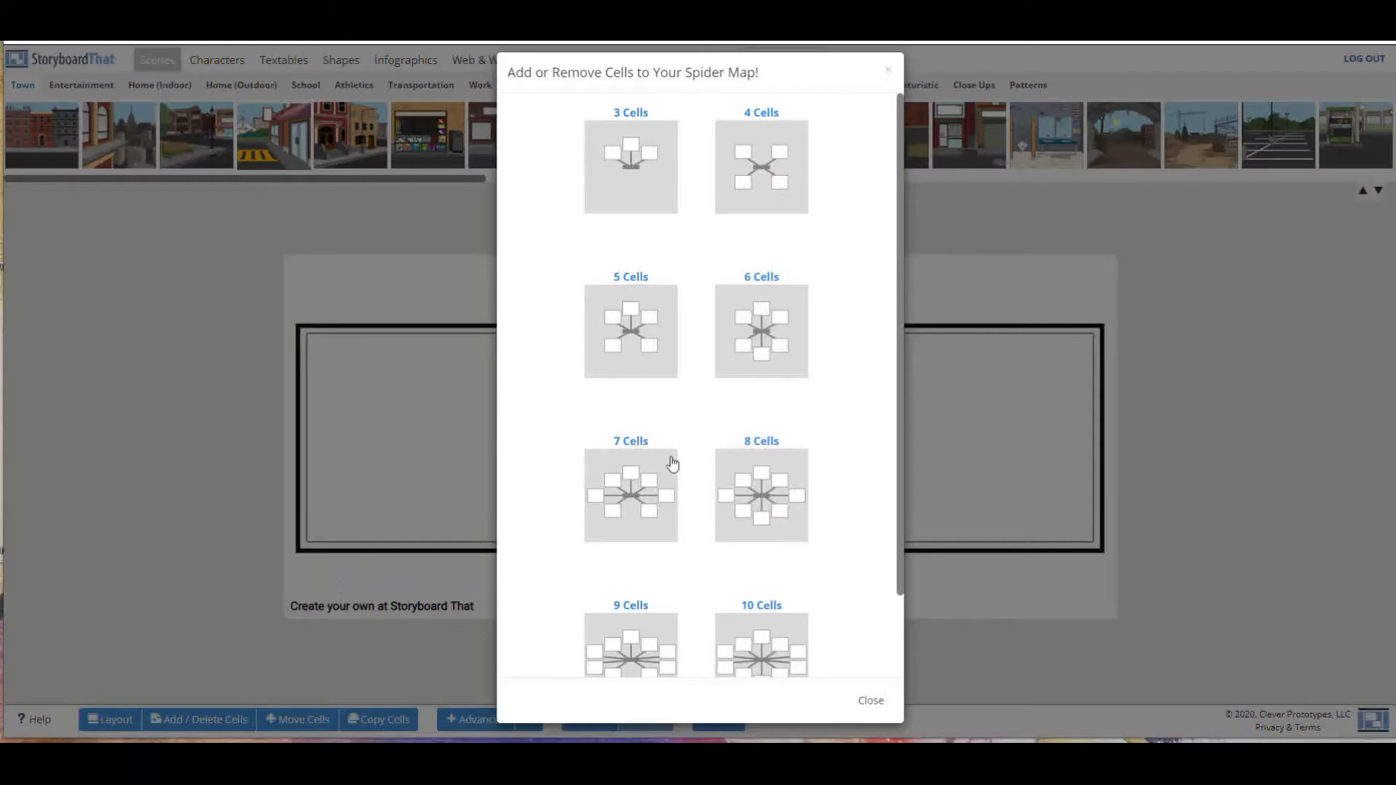
pyautogui.scroll(-1, 673, 463)
pyautogui.click(610, 254)
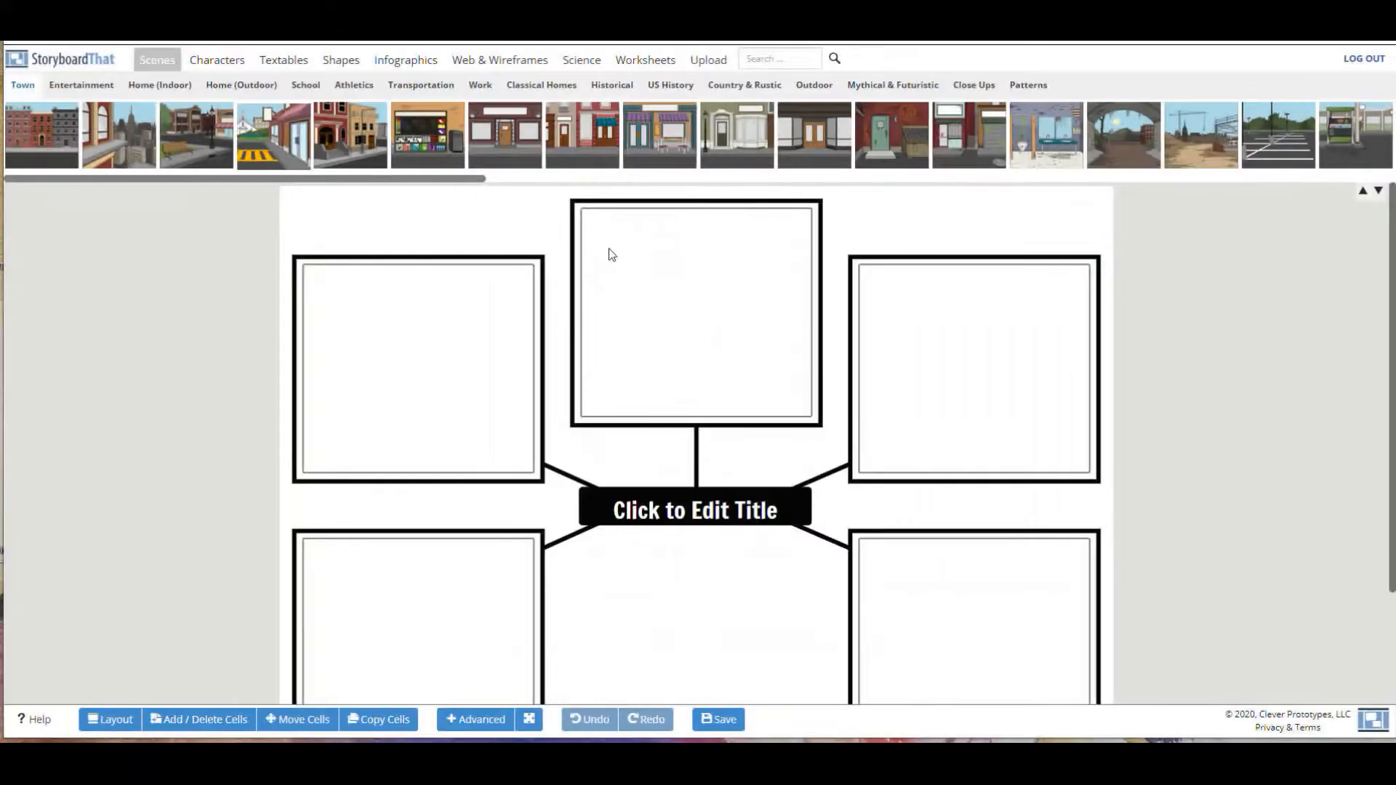
pyautogui.click(202, 719)
pyautogui.click(737, 610)
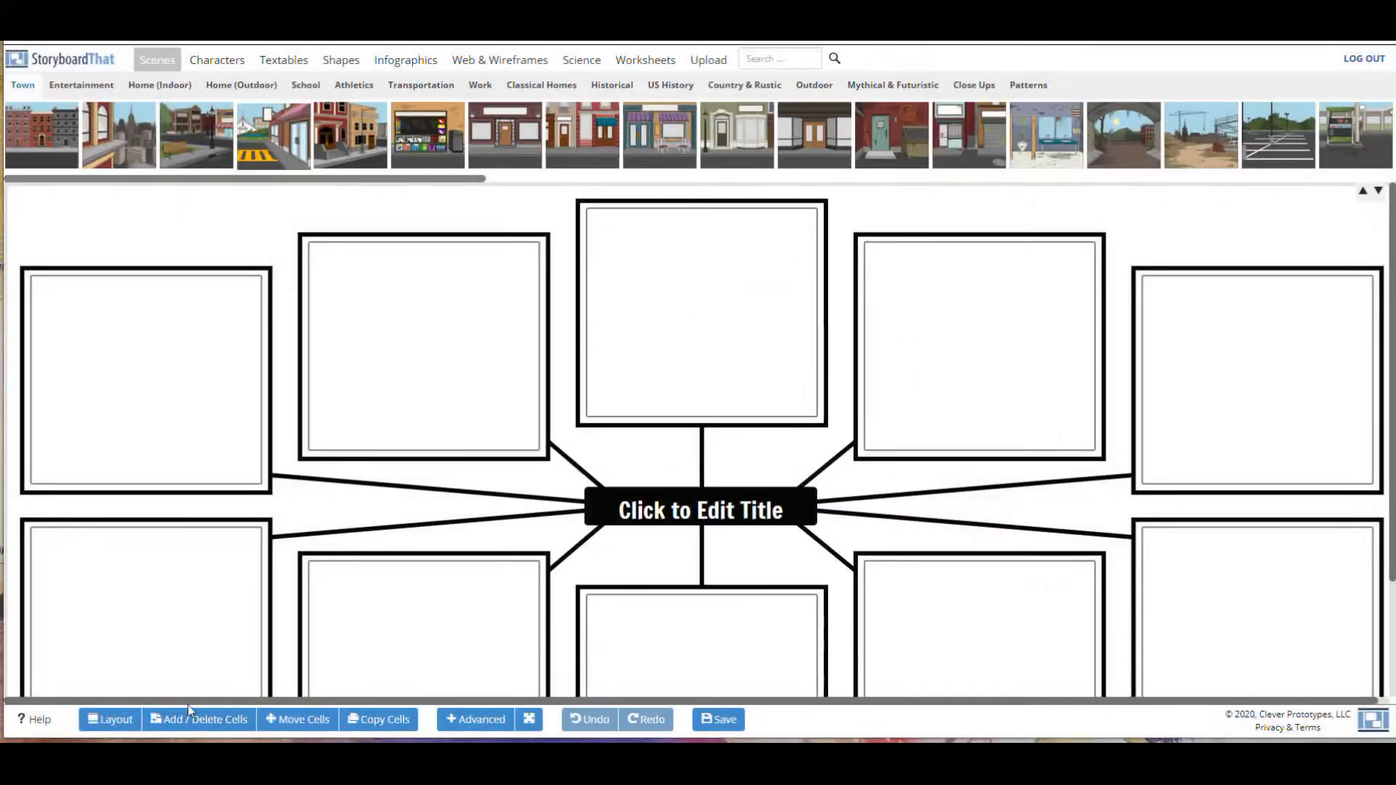
# Switch the storyboard to the 16x9 (Cinematic) layout
pyautogui.click(111, 719)
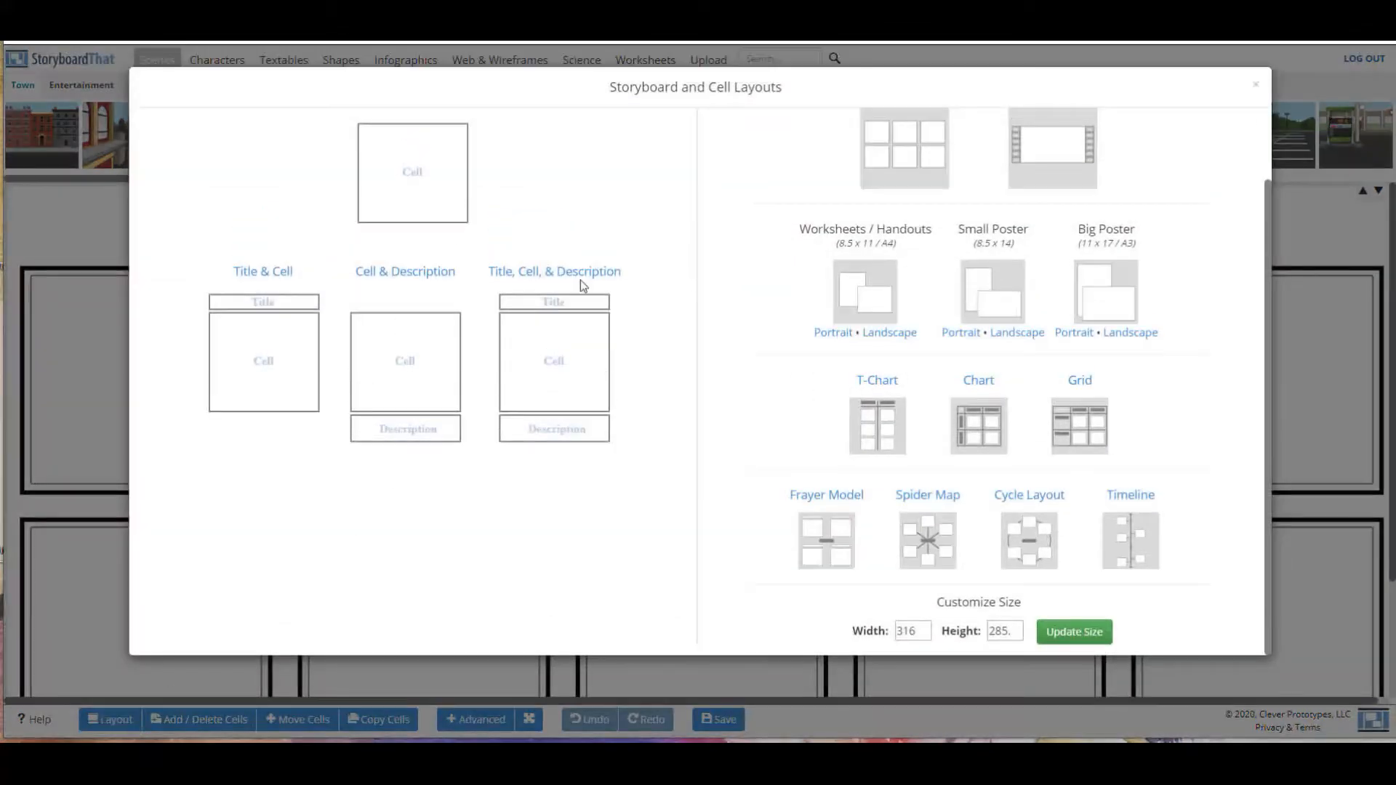
pyautogui.click(1047, 151)
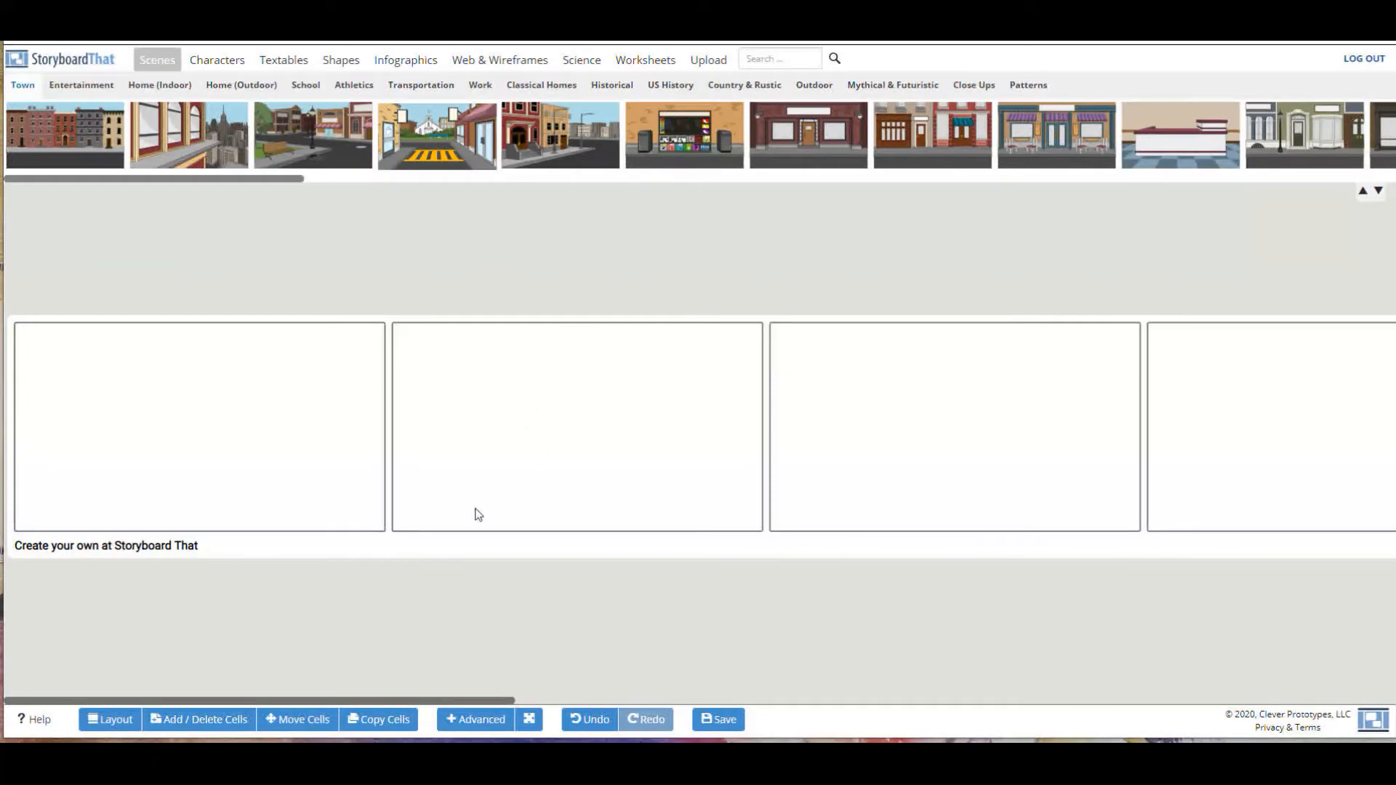
# Set the storyboard to the Traditional Storyboard layout, accepting the layout change, and use the Cell & Description cell layout
pyautogui.click(110, 723)
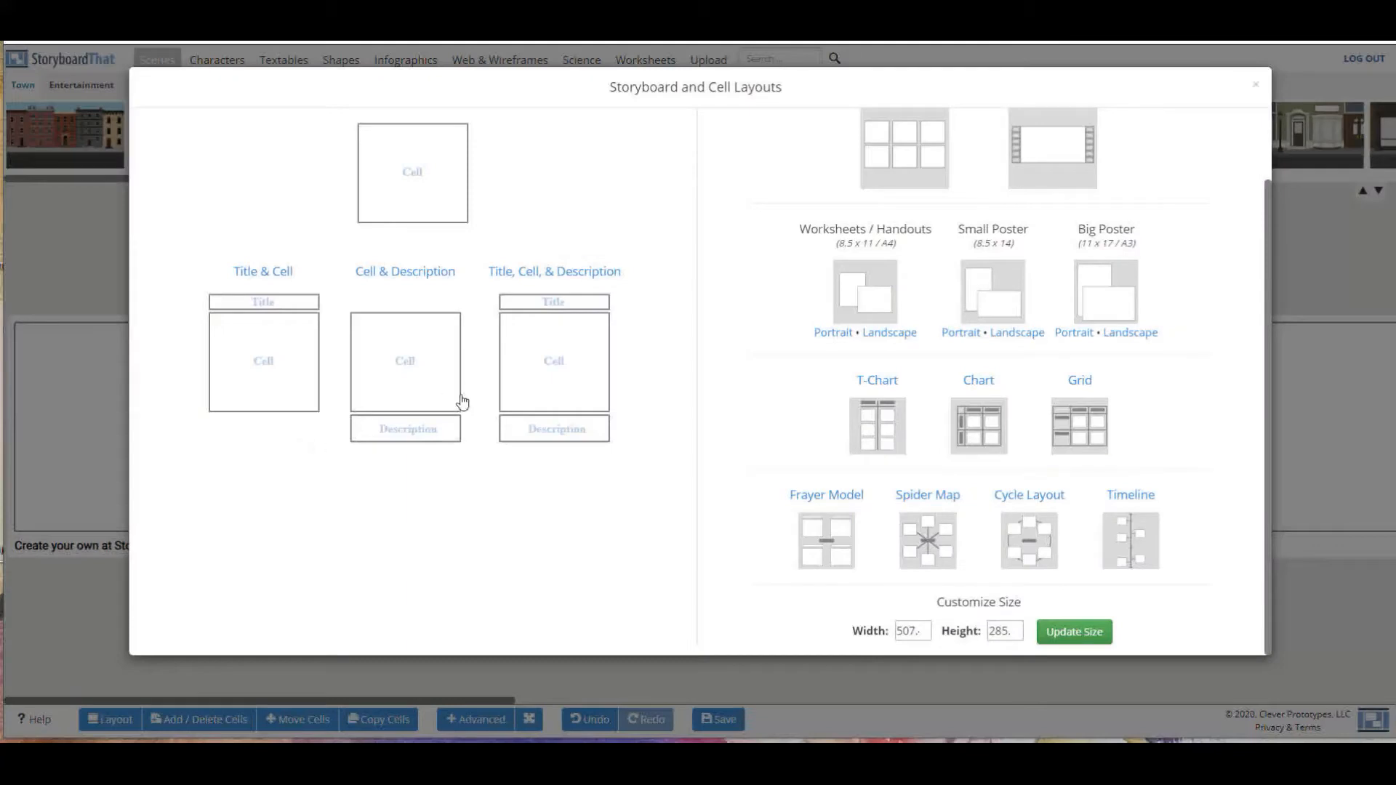
pyautogui.click(879, 153)
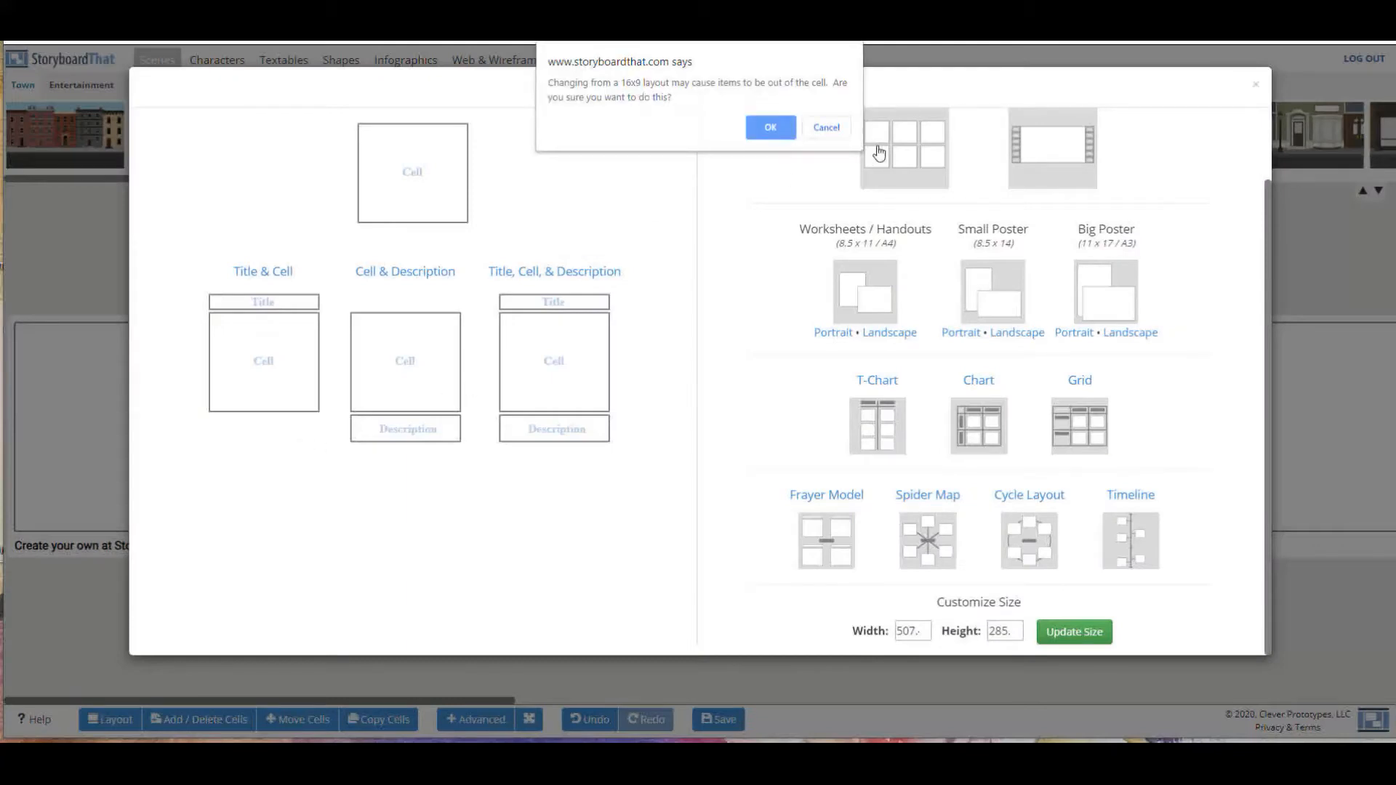
pyautogui.click(772, 130)
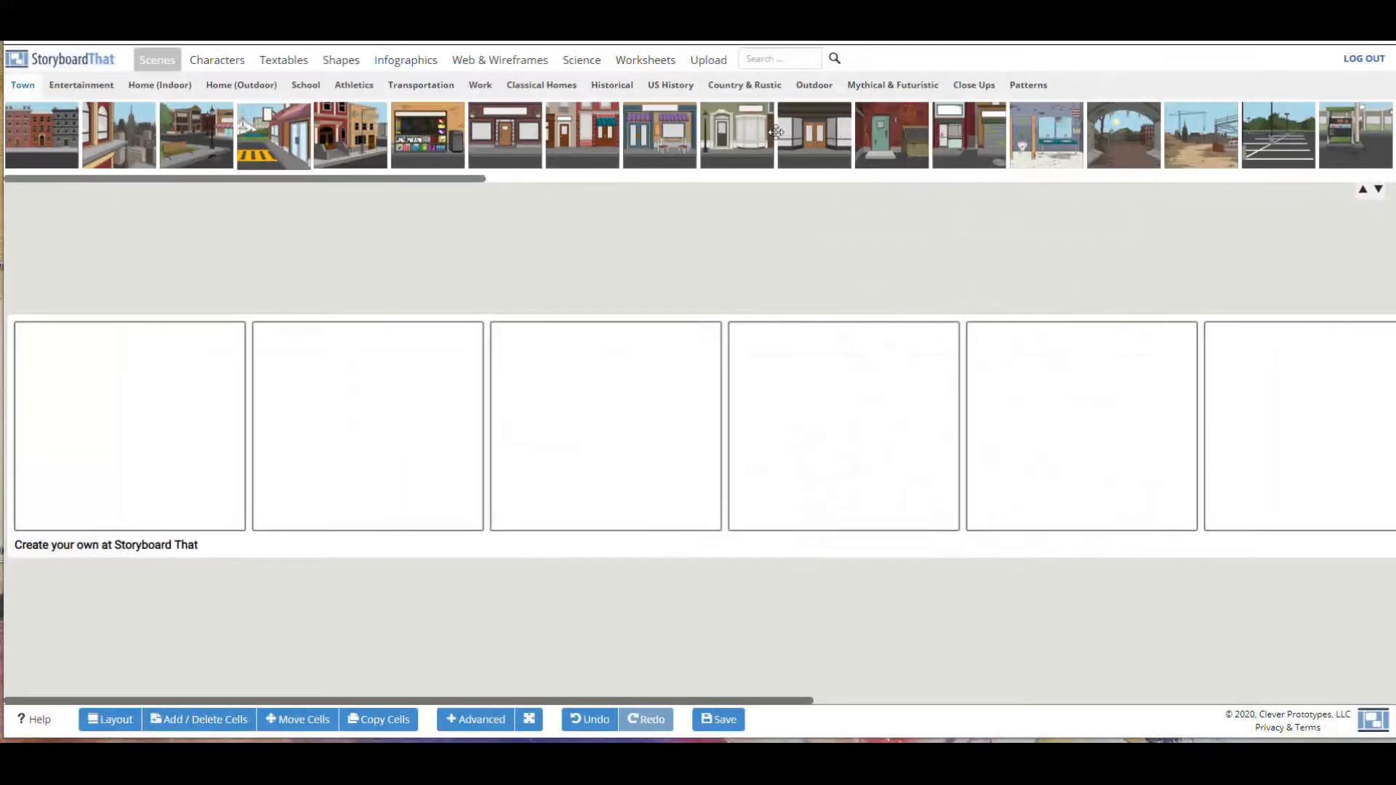
pyautogui.click(118, 716)
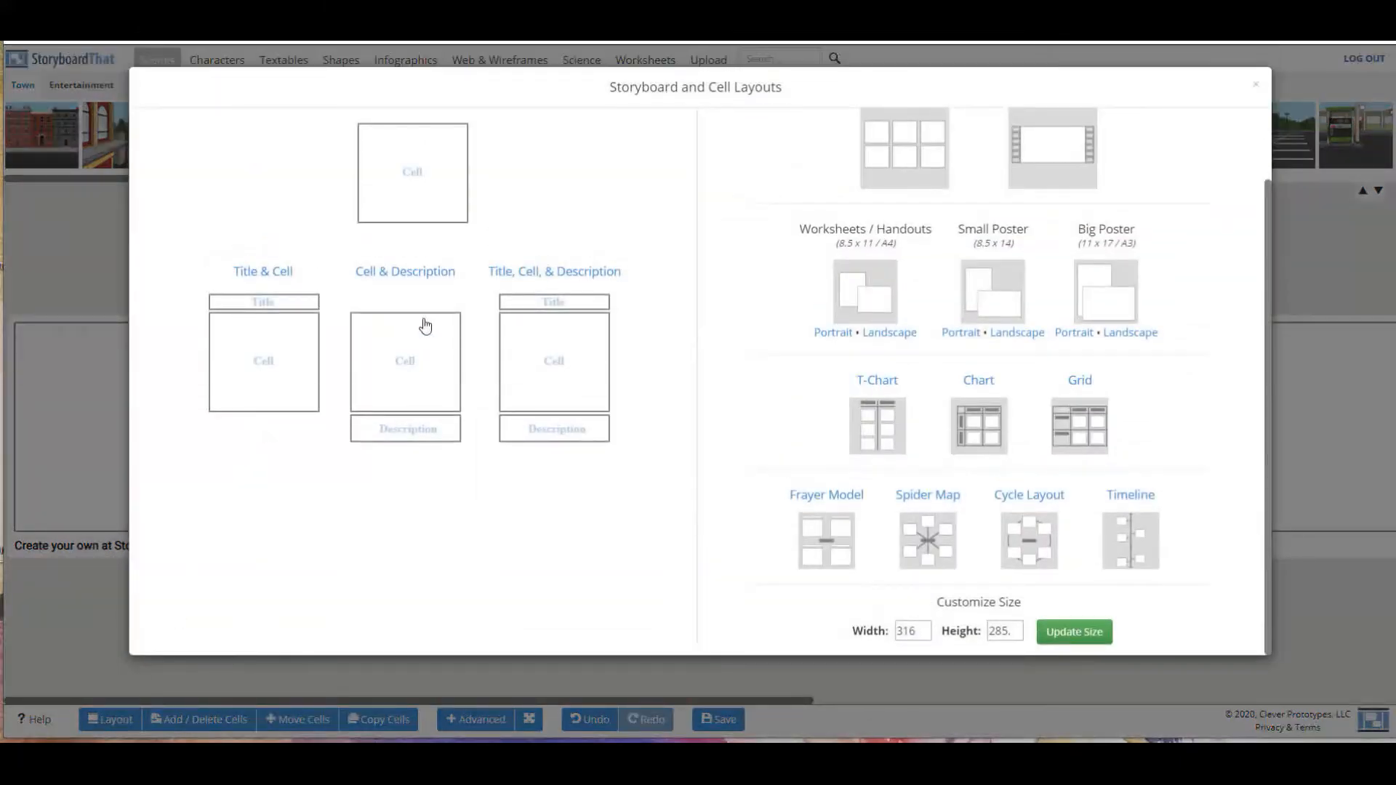
pyautogui.click(388, 360)
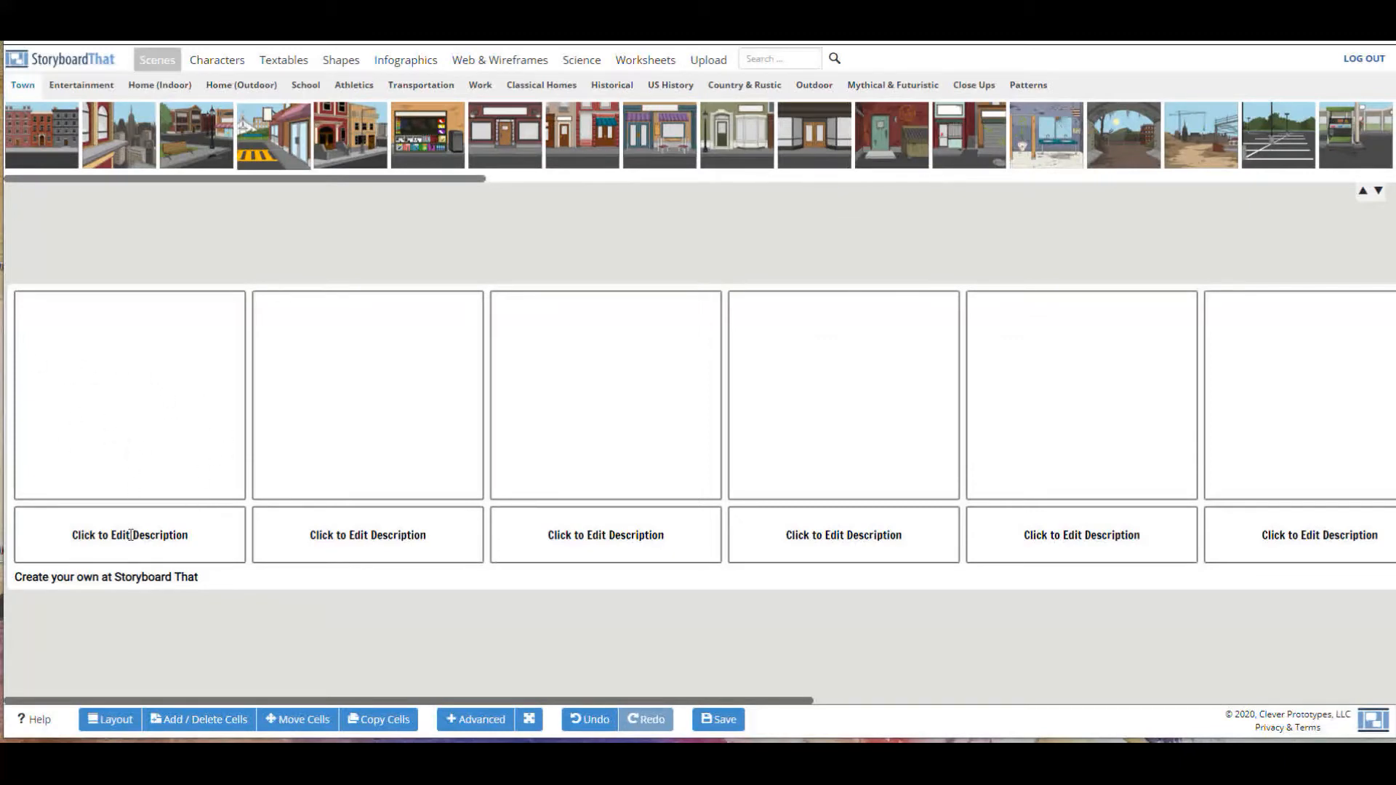
# Resize the storyboard to a 2 x 2 grid of cells
pyautogui.click(211, 722)
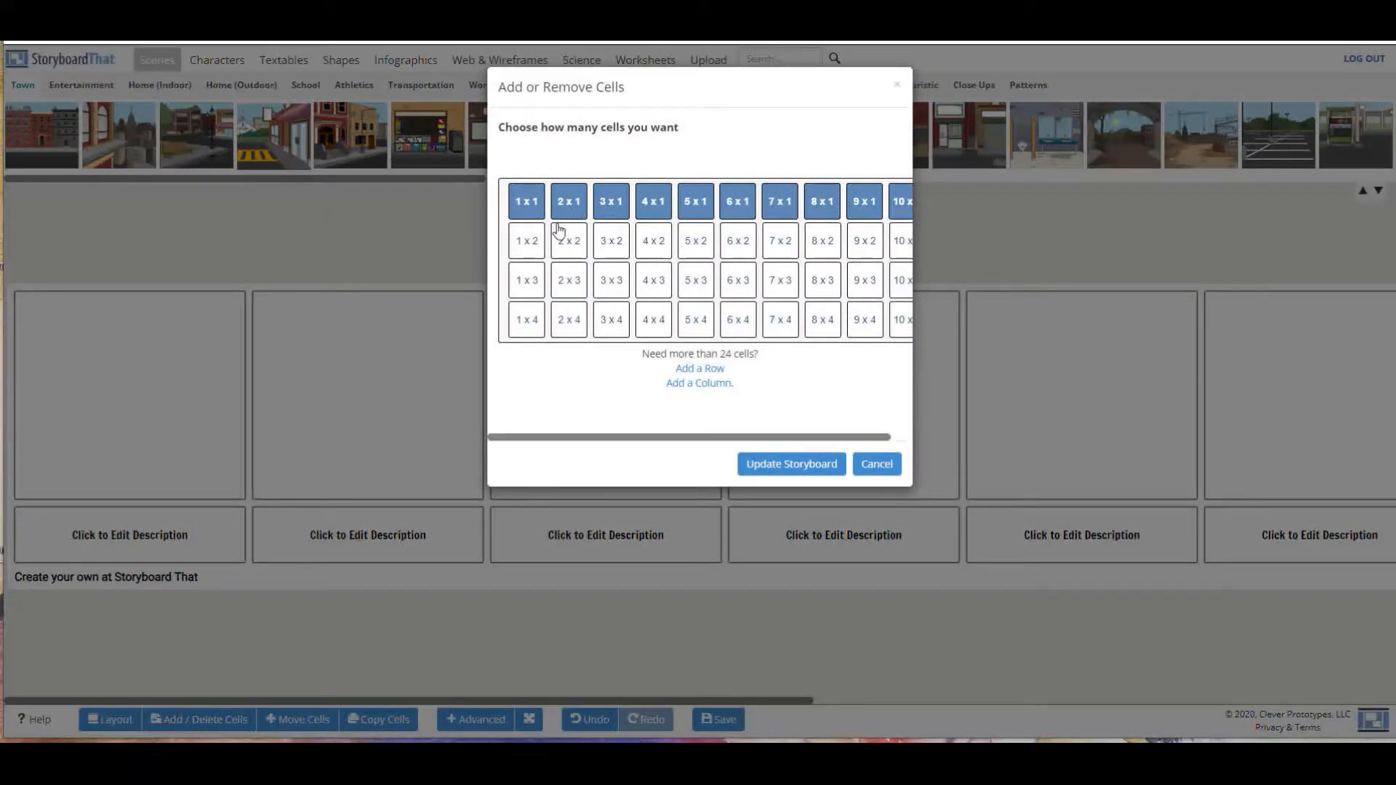
pyautogui.click(609, 287)
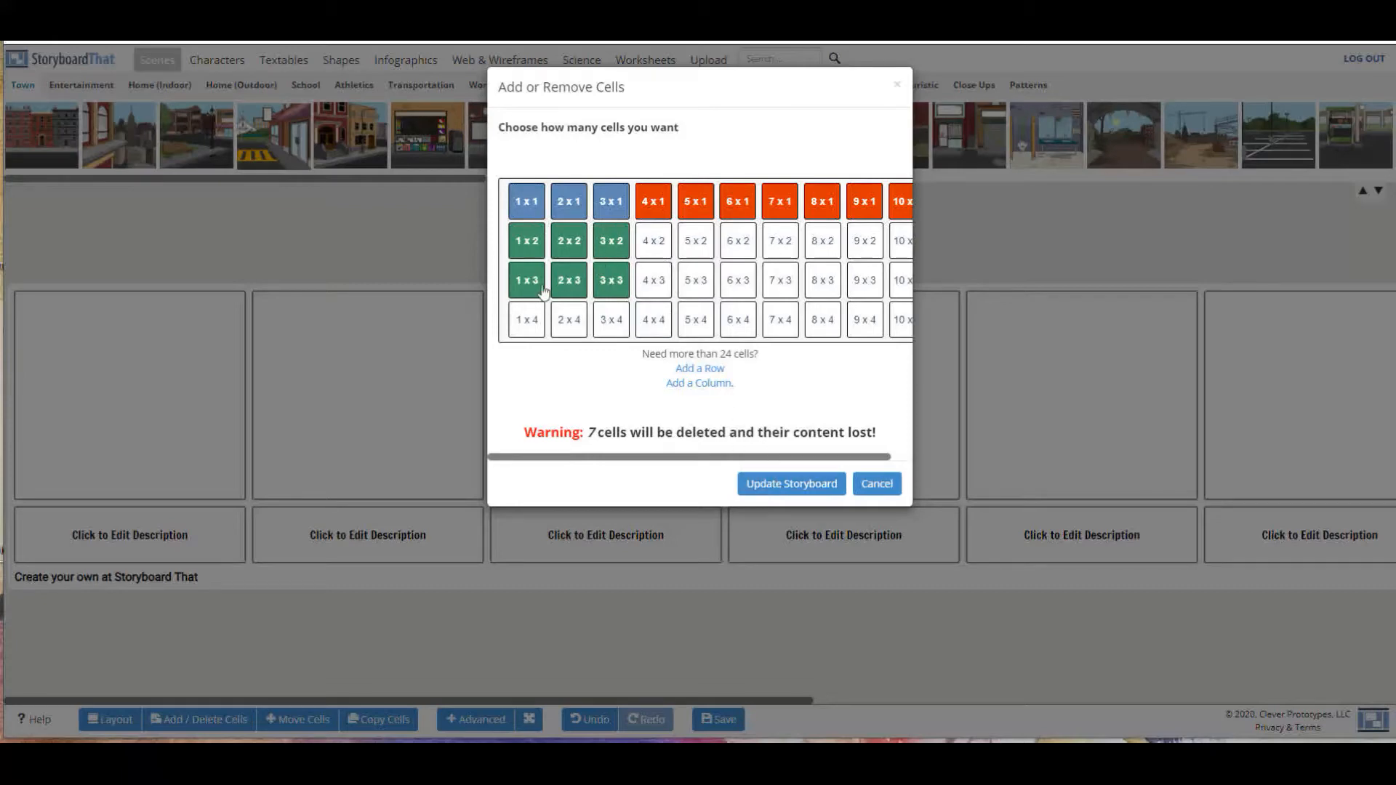
pyautogui.click(581, 250)
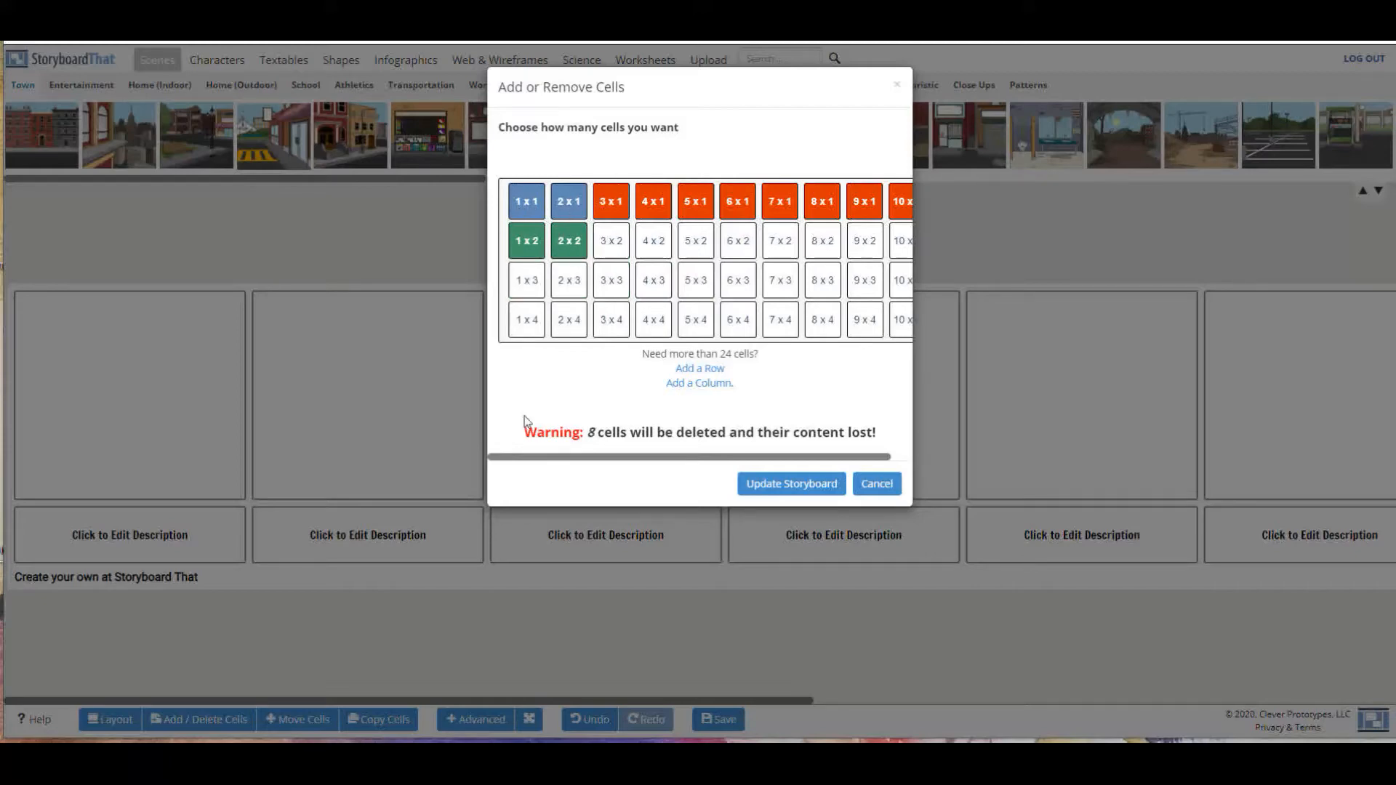
pyautogui.click(821, 322)
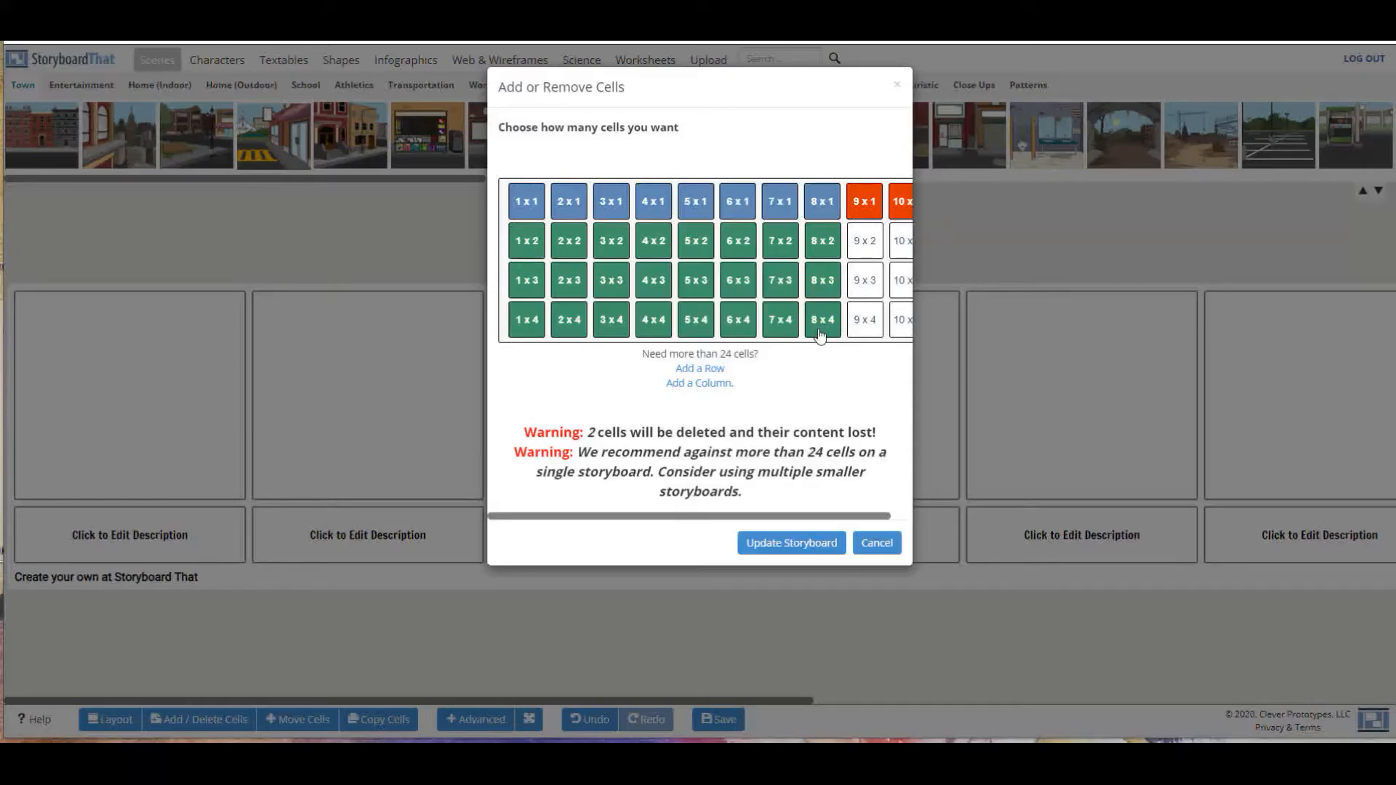
pyautogui.click(566, 242)
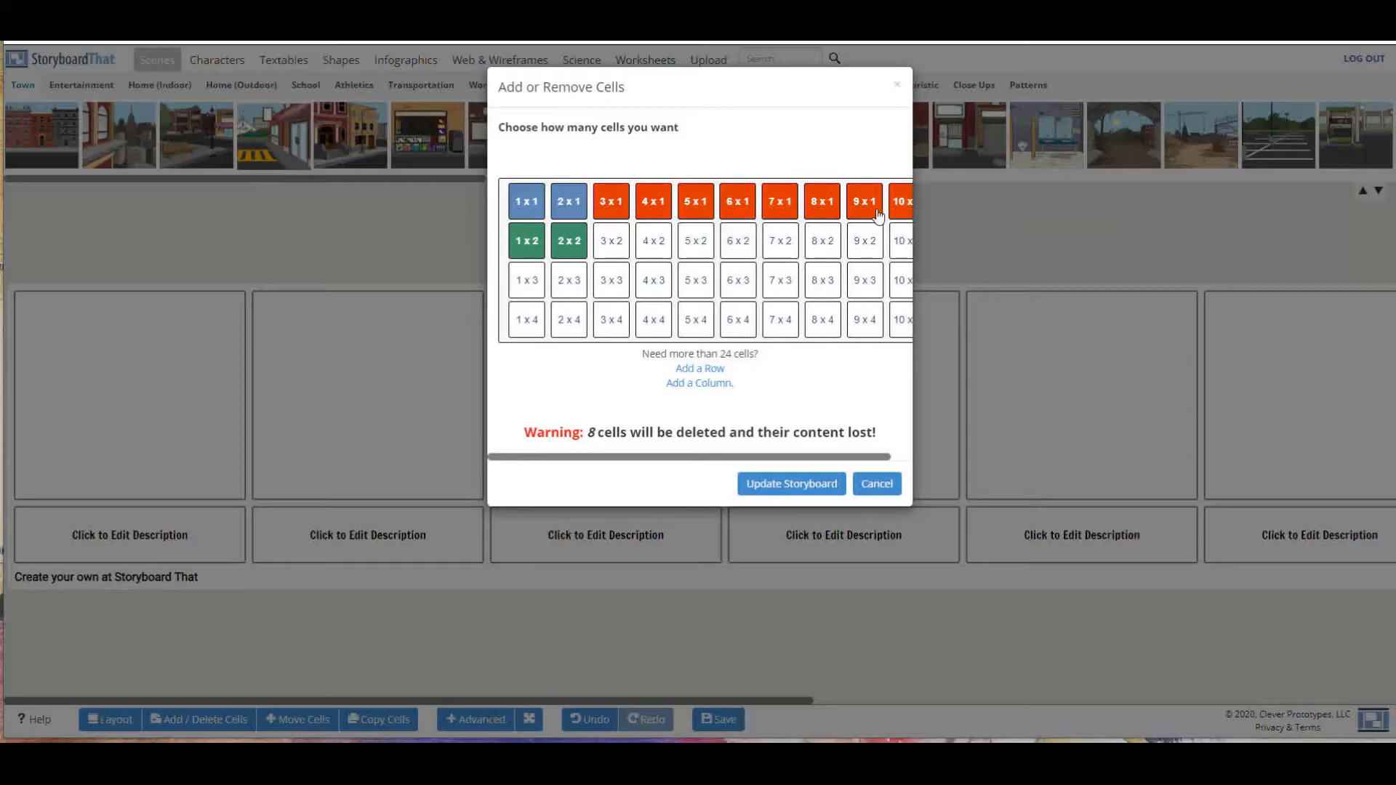
pyautogui.click(784, 492)
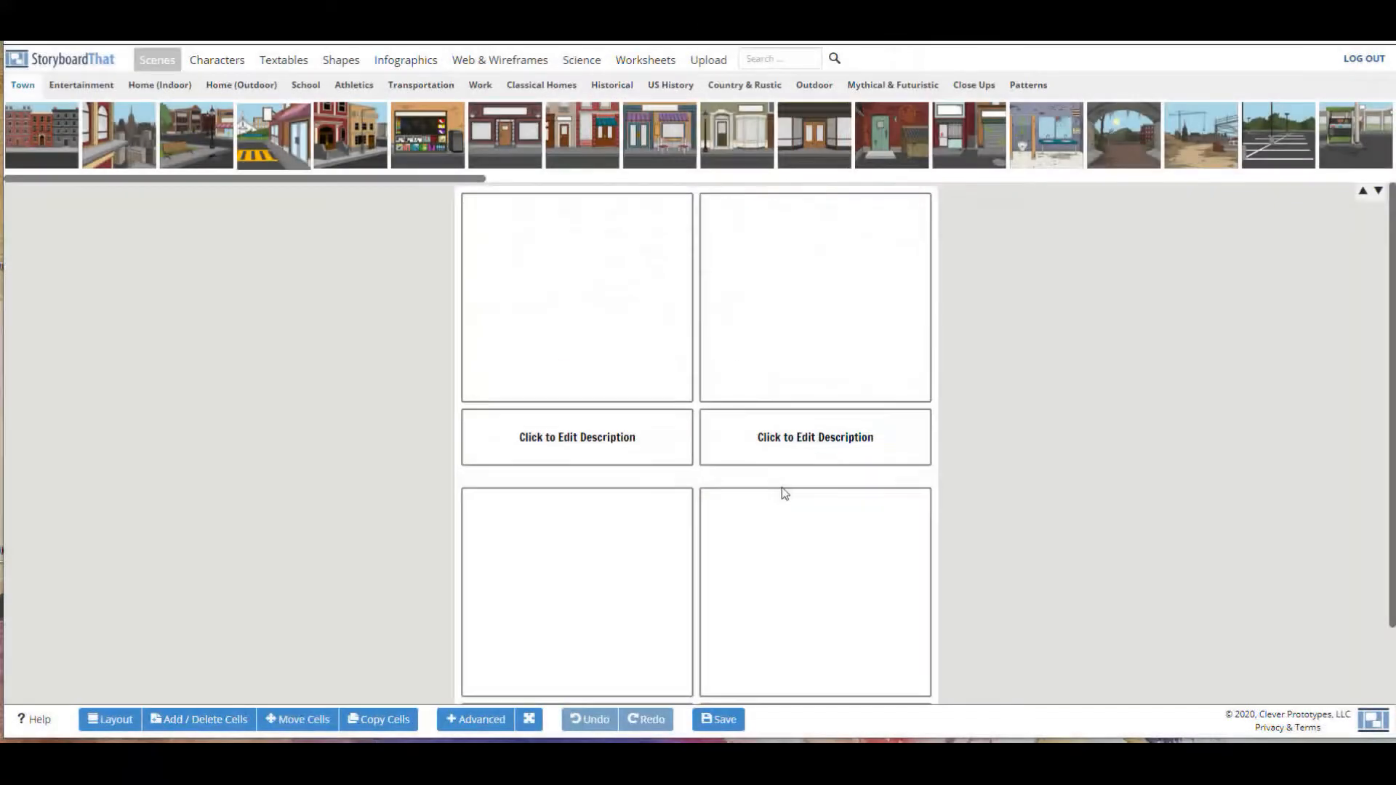
pyautogui.scroll(-2, 614, 539)
pyautogui.scroll(2, 613, 527)
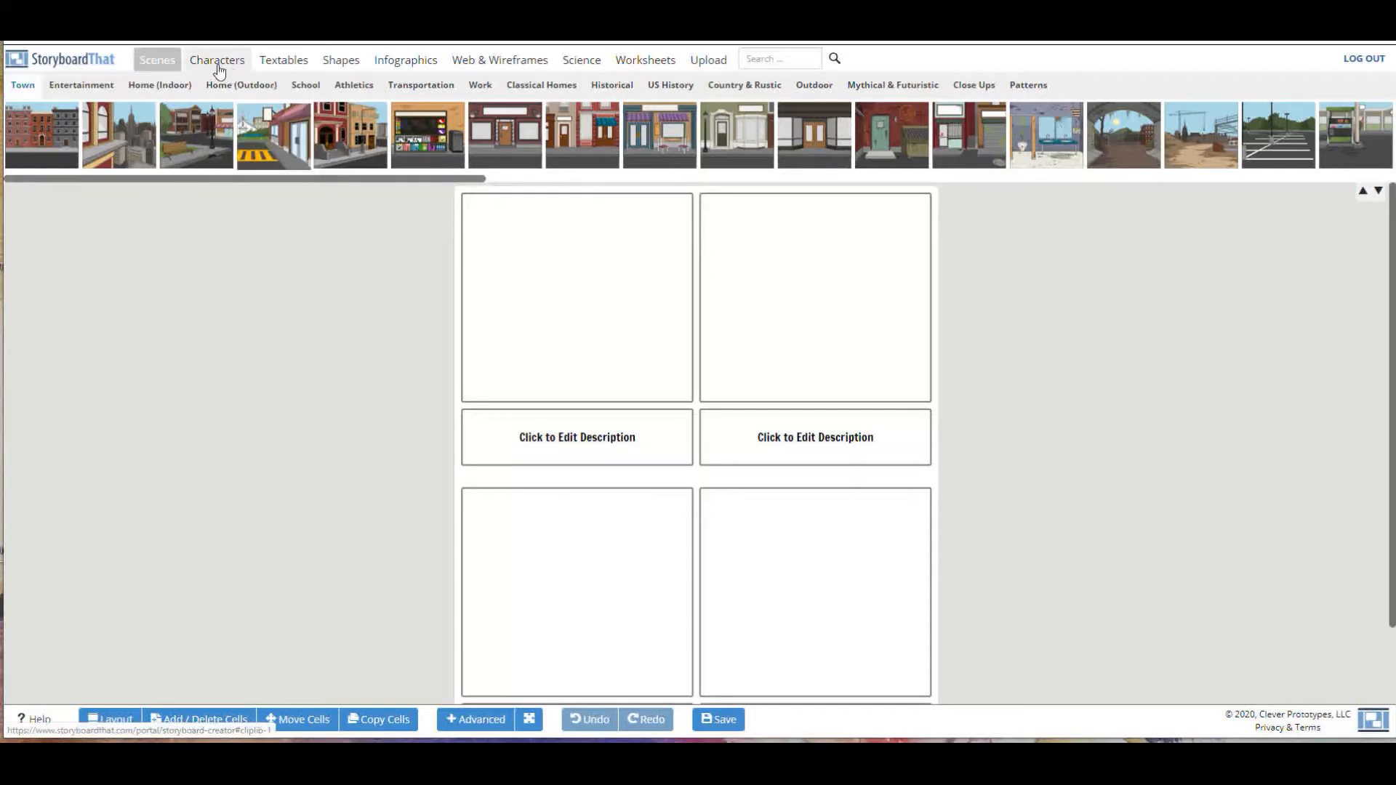
# Browse scene categories including Home (Outdoor), School, Country & Rustic, US History, Mythical & Futuristic, Patterns and Work
pyautogui.click(233, 86)
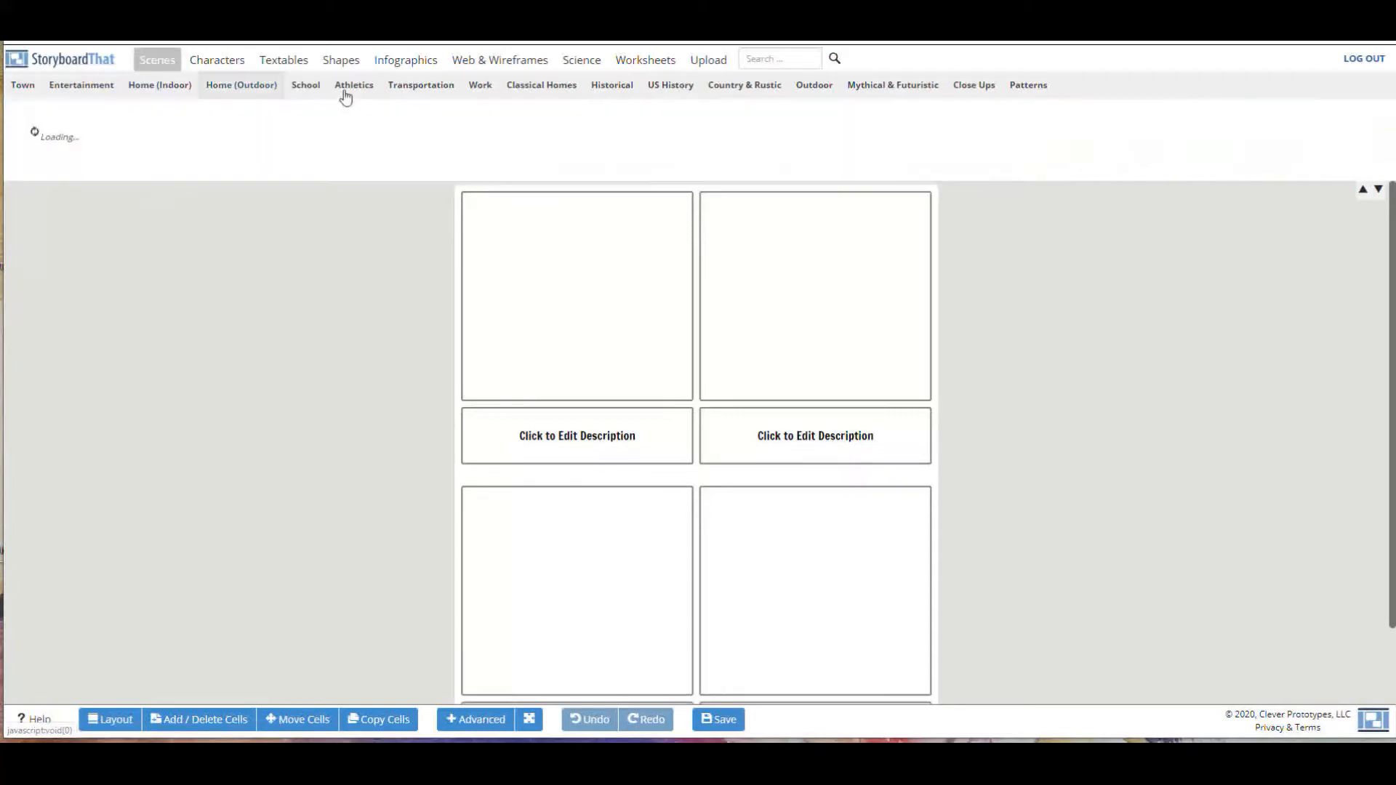
pyautogui.click(299, 86)
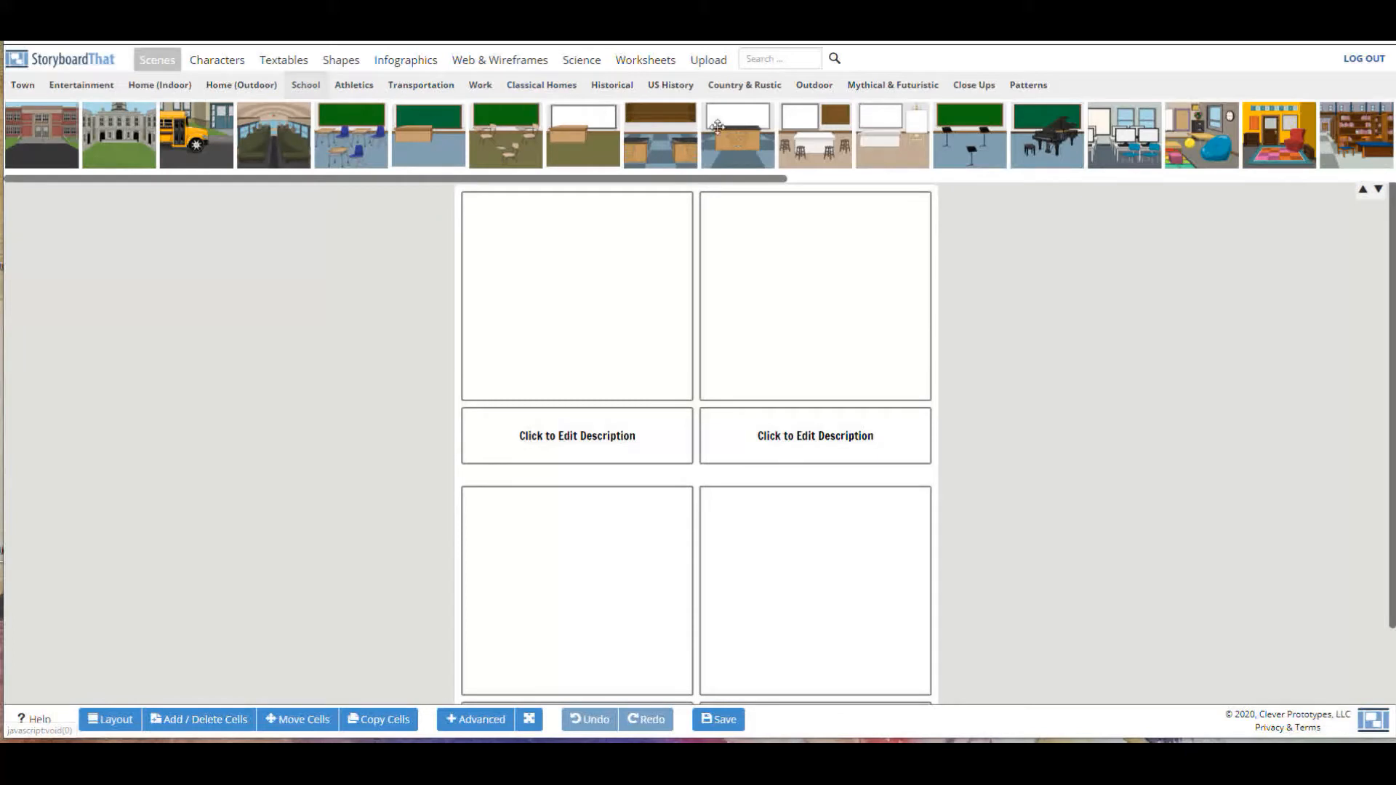
pyautogui.click(743, 87)
pyautogui.click(671, 87)
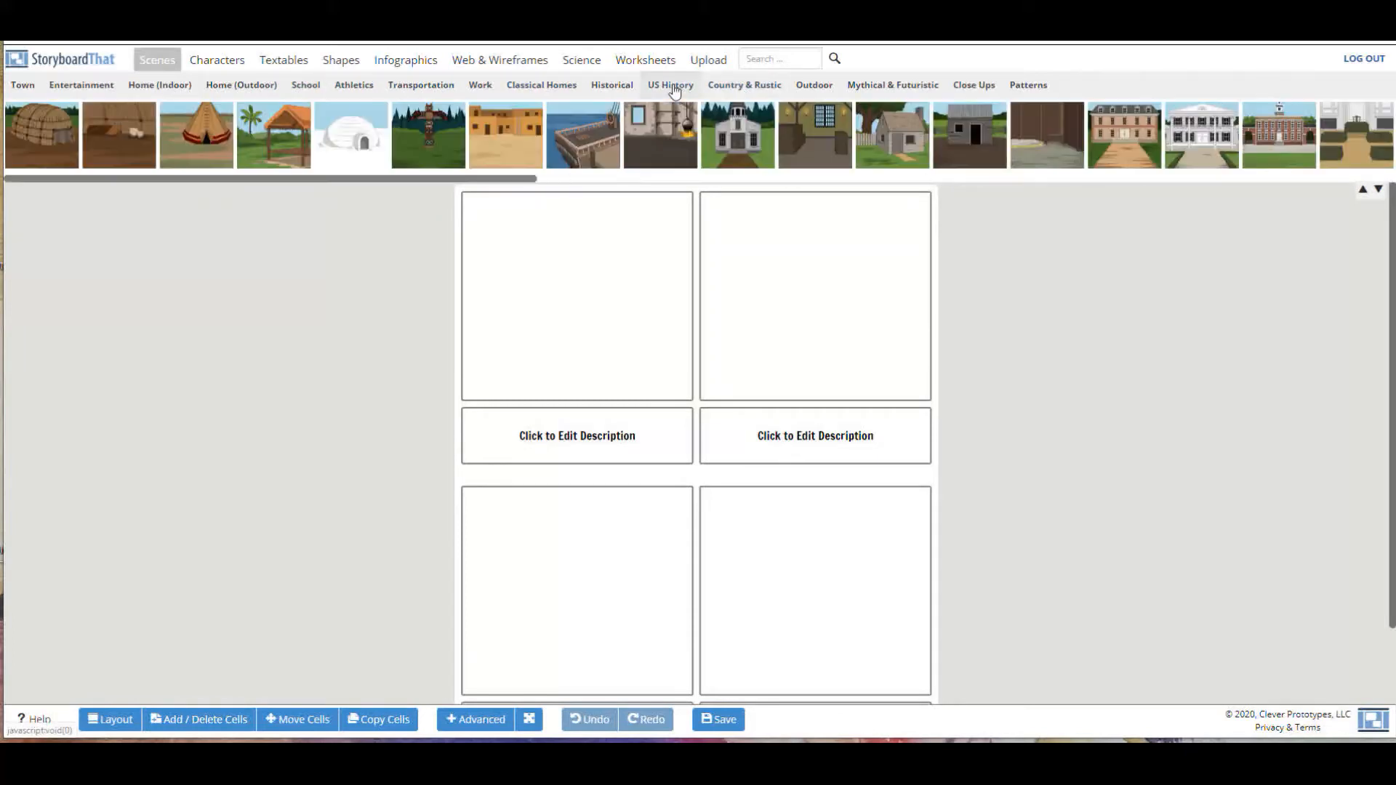
pyautogui.click(892, 87)
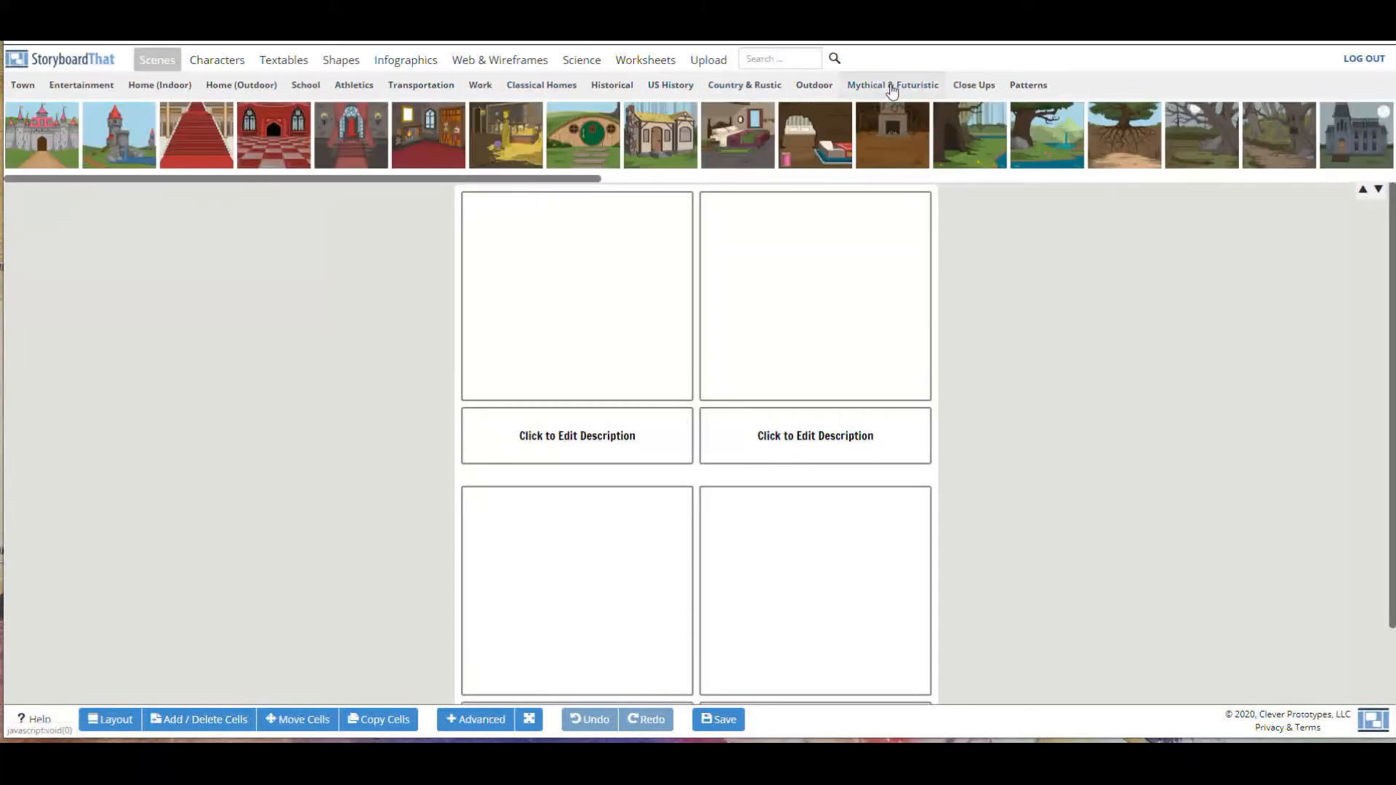
pyautogui.click(1028, 85)
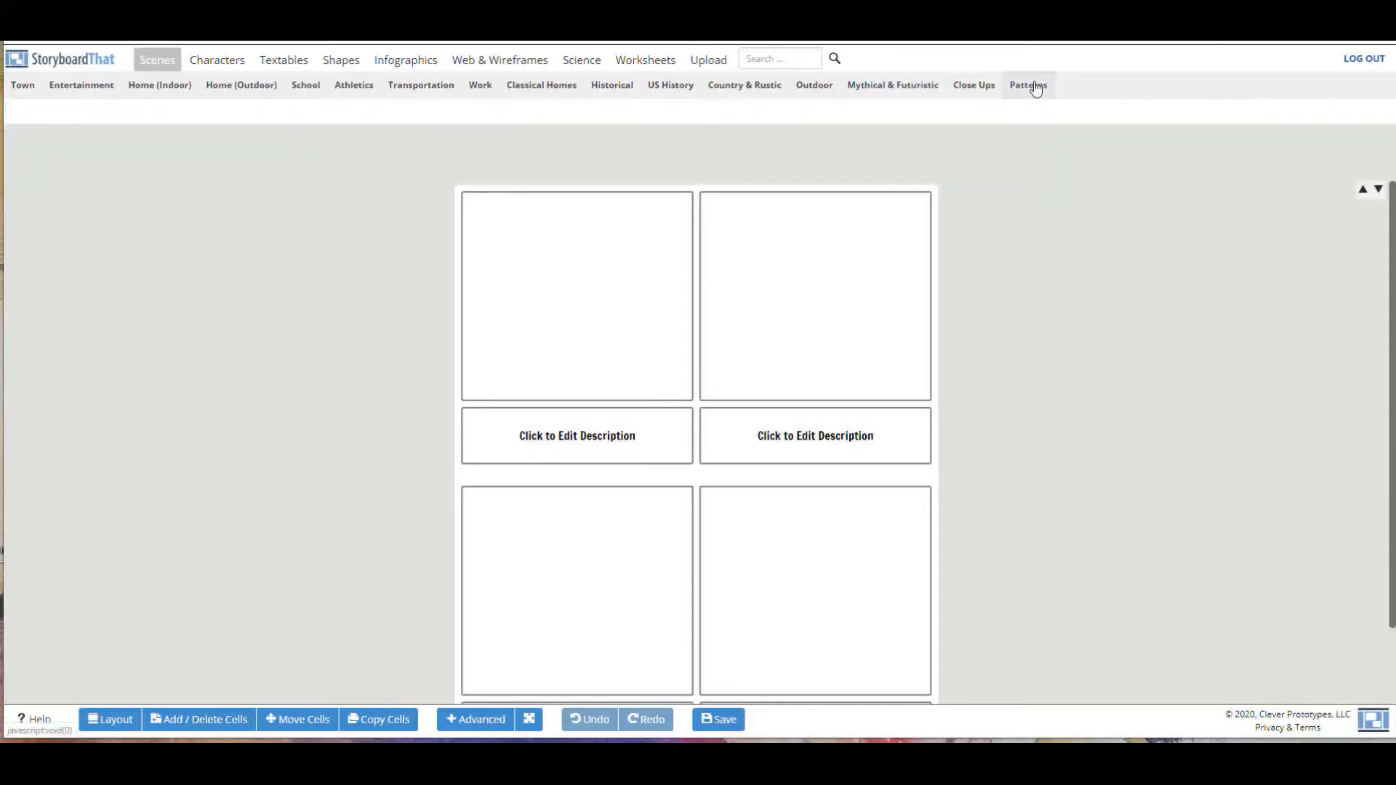
pyautogui.click(480, 86)
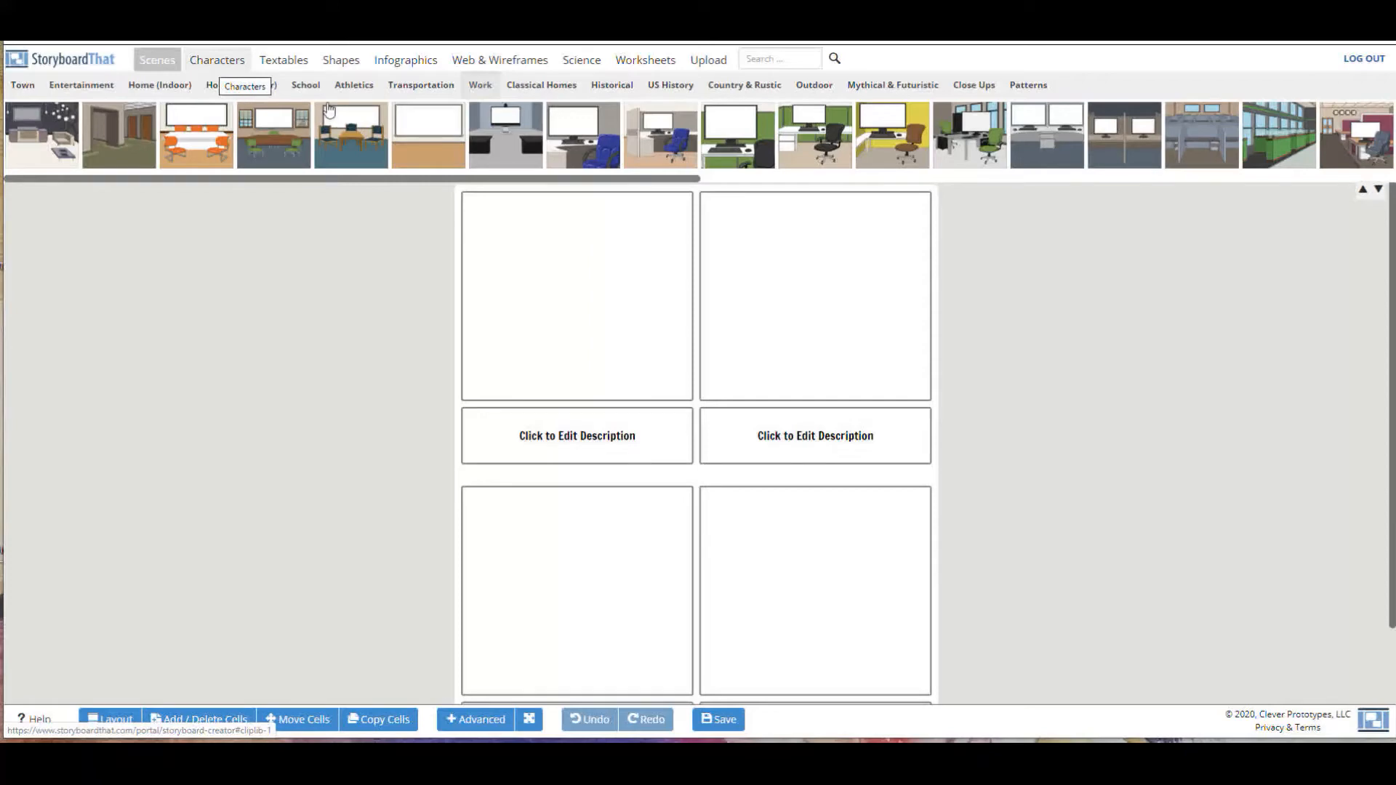
# Browse the Silhouettes, Mythology and Monsters & Myths character categories
pyautogui.click(228, 69)
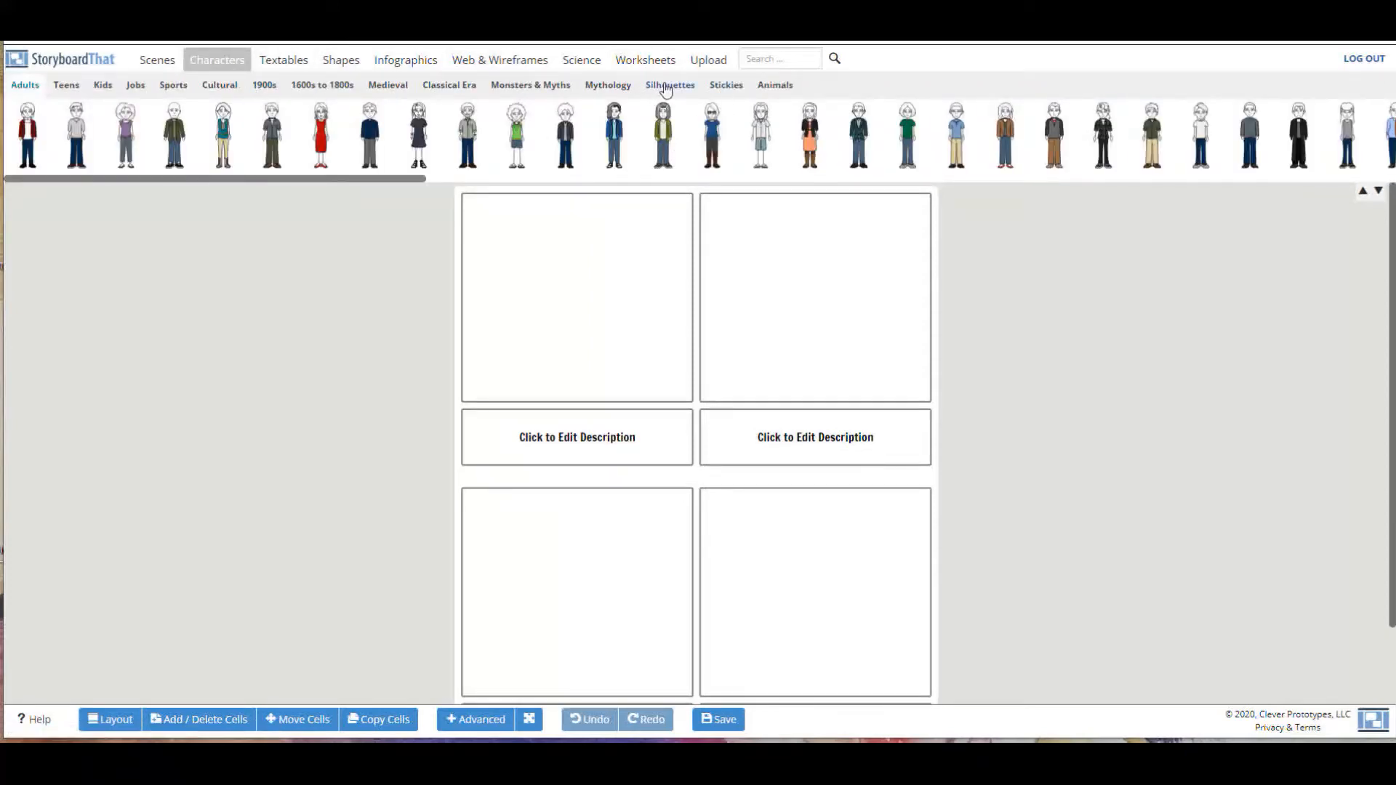
pyautogui.click(666, 86)
pyautogui.click(615, 86)
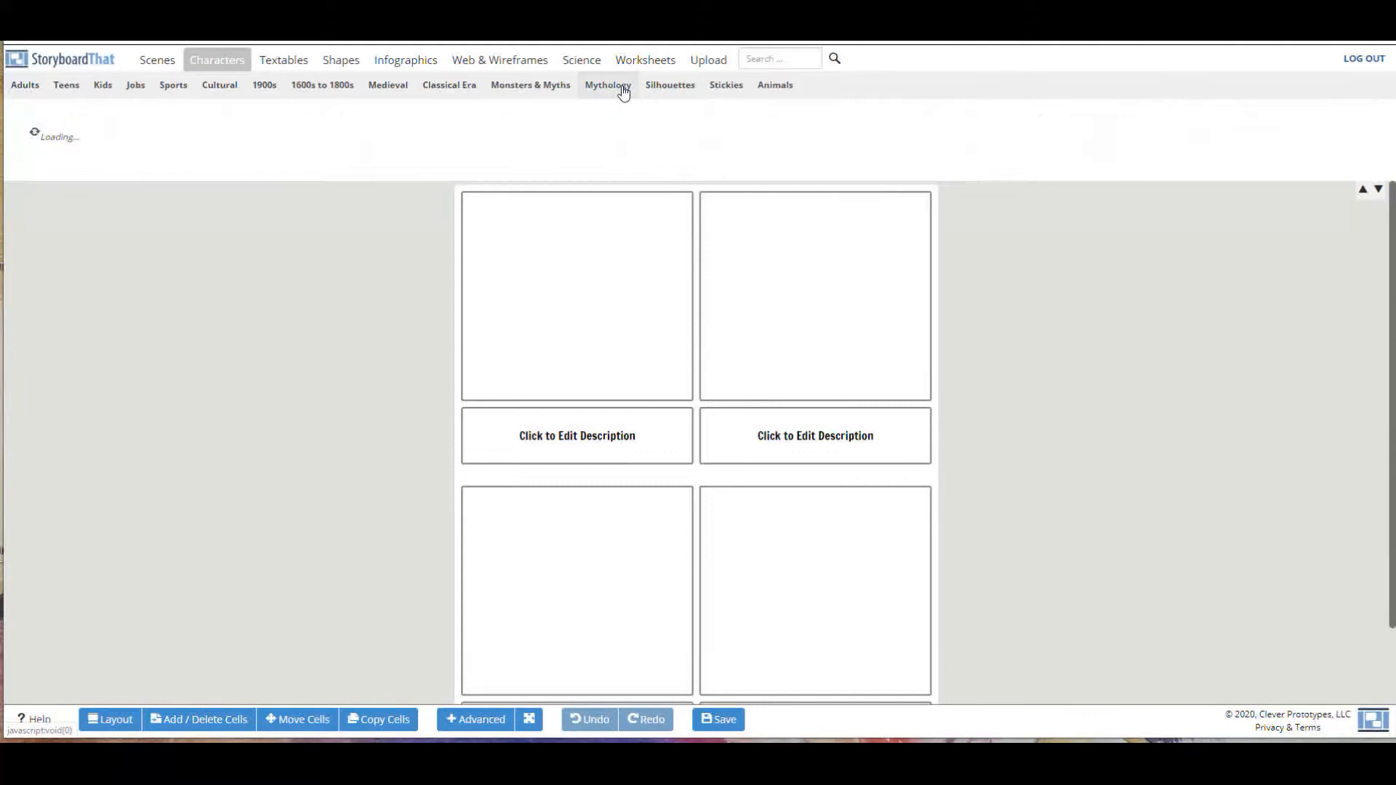
pyautogui.click(550, 87)
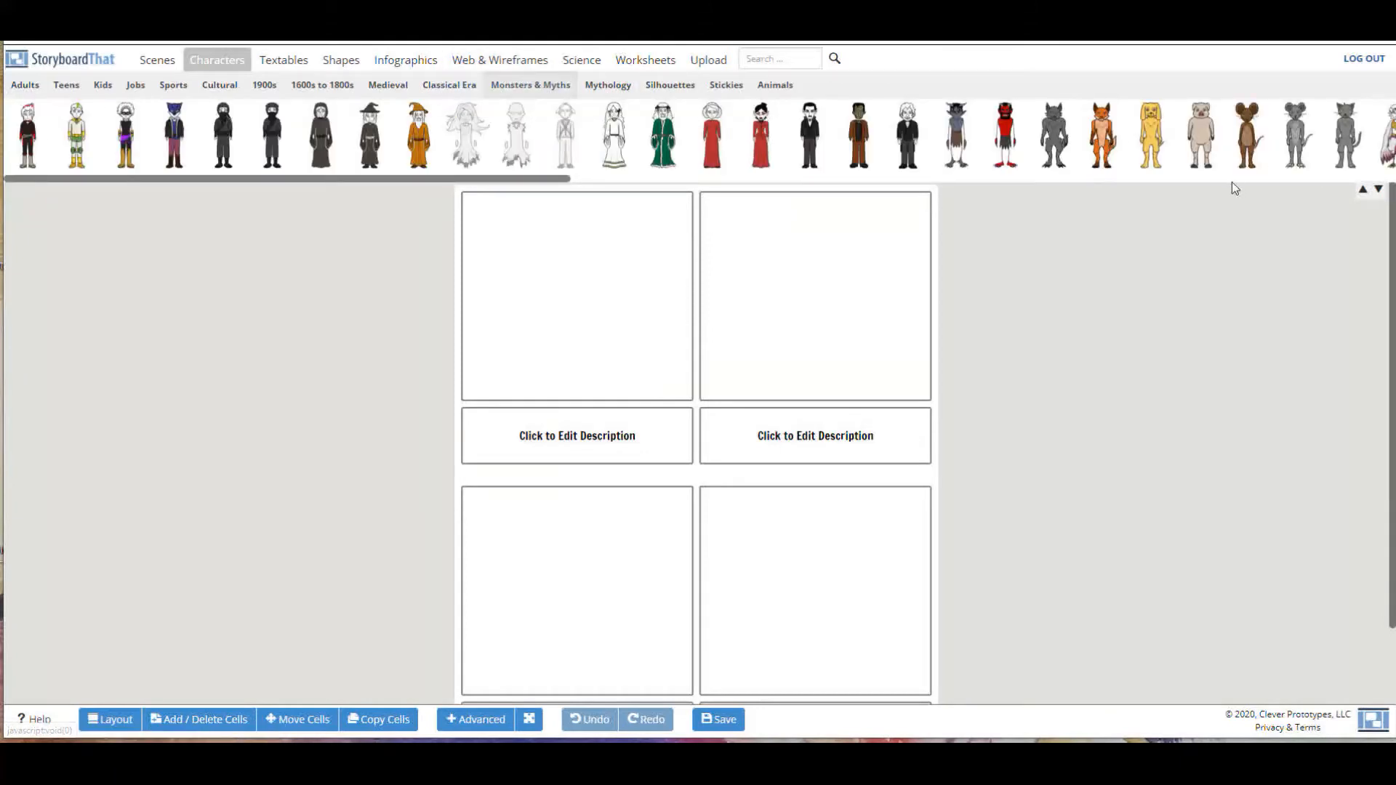
# Expand the Monsters & Myths characters and browse the Cultural, Medieval, Classical Era, Teens, Kids and Adults character categories
pyautogui.click(1379, 190)
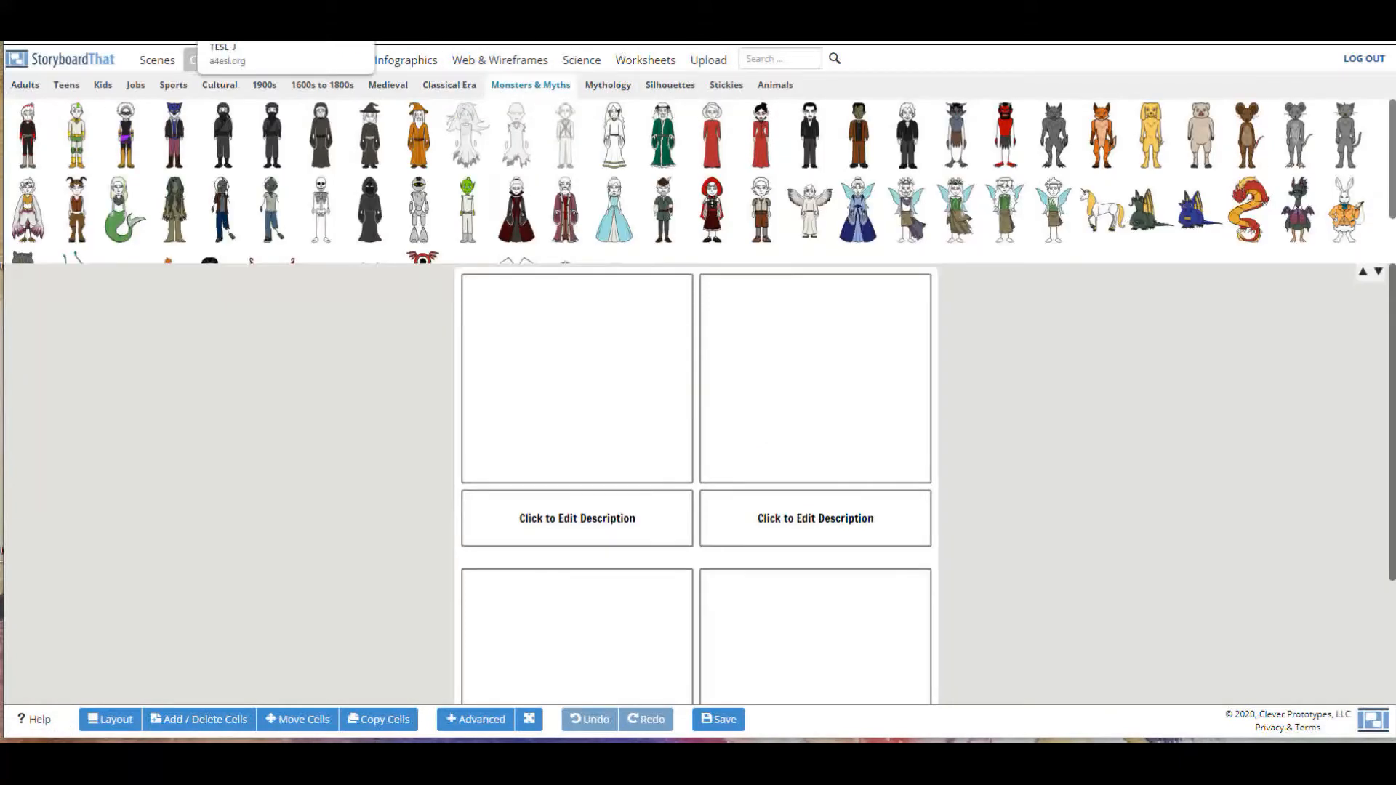
pyautogui.click(217, 89)
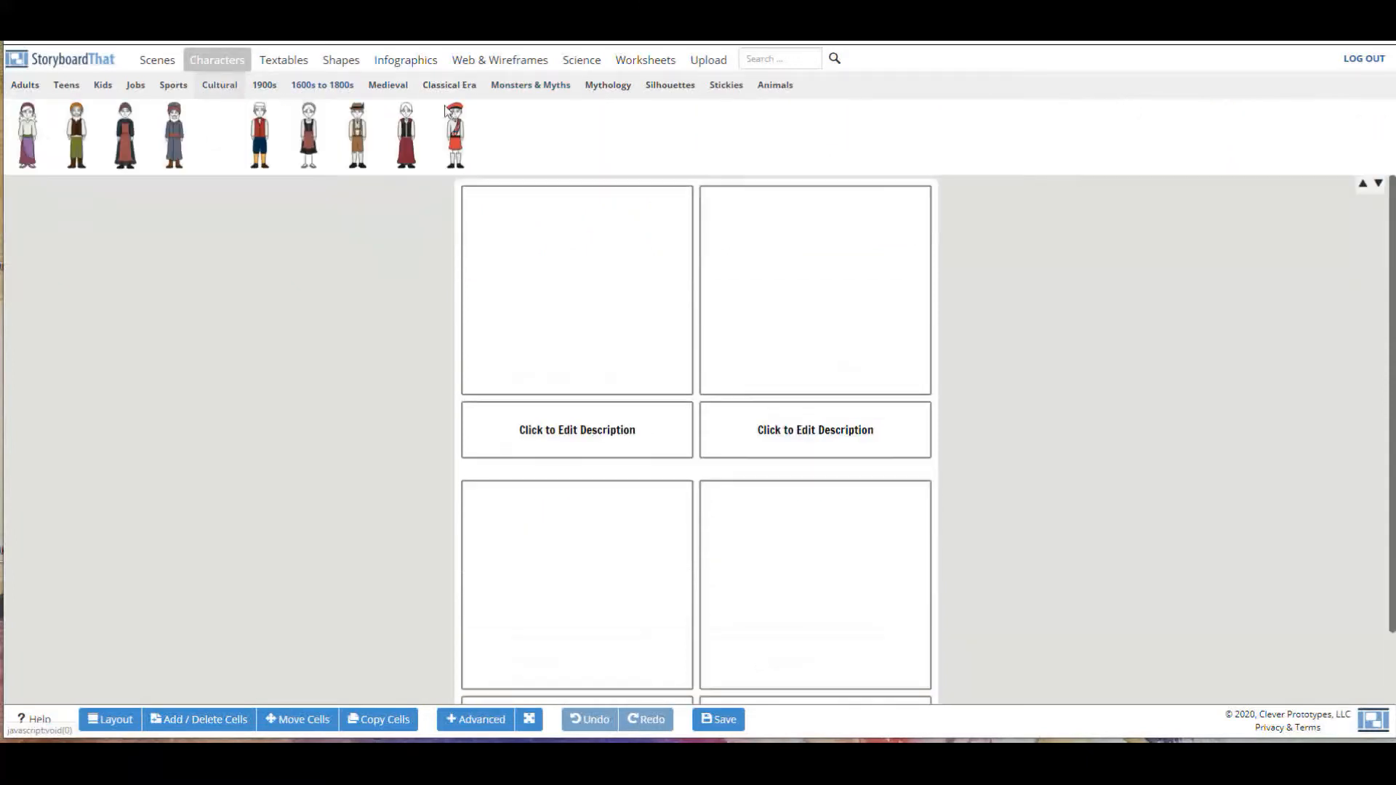
pyautogui.click(398, 89)
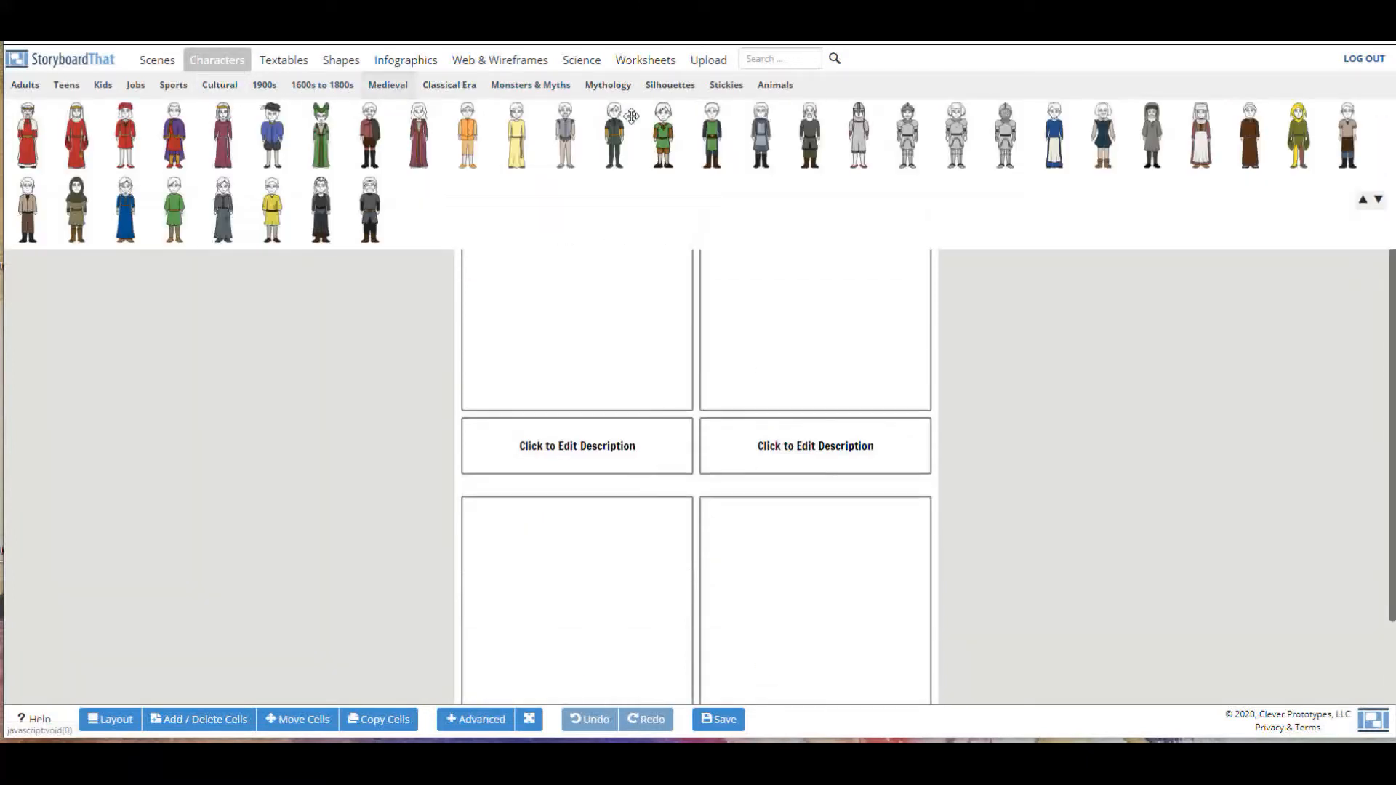
pyautogui.click(449, 89)
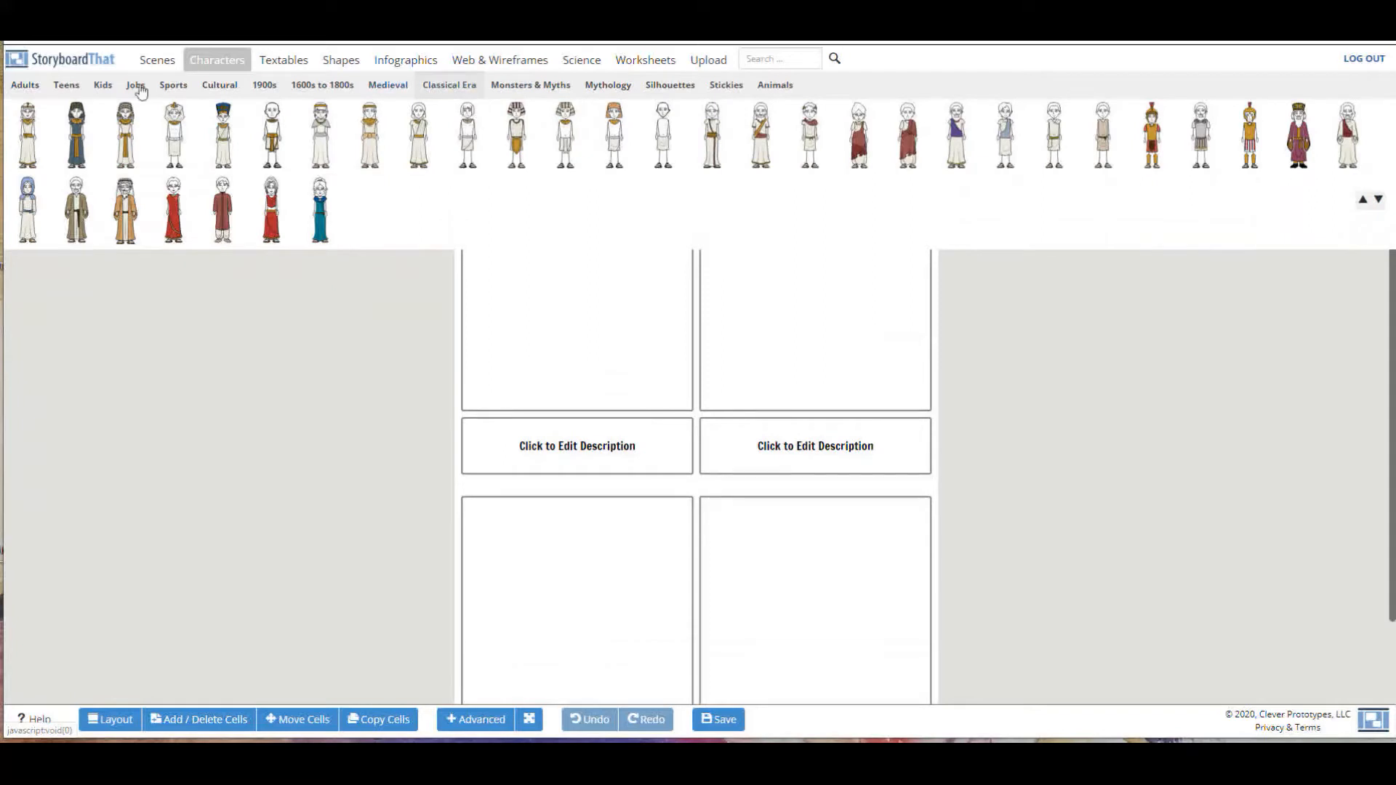
pyautogui.click(65, 88)
pyautogui.click(102, 87)
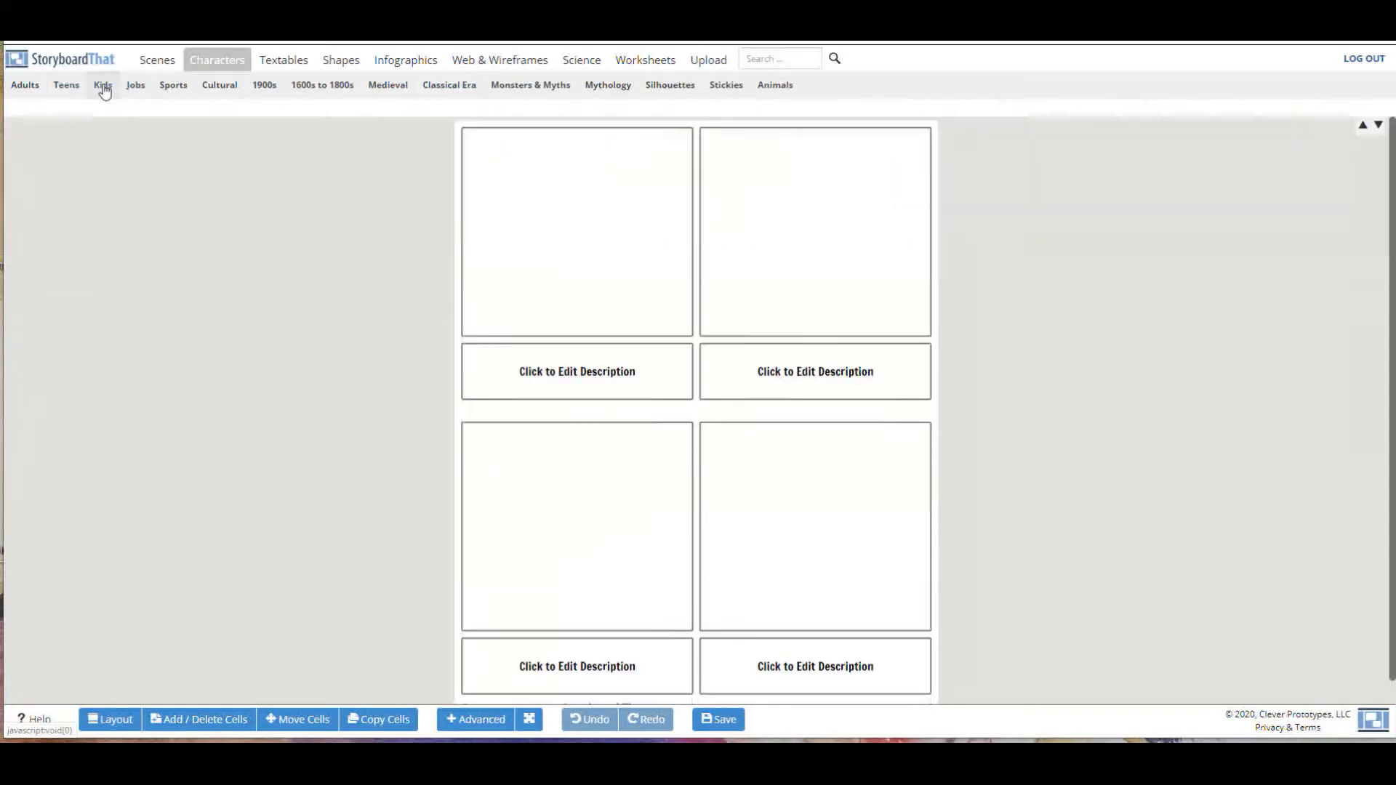
pyautogui.click(34, 86)
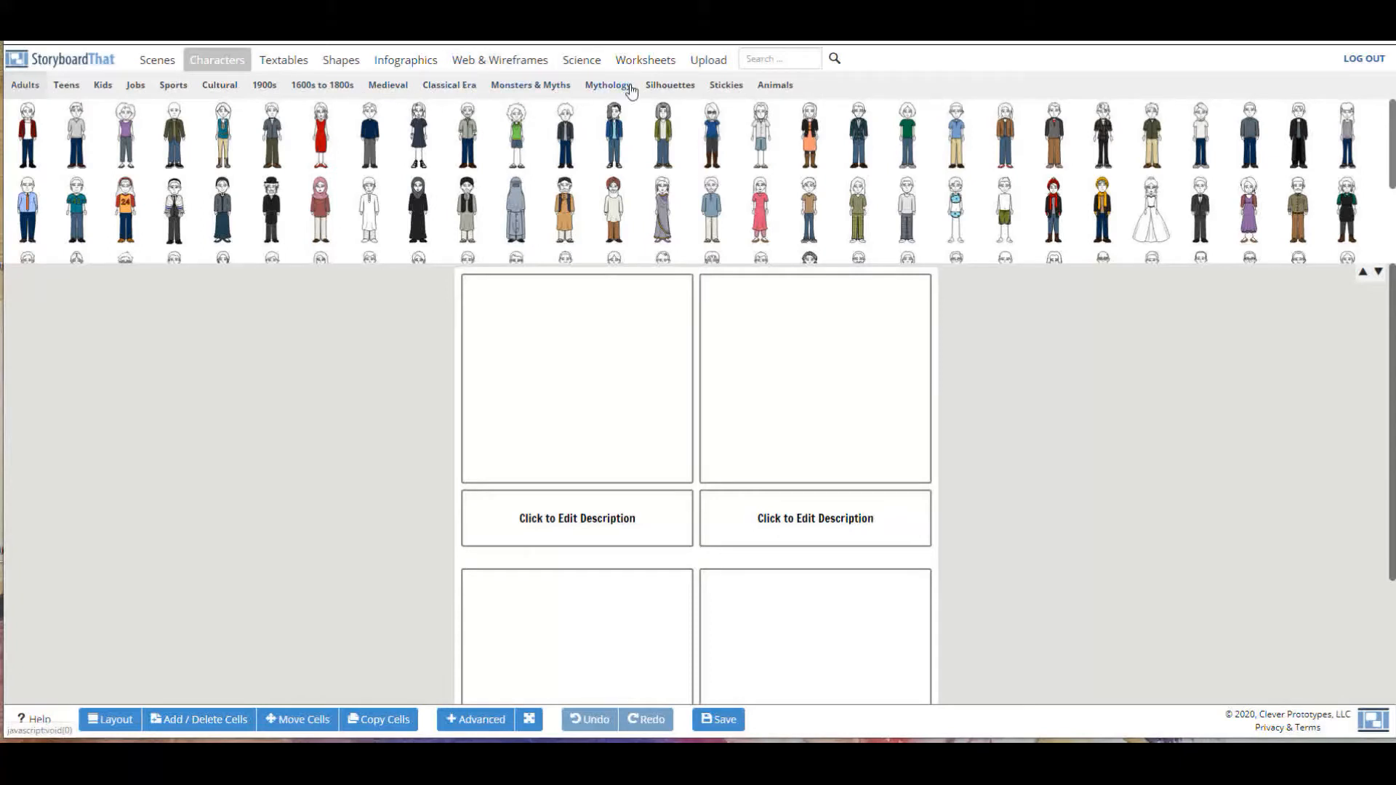
# Place the snake-haired Mythology character in the first cell and enlarge it to about the cell's full height
pyautogui.click(590, 86)
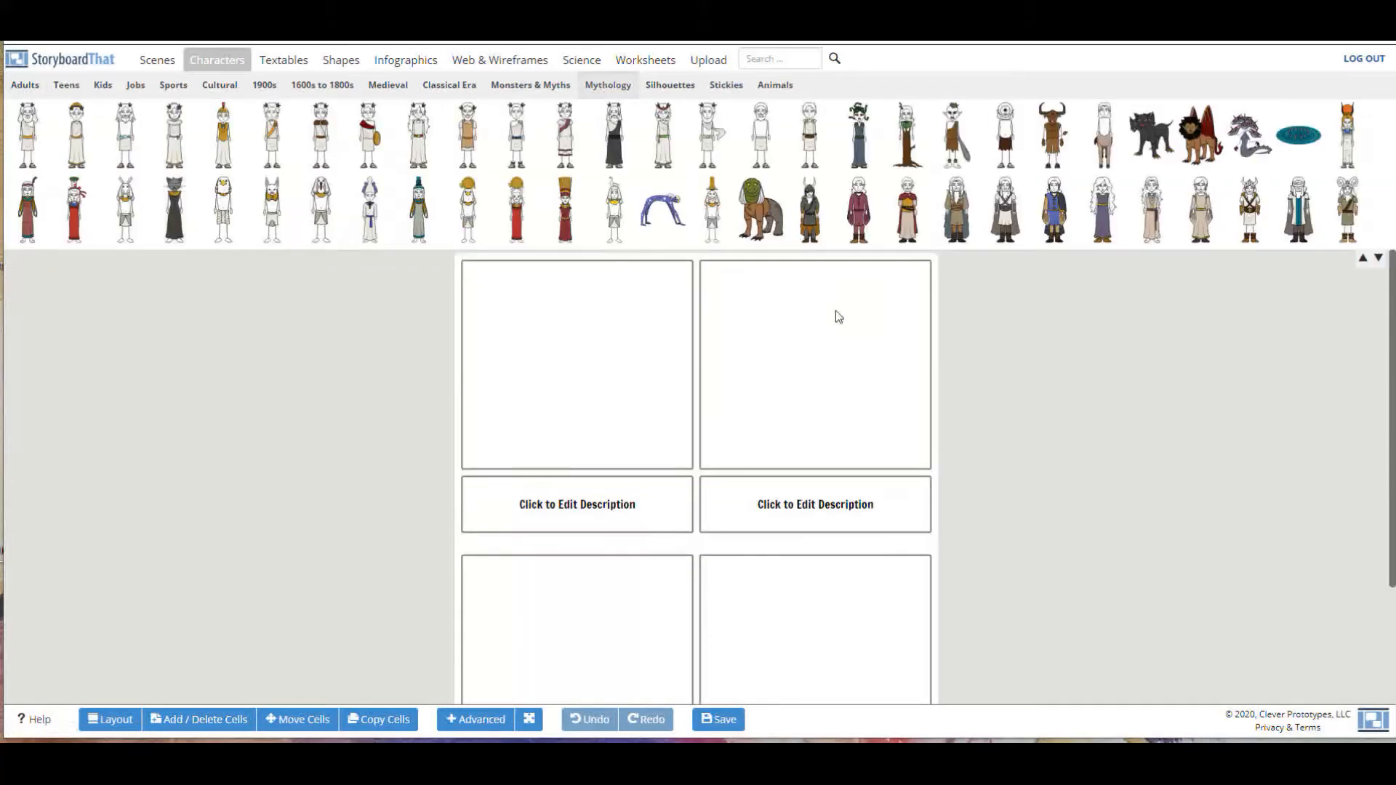
pyautogui.moveTo(859, 134); pyautogui.dragTo(560, 365)
pyautogui.click(851, 391)
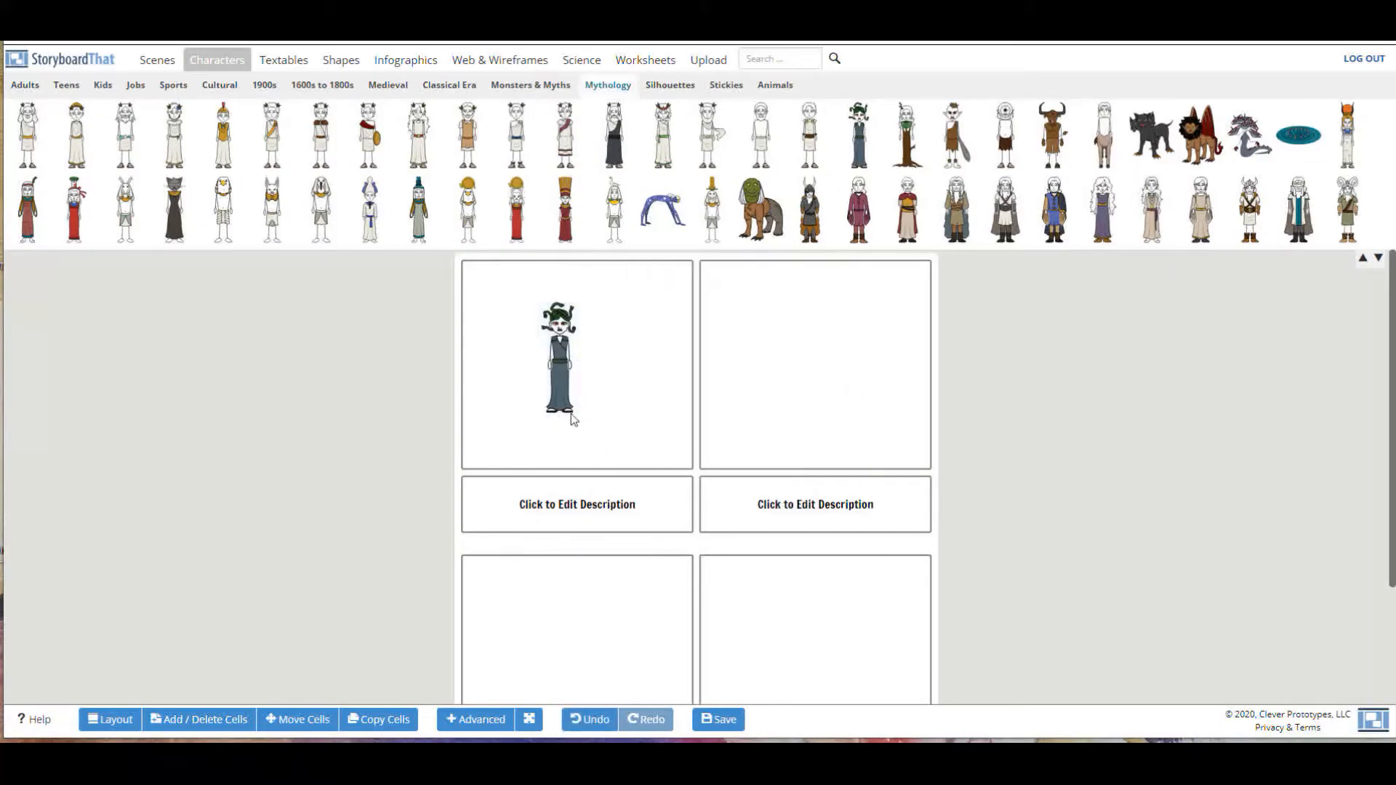
pyautogui.click(568, 365)
pyautogui.moveTo(579, 417); pyautogui.dragTo(609, 492)
pyautogui.click(590, 422)
pyautogui.click(591, 422)
pyautogui.click(520, 401)
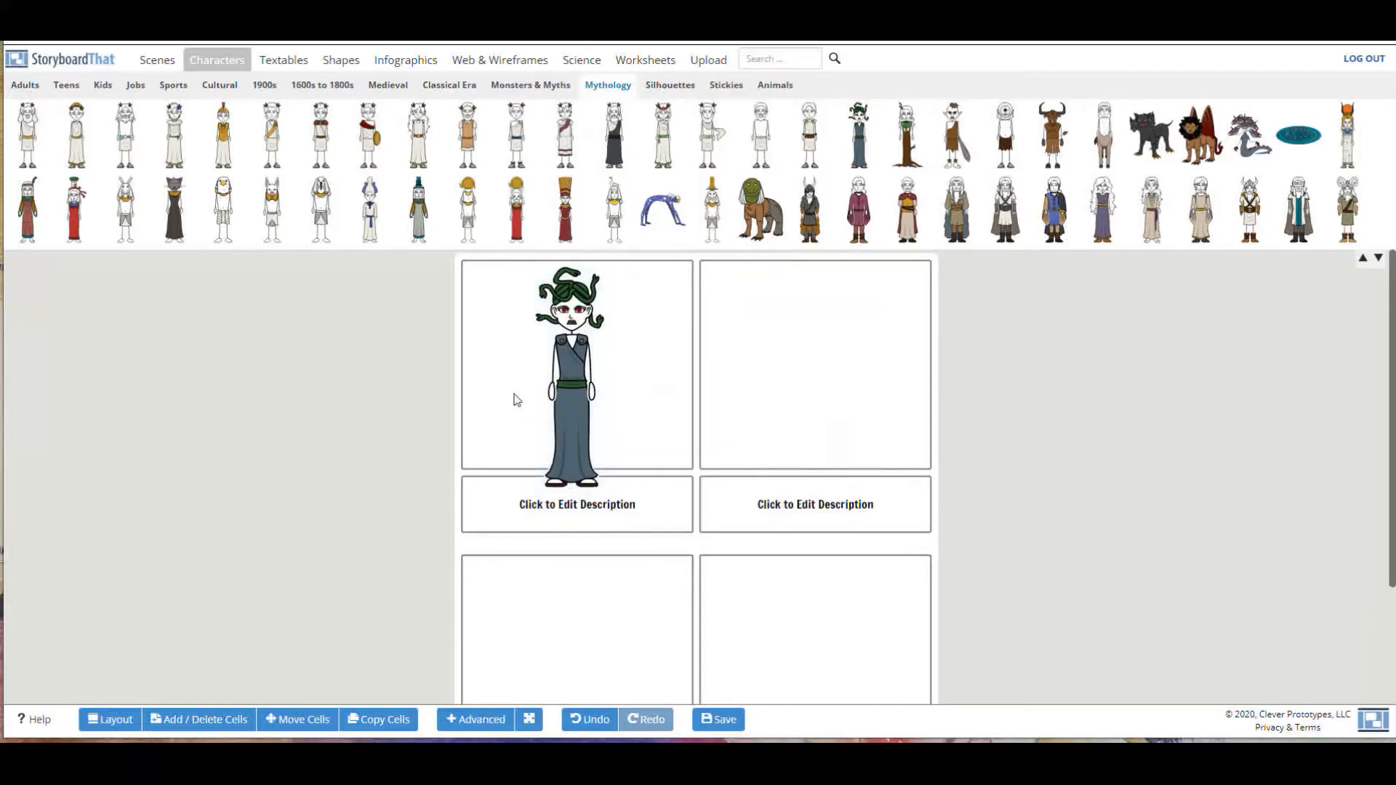
# Set the storyboard's cell size to 165%
pyautogui.click(469, 722)
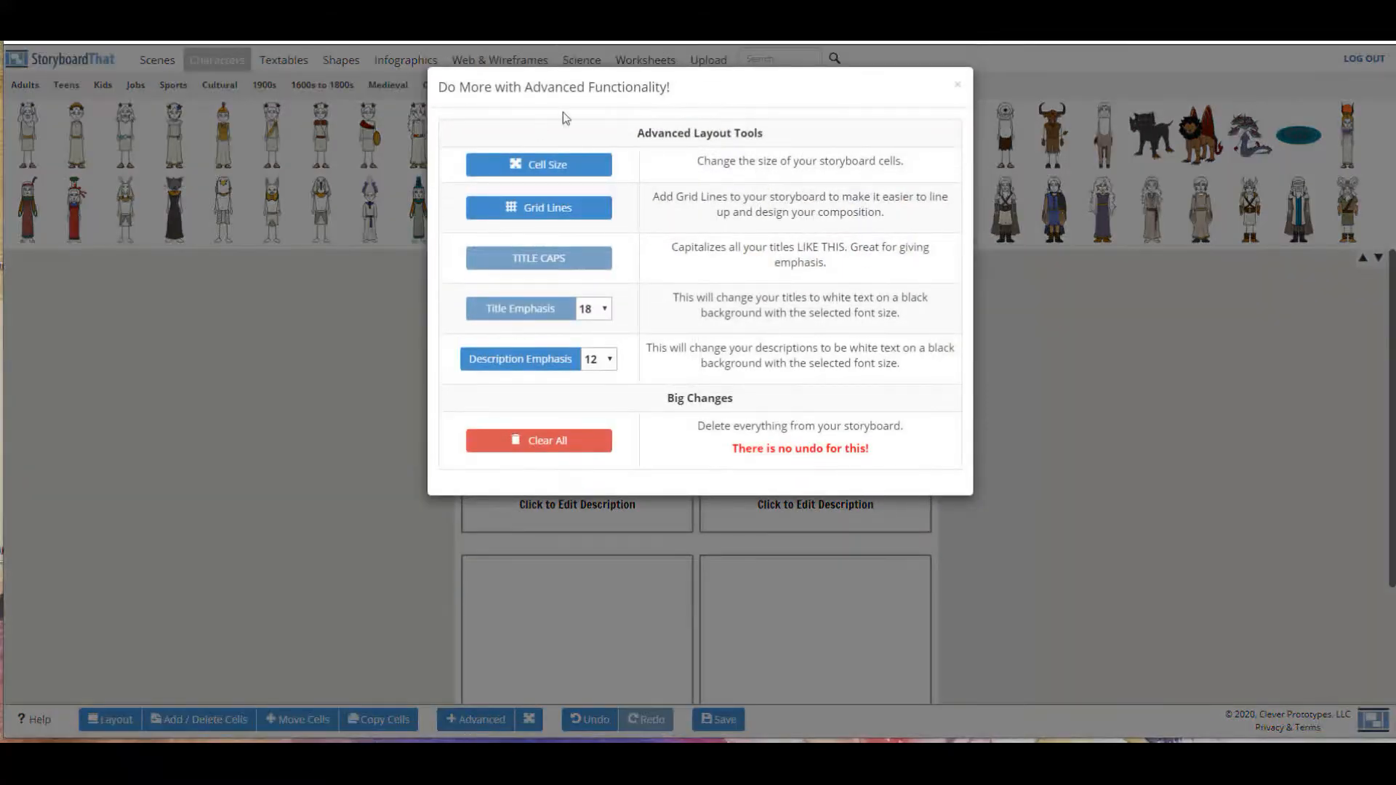
pyautogui.click(557, 166)
pyautogui.moveTo(509, 158)
pyautogui.mouseDown()
pyautogui.moveTo(548, 172)
pyautogui.moveTo(532, 163)
pyautogui.mouseUp()
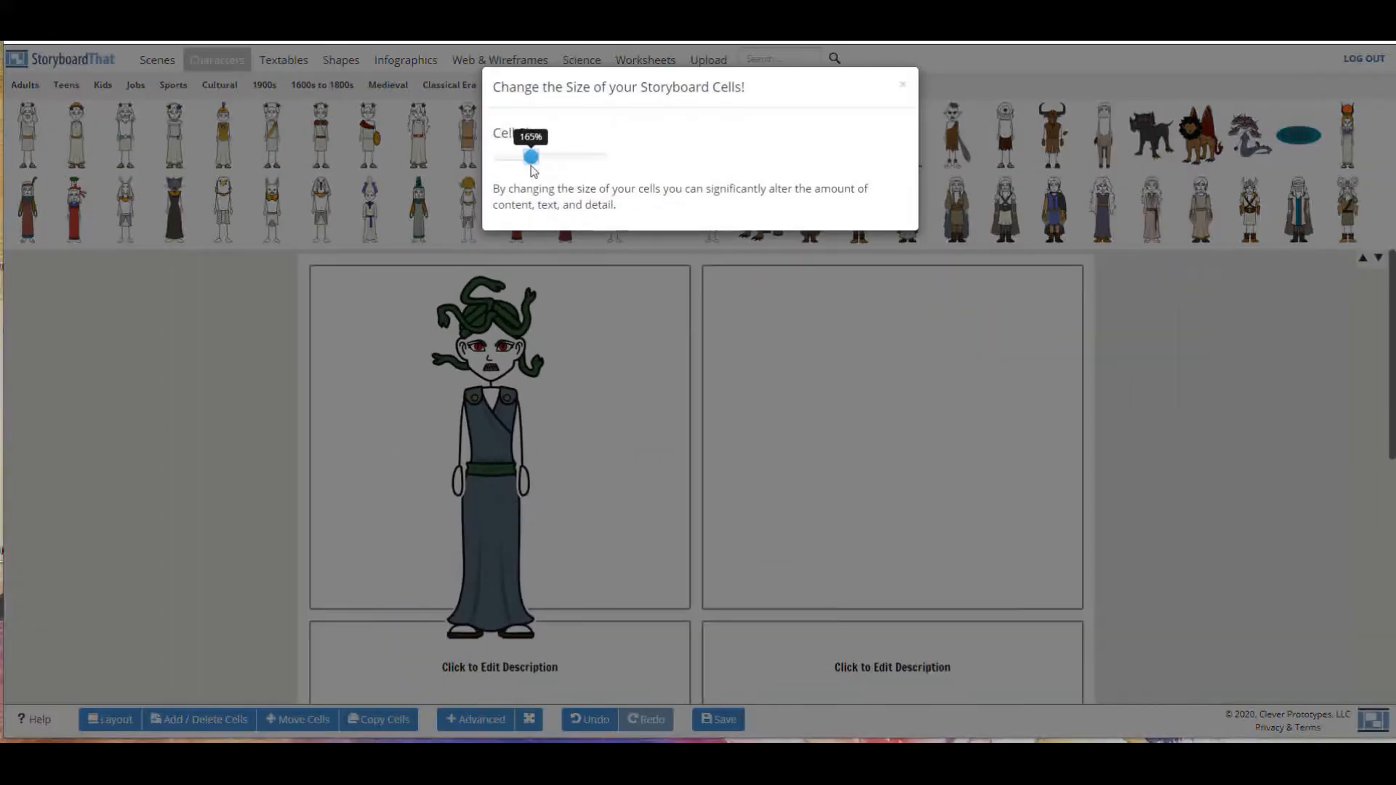
pyautogui.click(597, 480)
# Shrink the snake-haired character to fit inside the first cell and move it to the cell's left side
pyautogui.click(480, 482)
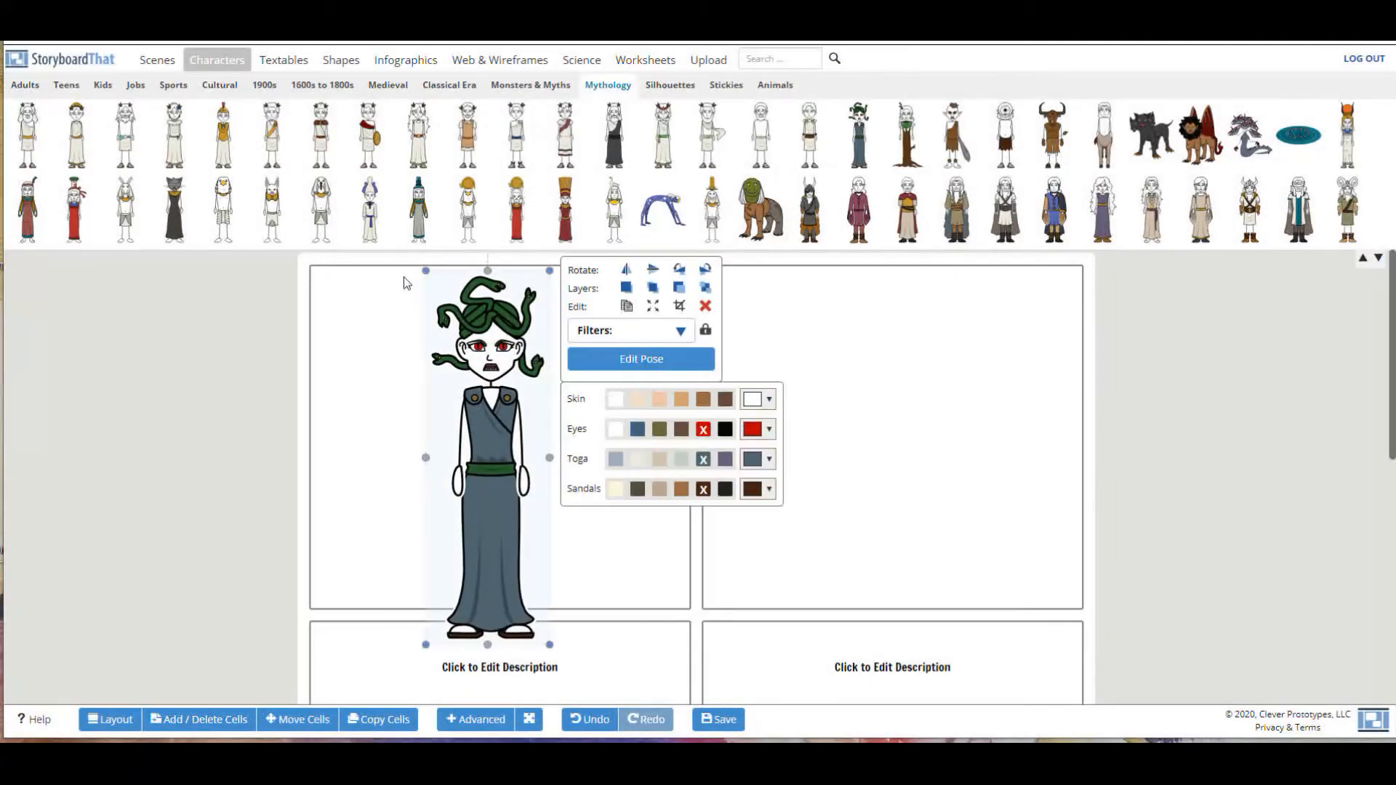
pyautogui.moveTo(426, 274); pyautogui.dragTo(457, 372)
pyautogui.moveTo(496, 433); pyautogui.dragTo(449, 393)
pyautogui.moveTo(495, 468); pyautogui.dragTo(399, 410)
pyautogui.click(662, 327)
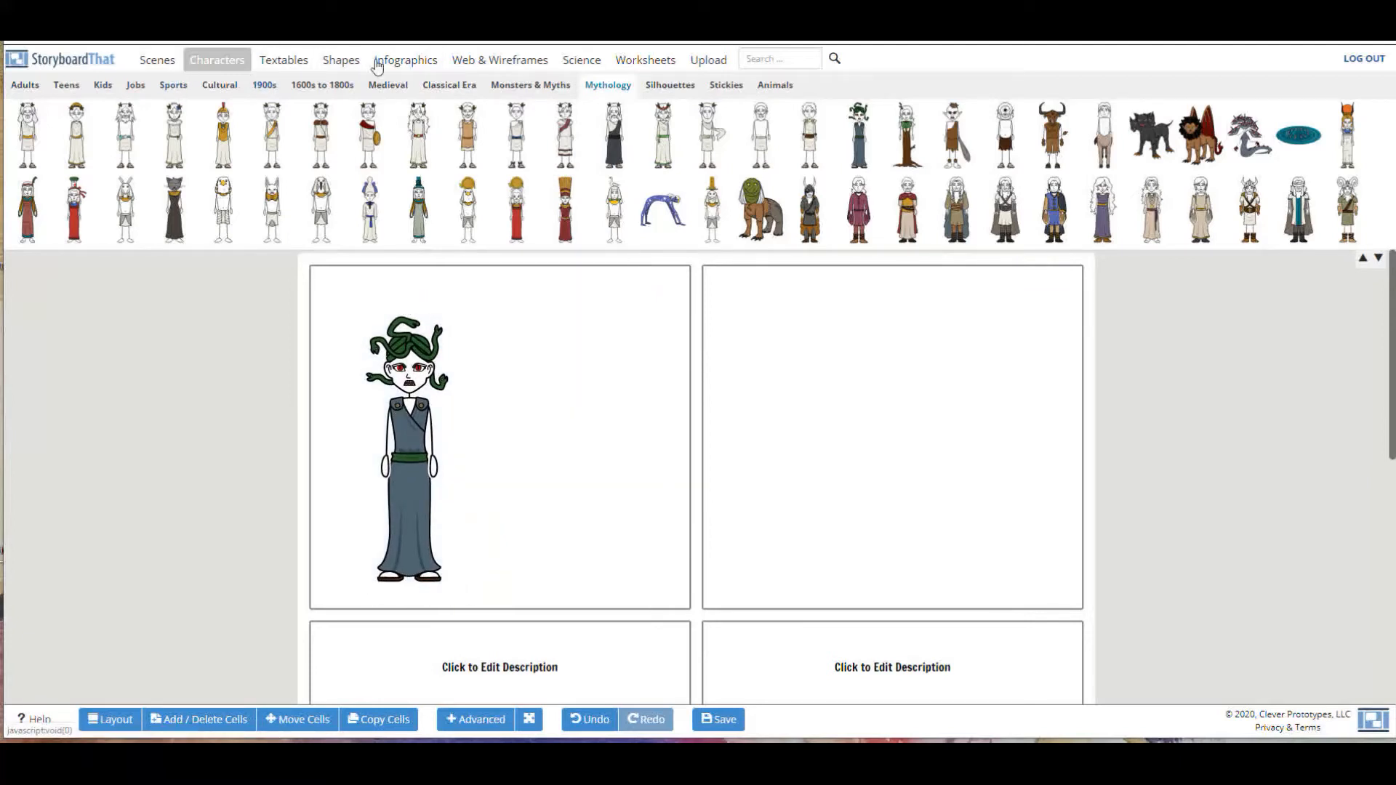
# Find the pink diner with the checkered floor among the Entertainment scenes and place it as the first cell's background
pyautogui.click(156, 61)
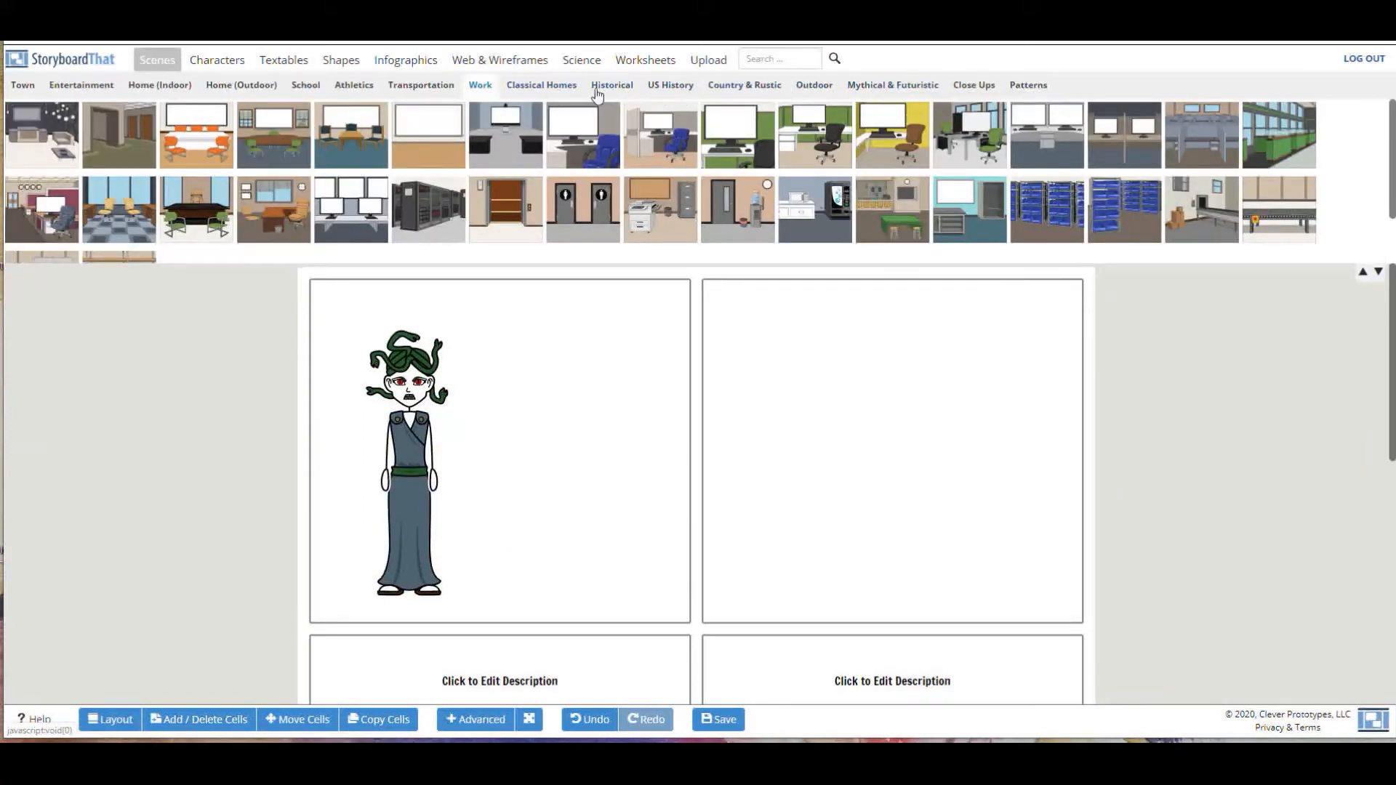
pyautogui.click(550, 88)
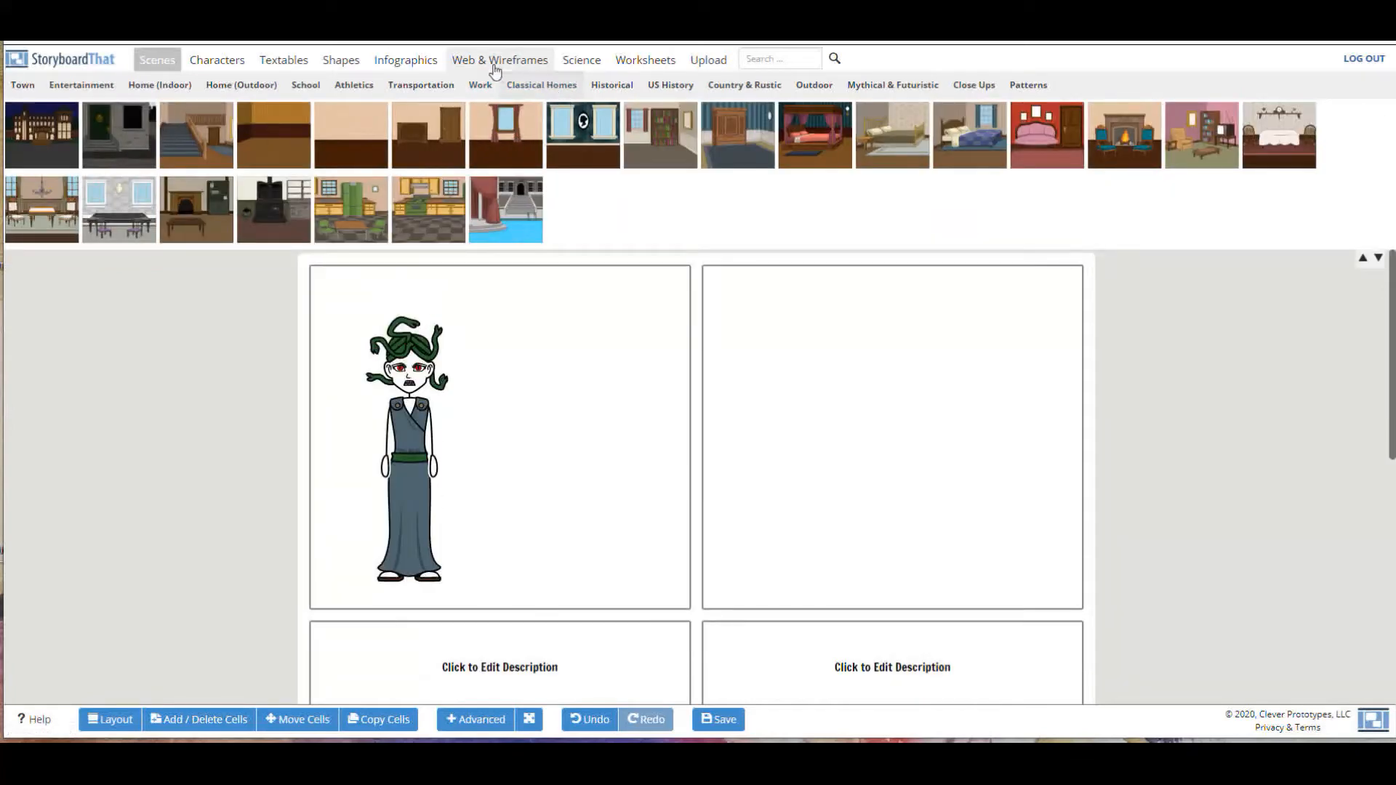
pyautogui.click(482, 86)
pyautogui.click(222, 87)
pyautogui.click(308, 89)
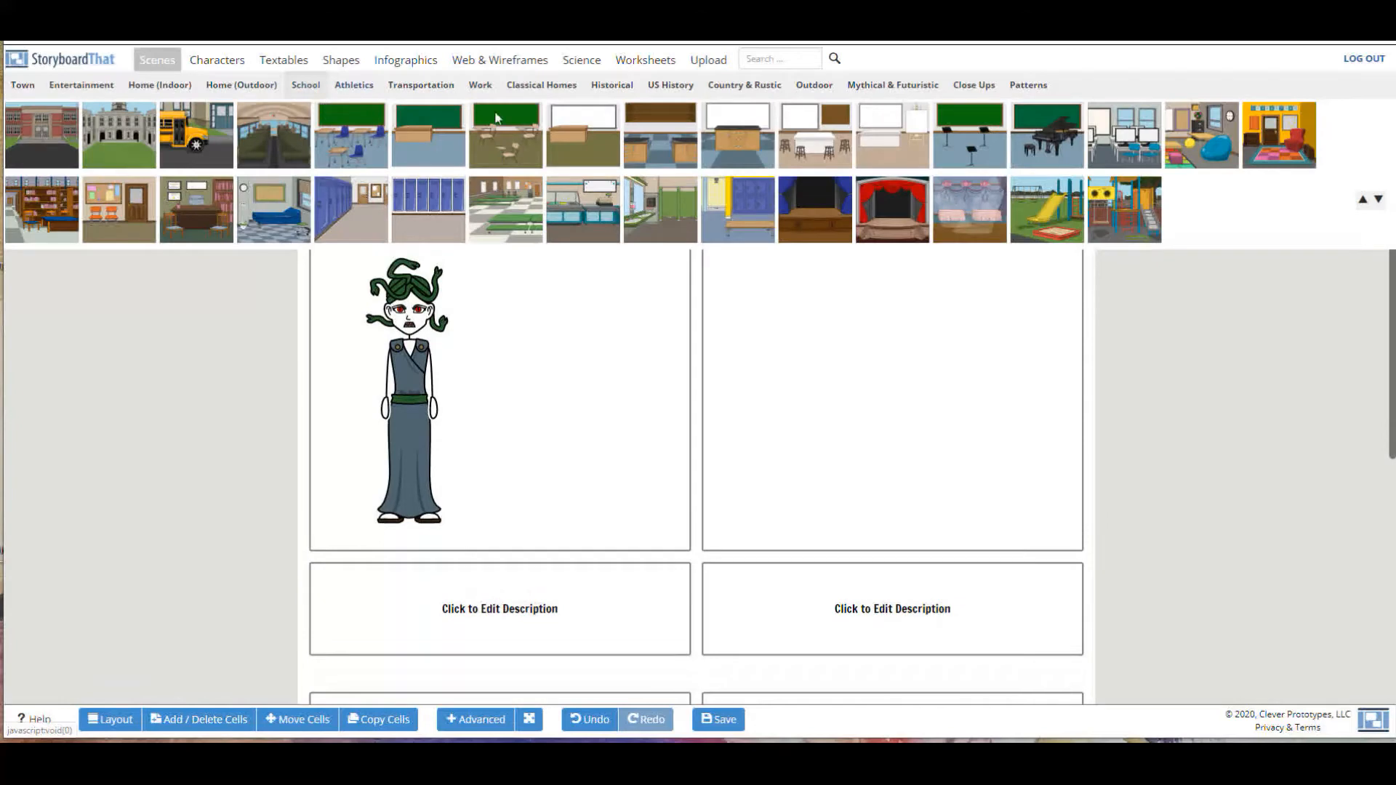
pyautogui.click(84, 88)
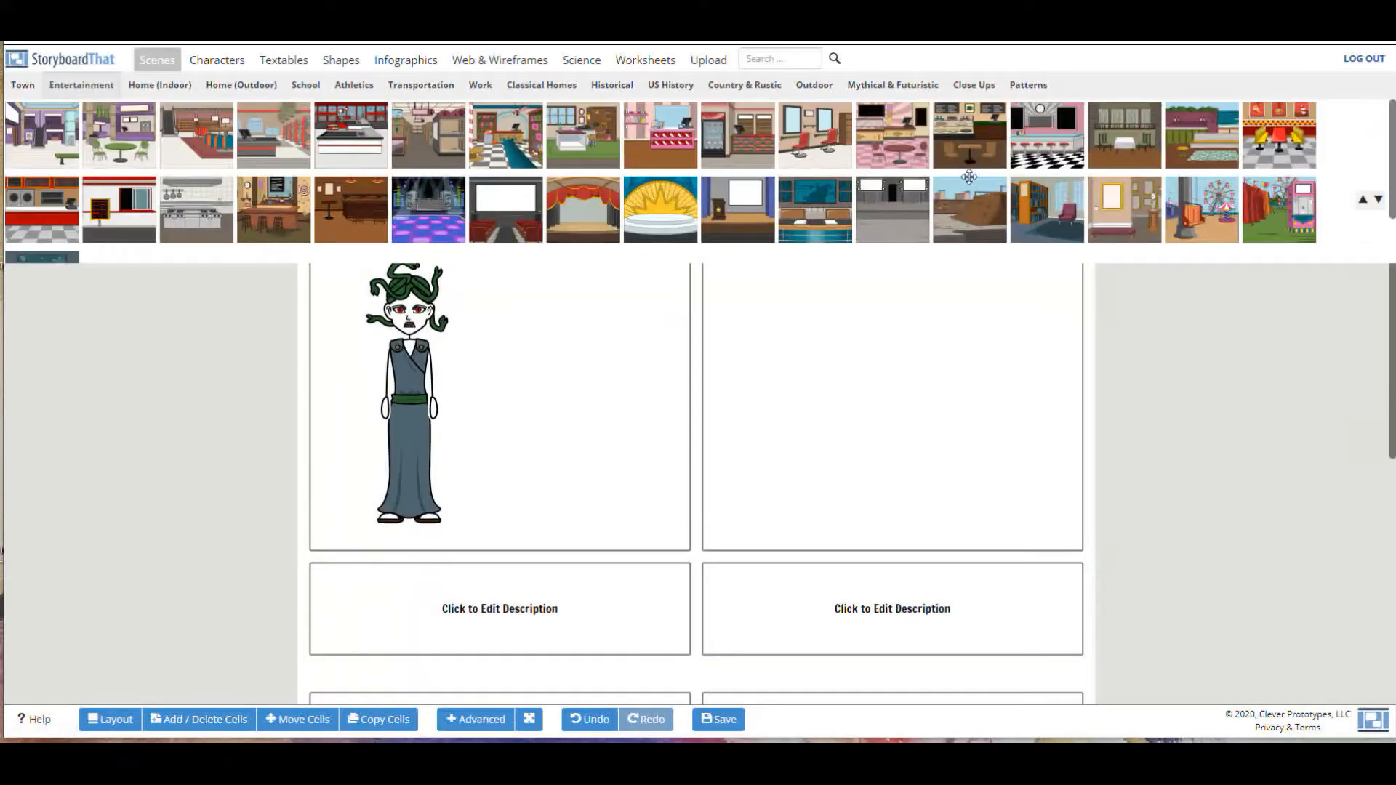
pyautogui.moveTo(1040, 146); pyautogui.dragTo(469, 384)
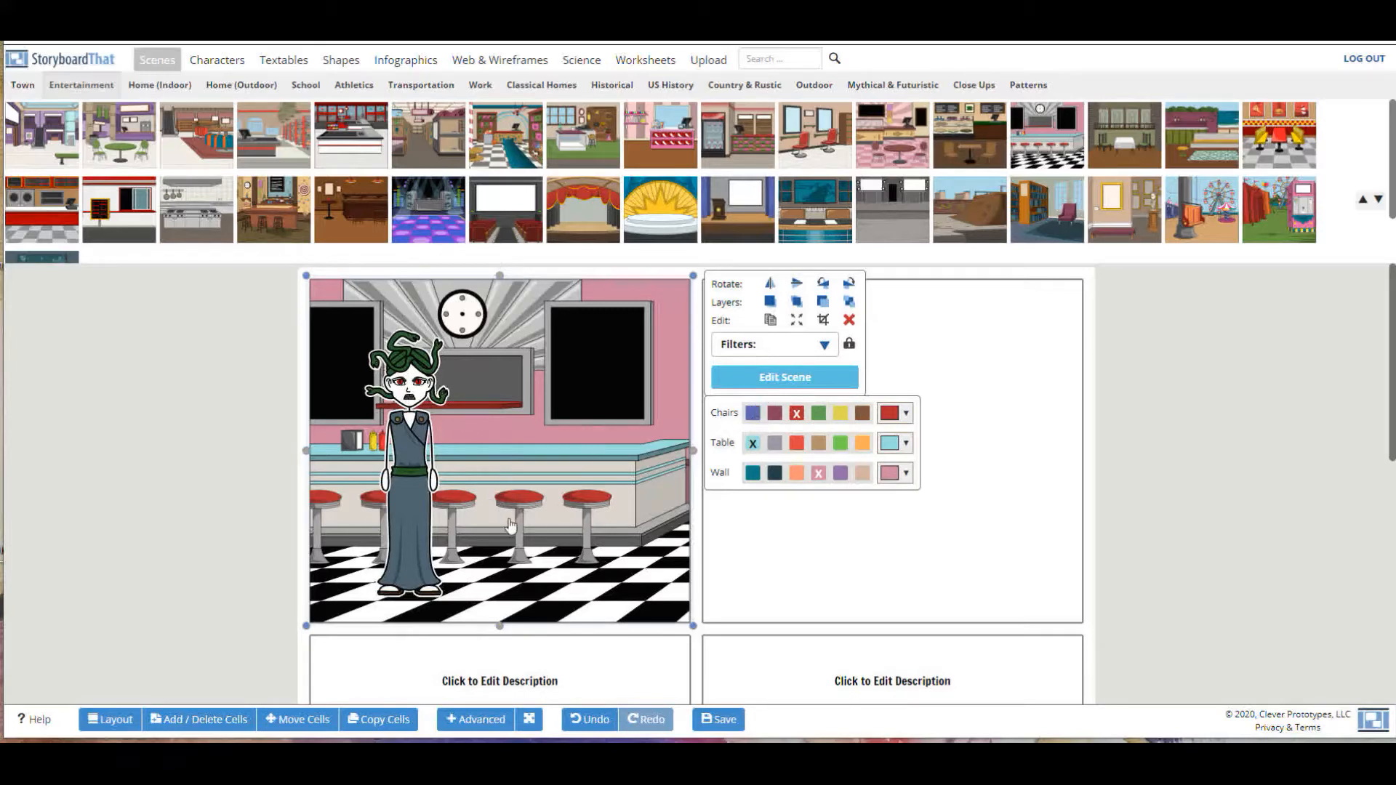
# Recolour the diner scene with blue chairs and a purple wall
pyautogui.click(754, 415)
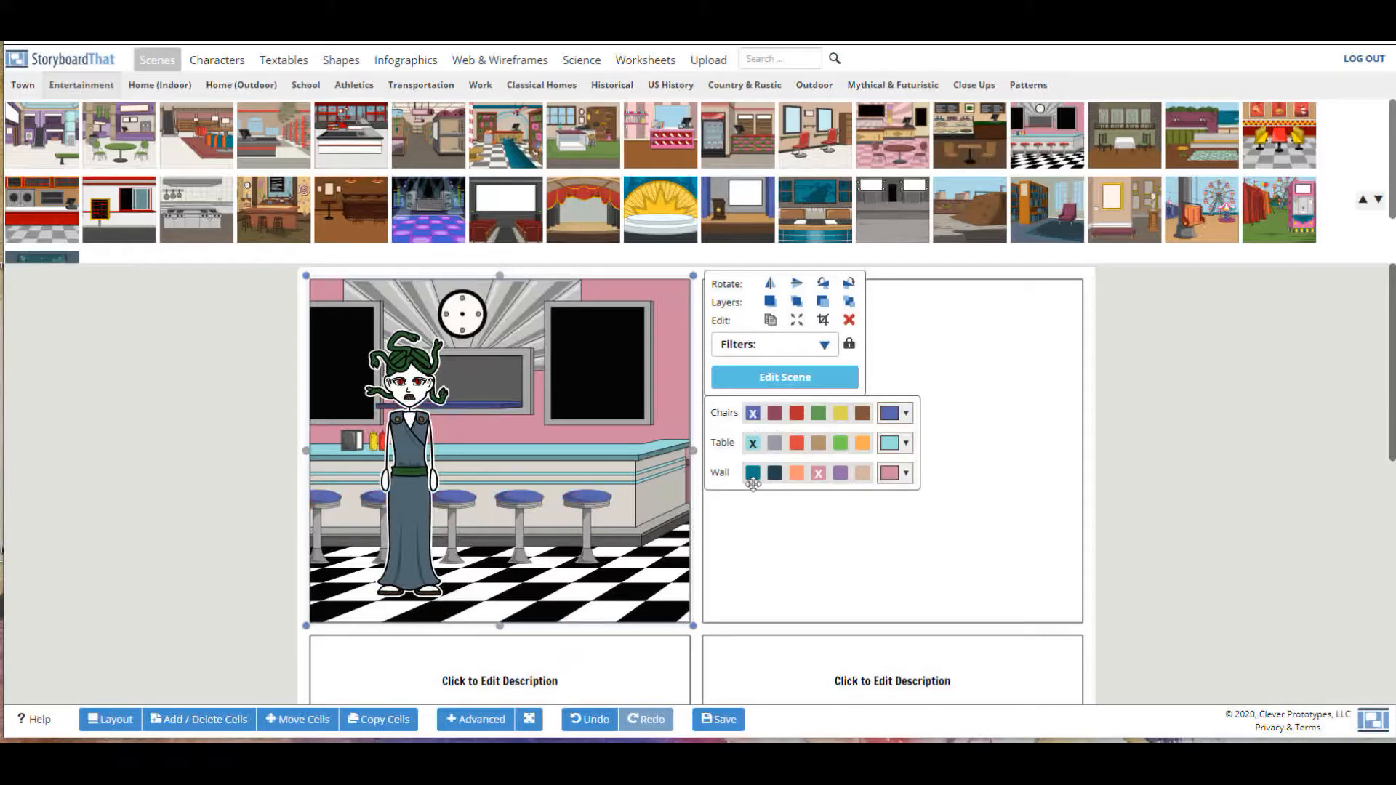
pyautogui.click(776, 476)
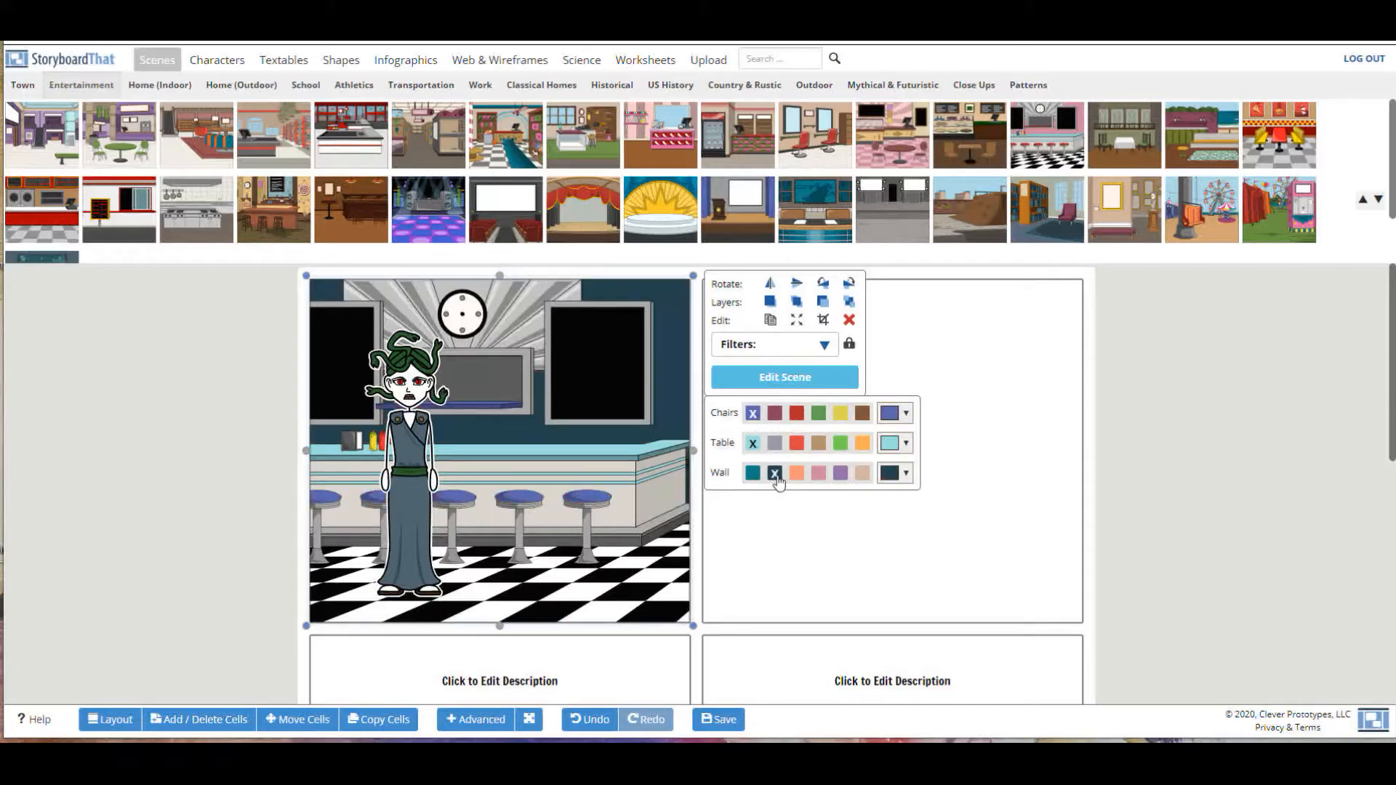
pyautogui.click(840, 474)
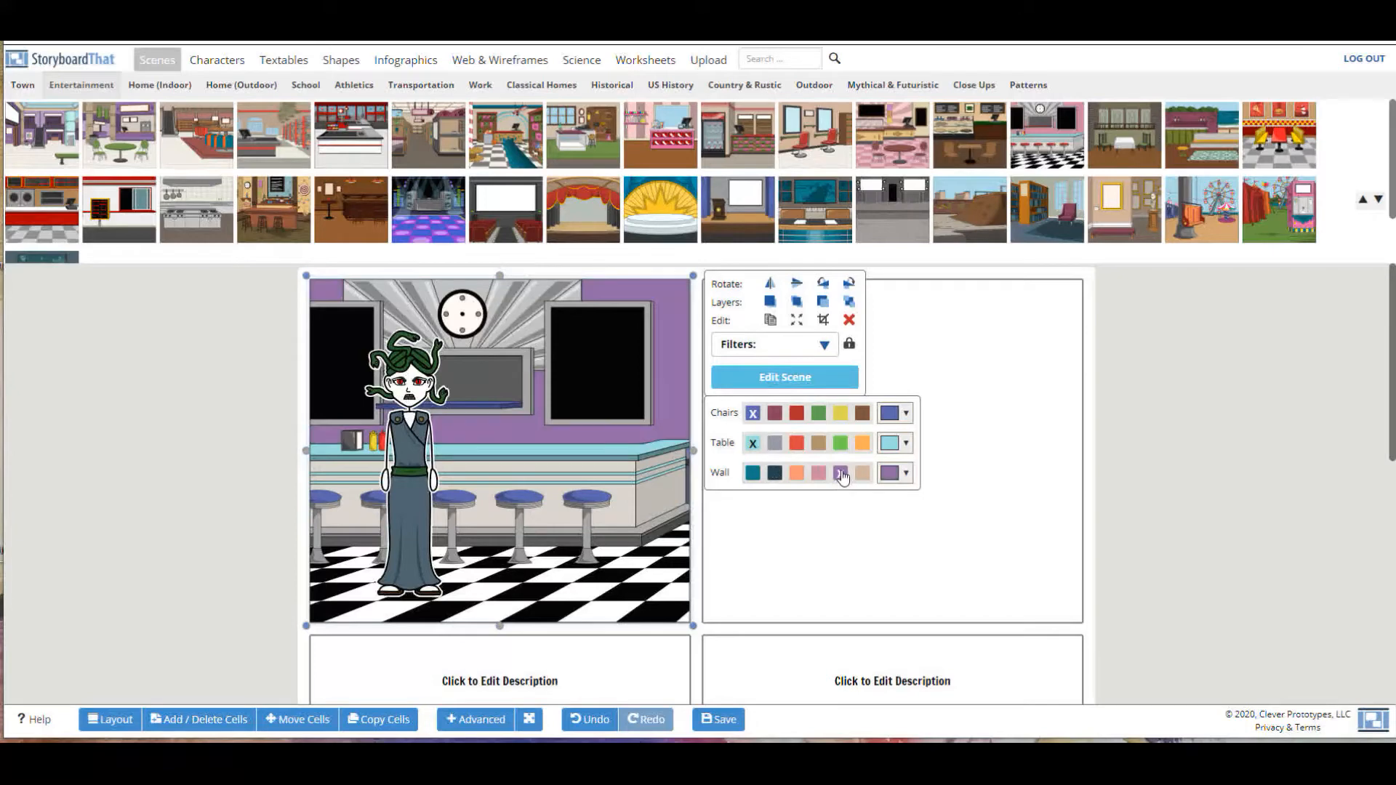
# Try peach and dark green skin on the snake-haired character, and set the skin back to white
pyautogui.click(420, 434)
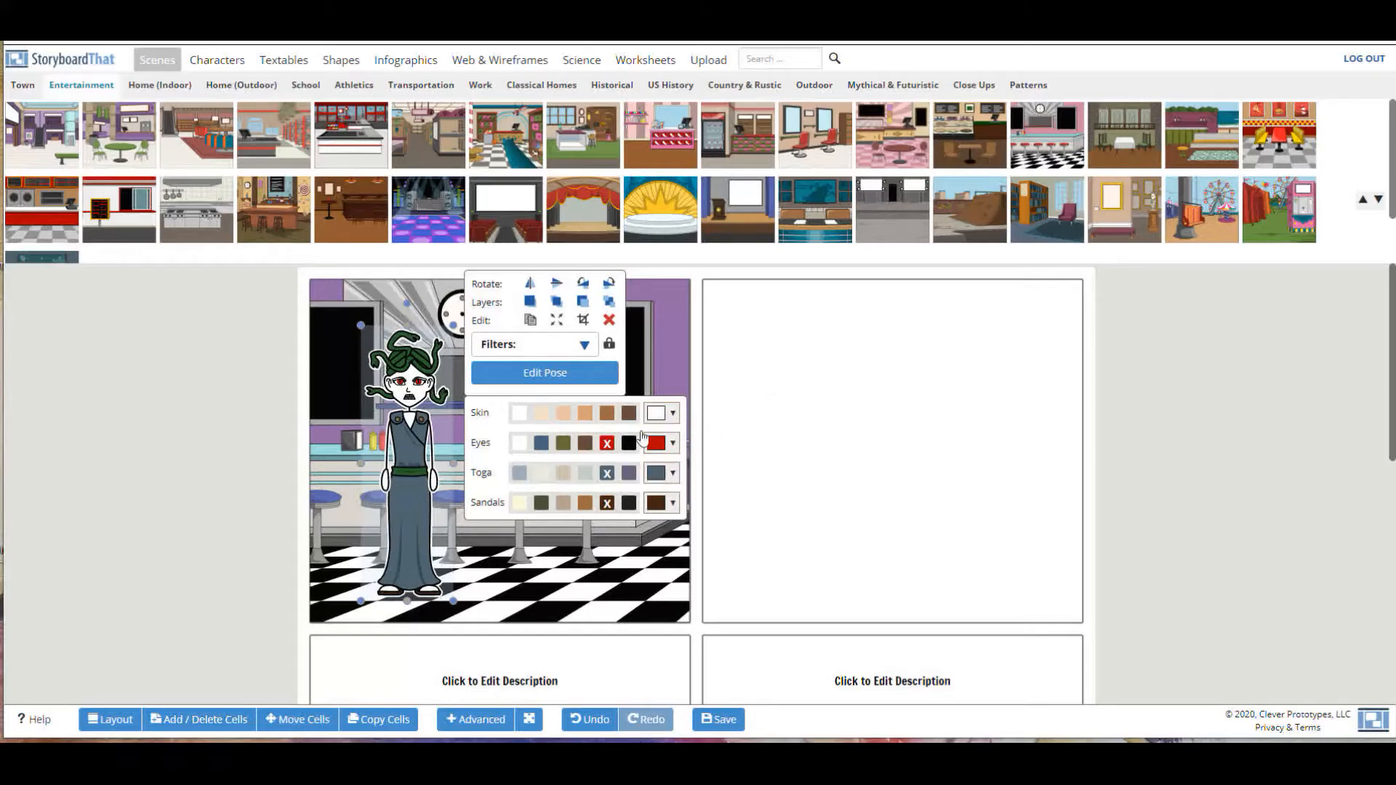
pyautogui.click(564, 415)
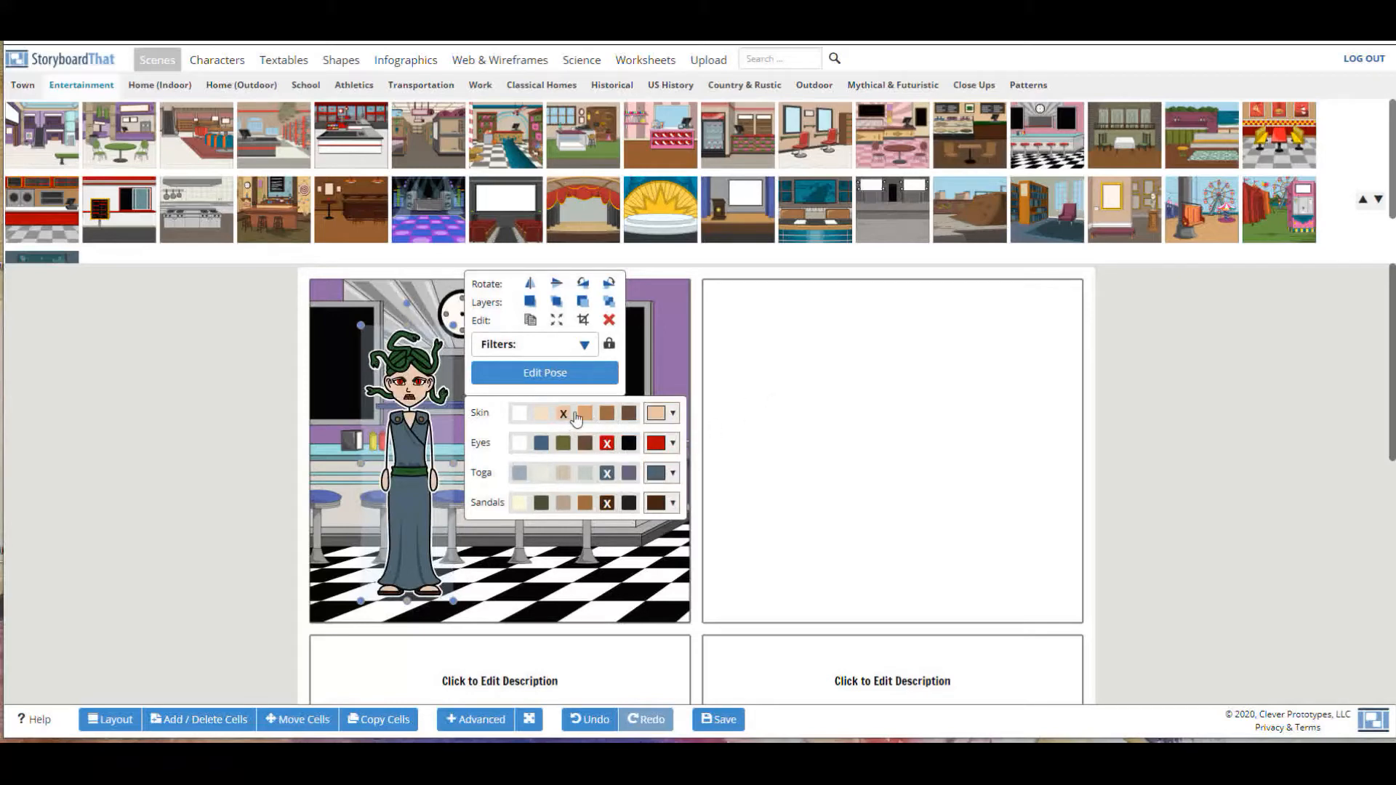
pyautogui.click(674, 414)
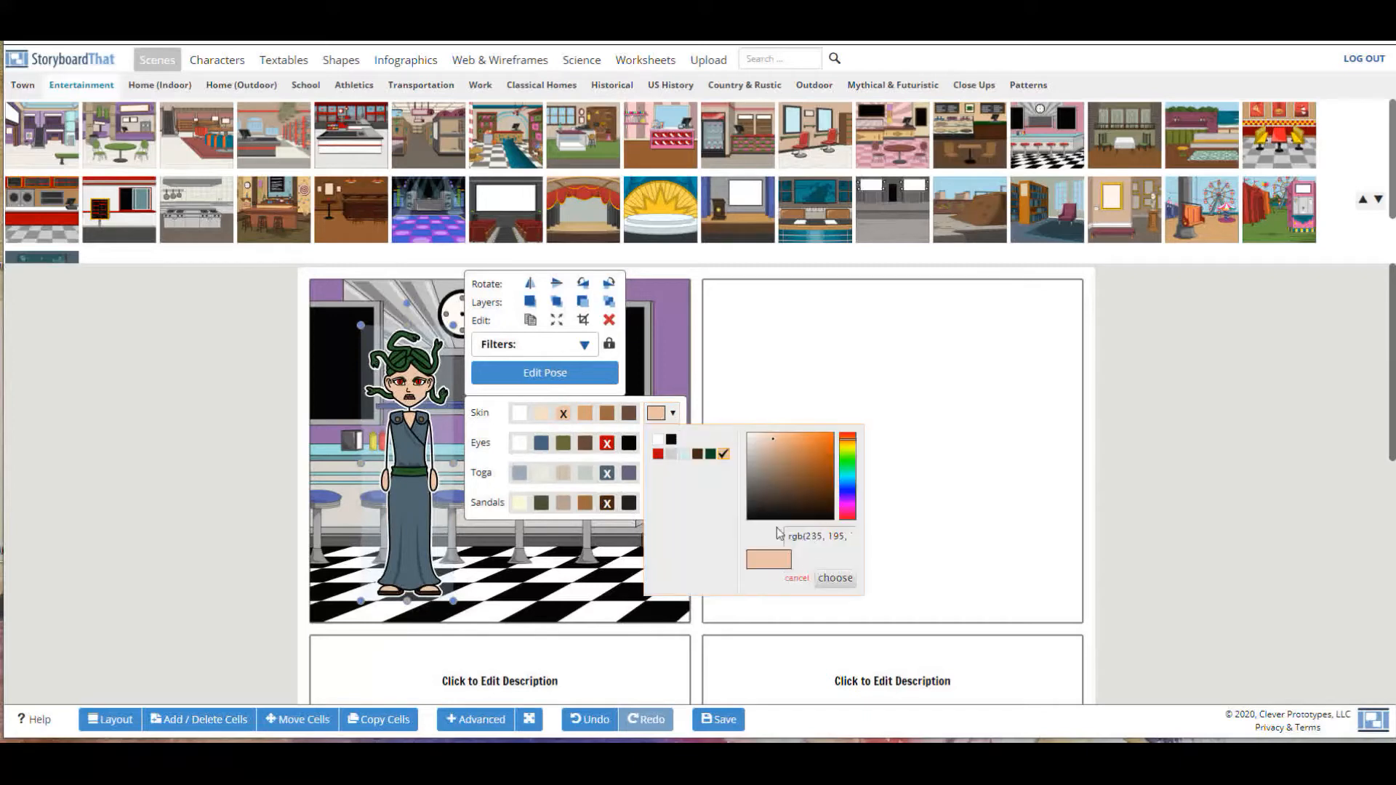
pyautogui.click(711, 454)
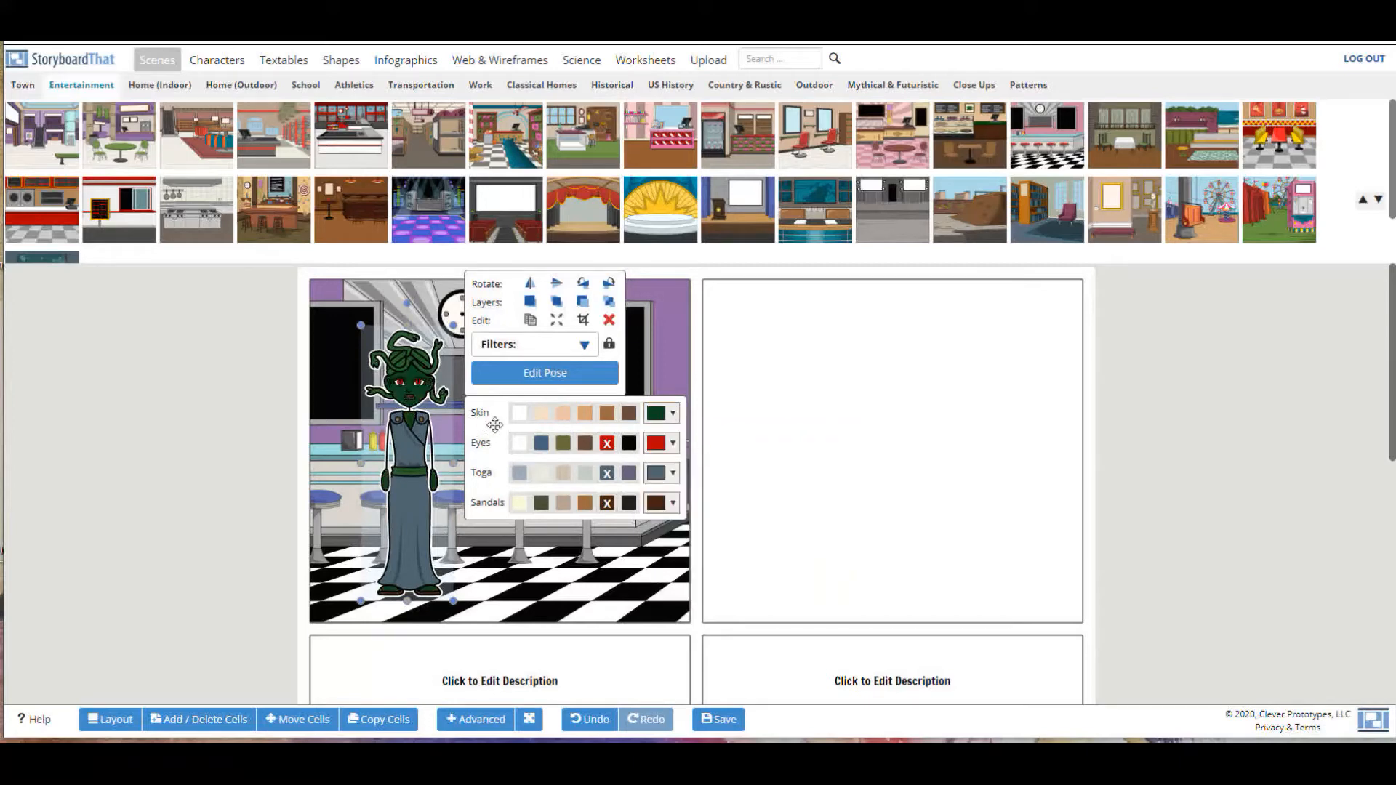
pyautogui.click(522, 418)
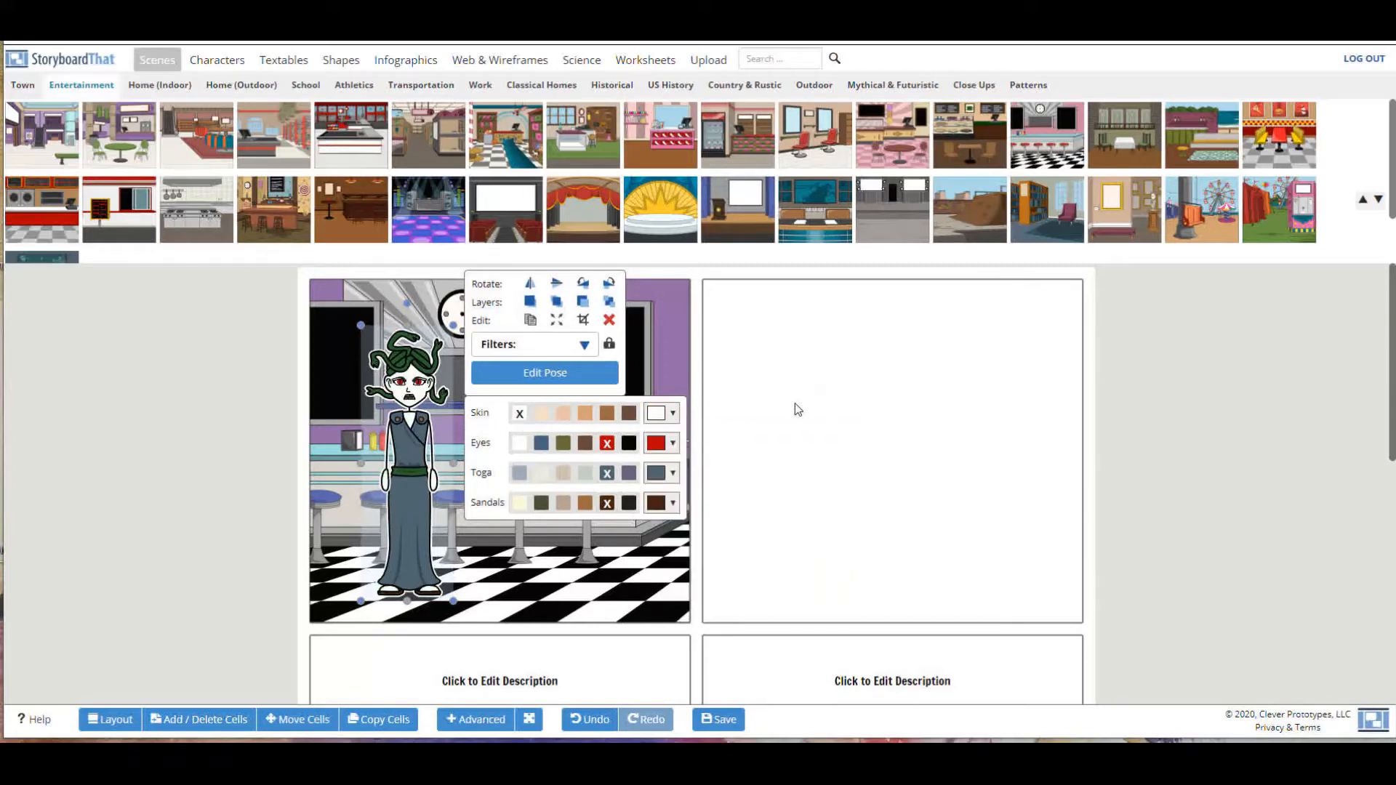
pyautogui.click(797, 409)
# Open the character's pose editor, try the smiling, surprised and closed-eye expressions, and give it the sad expression
pyautogui.click(405, 468)
pyautogui.click(508, 373)
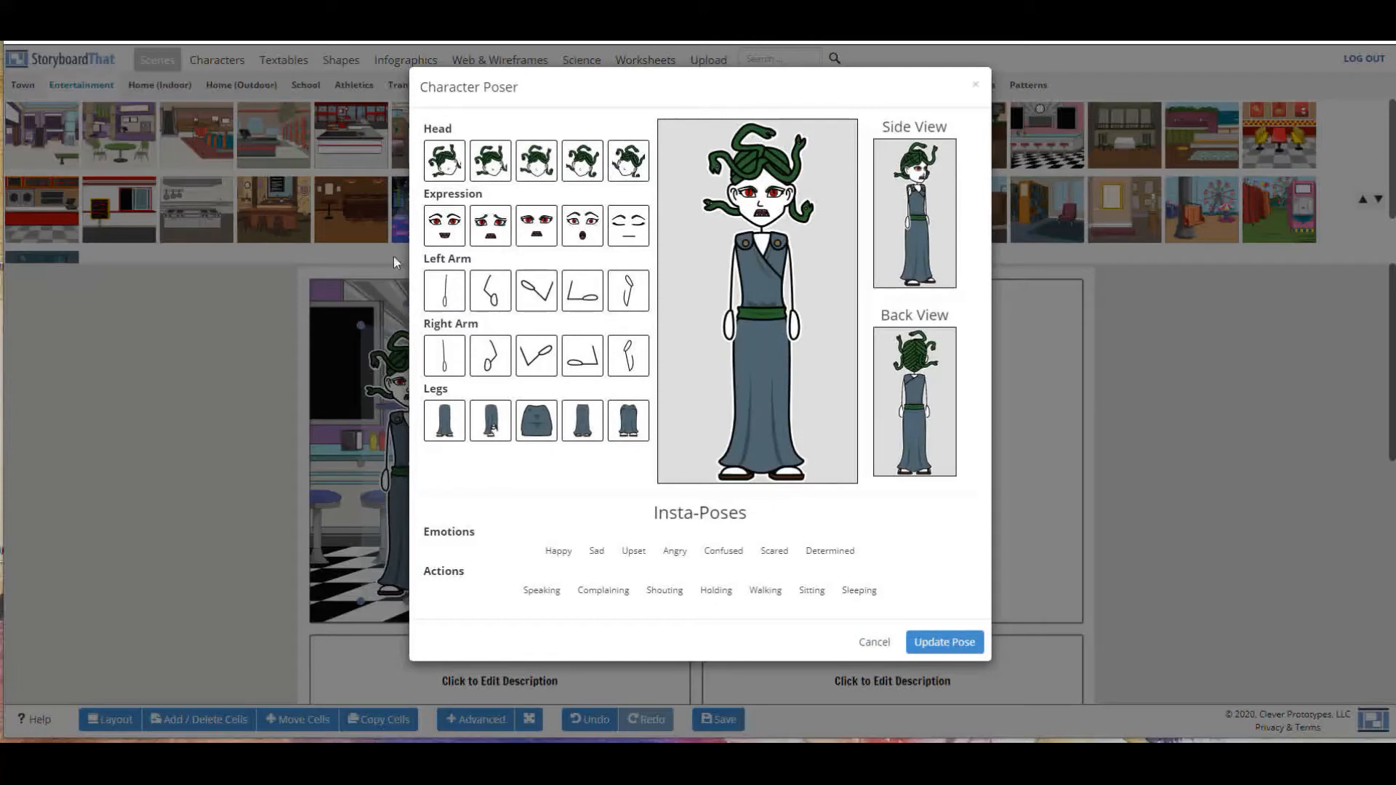
pyautogui.click(443, 239)
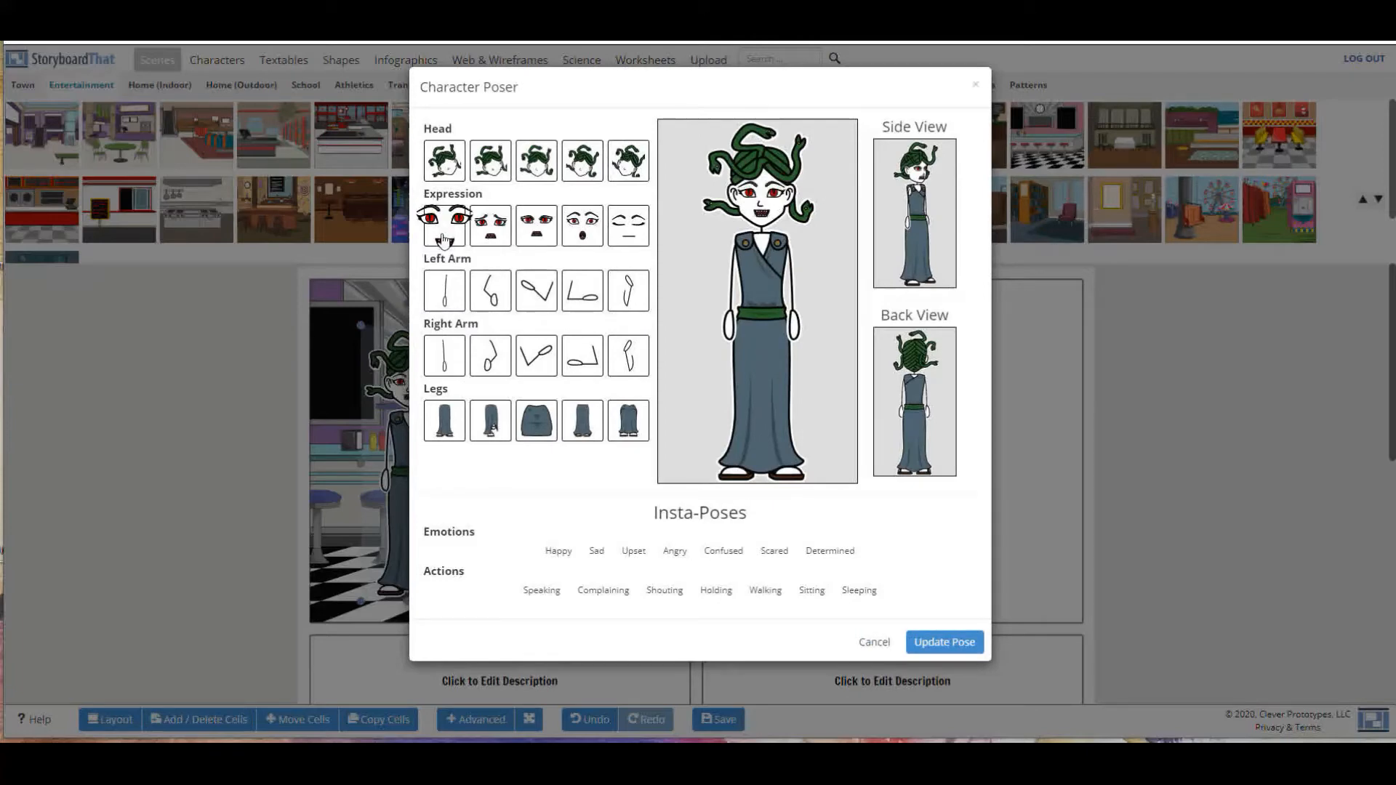
pyautogui.click(588, 232)
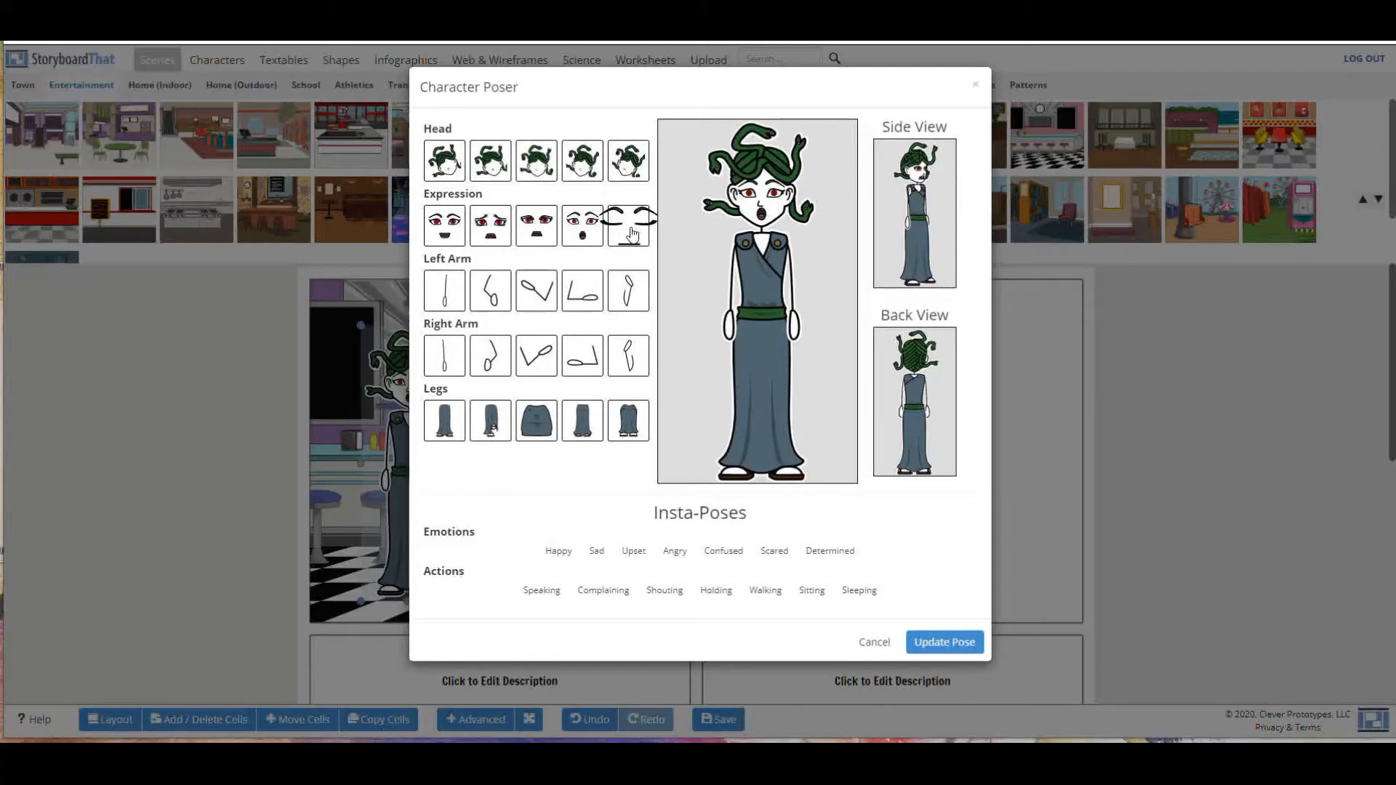
pyautogui.click(631, 234)
pyautogui.click(491, 227)
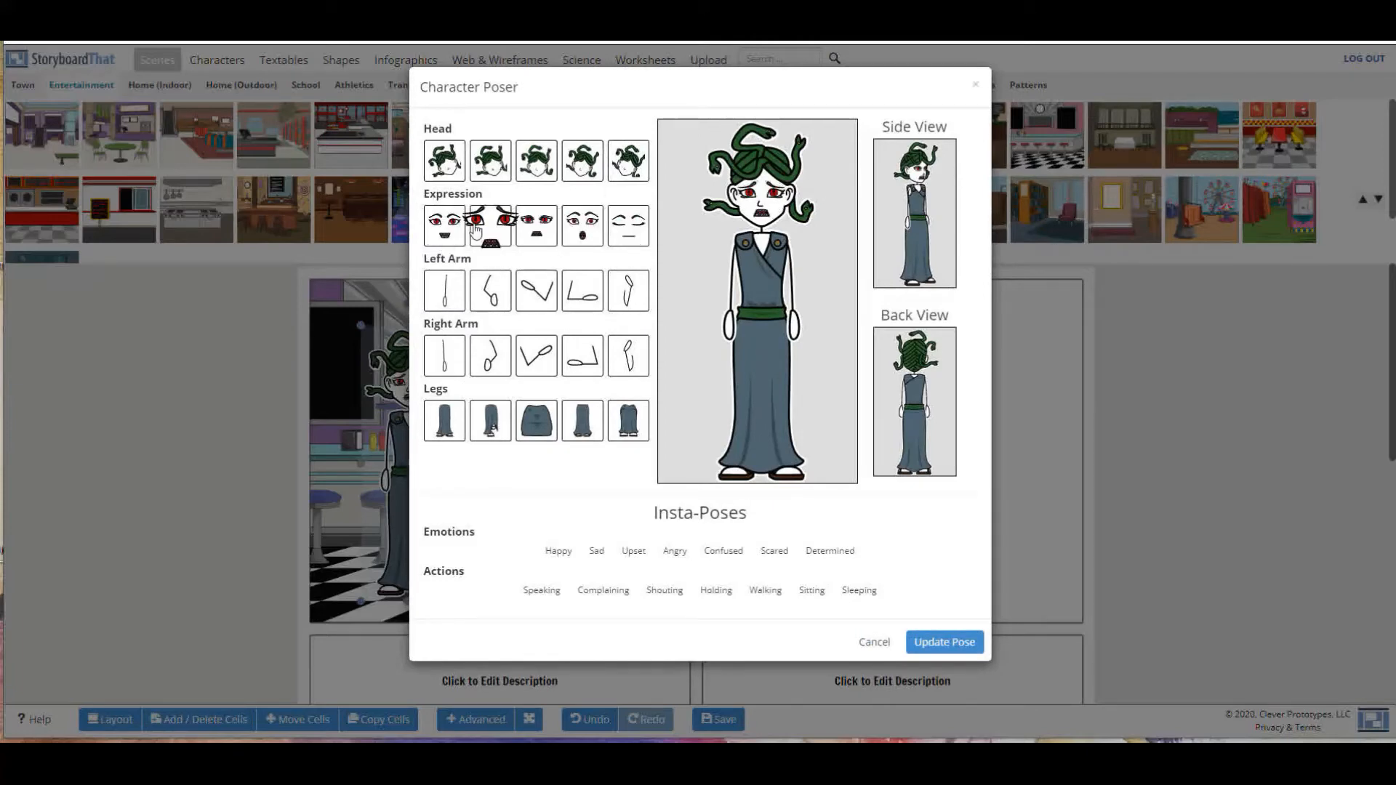
# Preview the character in its side and back views
pyautogui.click(912, 205)
pyautogui.click(910, 393)
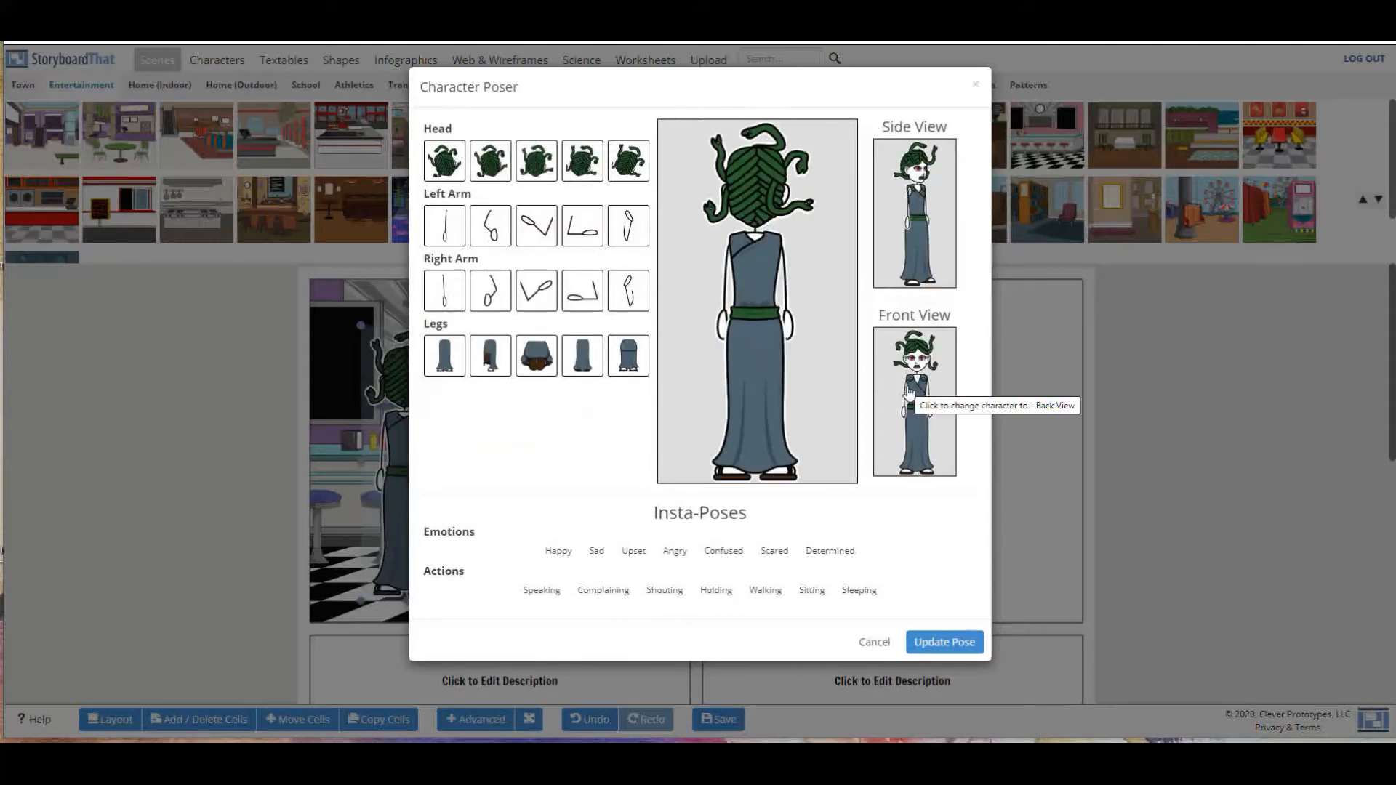
pyautogui.click(918, 219)
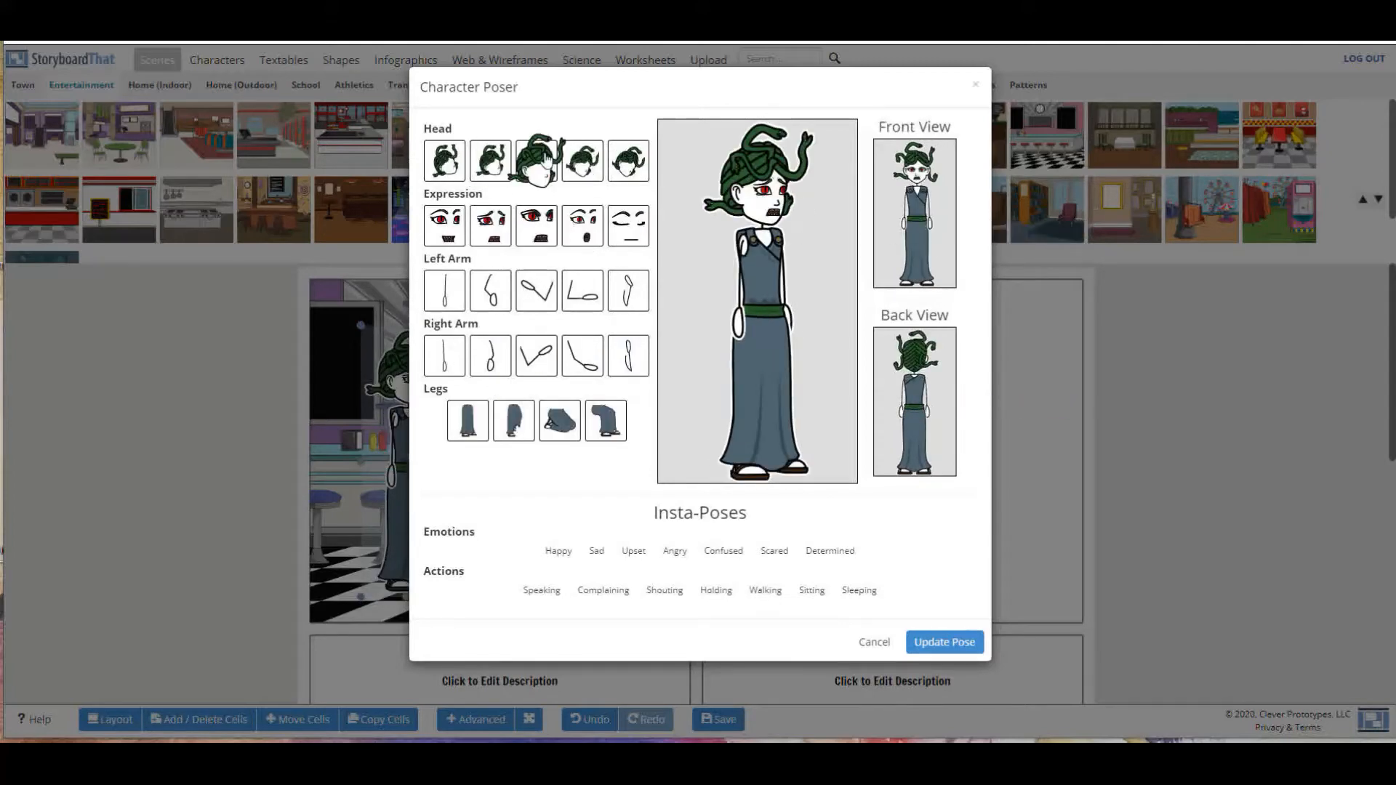
# Try two head positions in side view, return the character to the front view and apply the second head position
pyautogui.click(537, 161)
pyautogui.click(630, 163)
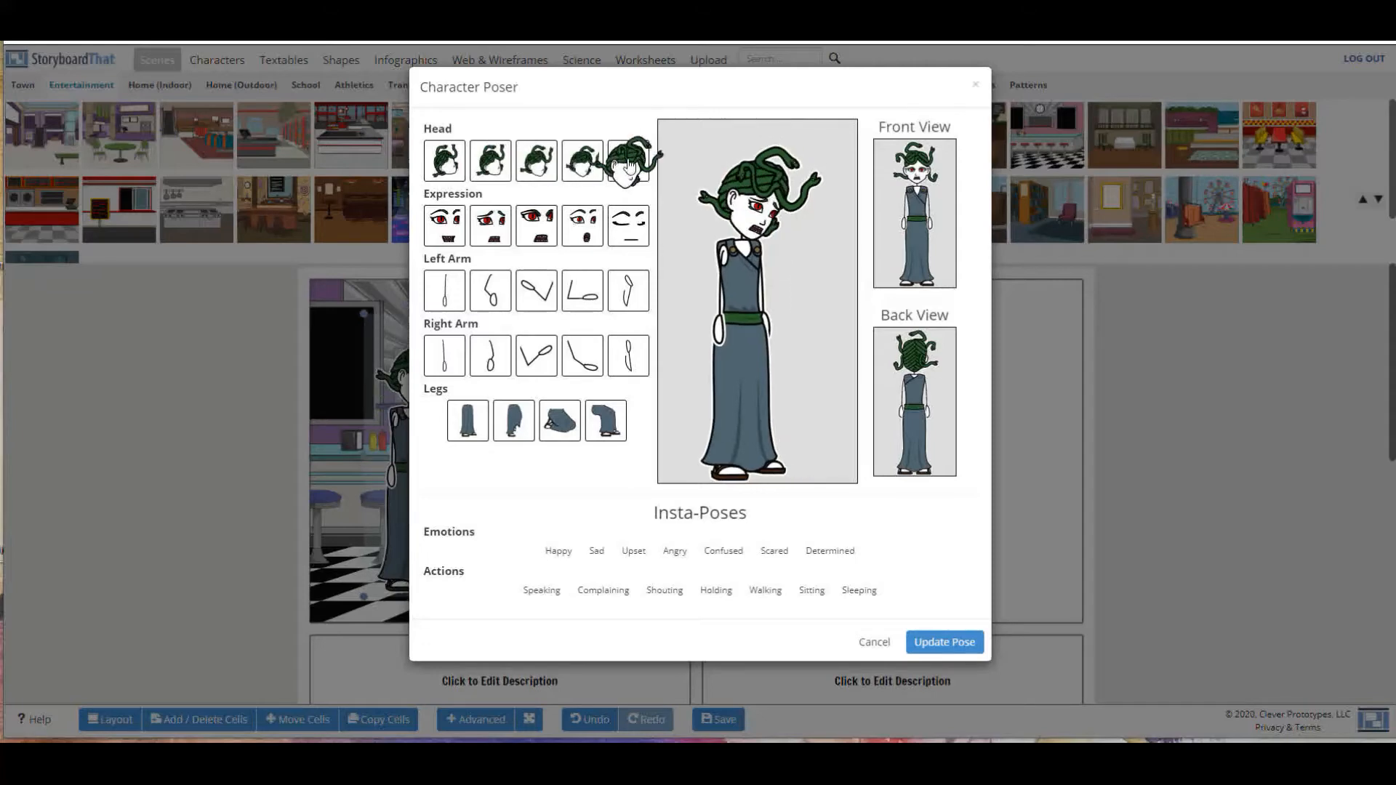
pyautogui.click(918, 193)
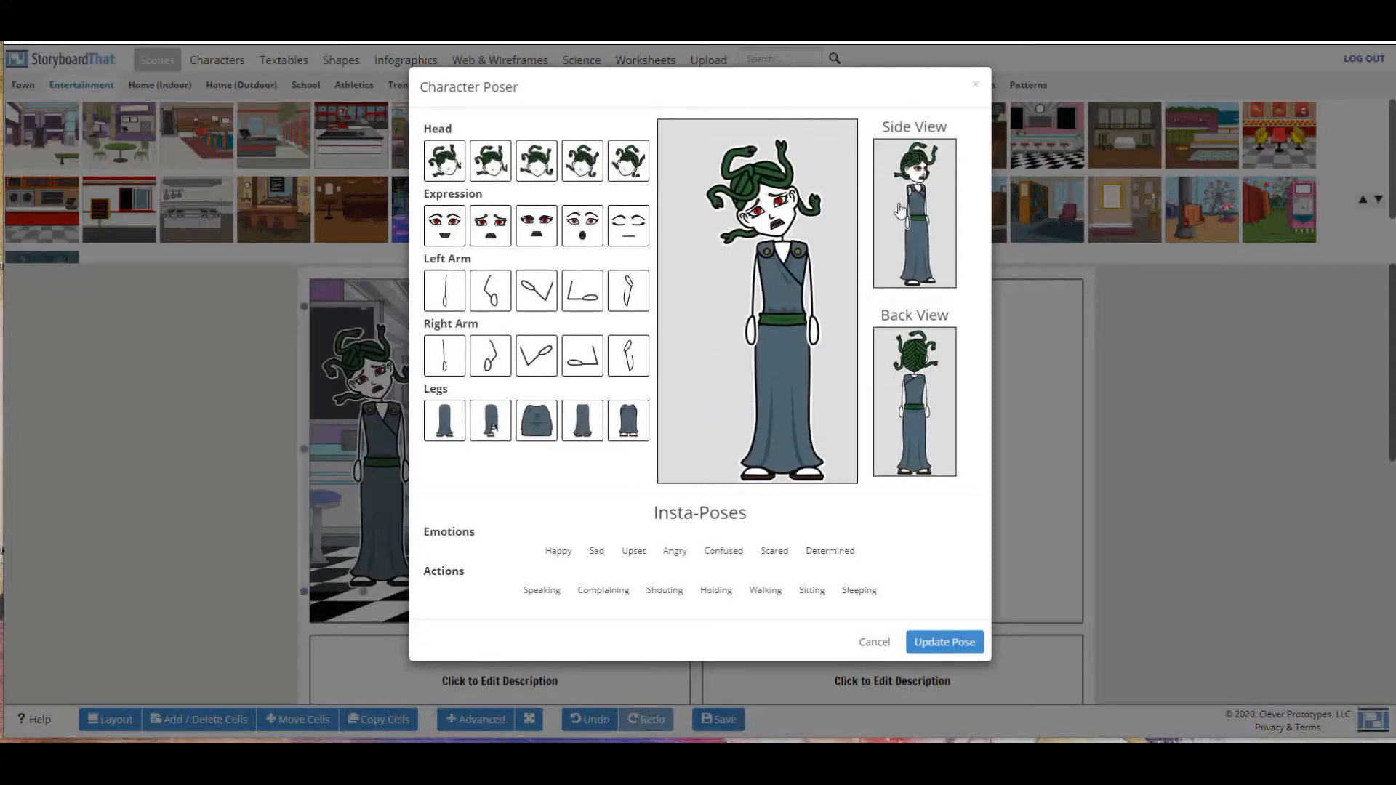
pyautogui.click(501, 166)
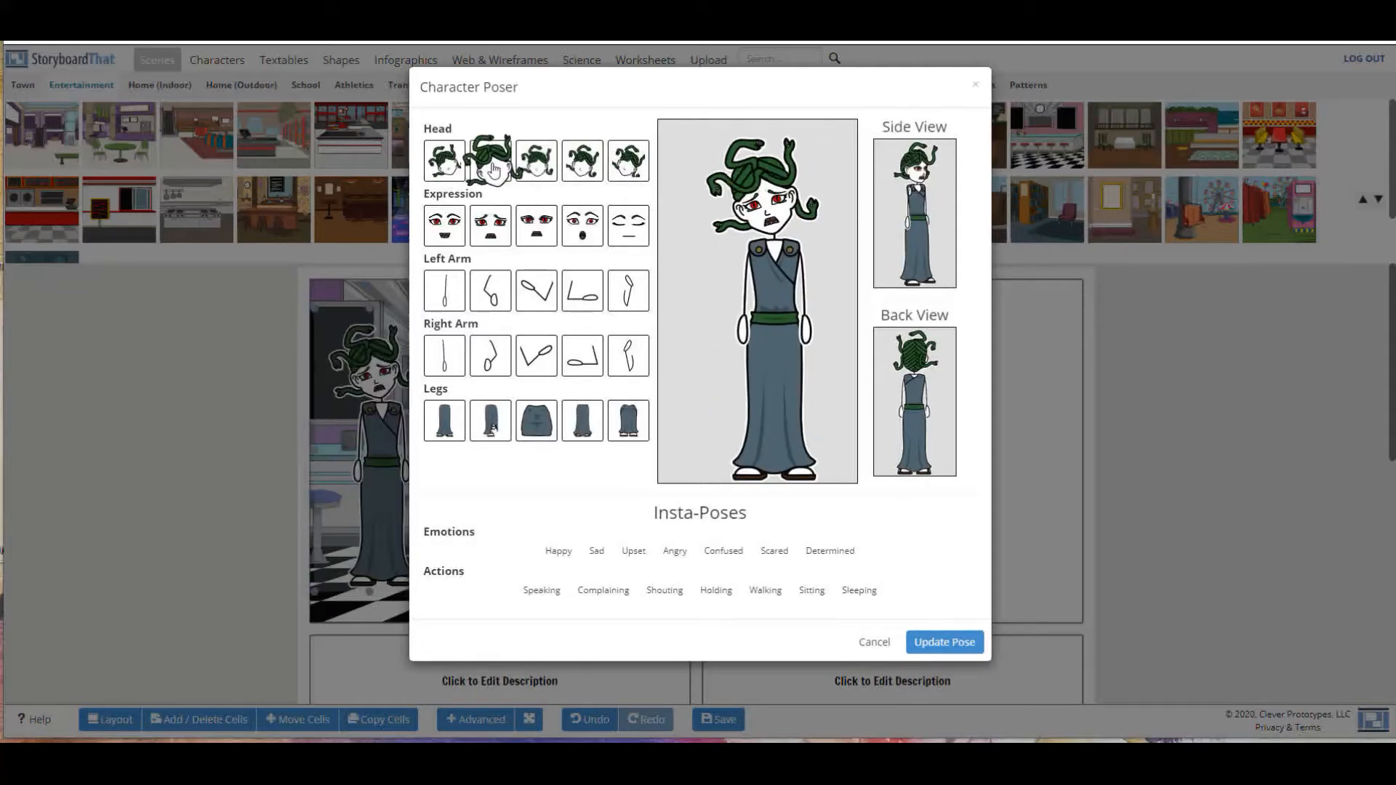
# Apply the fifth head position, try three other leg positions, and give the snake-haired character the stepping legs with one knee raised
pyautogui.click(630, 162)
pyautogui.click(532, 434)
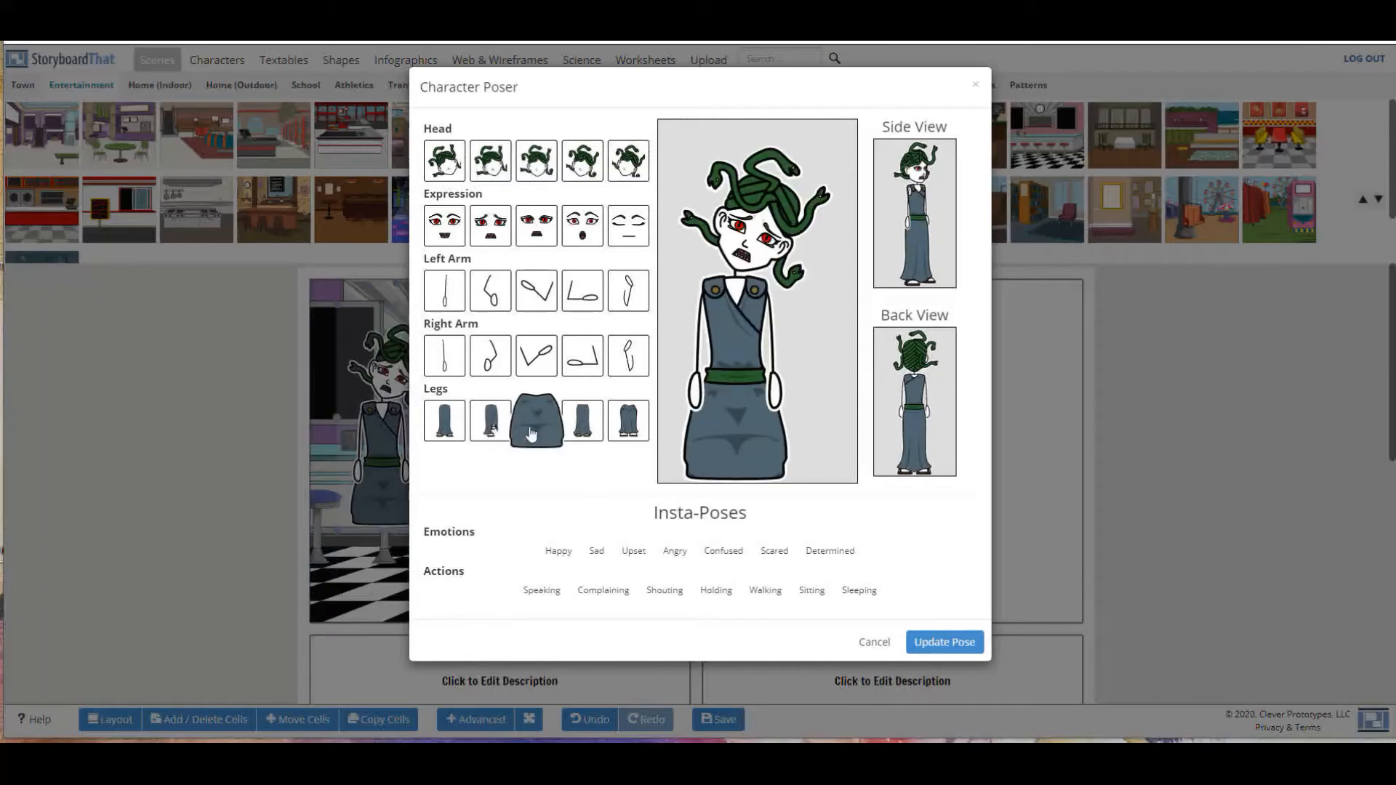
pyautogui.click(444, 426)
pyautogui.click(643, 430)
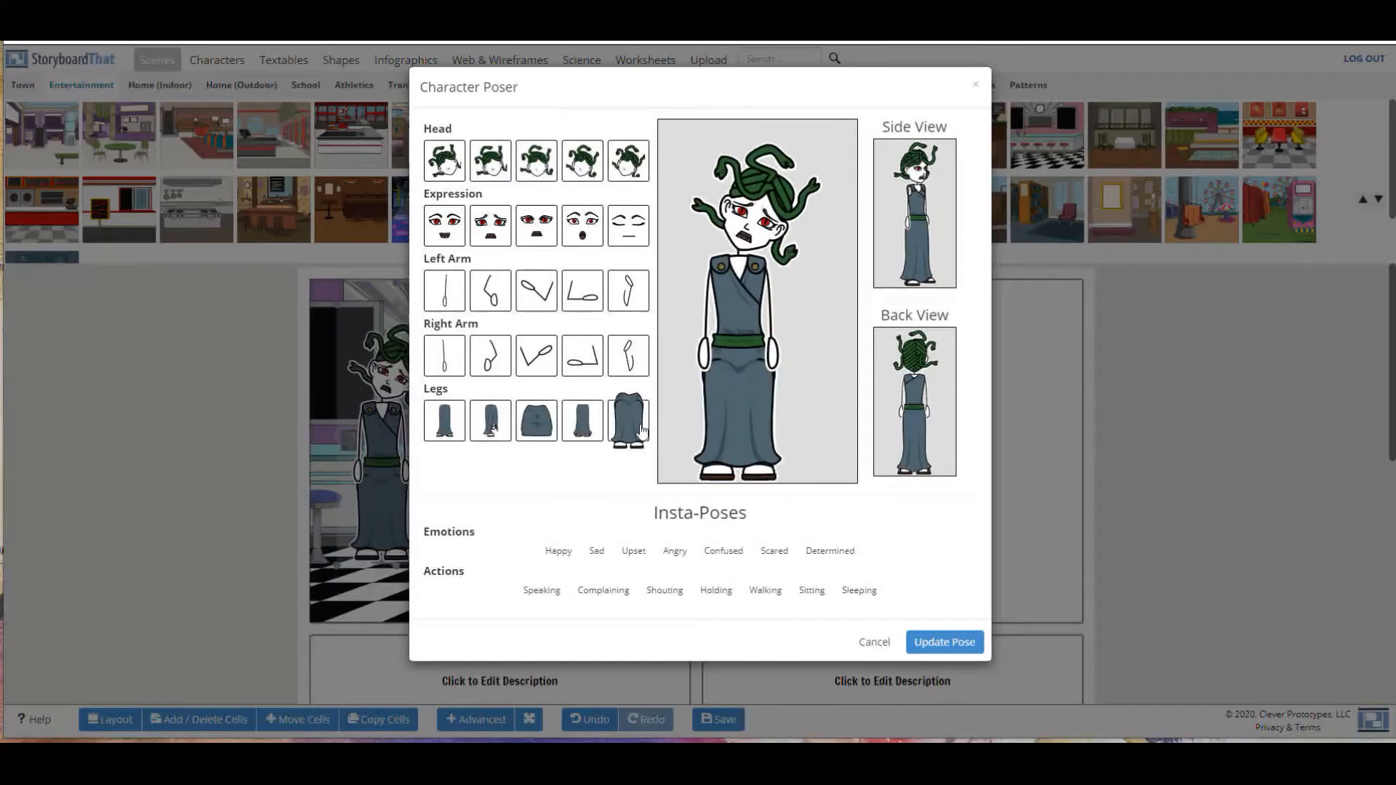
pyautogui.click(499, 435)
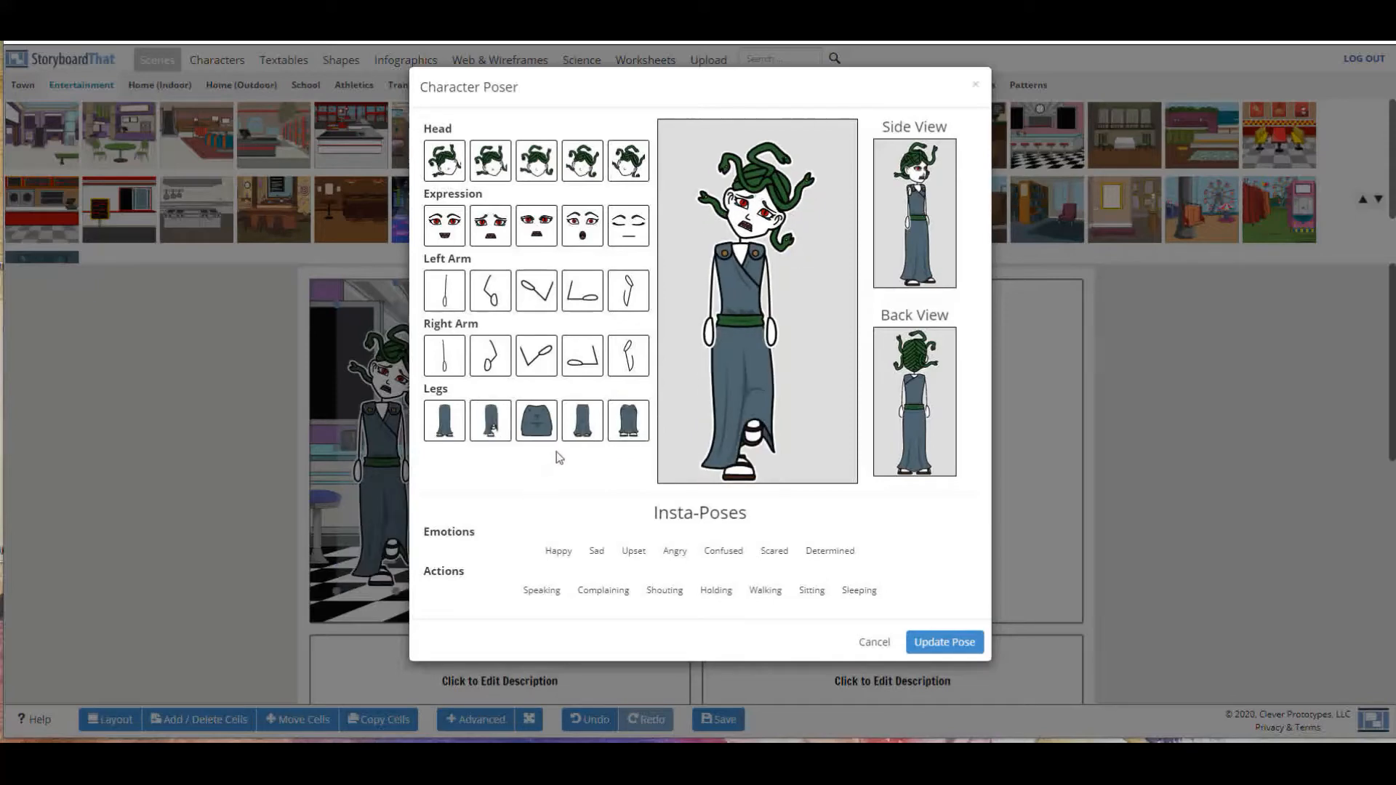
# Try several left and right arm positions, ending with both of the character's forearms raised outward
pyautogui.click(639, 359)
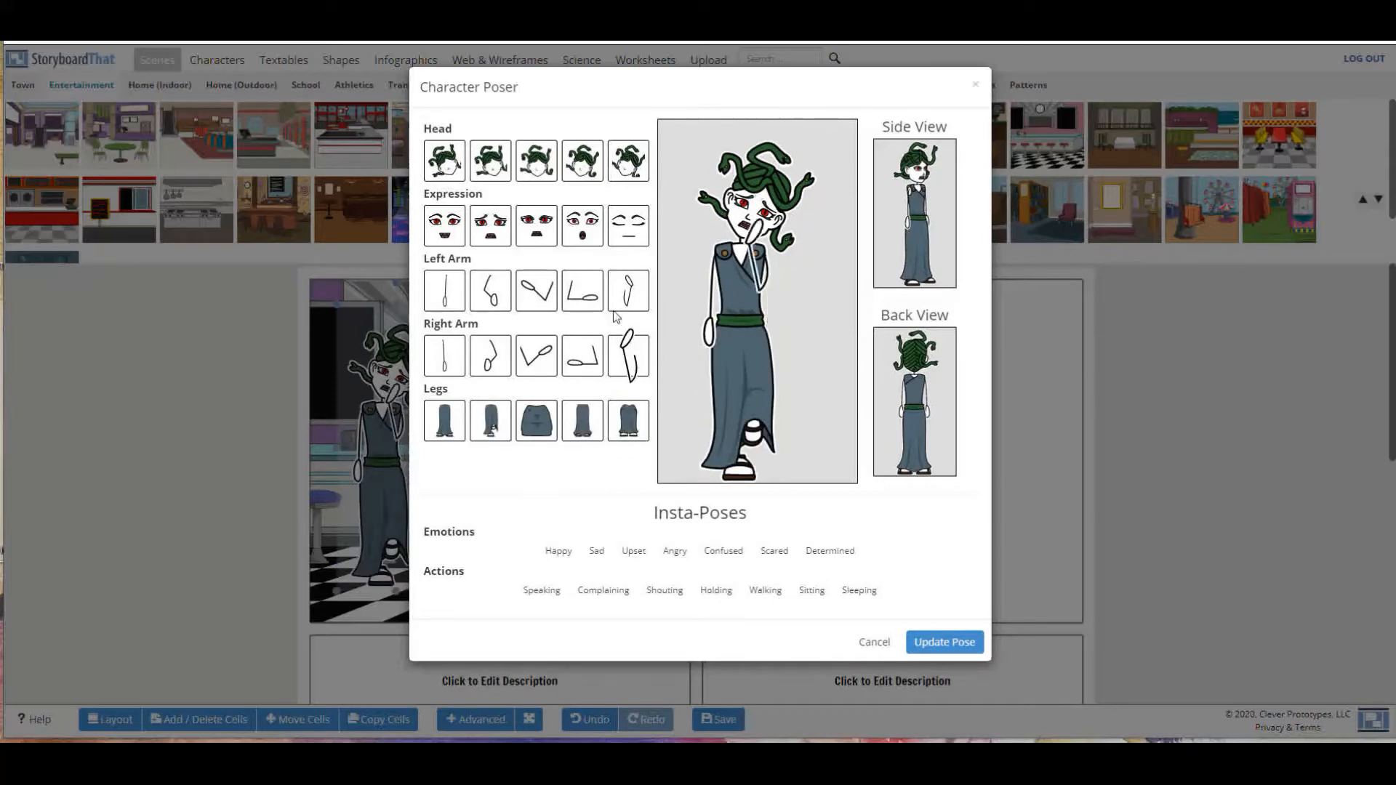
pyautogui.click(501, 304)
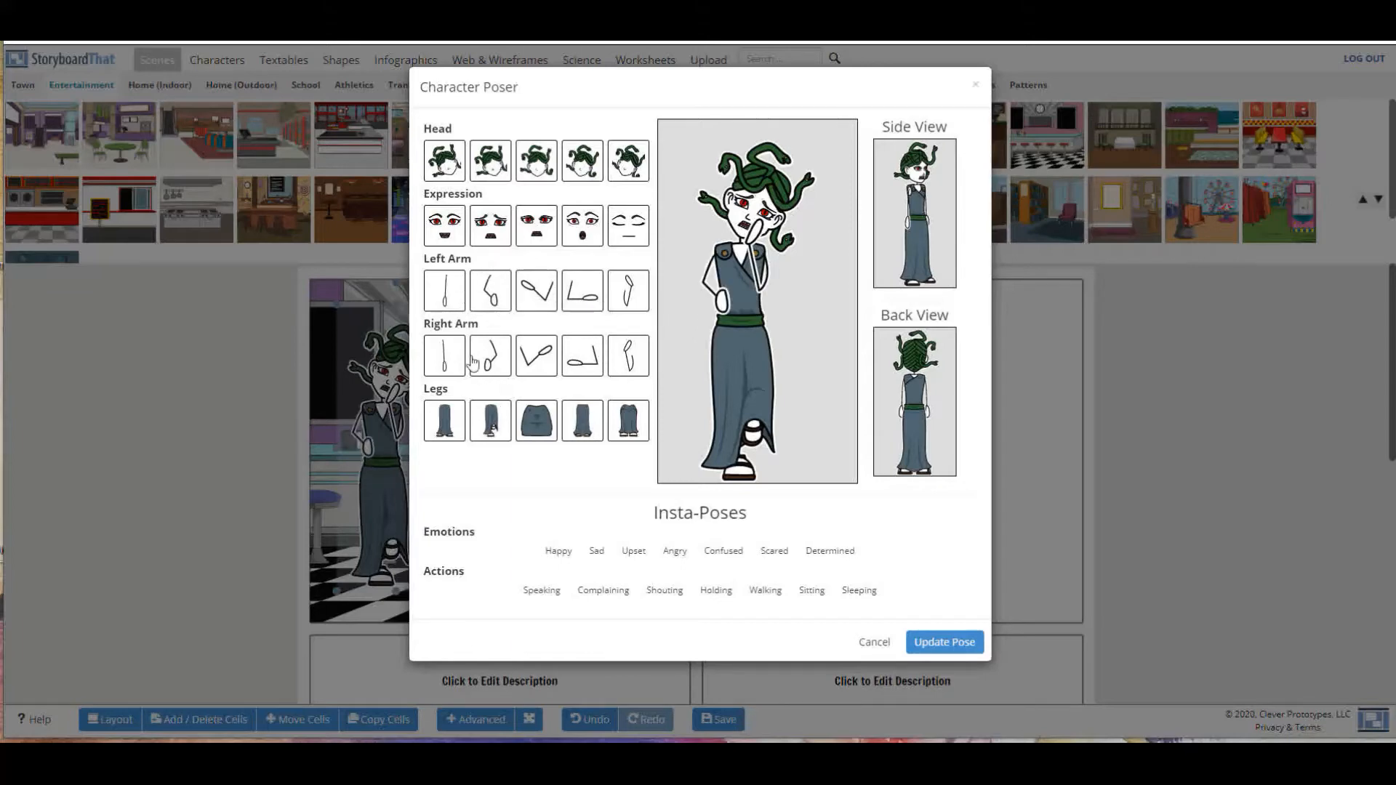
pyautogui.click(444, 355)
pyautogui.click(566, 360)
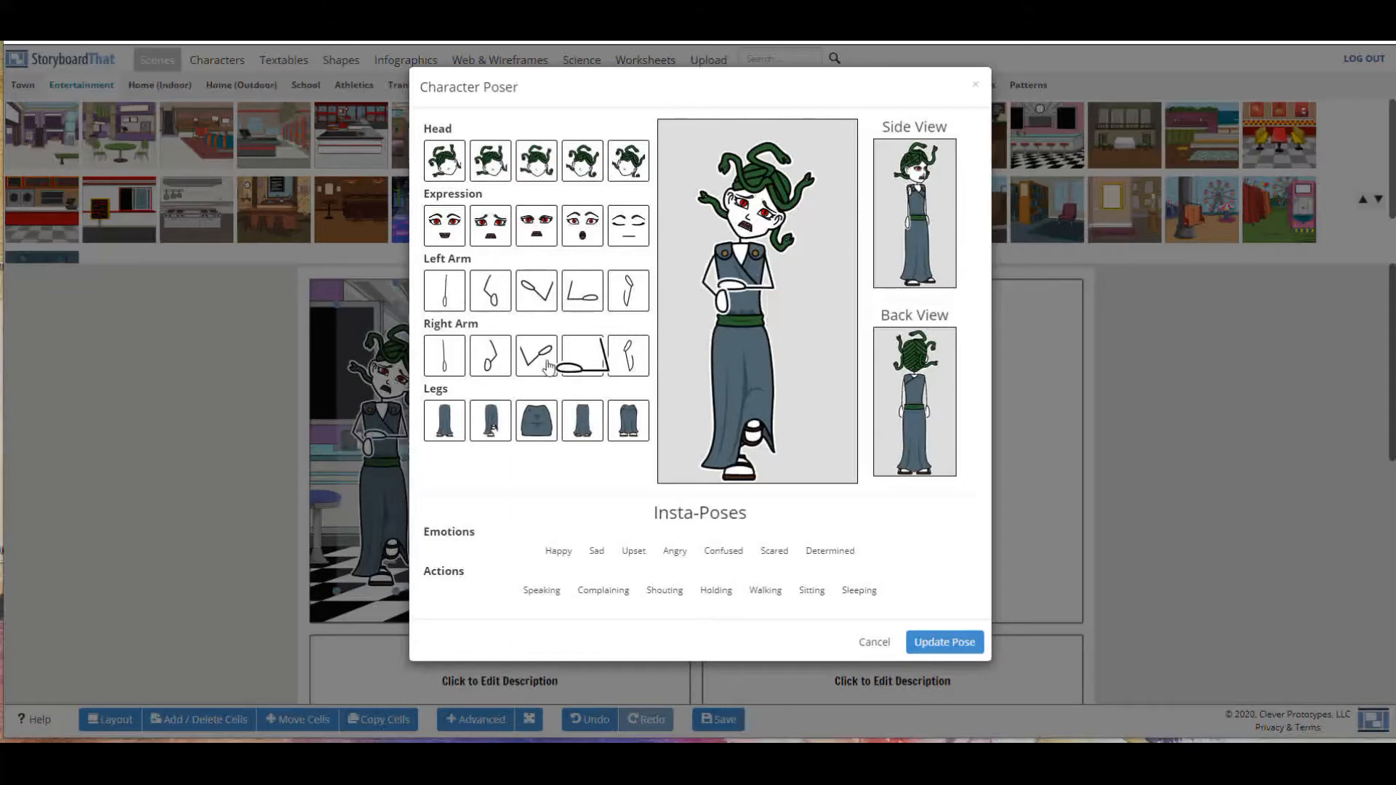
pyautogui.click(536, 360)
pyautogui.click(536, 291)
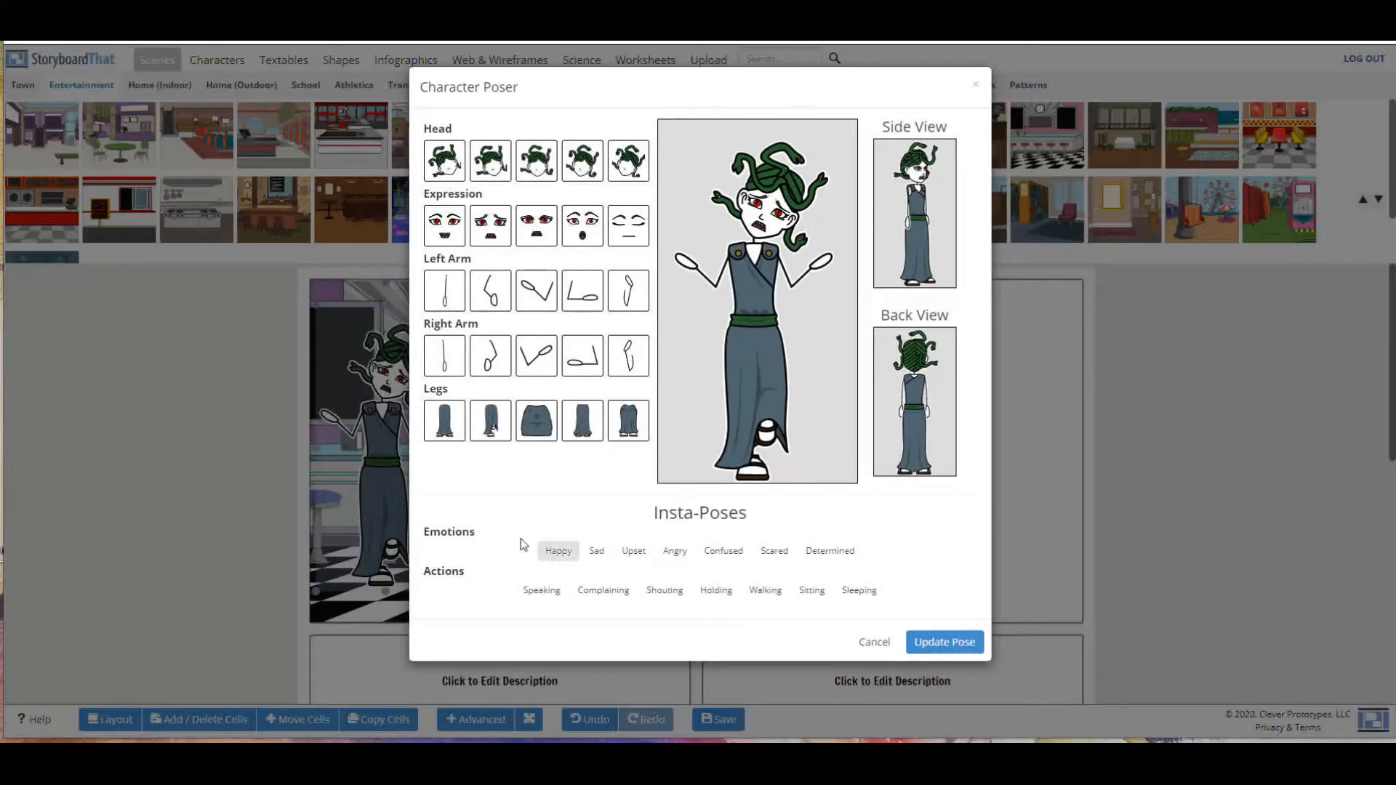
# Try the Holding, Walking, Sleeping and Speaking Insta-Poses, and update the character with the Happy pose
pyautogui.click(715, 591)
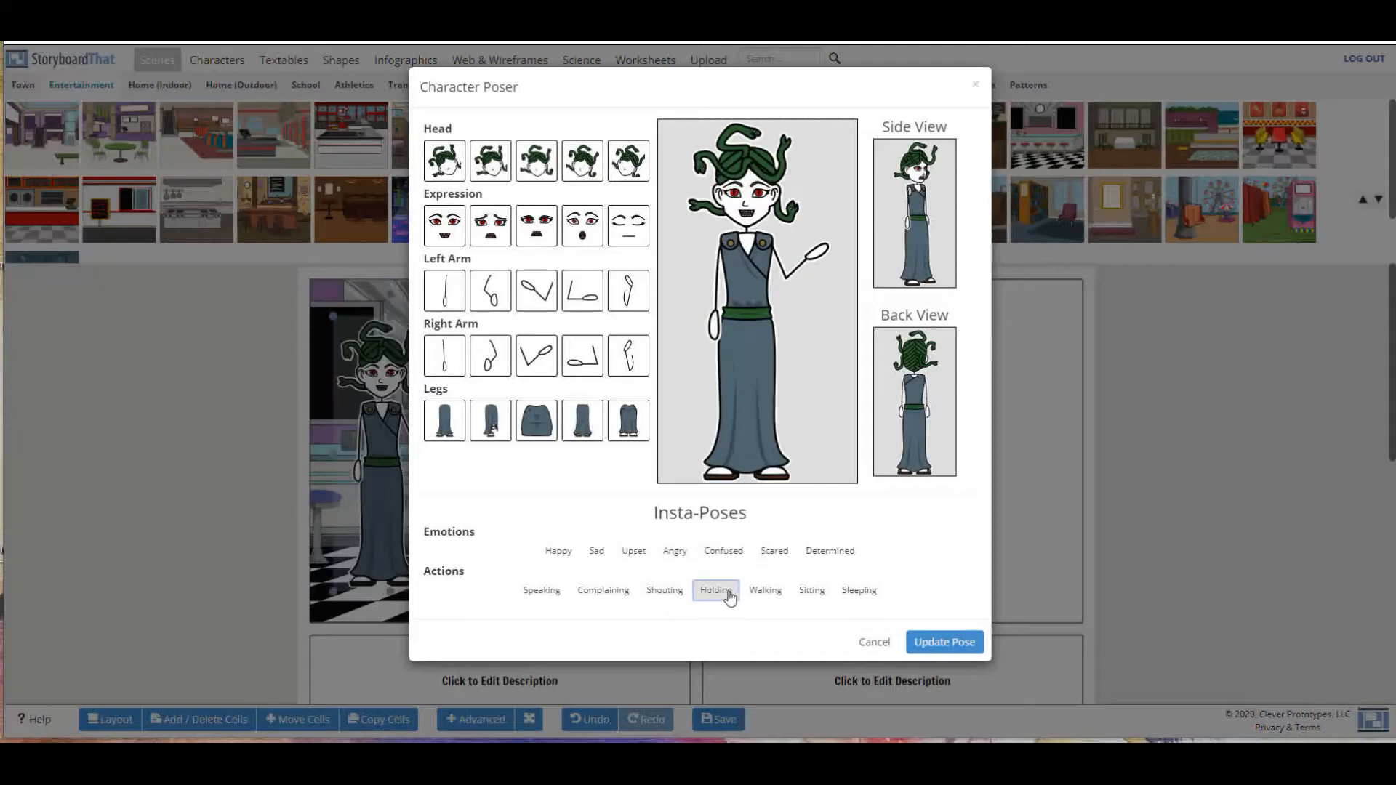
pyautogui.click(755, 593)
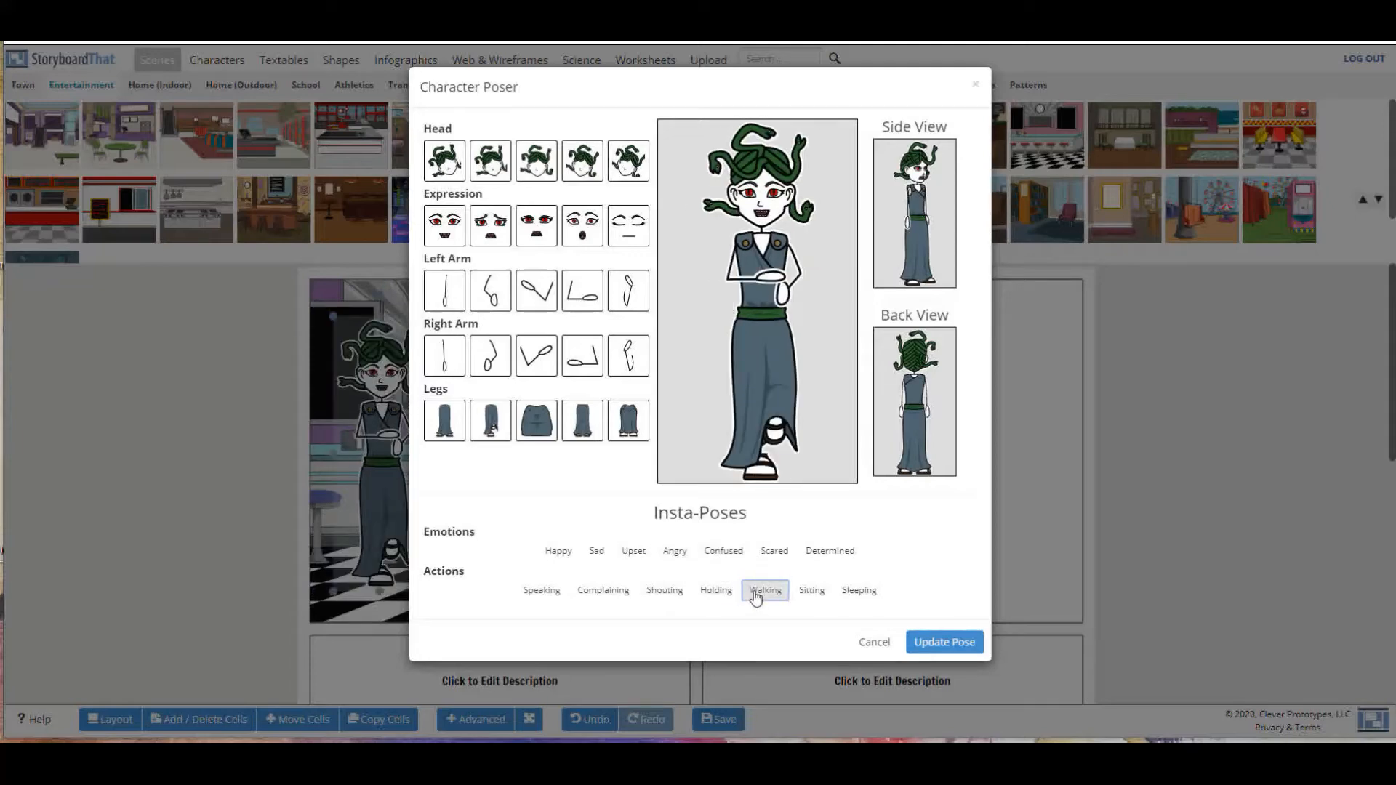
pyautogui.click(861, 593)
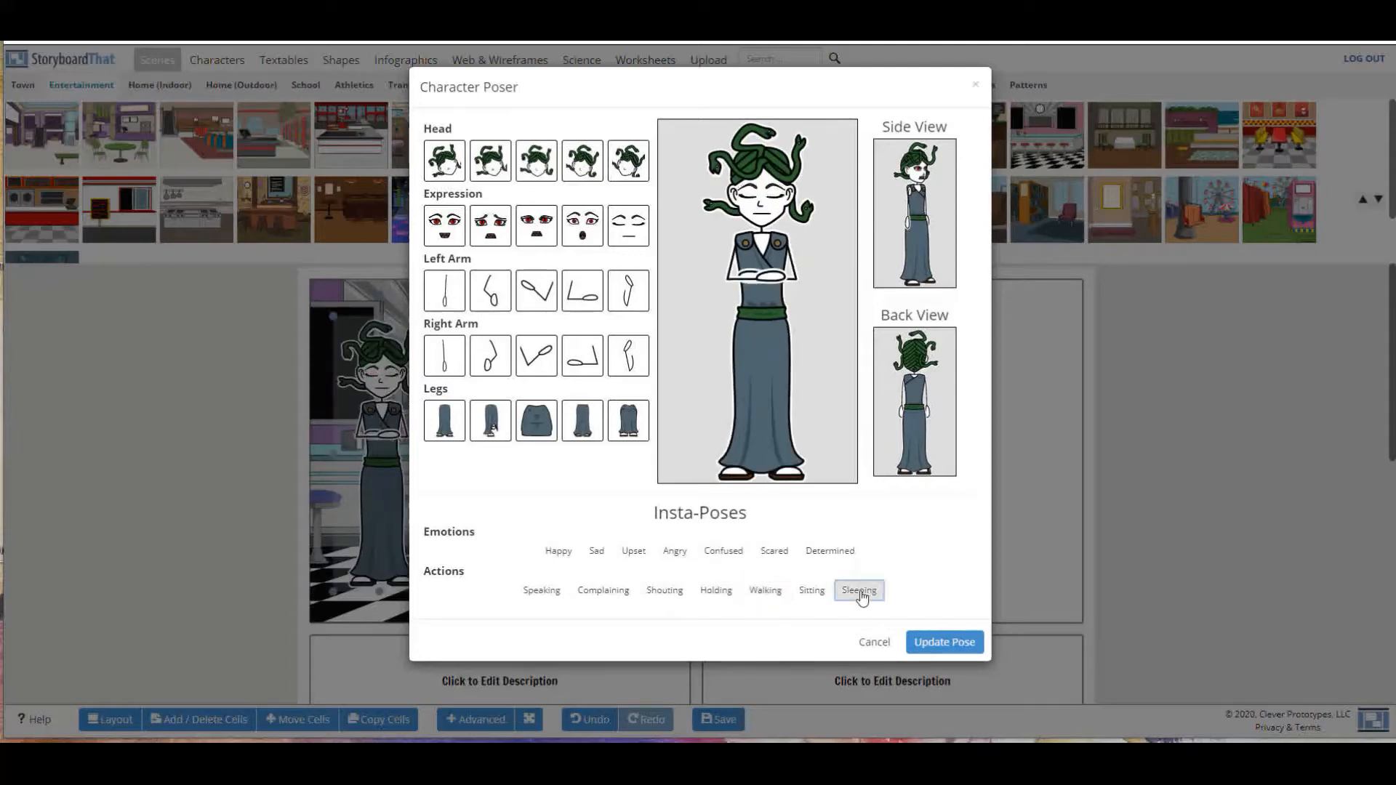
pyautogui.click(544, 592)
pyautogui.click(562, 552)
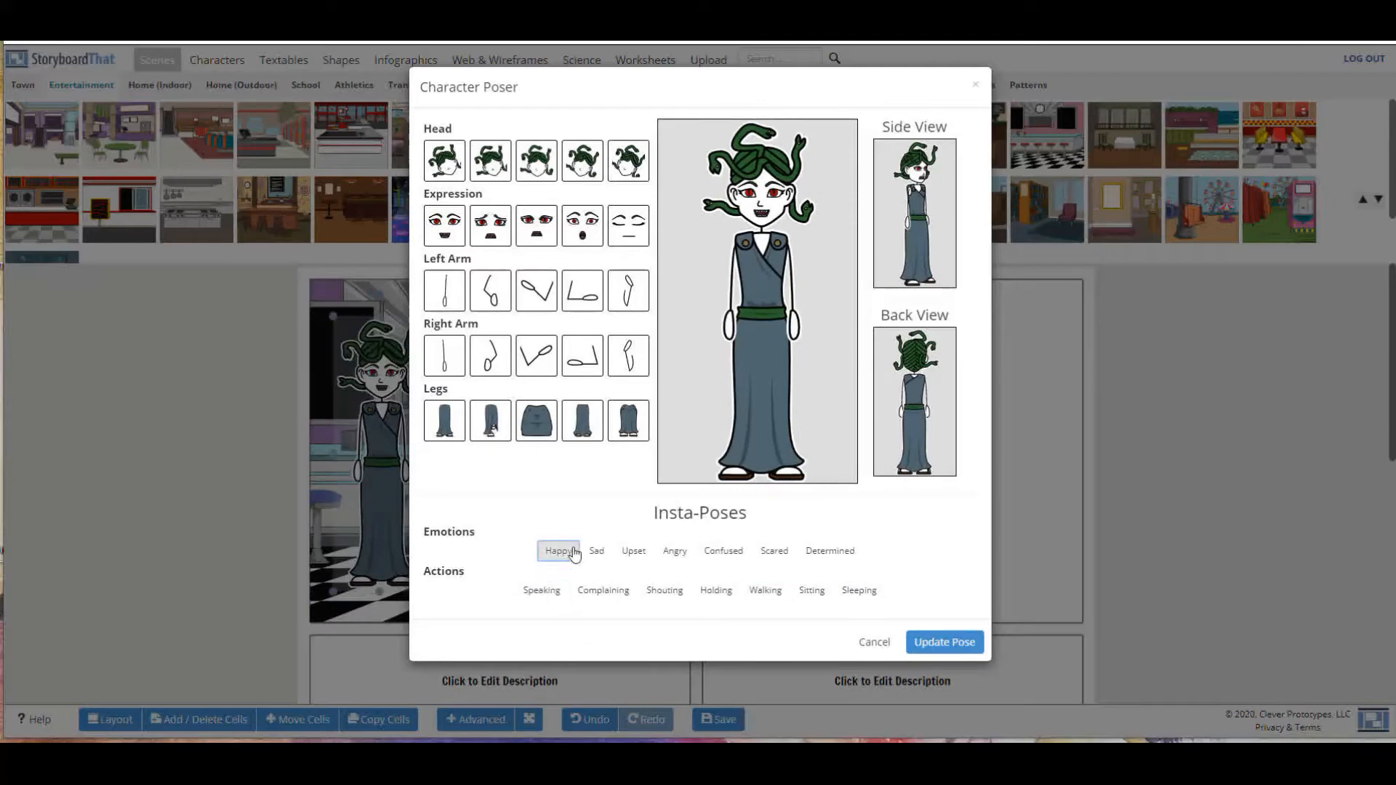
pyautogui.click(944, 644)
# Shift the snake-haired character slightly within the diner scene and deselect it
pyautogui.click(664, 596)
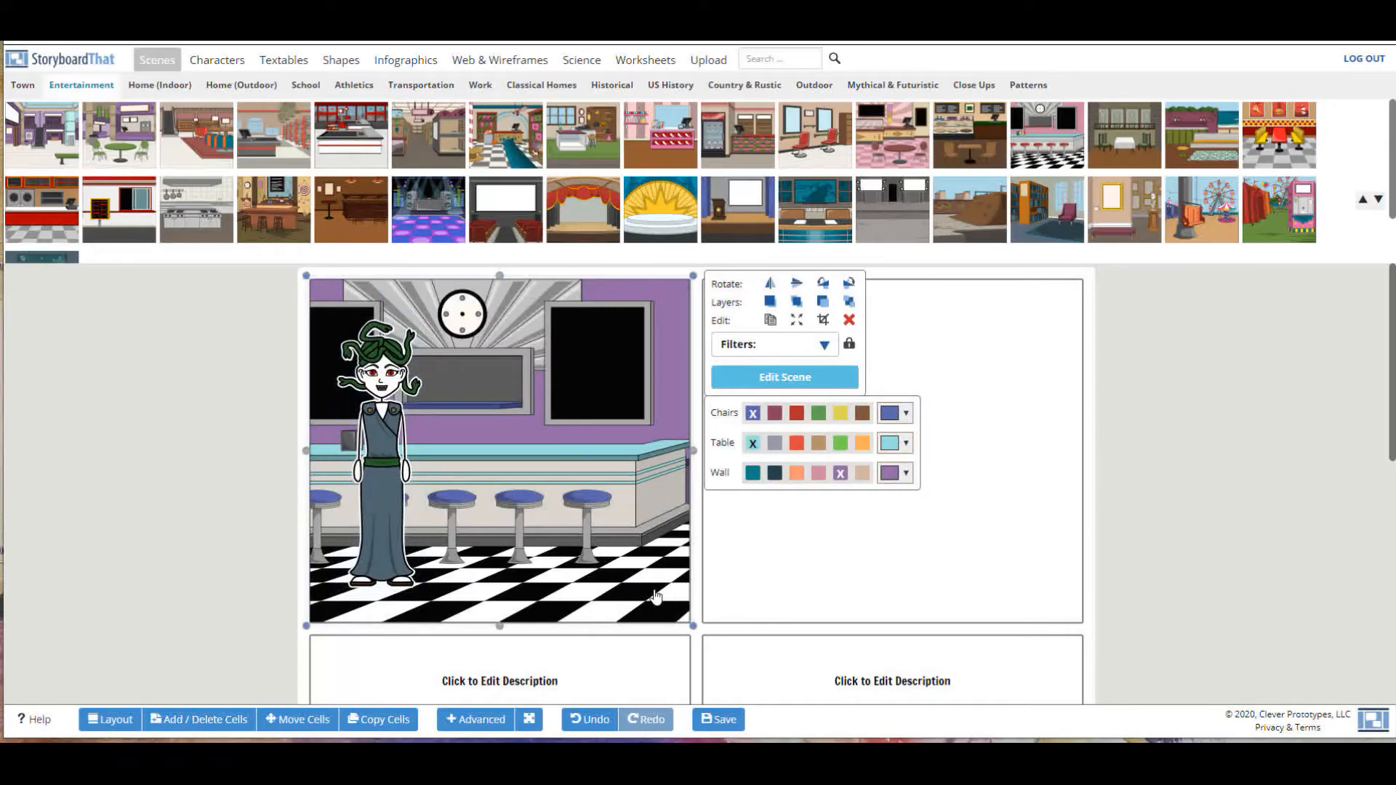
pyautogui.moveTo(397, 482); pyautogui.dragTo(403, 488)
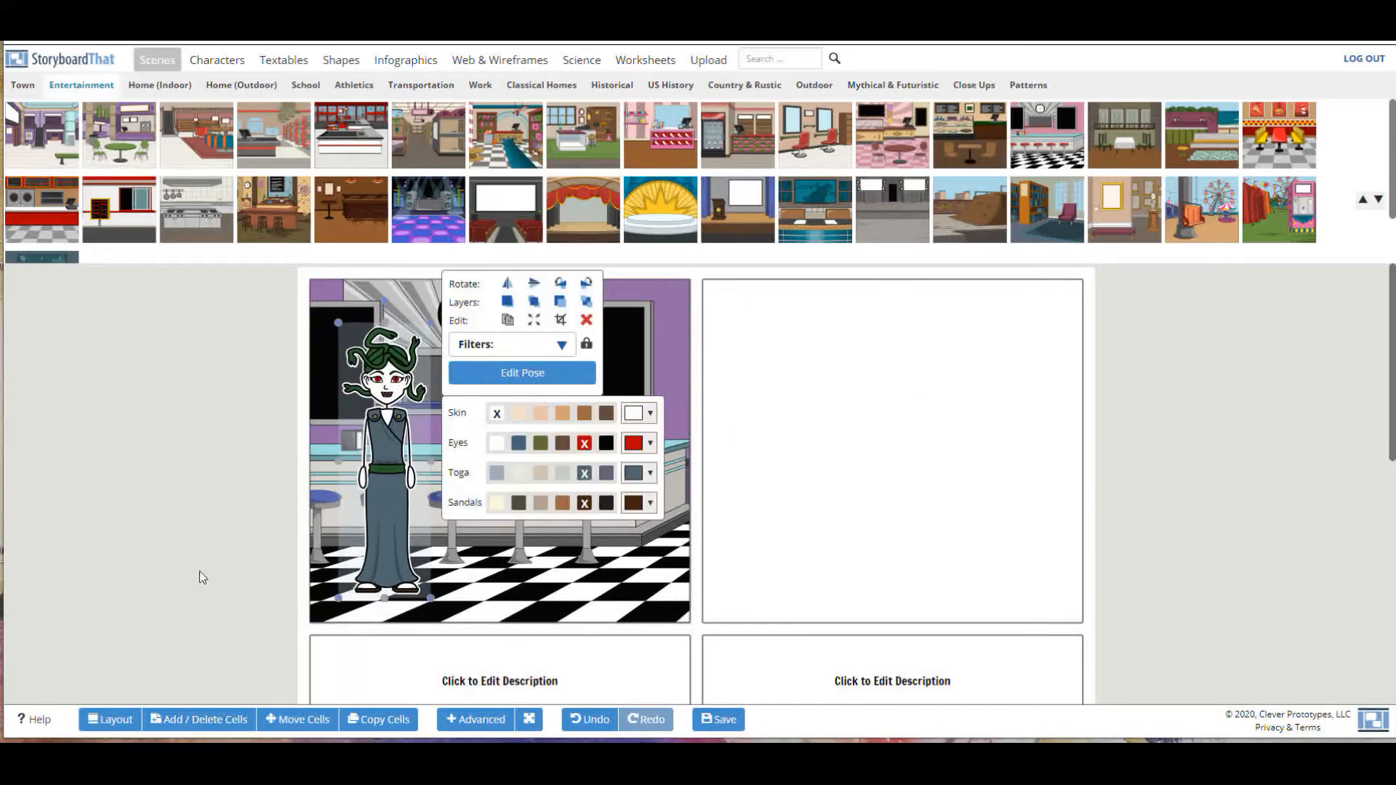
pyautogui.click(755, 537)
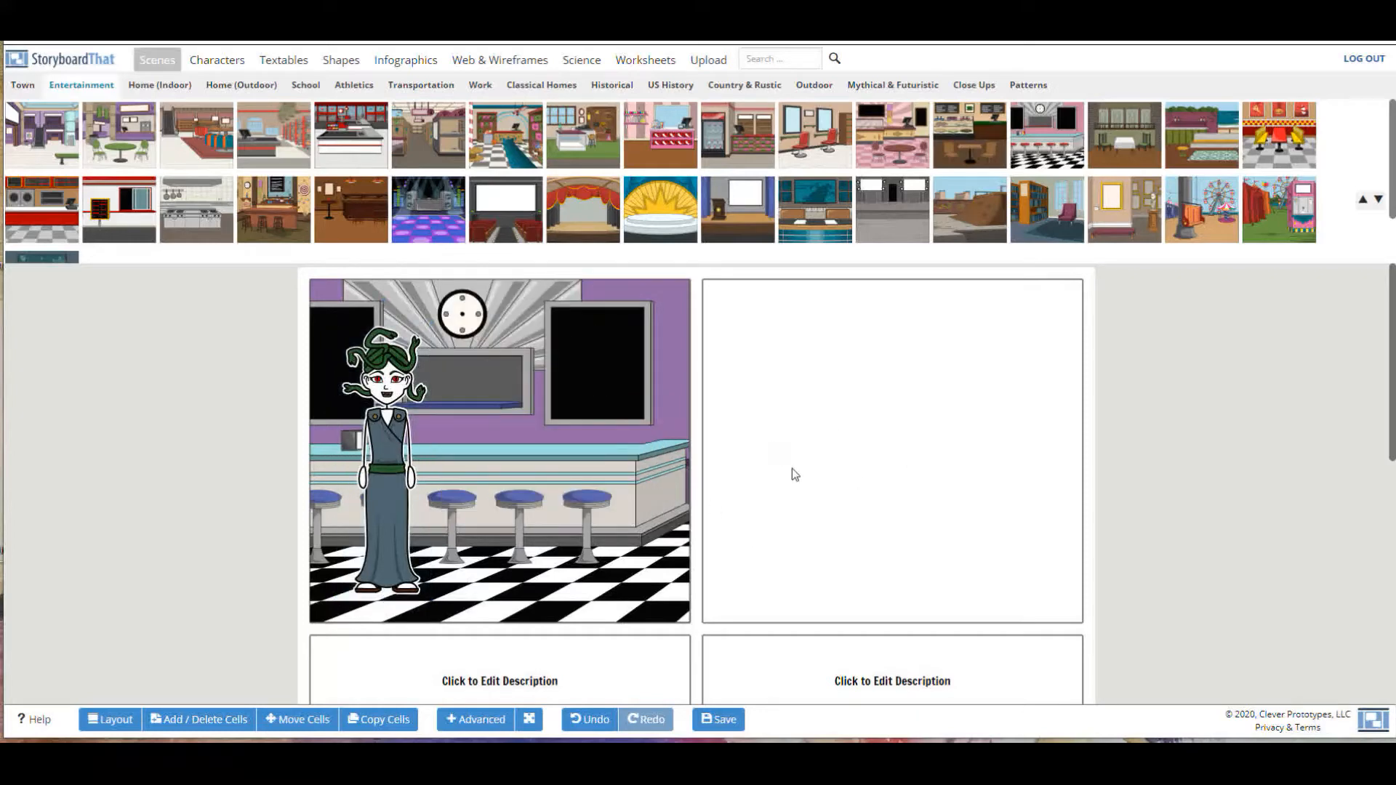
# Duplicate the snake-haired character, place the copy in the empty second cell, and save the storyboard
pyautogui.click(390, 474)
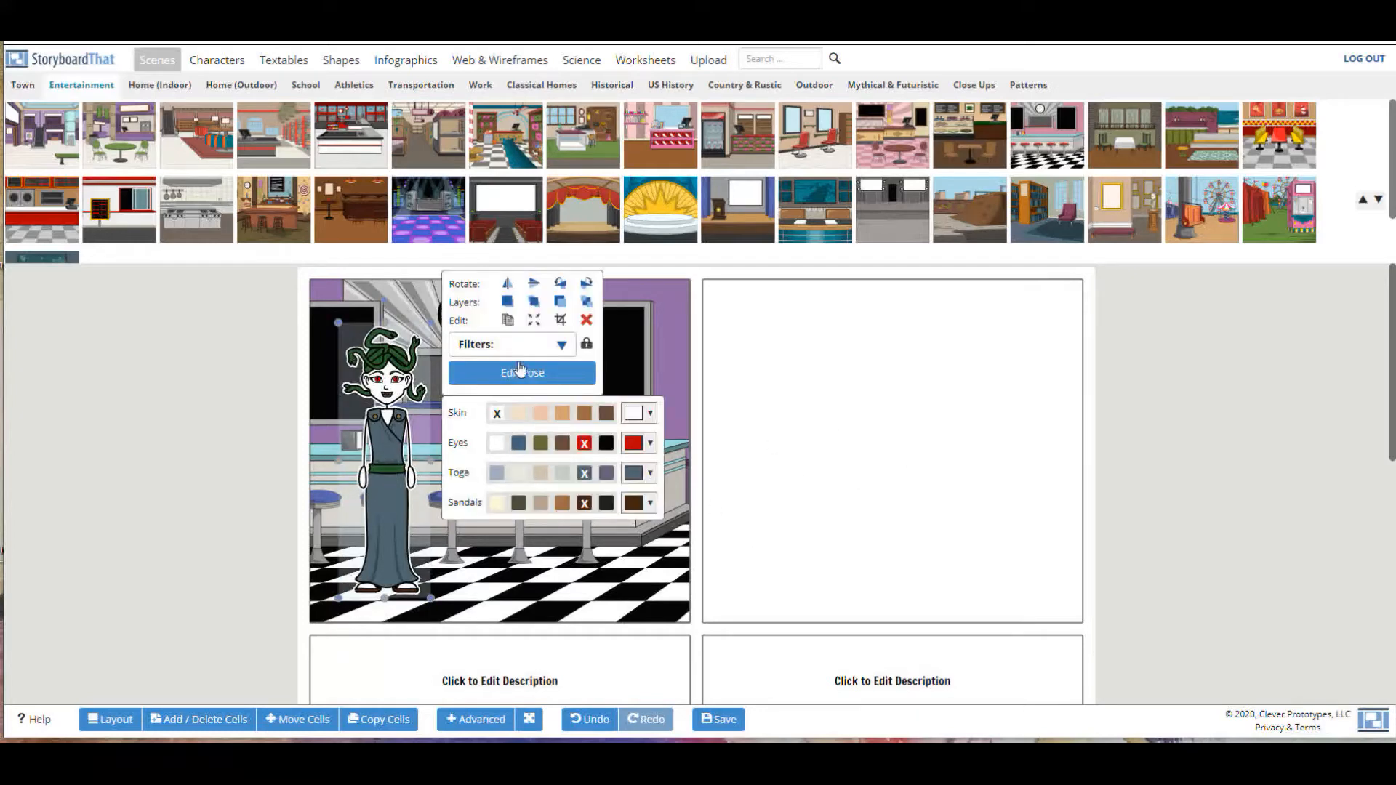
pyautogui.click(508, 322)
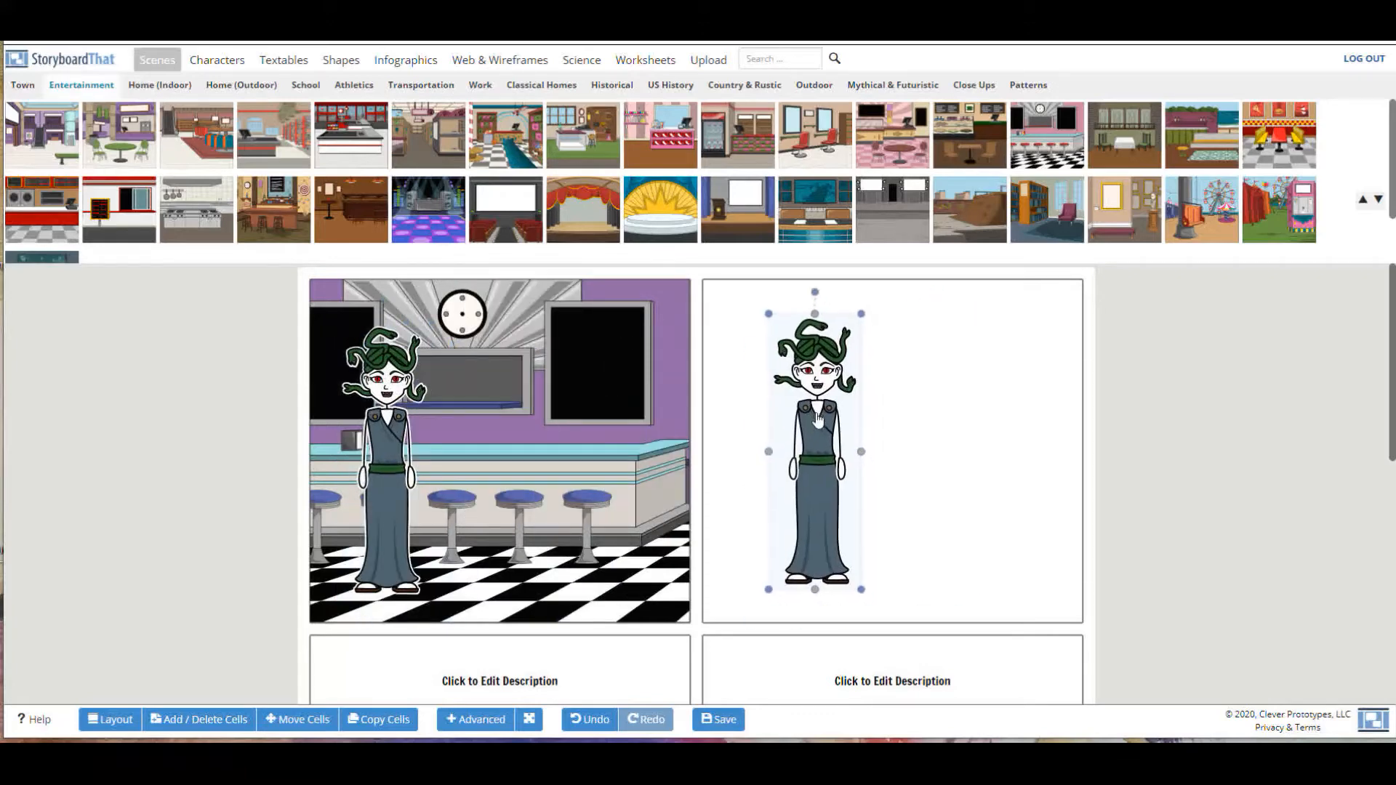
pyautogui.click(860, 603)
pyautogui.click(881, 619)
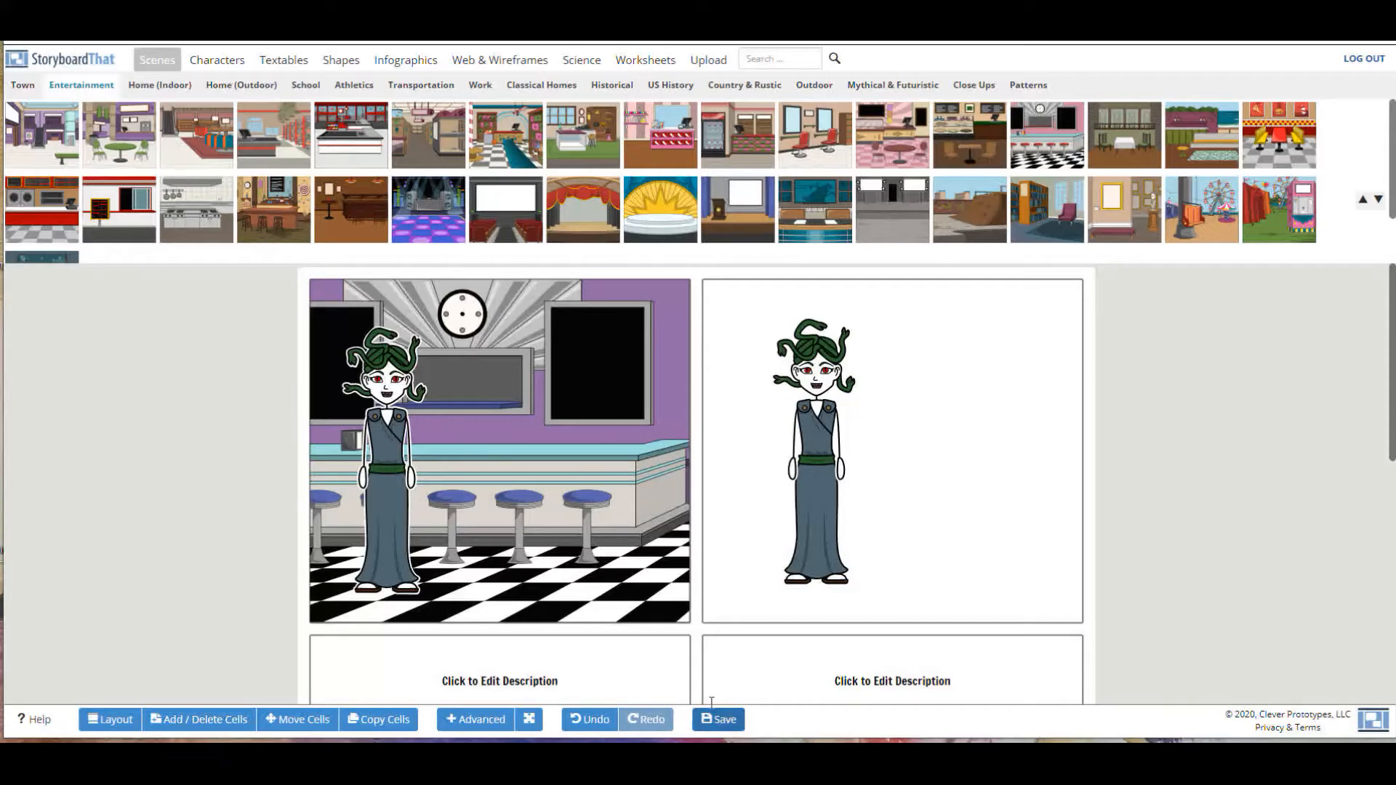
pyautogui.click(715, 722)
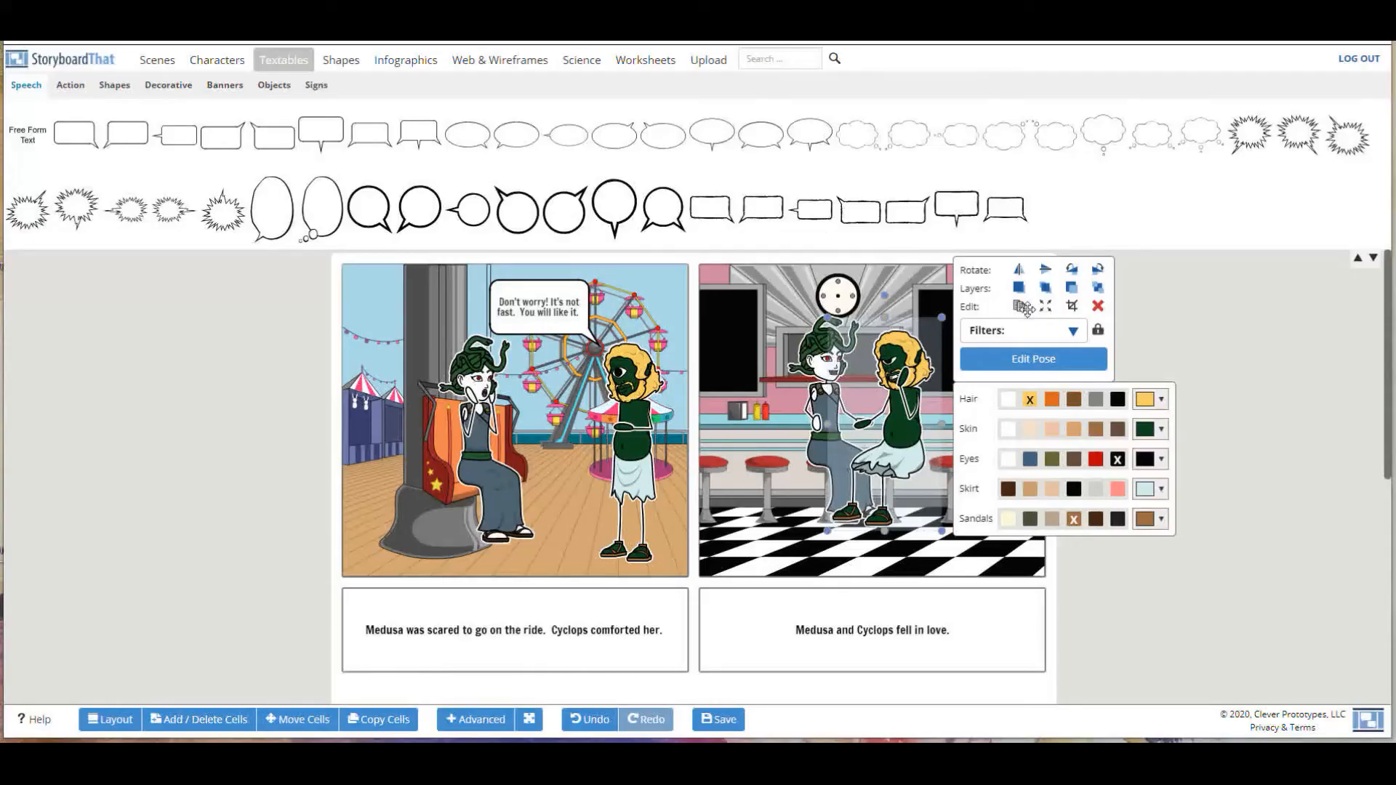
# Duplicate the seated Cyclops from the diner scene, place the copy in the third cell, and adjust Medusa's position beside it
pyautogui.click(1021, 310)
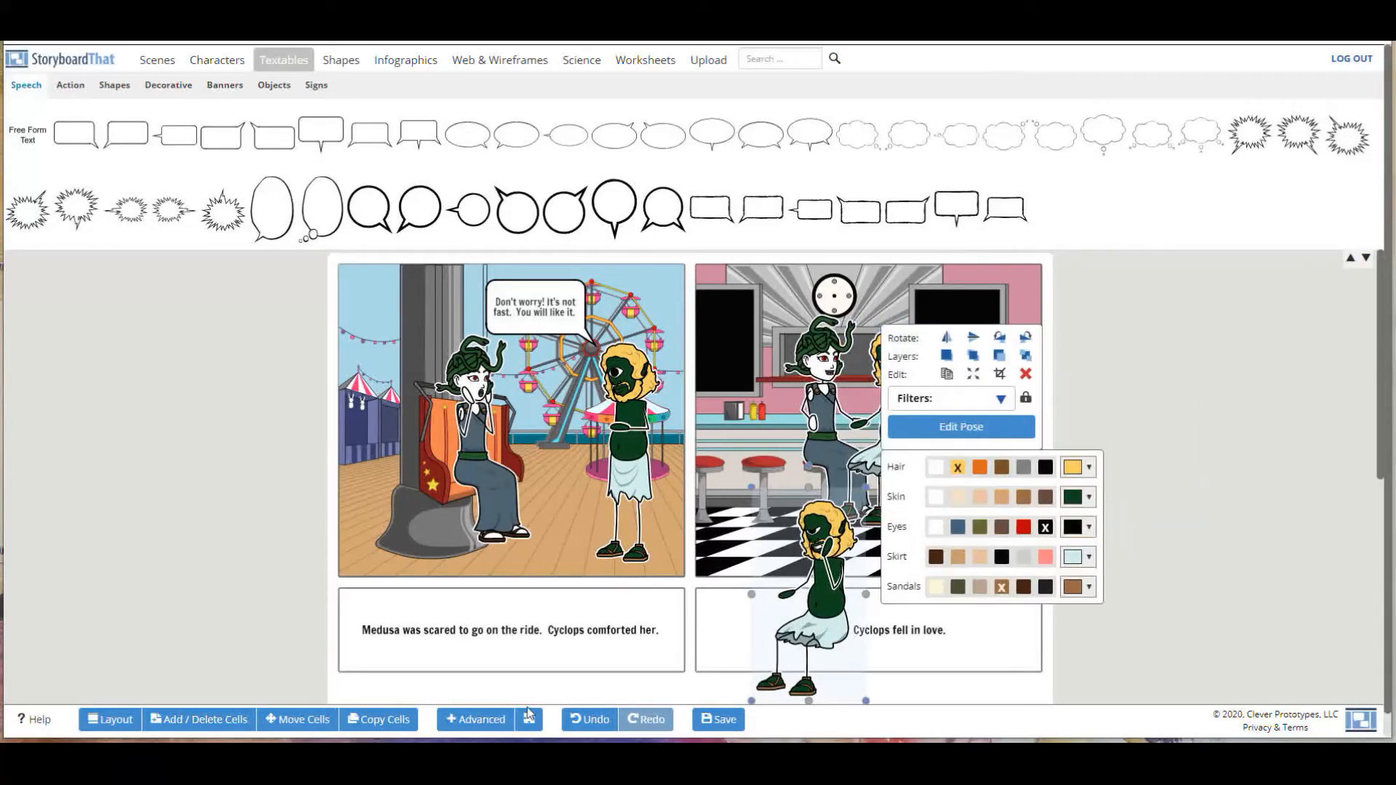
pyautogui.scroll(-2, 575, 609)
pyautogui.scroll(-3, 575, 609)
pyautogui.moveTo(826, 315); pyautogui.dragTo(617, 582)
pyautogui.click(440, 590)
pyautogui.moveTo(440, 591); pyautogui.dragTo(422, 612)
# Open the copied Cyclops's pose editor, switch to the front view, and apply the open-eye expression and the third head position
pyautogui.click(594, 604)
pyautogui.click(760, 406)
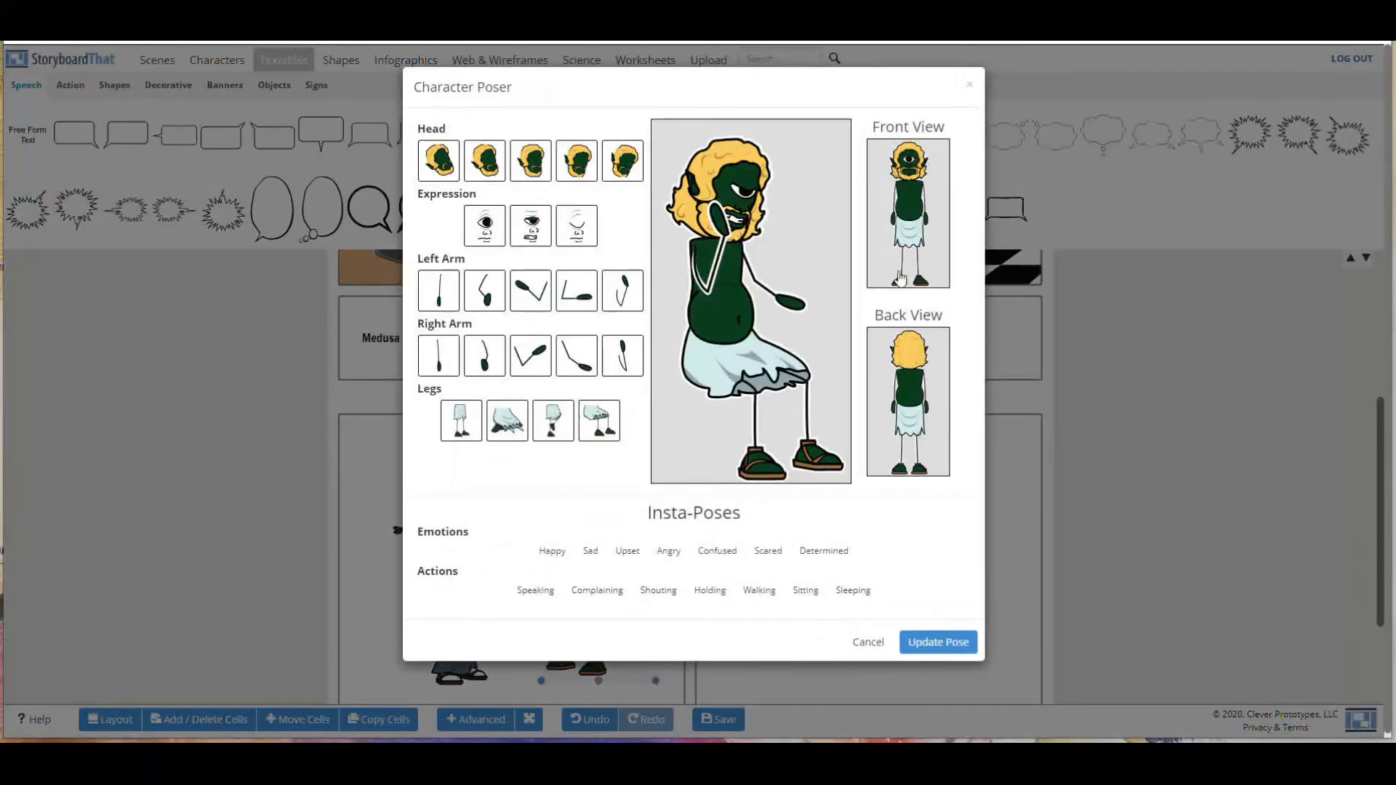
pyautogui.click(909, 225)
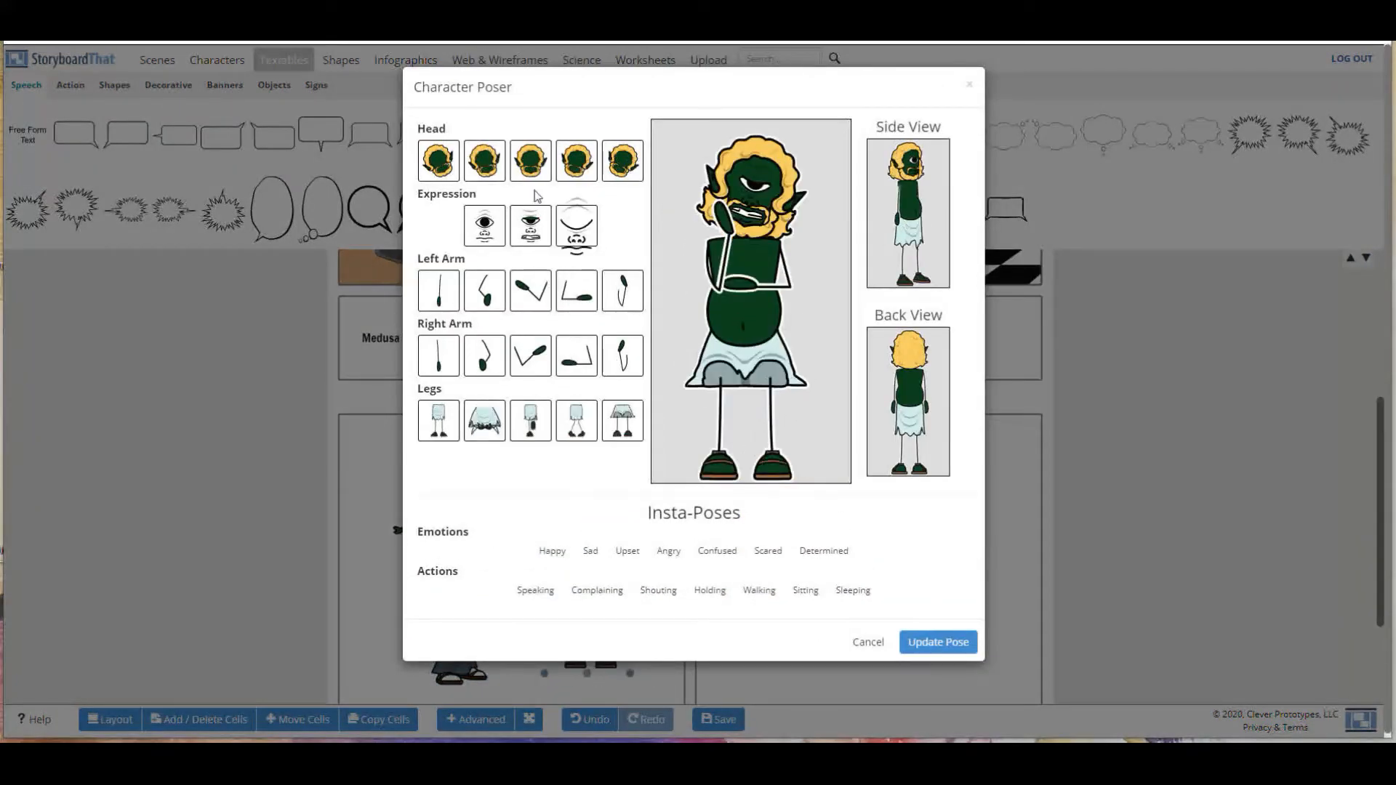
pyautogui.click(485, 228)
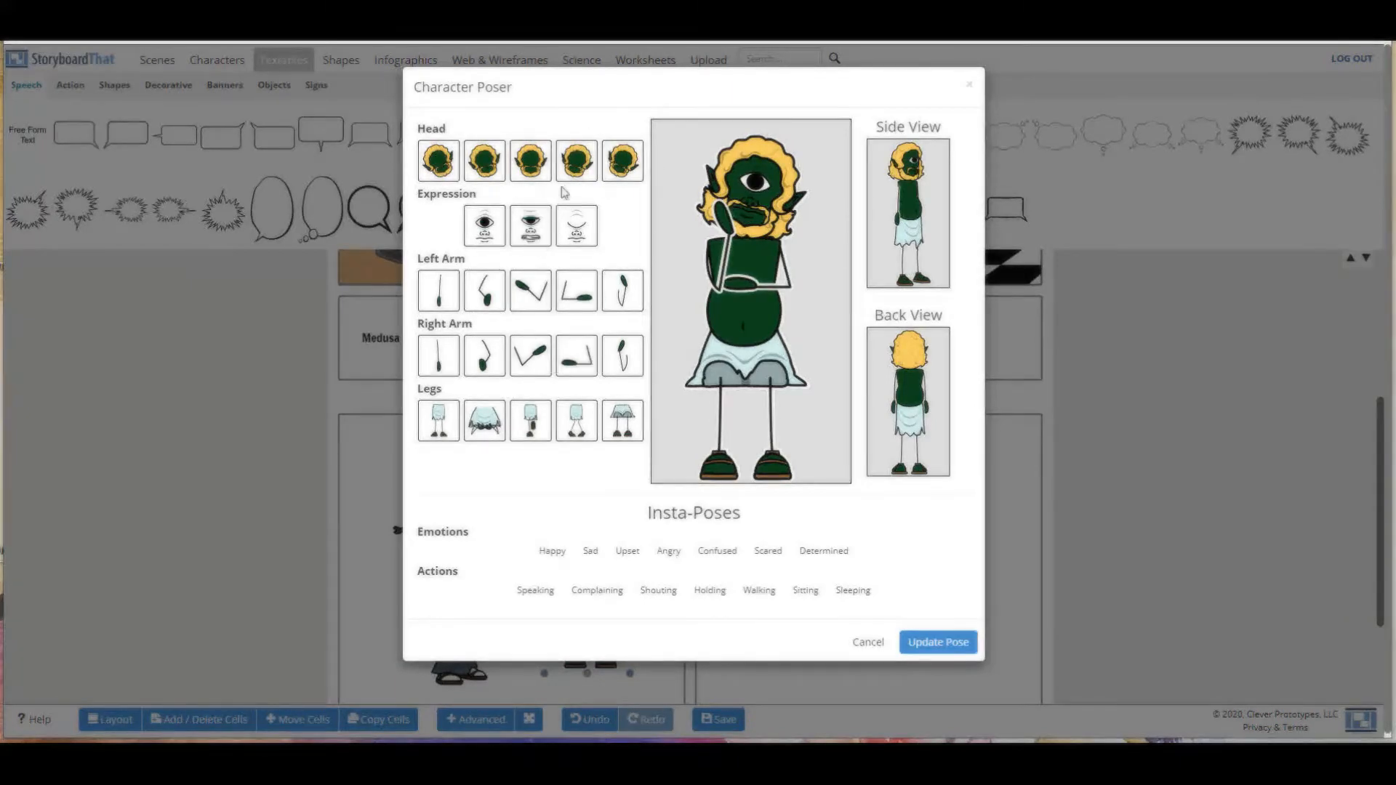
pyautogui.click(513, 167)
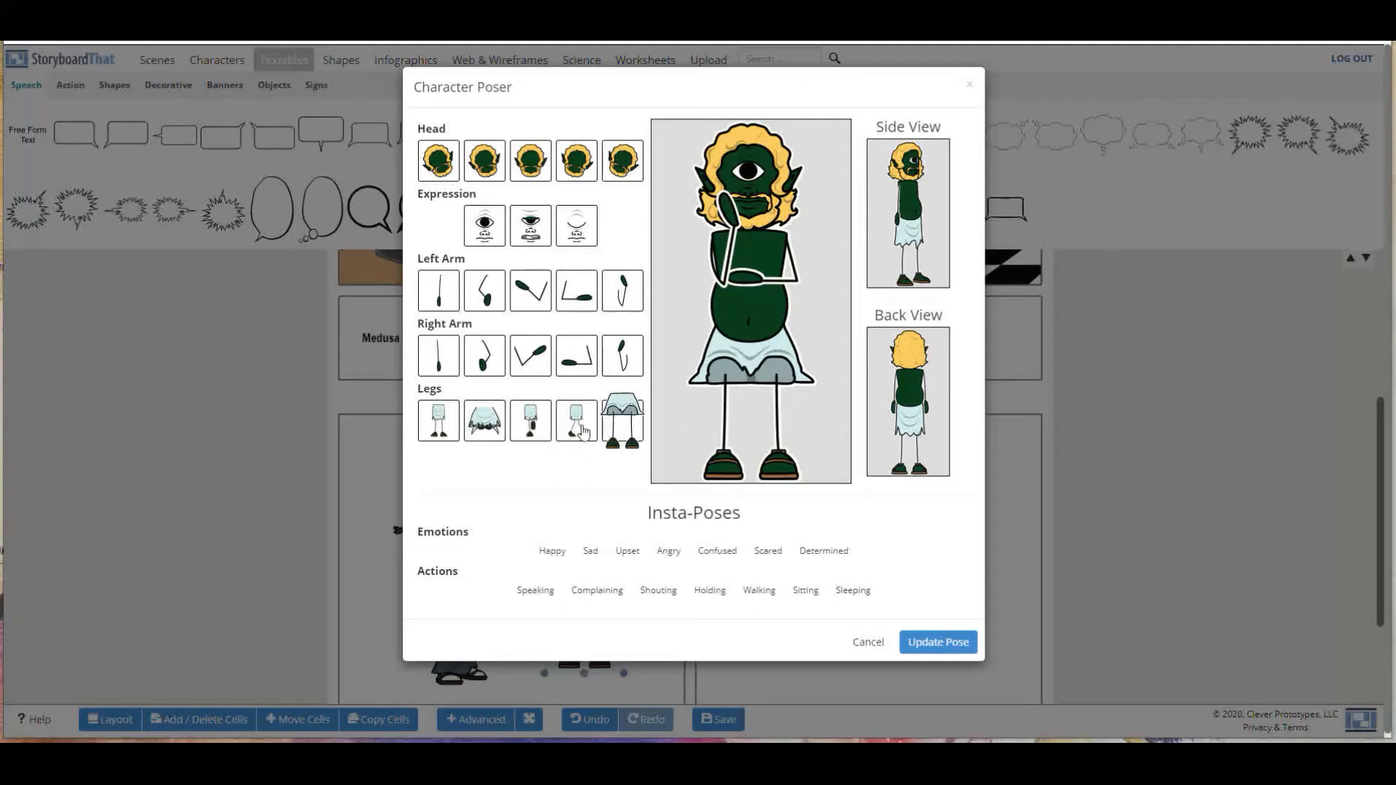
# Give the Cyclops straight standing legs with both arms hanging down, and update the pose
pyautogui.click(438, 421)
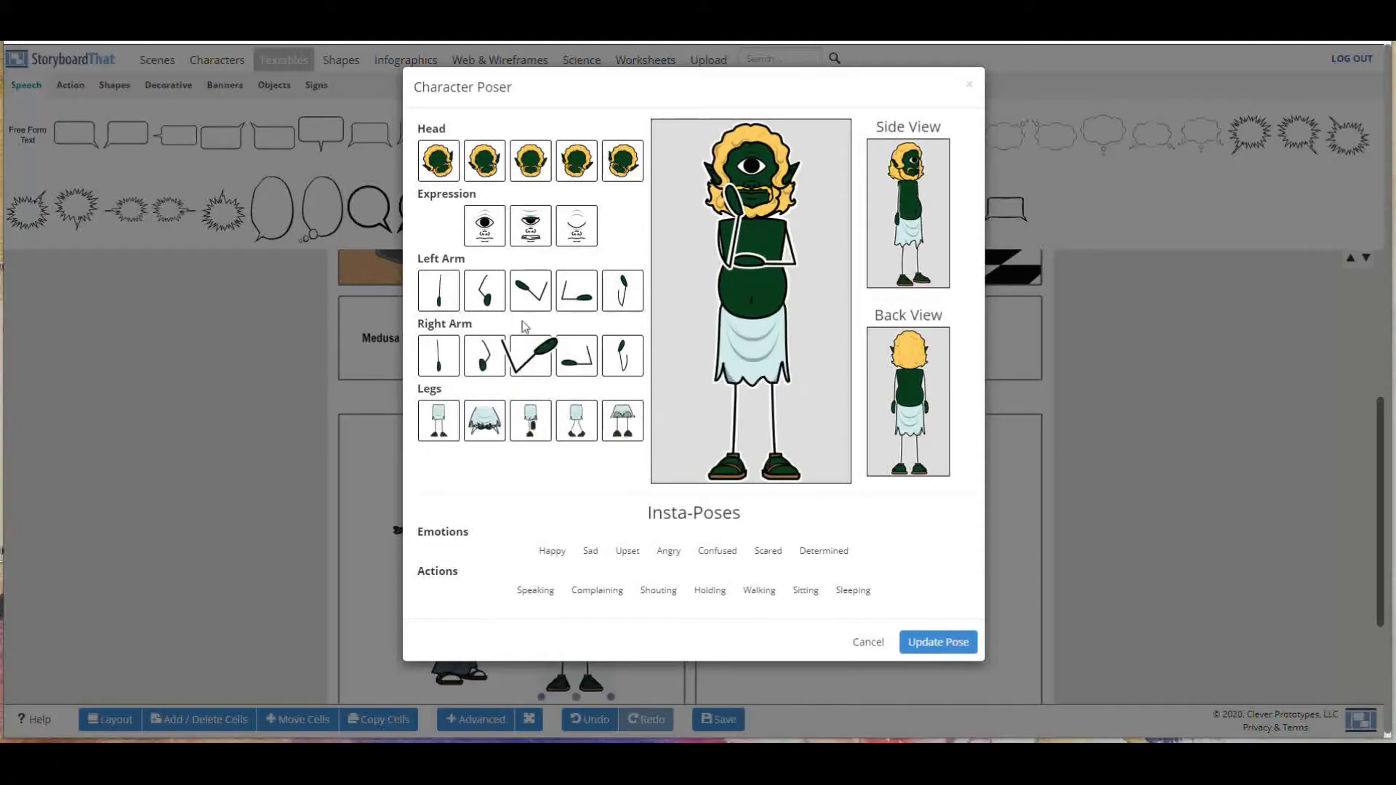
pyautogui.click(438, 355)
pyautogui.click(440, 301)
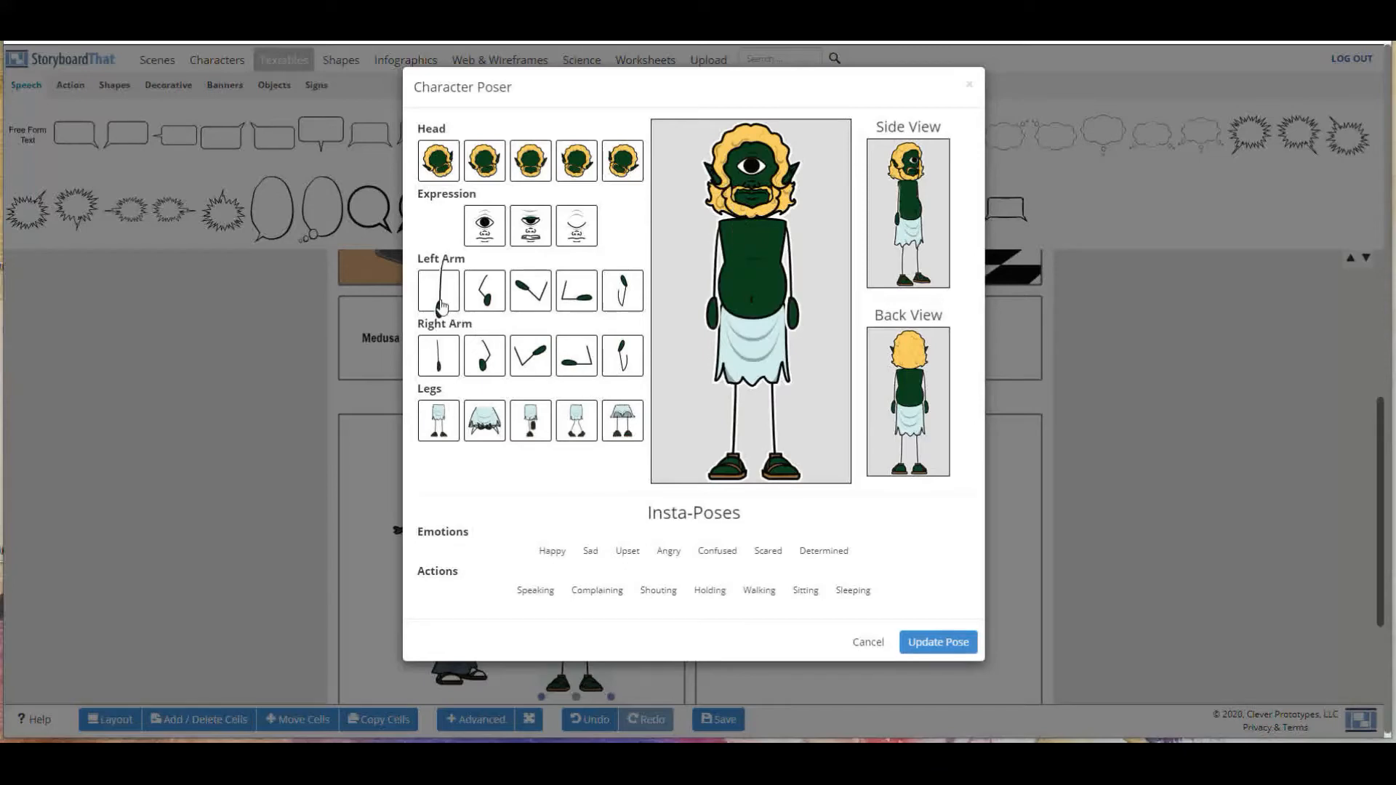
pyautogui.click(936, 644)
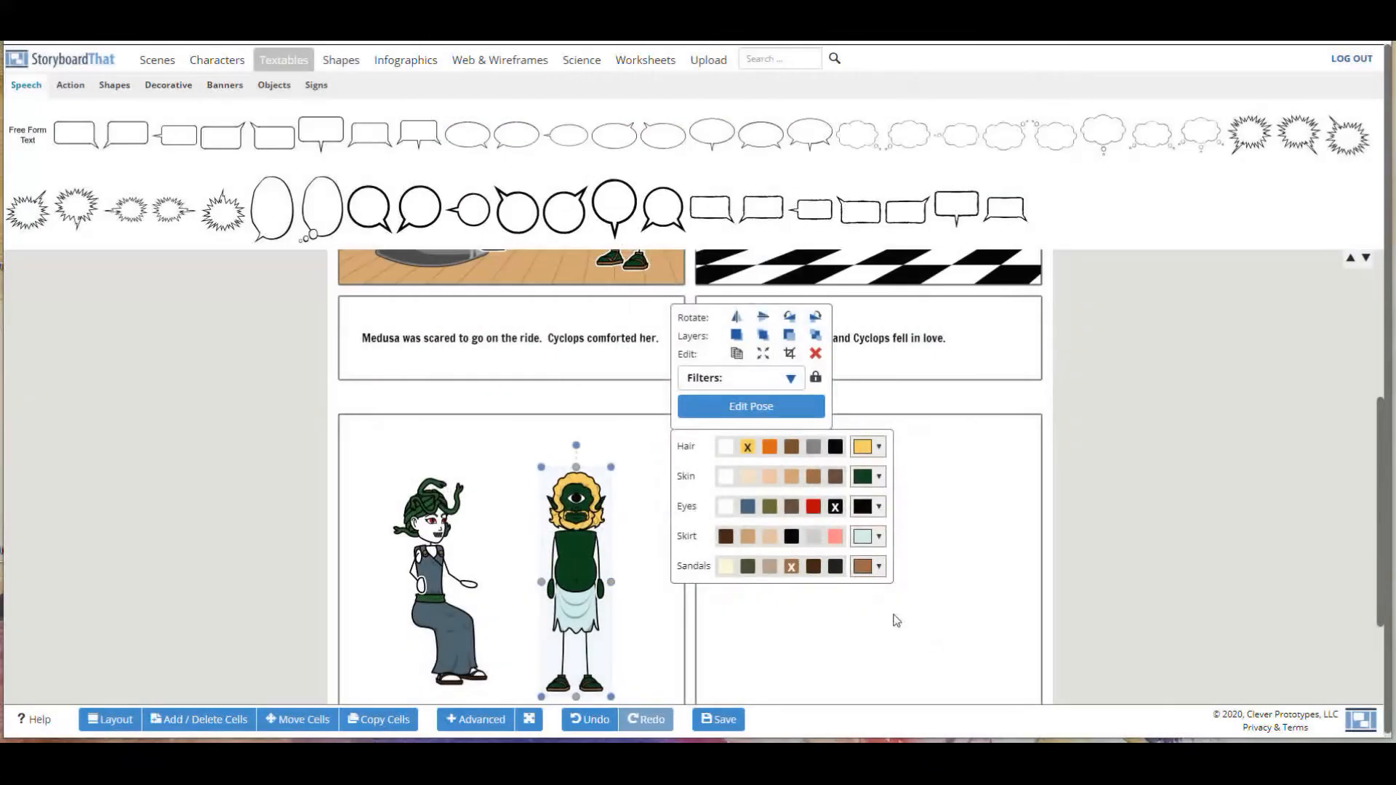
# Add the gnarled-tree forest scene from the Mythical & Futuristic category behind the characters in the third cell
pyautogui.scroll(4, 872, 485)
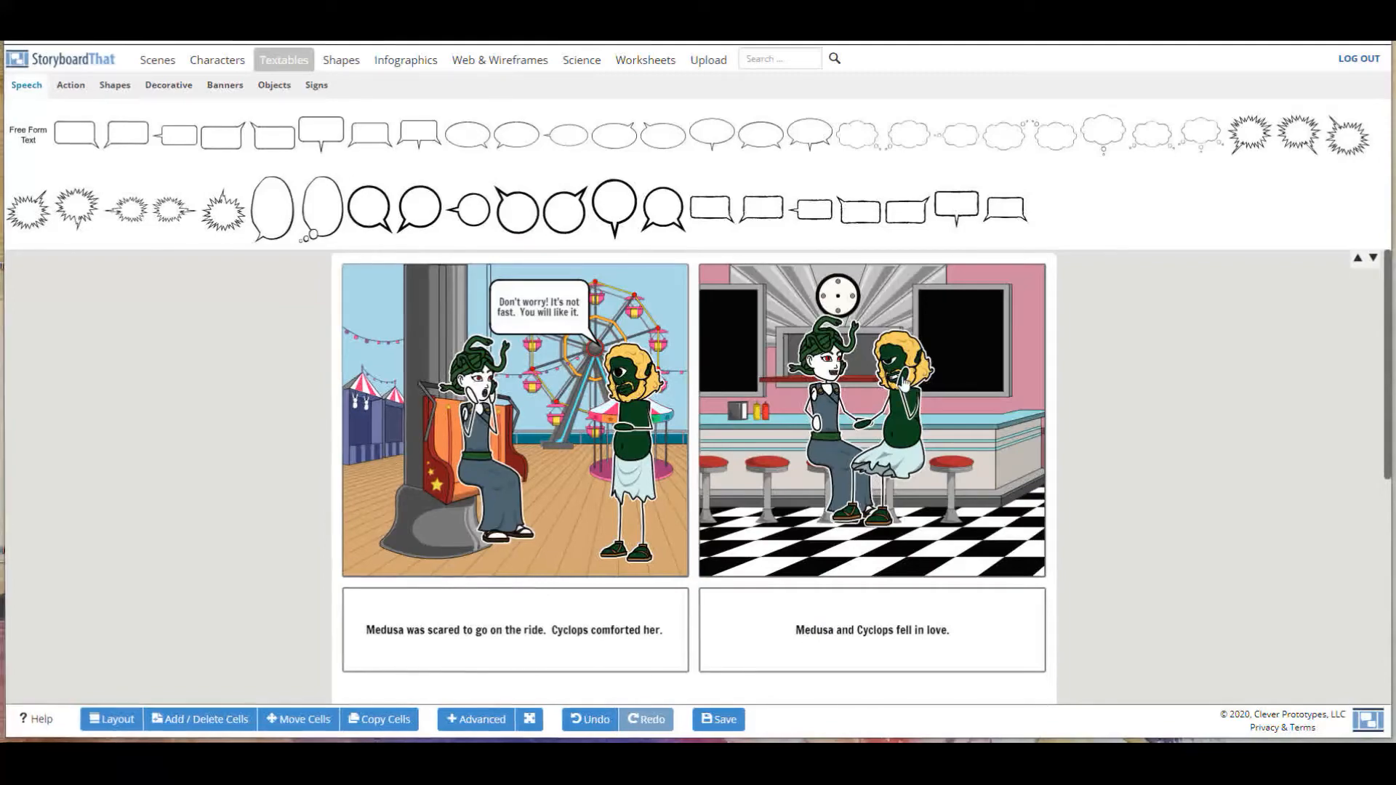
pyautogui.click(909, 393)
pyautogui.scroll(-3, 1370, 206)
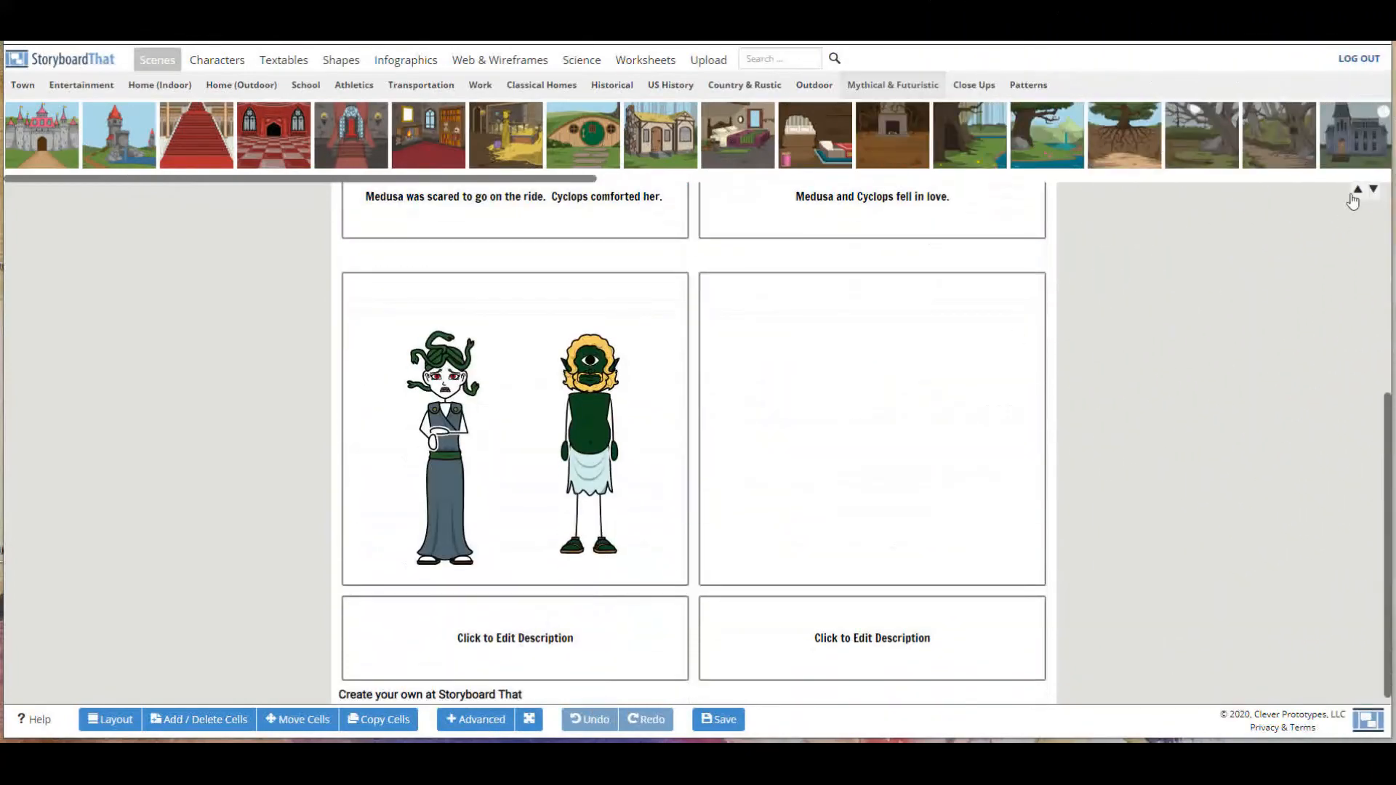
pyautogui.moveTo(1293, 136); pyautogui.dragTo(633, 544)
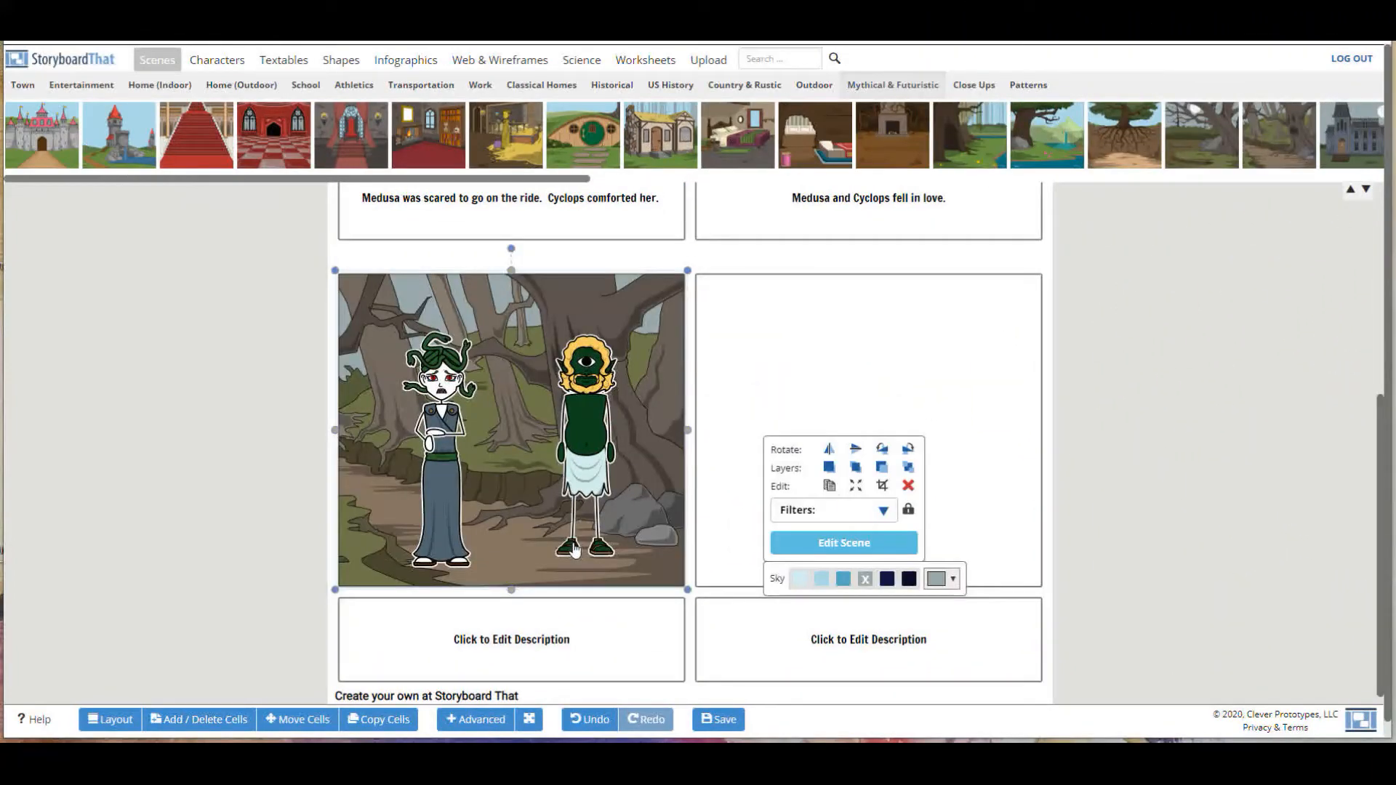
pyautogui.click(880, 499)
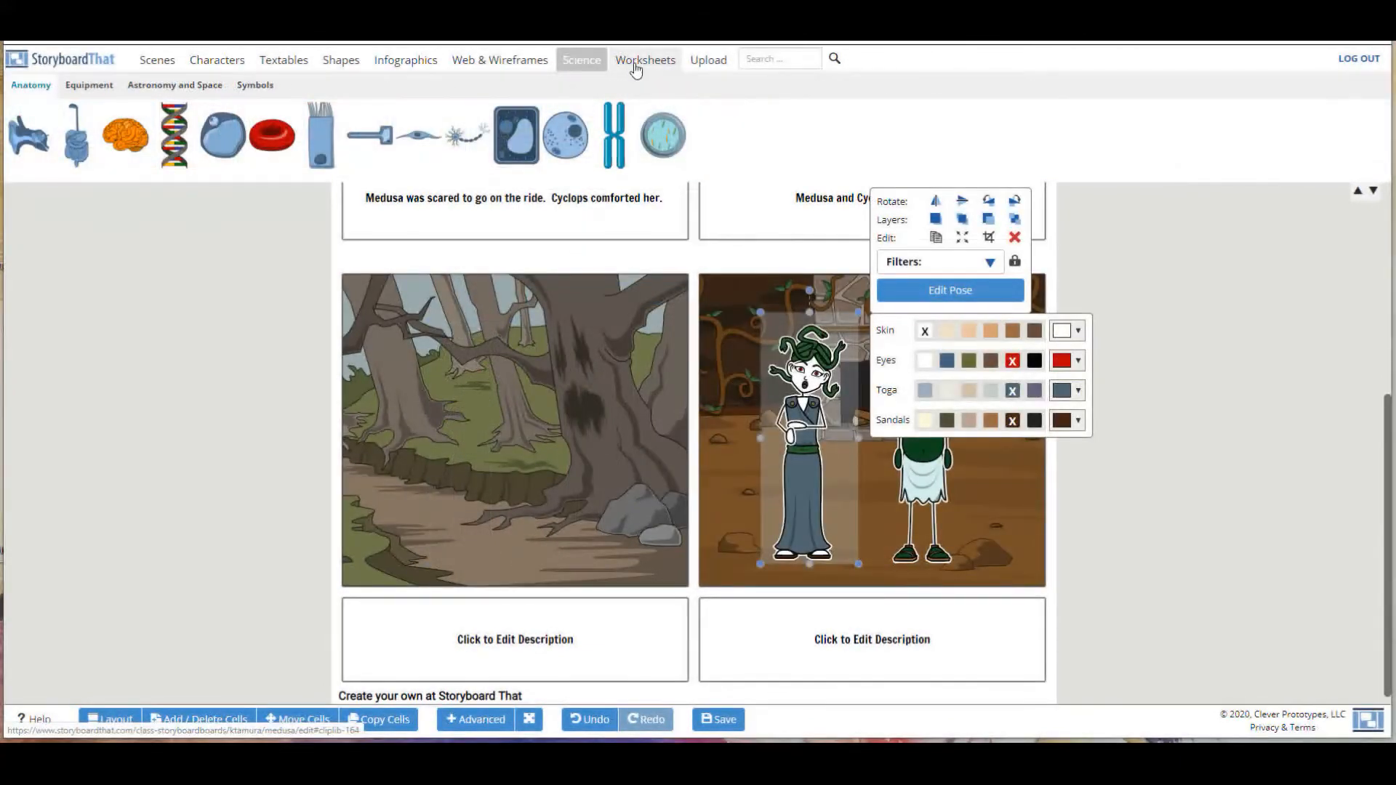
# Add the A to D multiple-choice question block from the Worksheet Assets onto the forest scene in the third cell
pyautogui.click(643, 61)
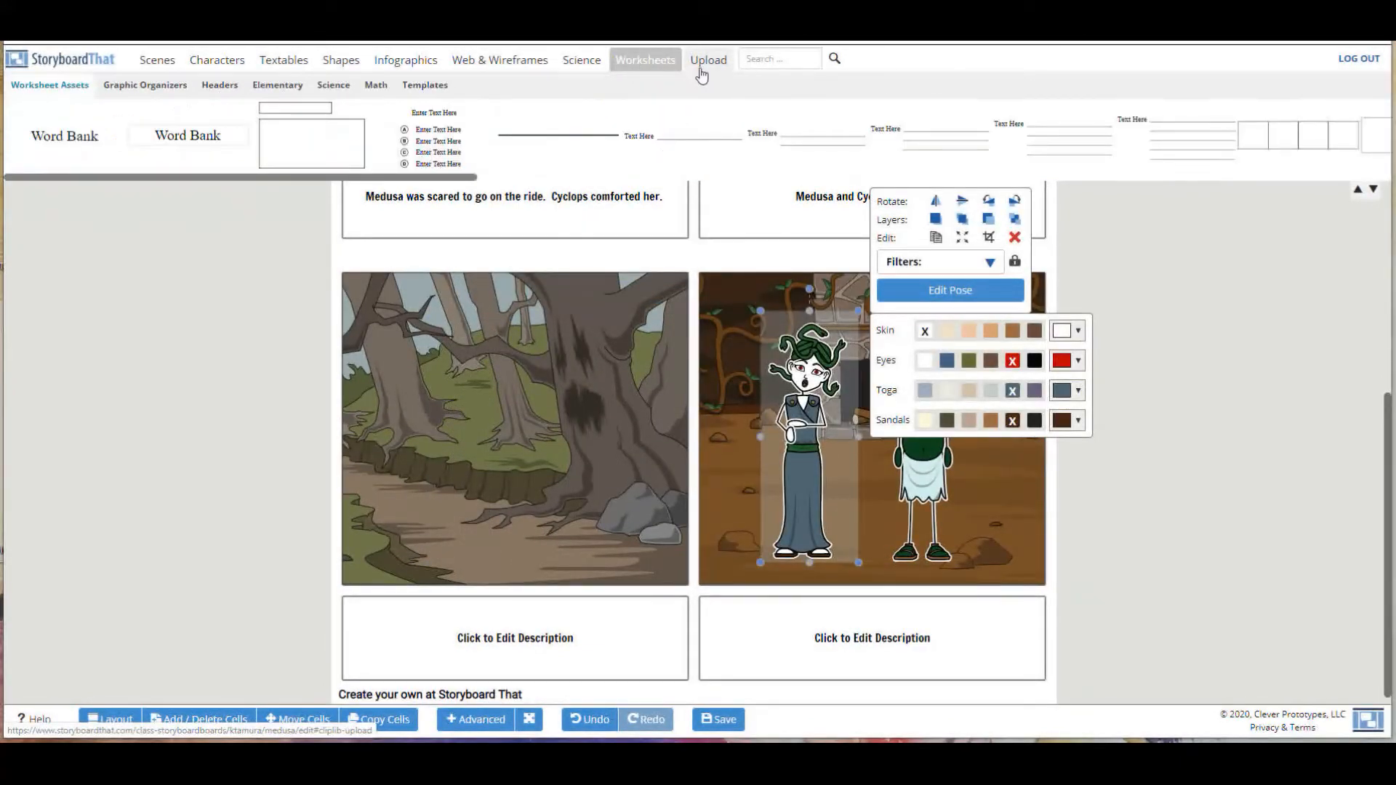
pyautogui.scroll(3, 583, 420)
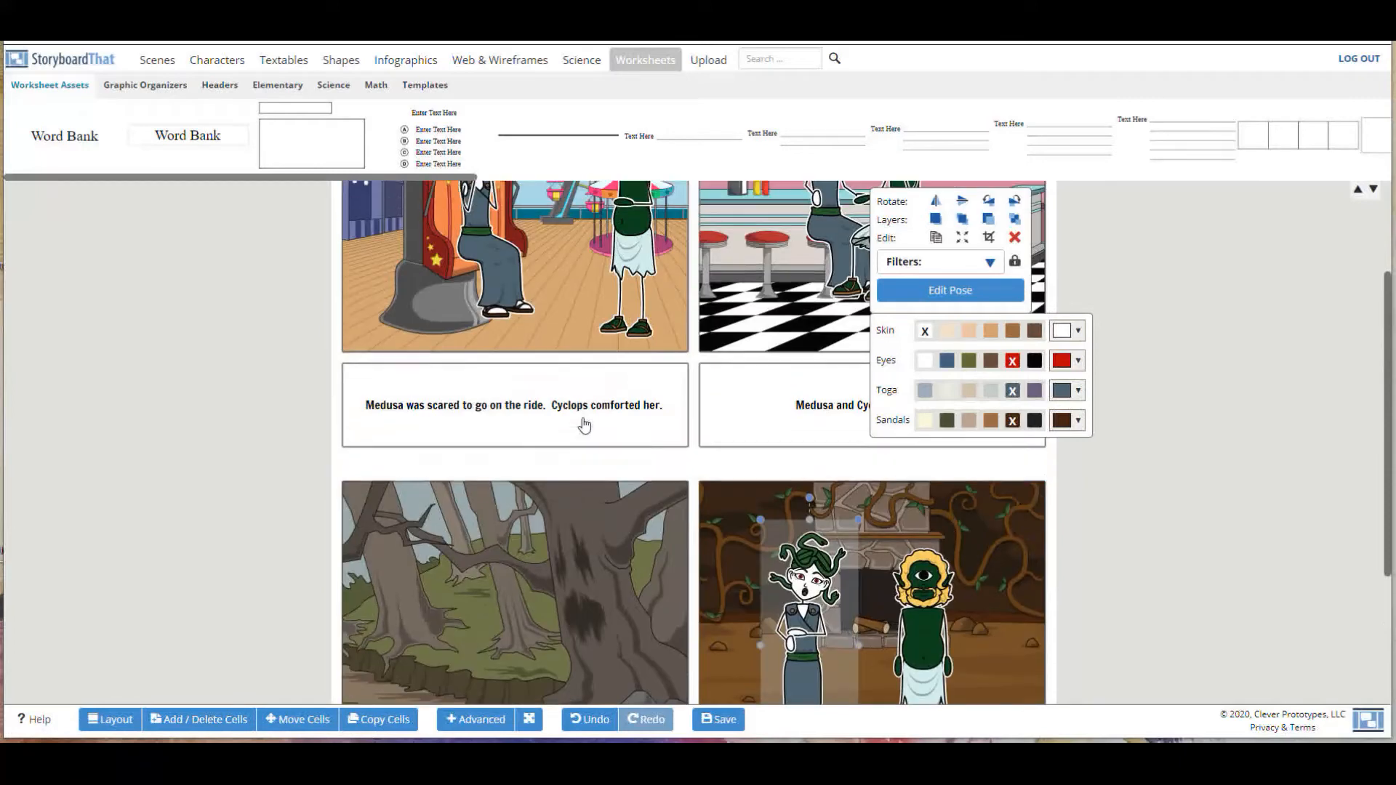
pyautogui.scroll(-2, 584, 420)
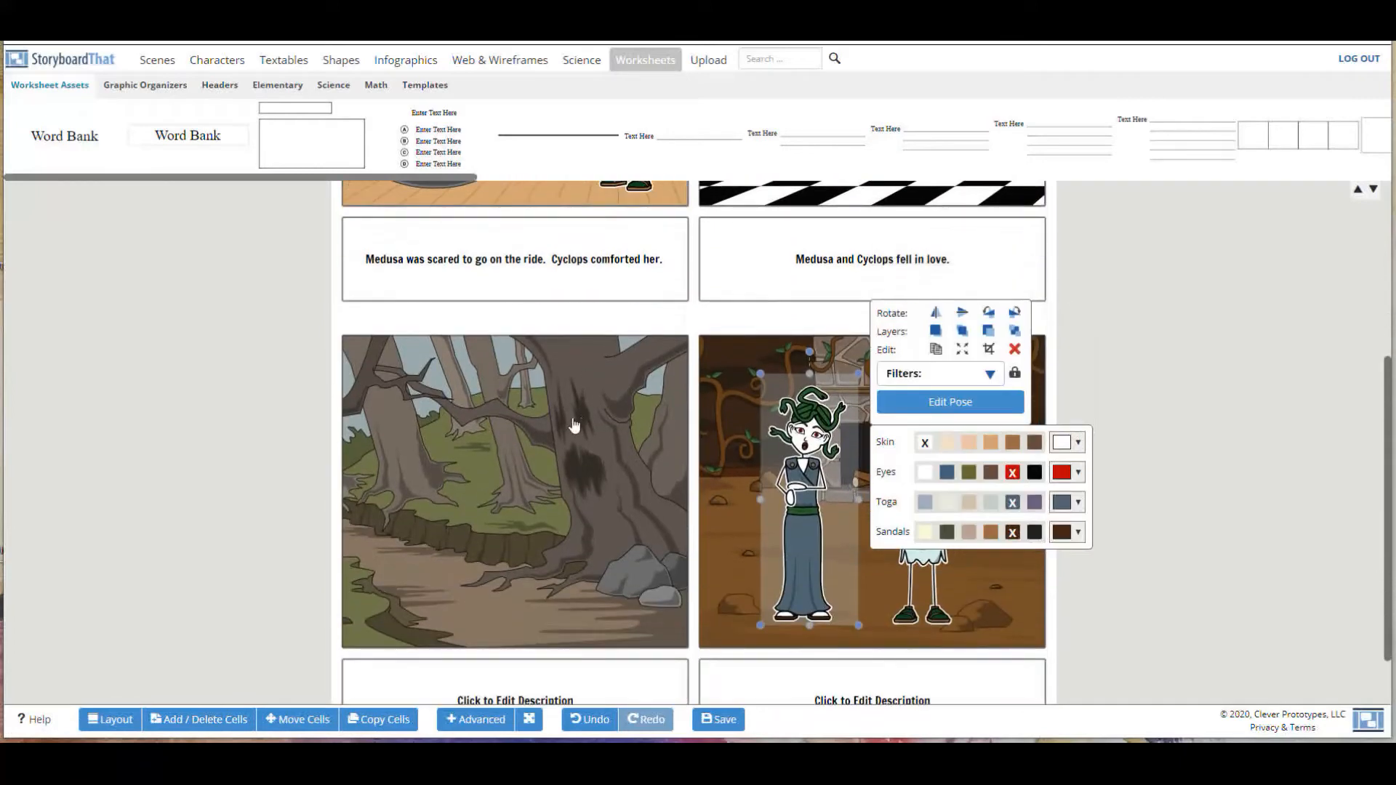
pyautogui.click(525, 441)
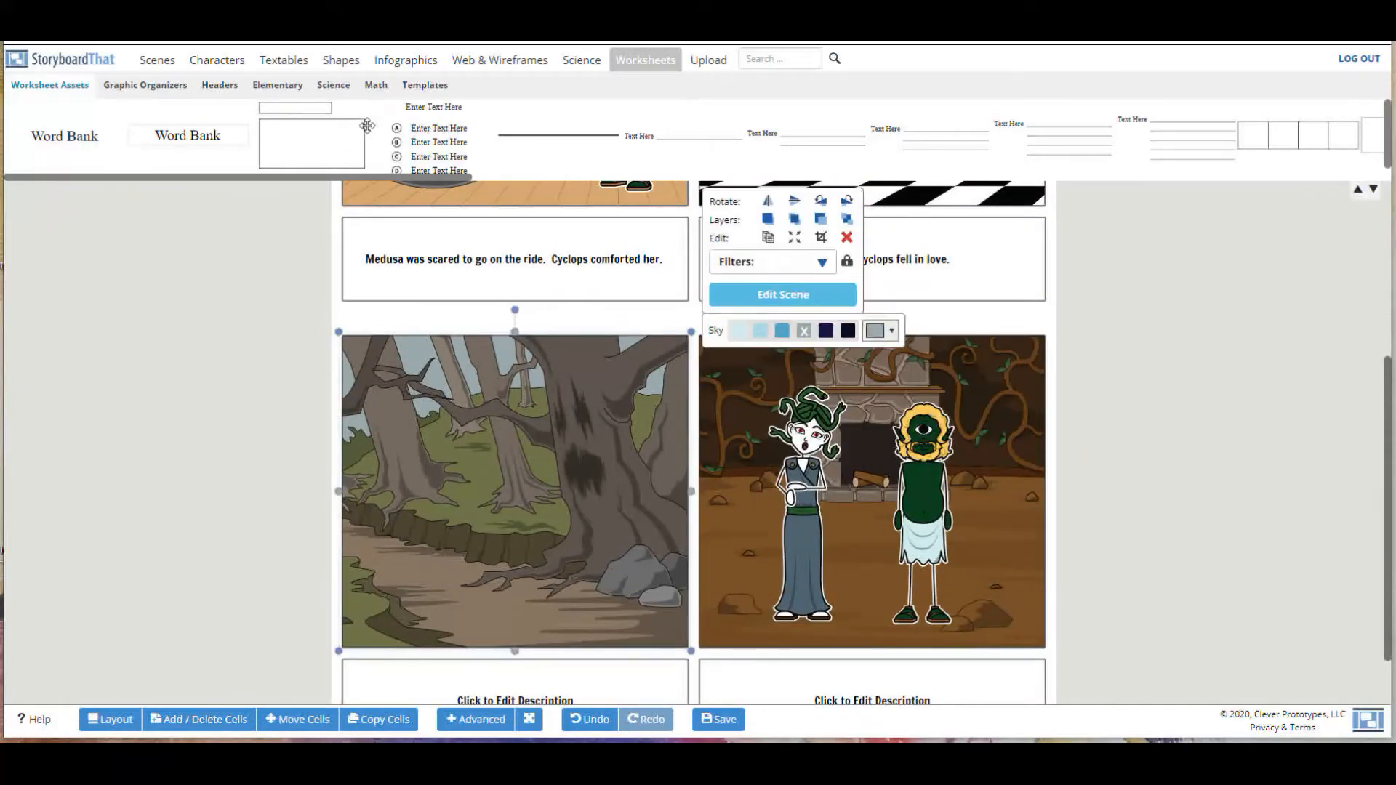
pyautogui.moveTo(407, 138); pyautogui.dragTo(513, 471)
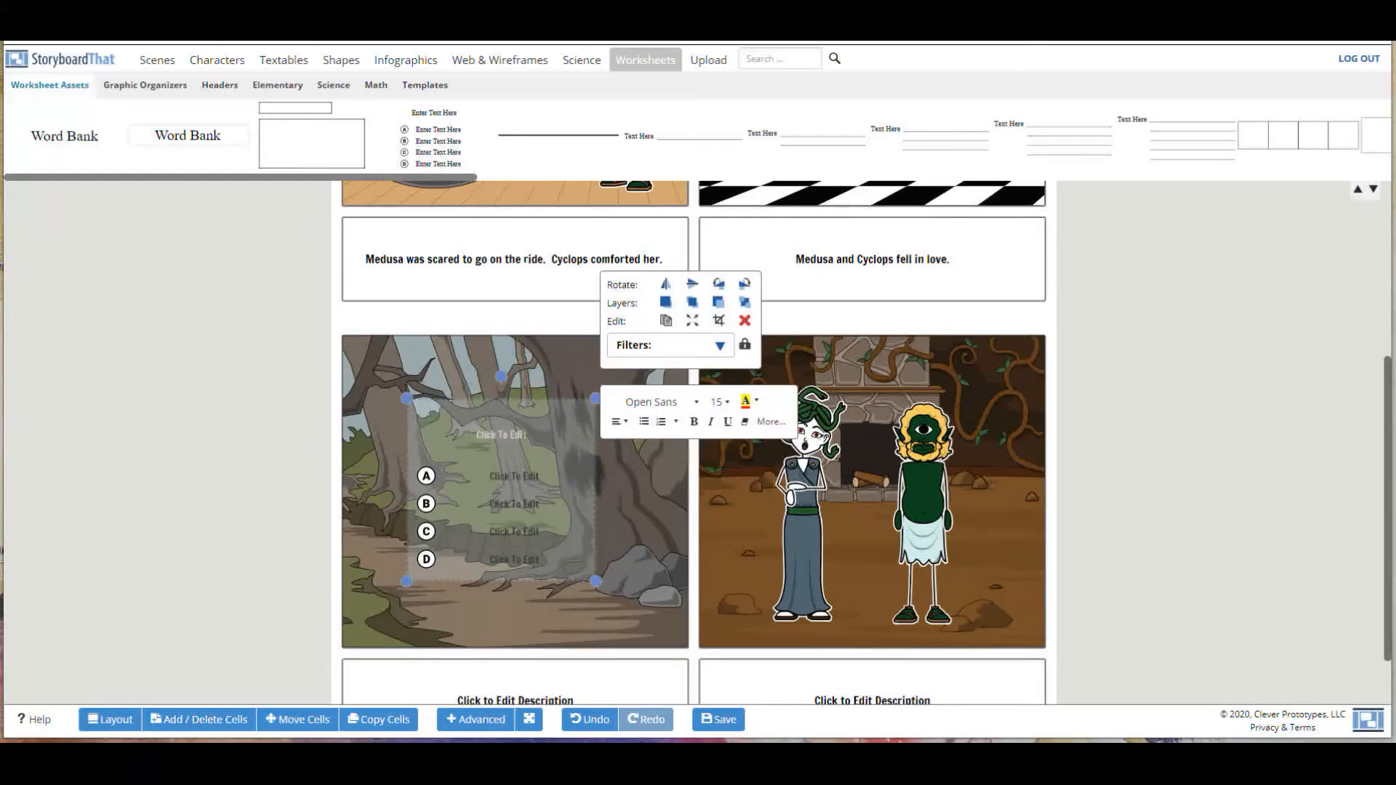
# Enter "Where did Medusa and Cyclops meet?" as the question of the multiple-choice block in the third cell
pyautogui.click(501, 434)
pyautogui.write('W')
pyautogui.write('Medusa and')
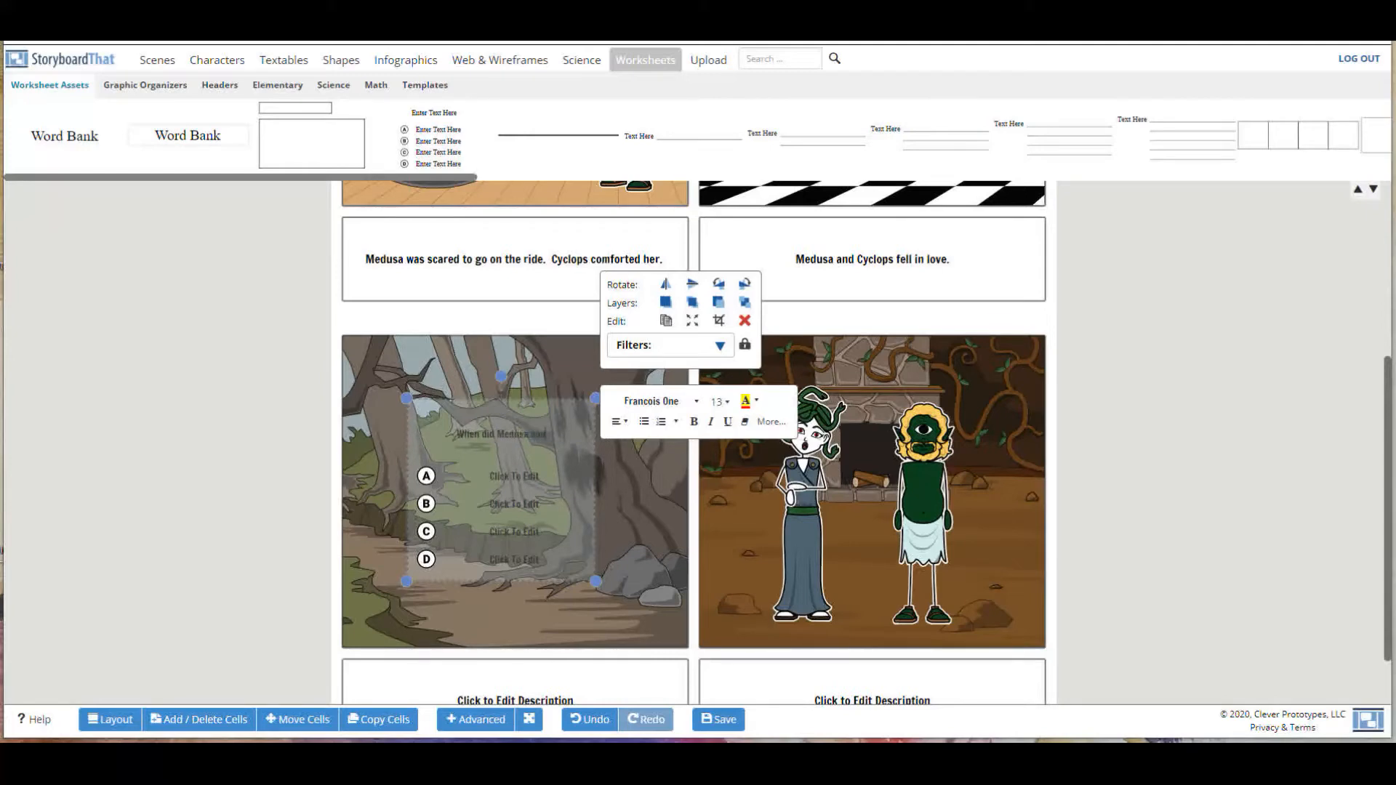
pyautogui.write(' Cyclo')
pyautogui.press('BackSpace')
pyautogui.press('BackSpace')
pyautogui.write('clops meet?')
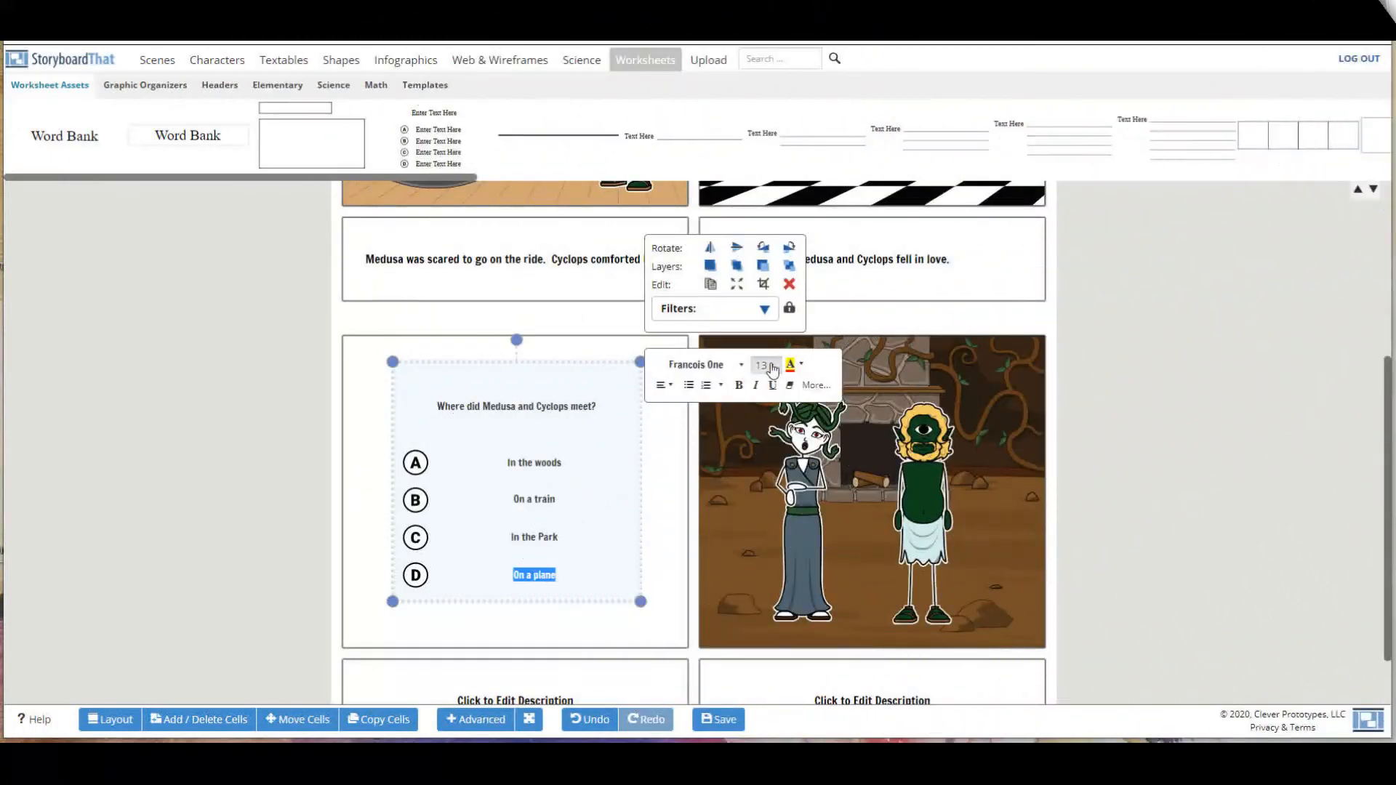
# Set the text size of answer D, "On a plane", to 14
pyautogui.click(772, 369)
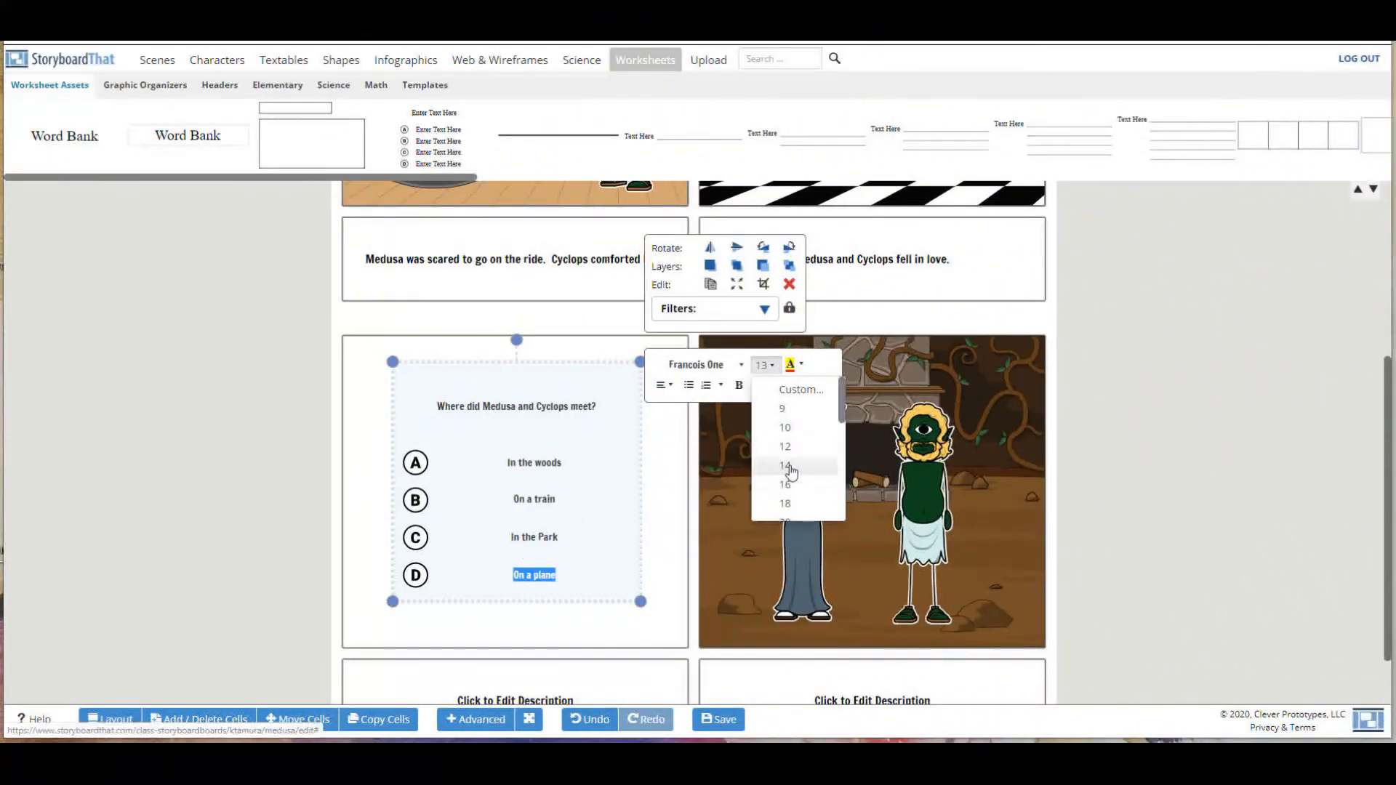
pyautogui.click(790, 472)
# Try the Chango and Lora fonts on the question text of the multiple-choice block
pyautogui.click(441, 404)
pyautogui.moveTo(438, 405); pyautogui.dragTo(598, 407)
pyautogui.click(742, 365)
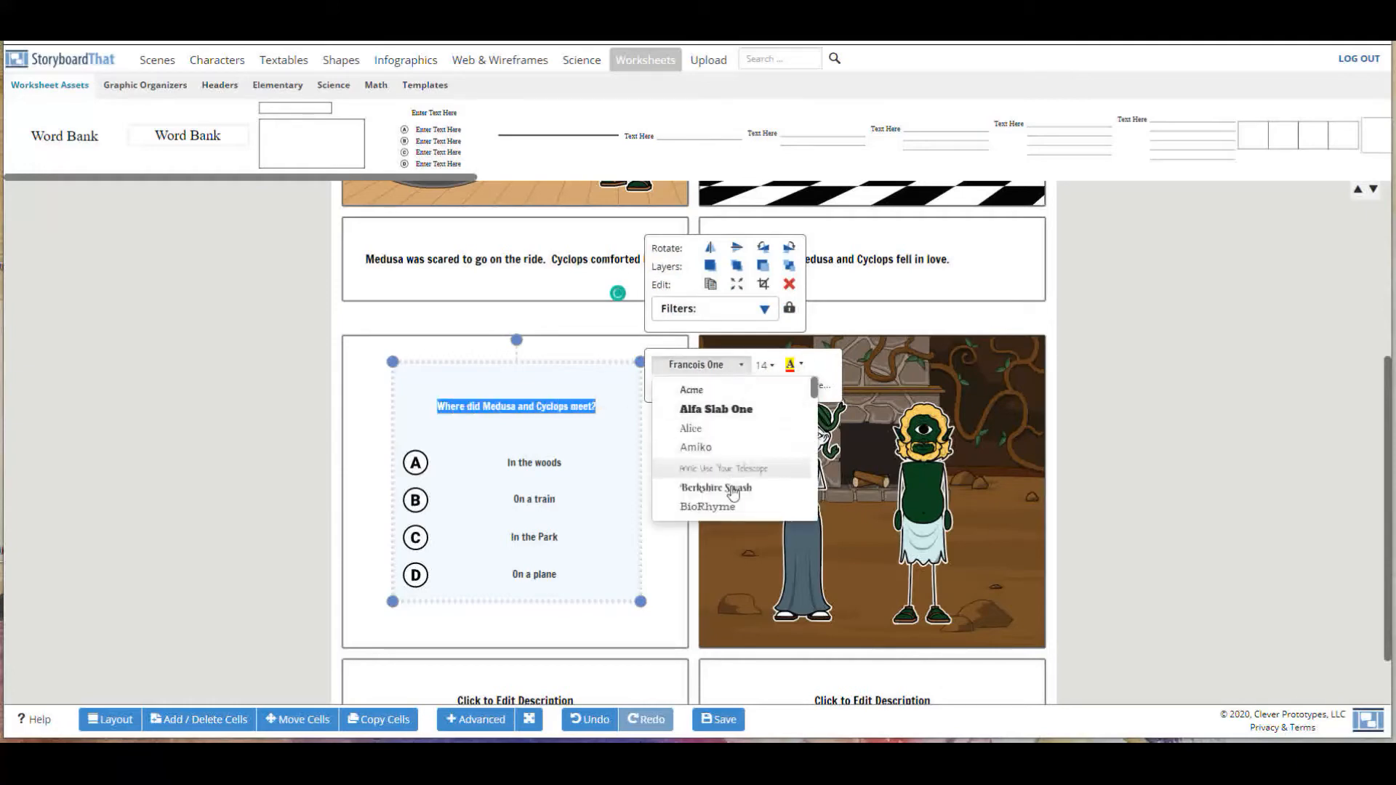
pyautogui.scroll(-5, 720, 451)
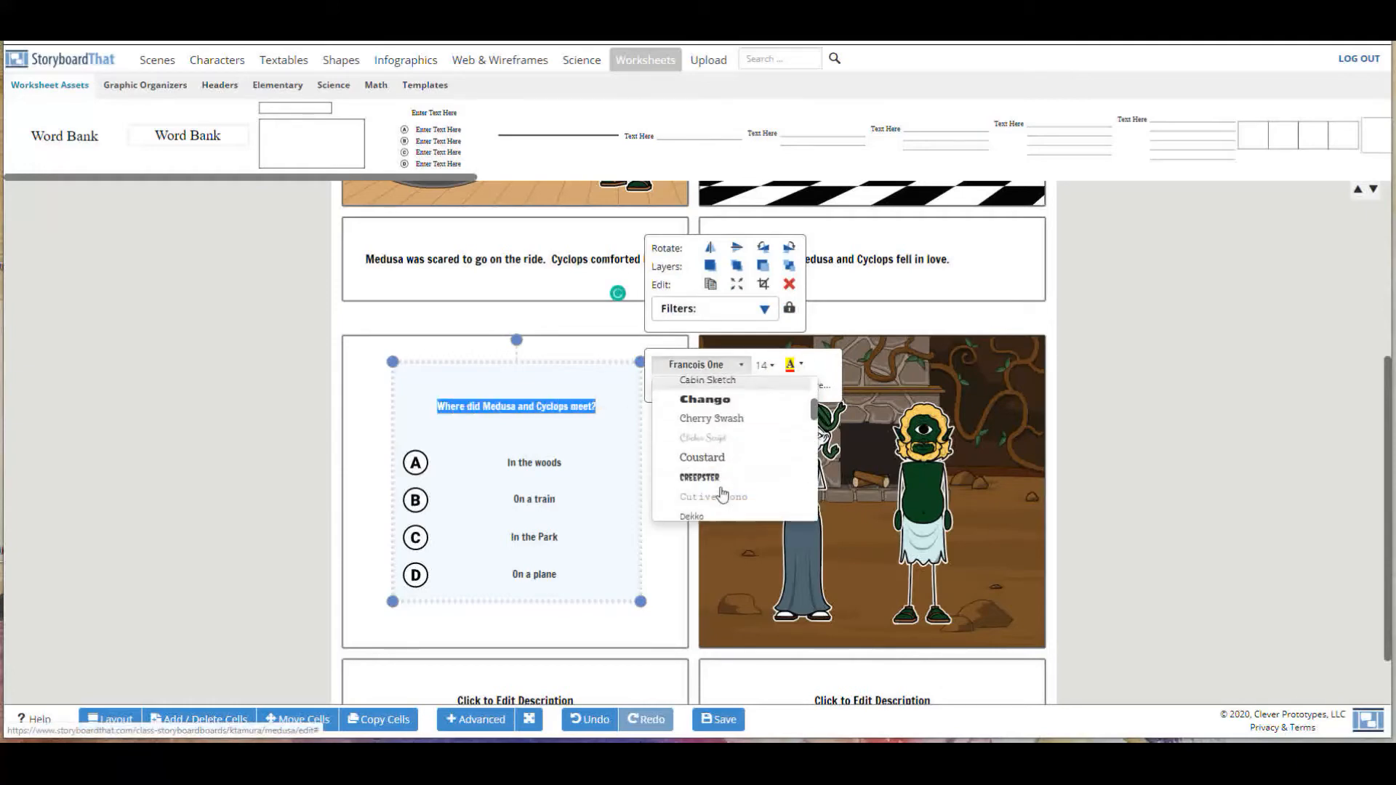
pyautogui.click(709, 399)
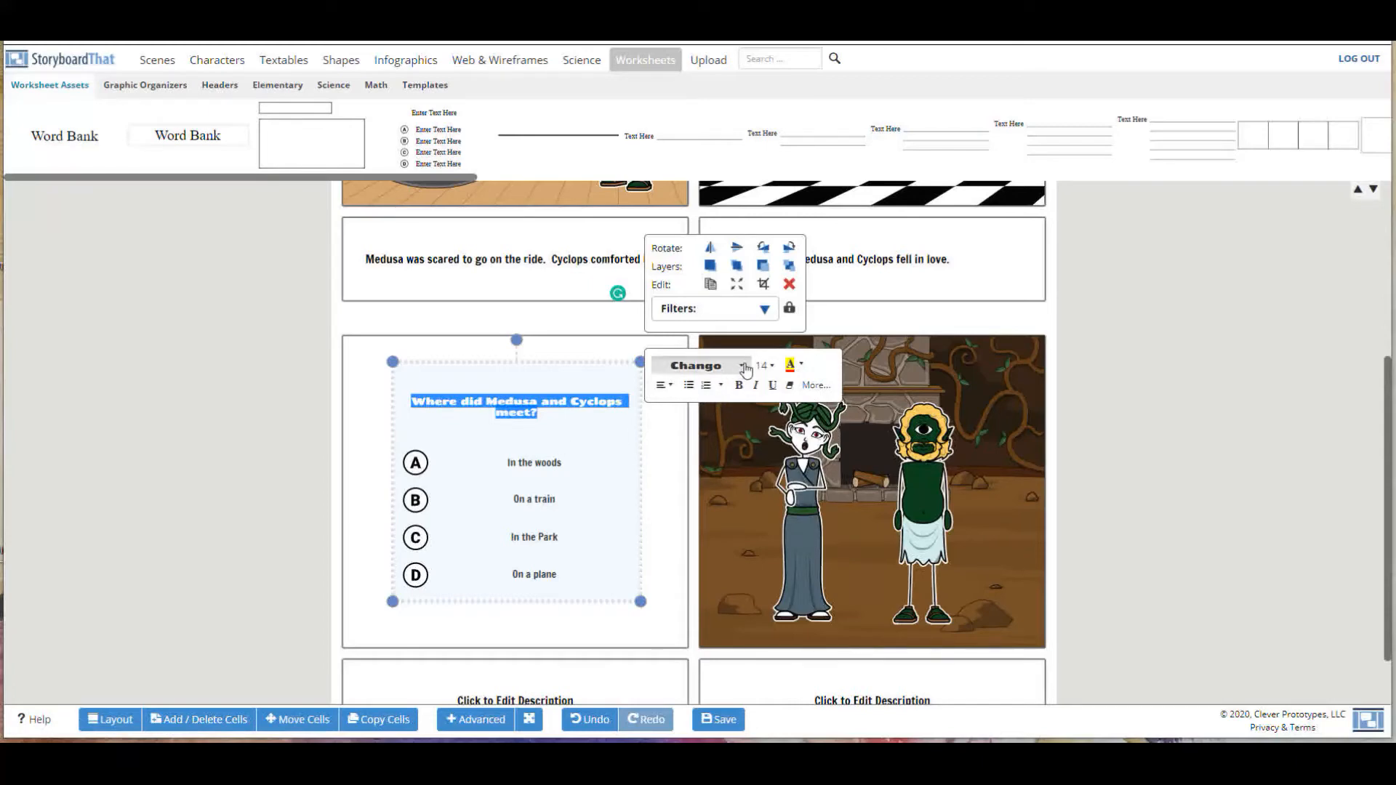
pyautogui.click(733, 372)
pyautogui.scroll(-10, 731, 458)
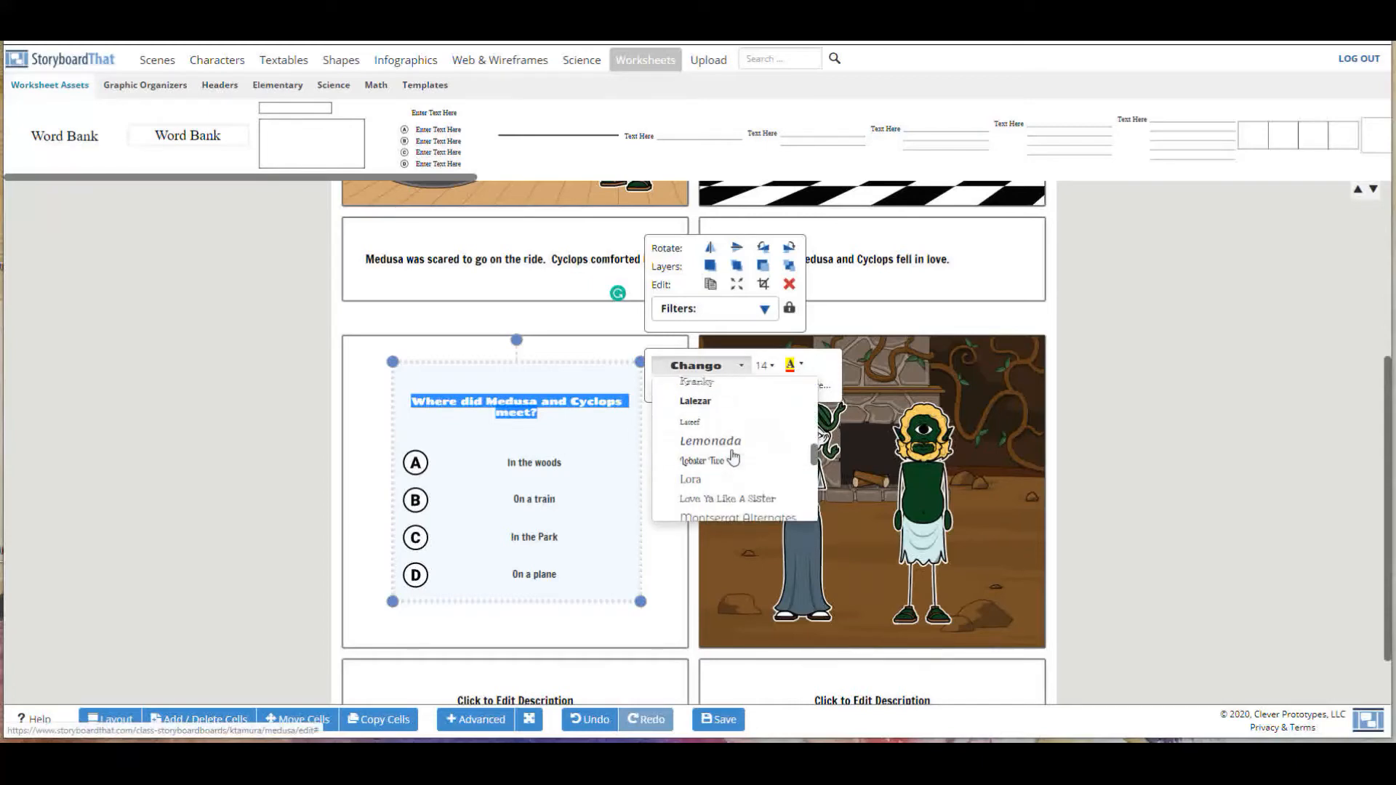
pyautogui.click(696, 482)
# Change the question text of the multiple-choice block to a bold slab-serif font
pyautogui.click(744, 365)
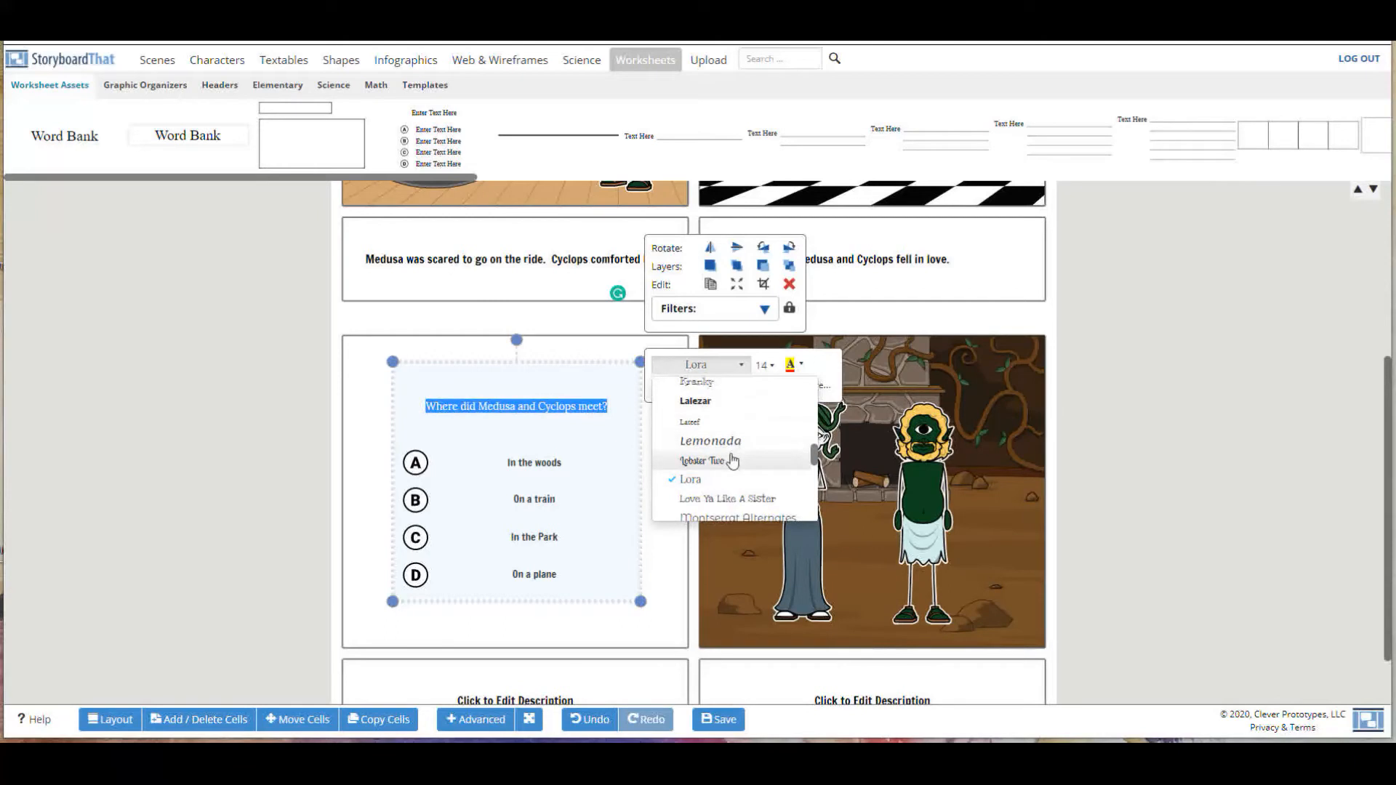
pyautogui.scroll(-5, 725, 458)
pyautogui.click(719, 492)
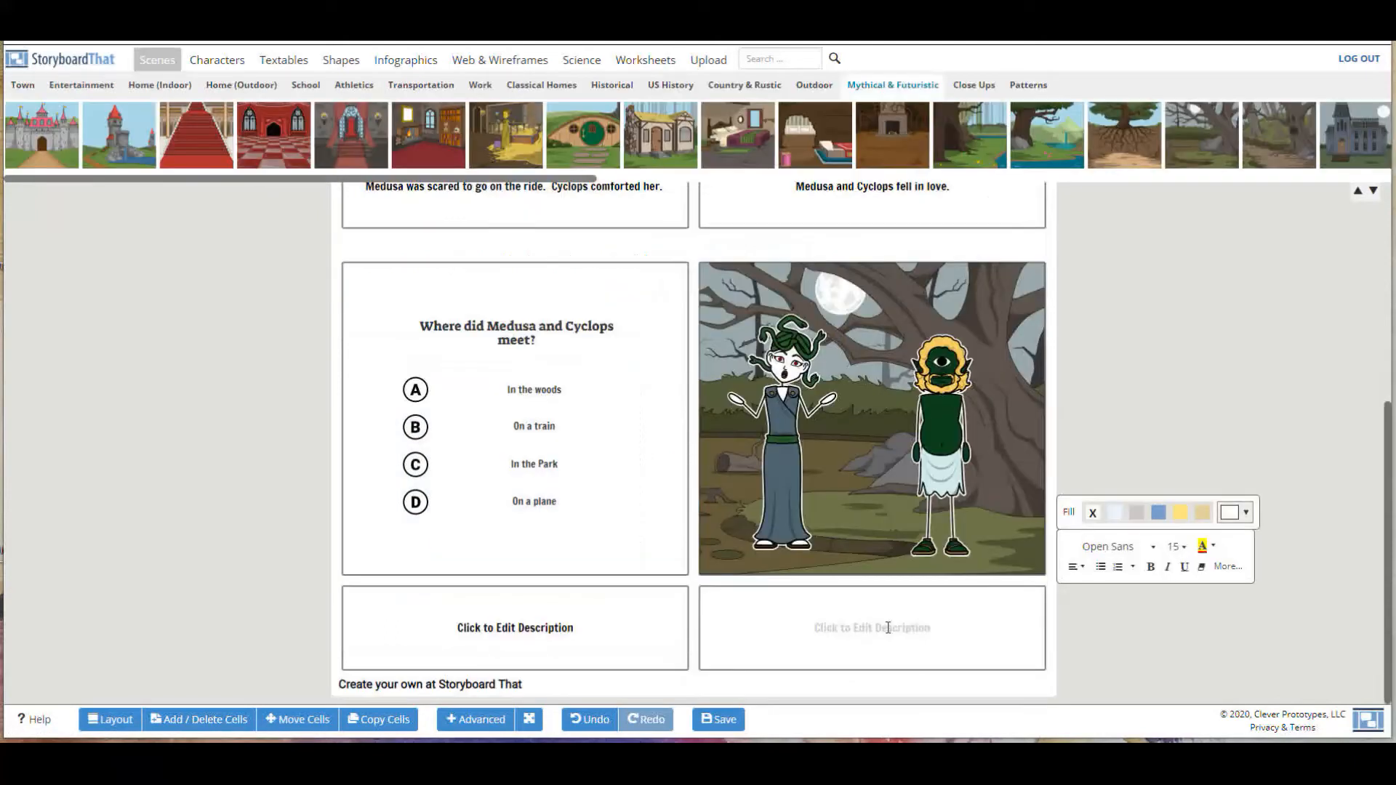
# Start the fourth cell's description with "One day, Cyclops got lost in the woods."
pyautogui.write('On d')
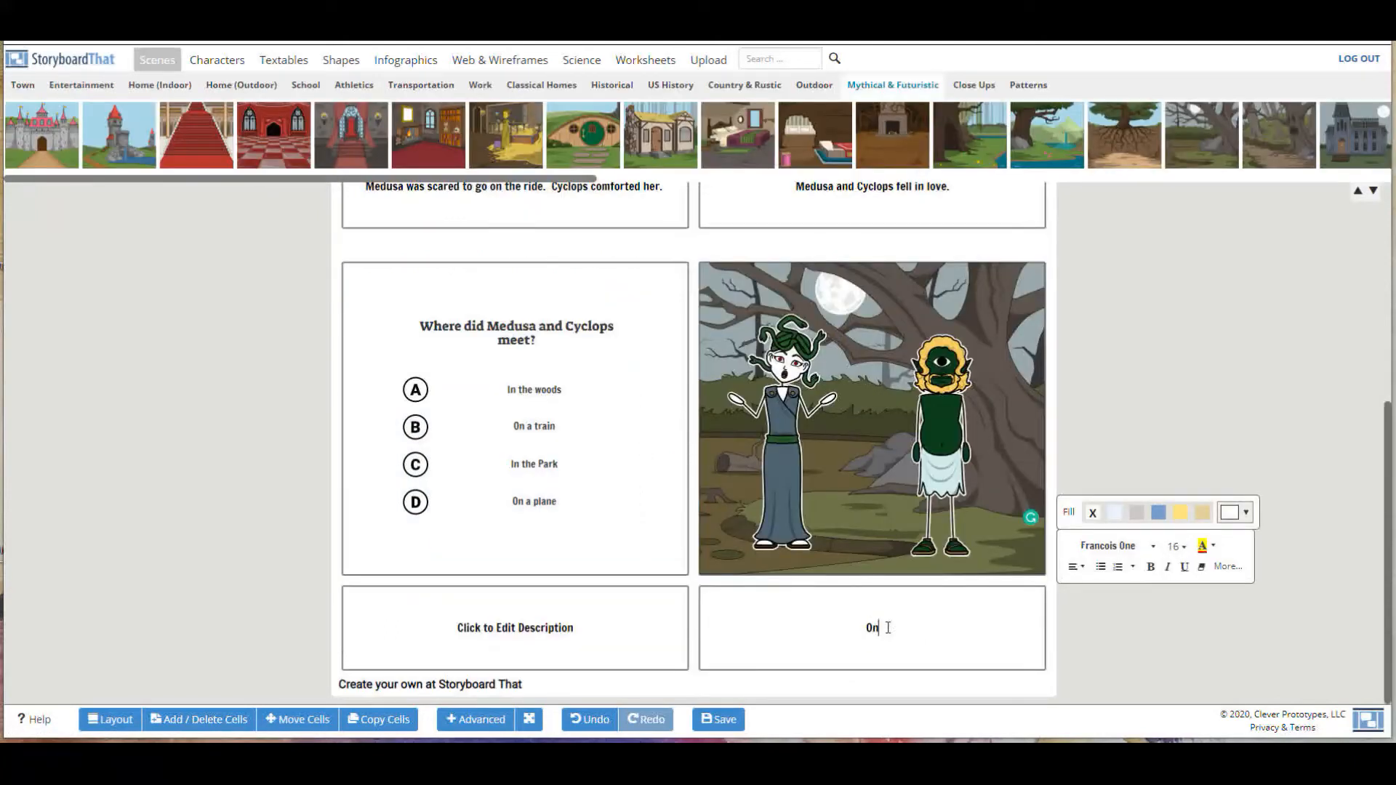
pyautogui.write('ay')
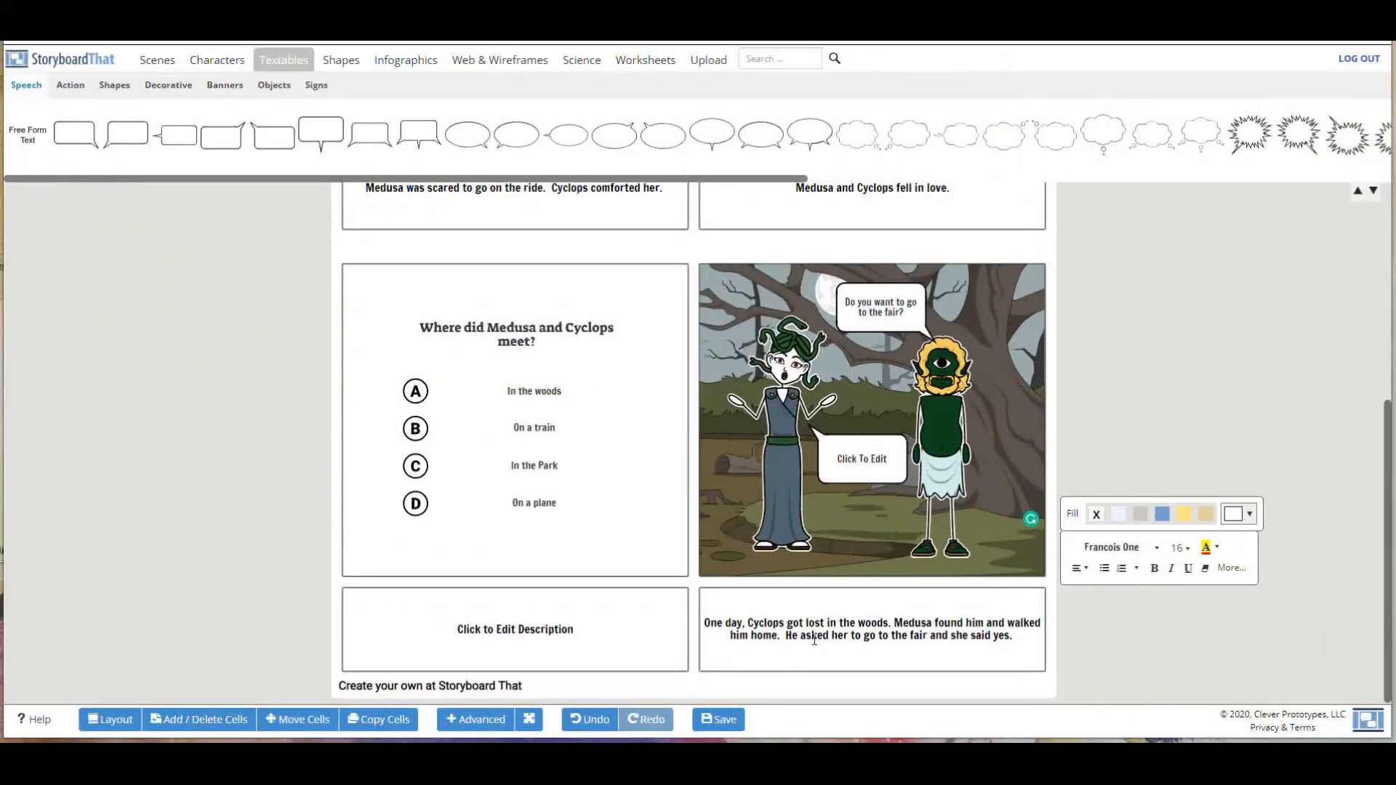
# Replace "He" before "asked her" in the fourth cell's description with "Cyclops was grateful and"
pyautogui.press('BackSpace')
pyautogui.press('BackSpace')
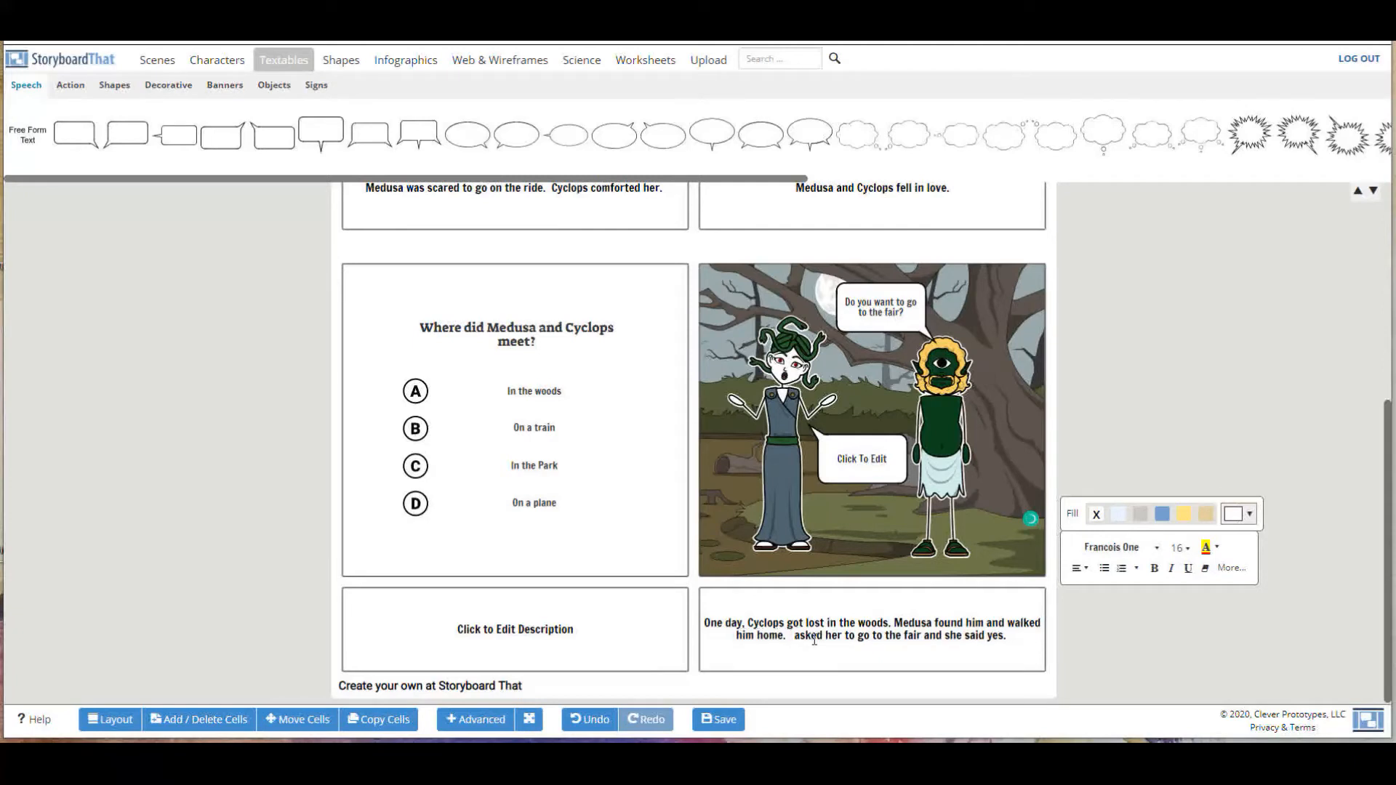
pyautogui.write('Cyclops was')
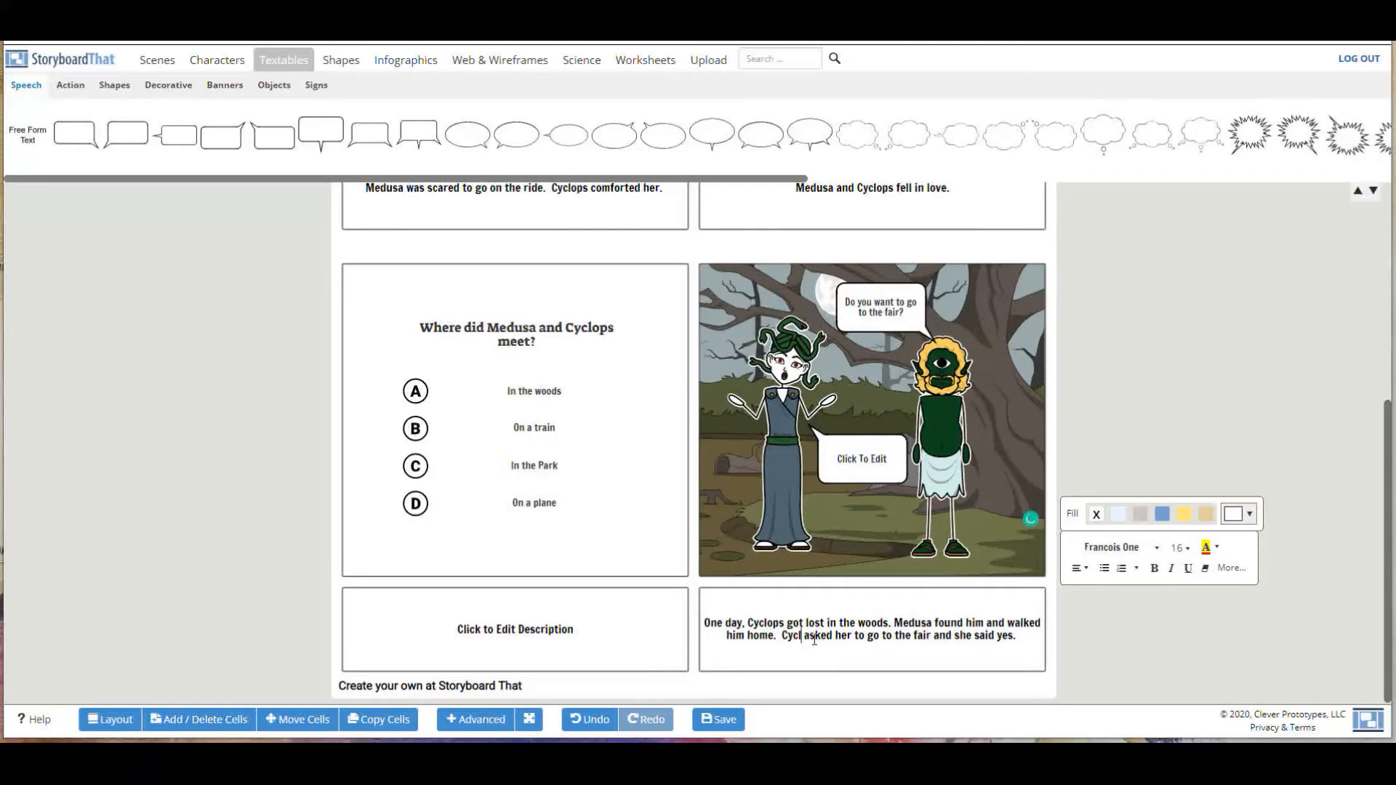
pyautogui.write(' grateful dn')
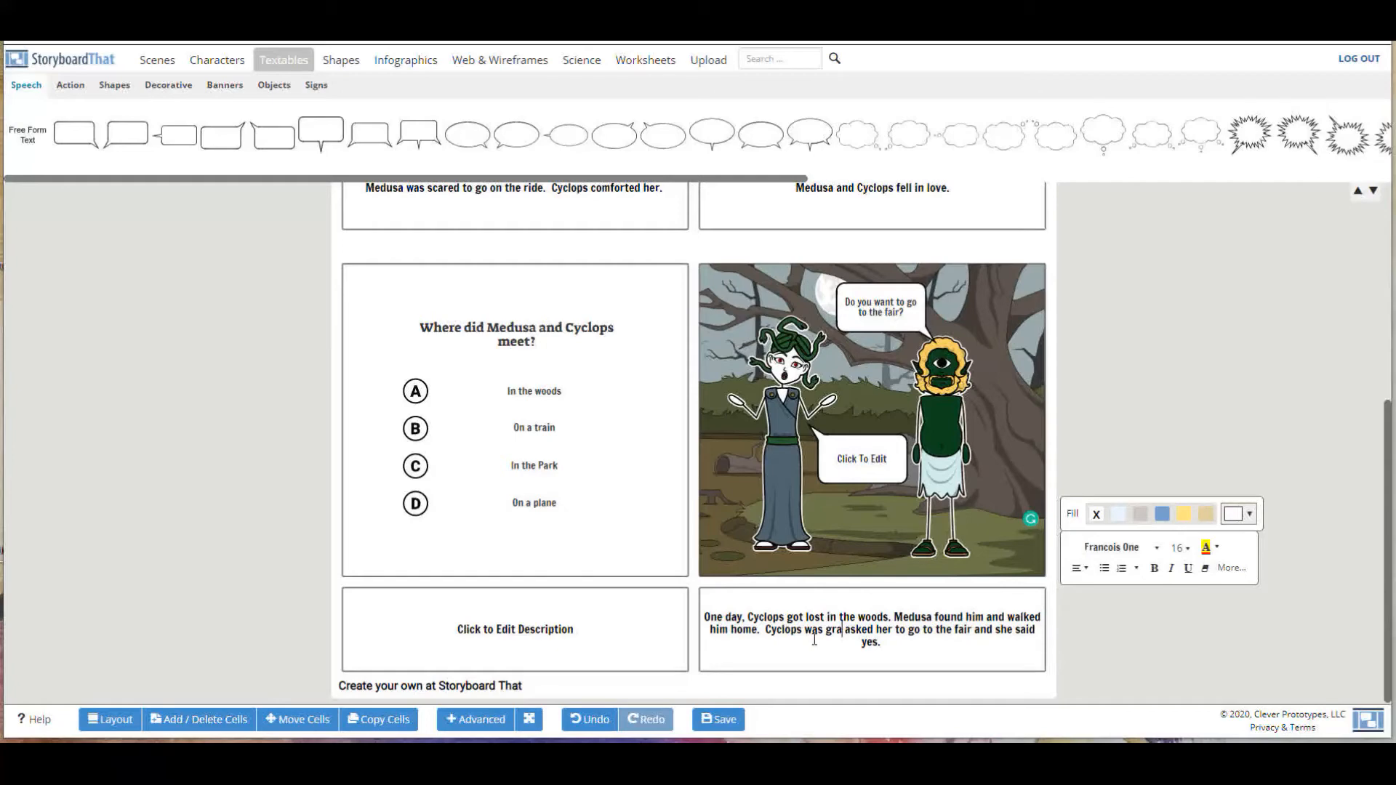
pyautogui.press('BackSpace')
pyautogui.press('BackSpace')
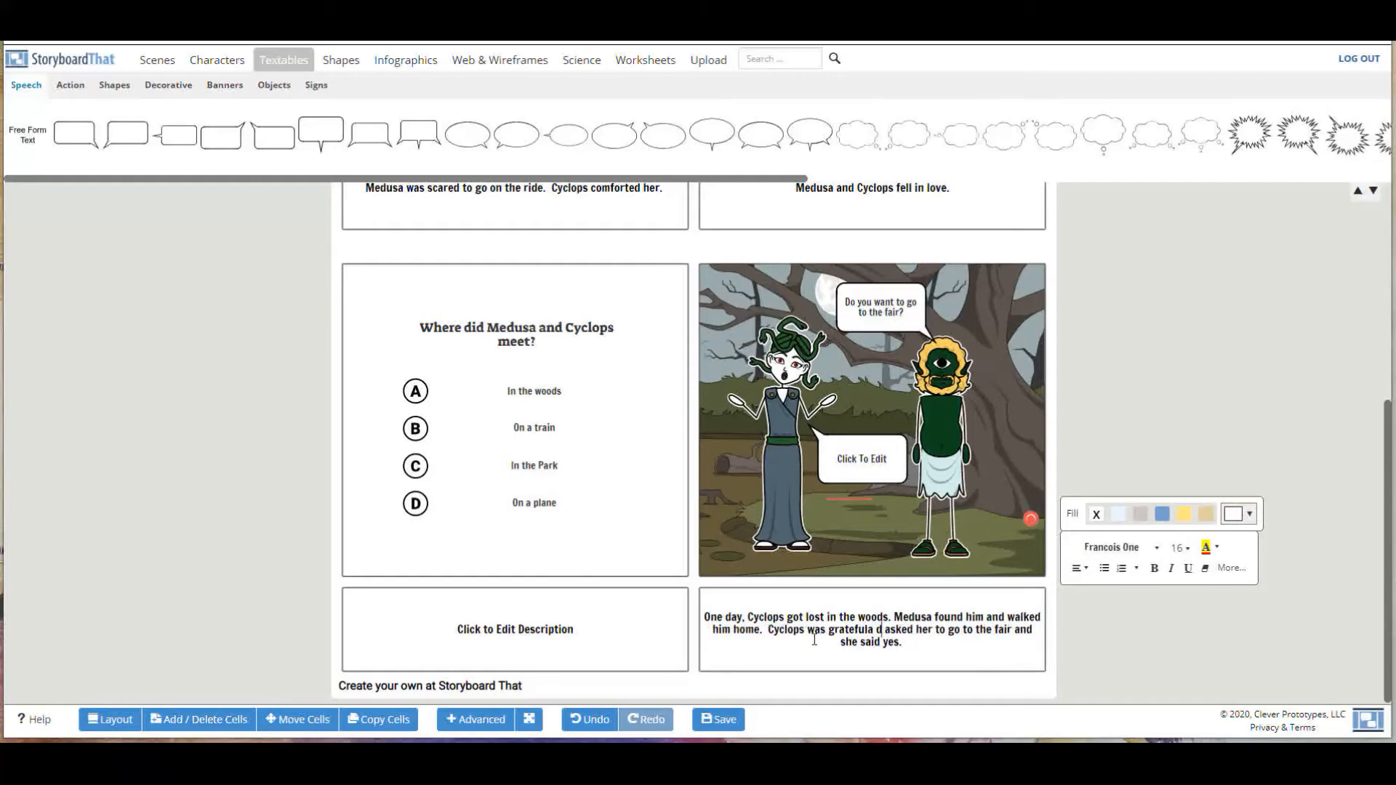
pyautogui.press('BackSpace')
pyautogui.press('BackSpace')
pyautogui.press('BackSpace')
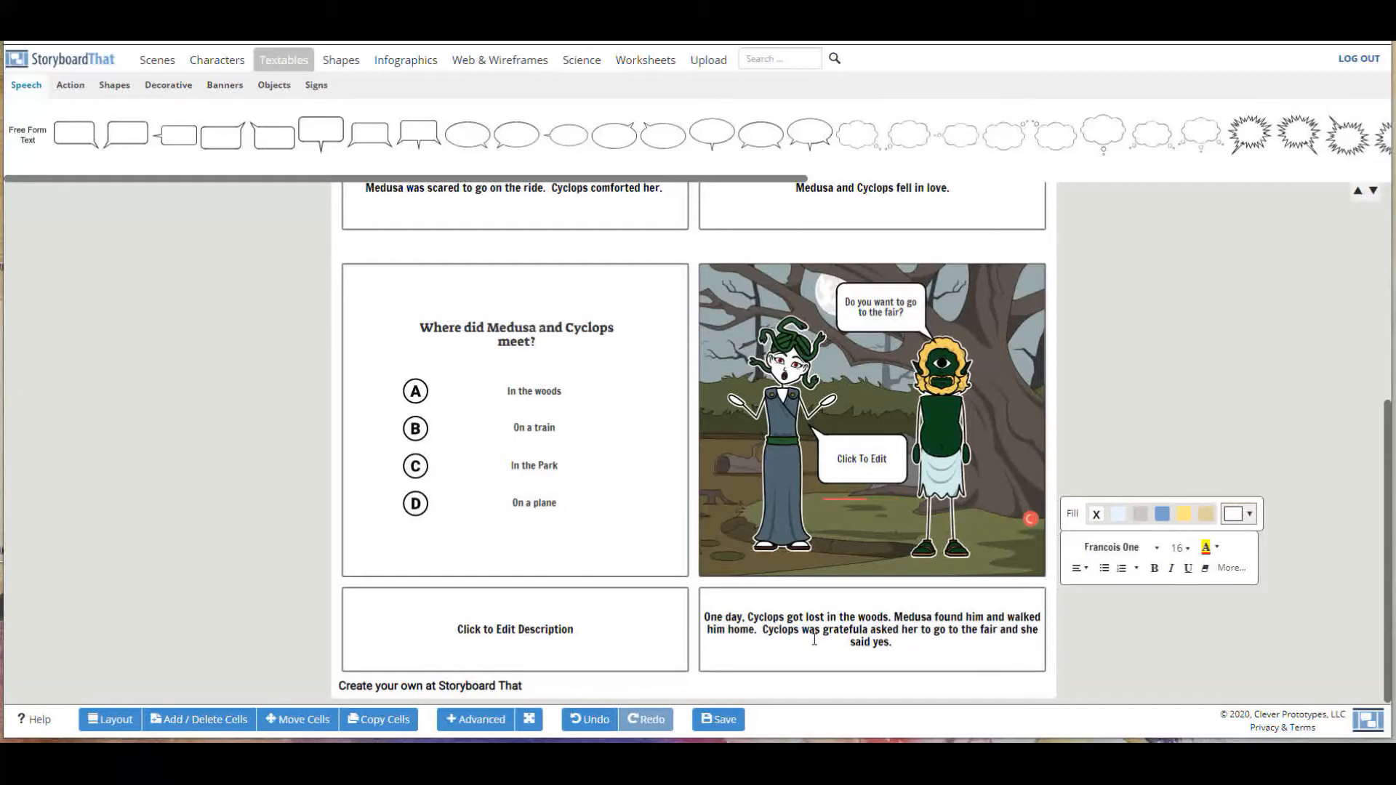
pyautogui.write('ul')
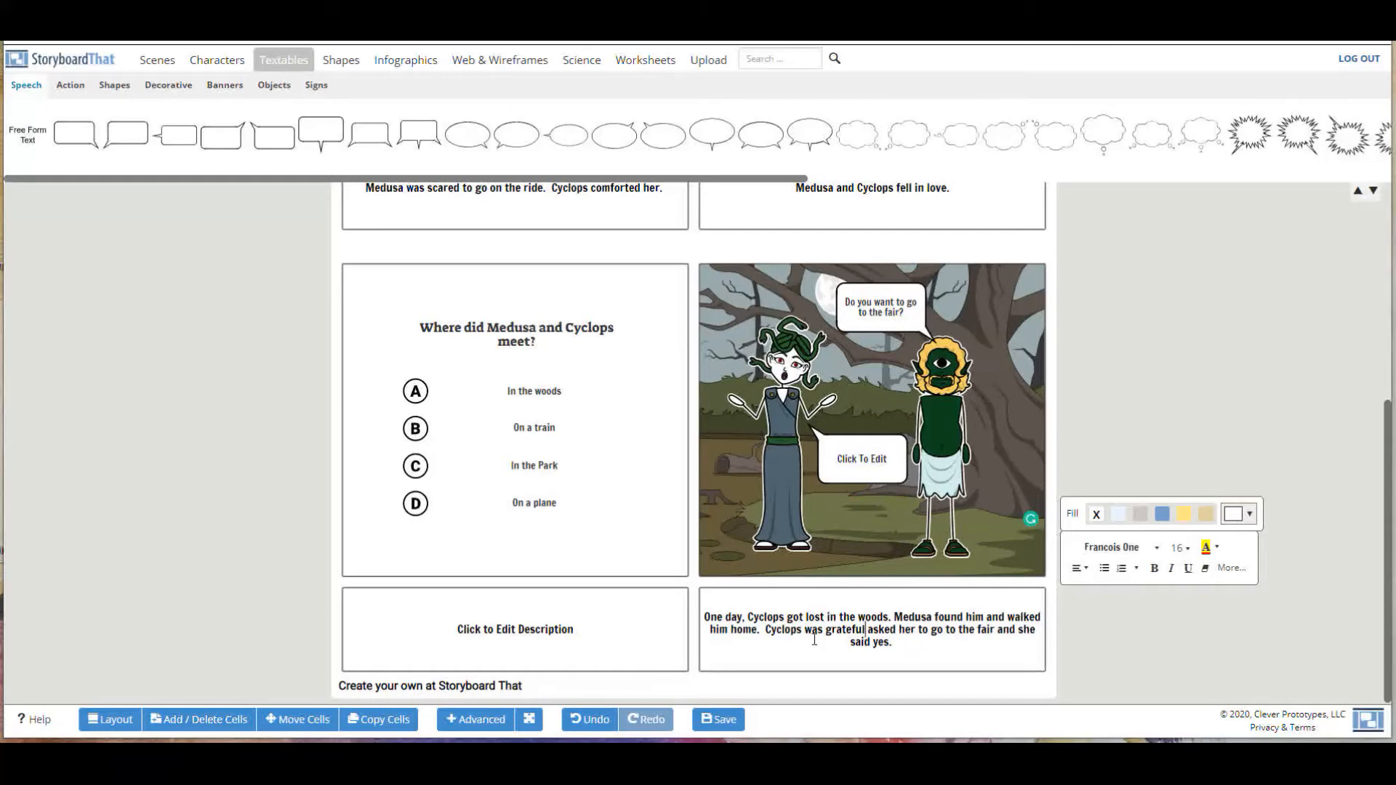
pyautogui.write(' and a')
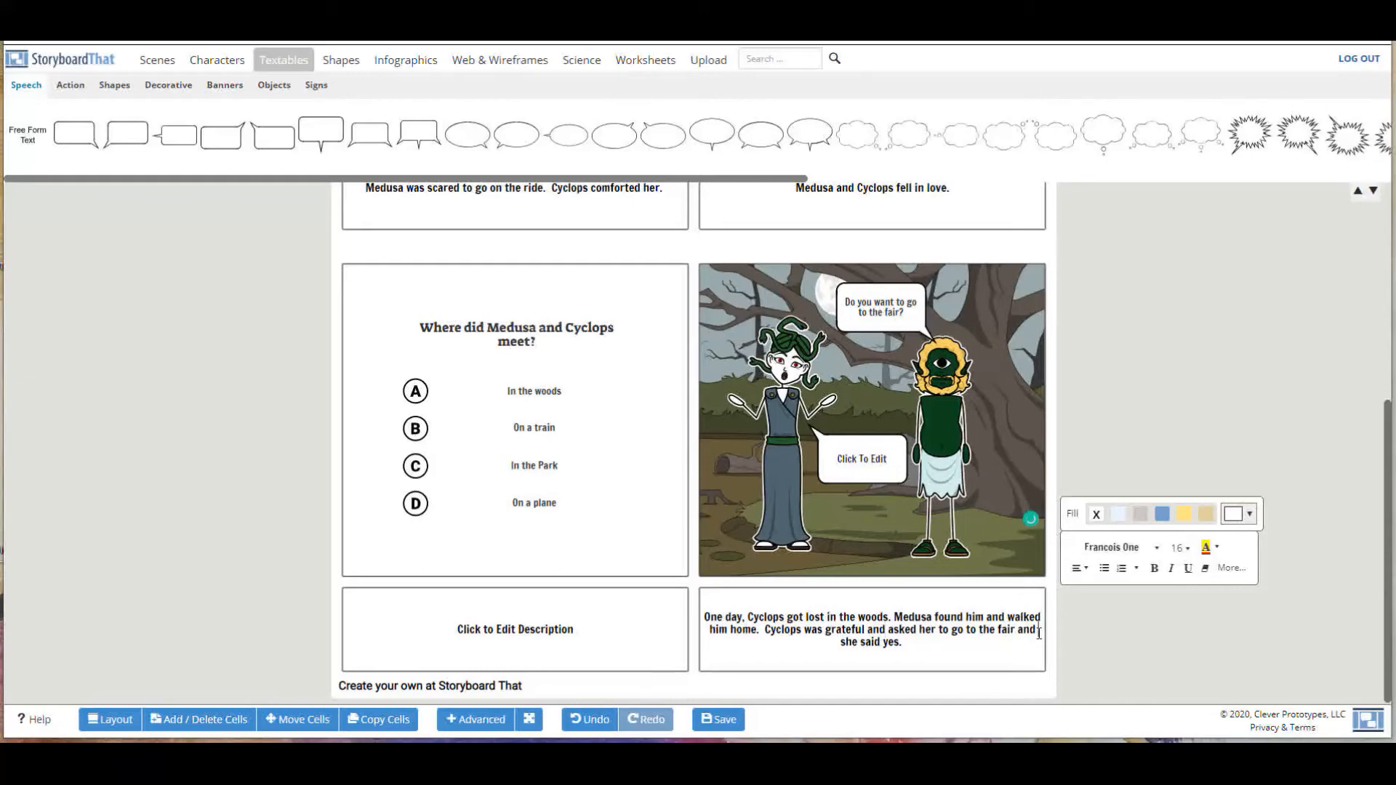
# Replace "and she said yes" in the fourth cell's description so the sentence ends with "to the fair on Saturday."
pyautogui.press('BackSpace')
pyautogui.press('BackSpace')
pyautogui.press('BackSpace')
pyautogui.press('BackSpace')
pyautogui.press('BackSpace')
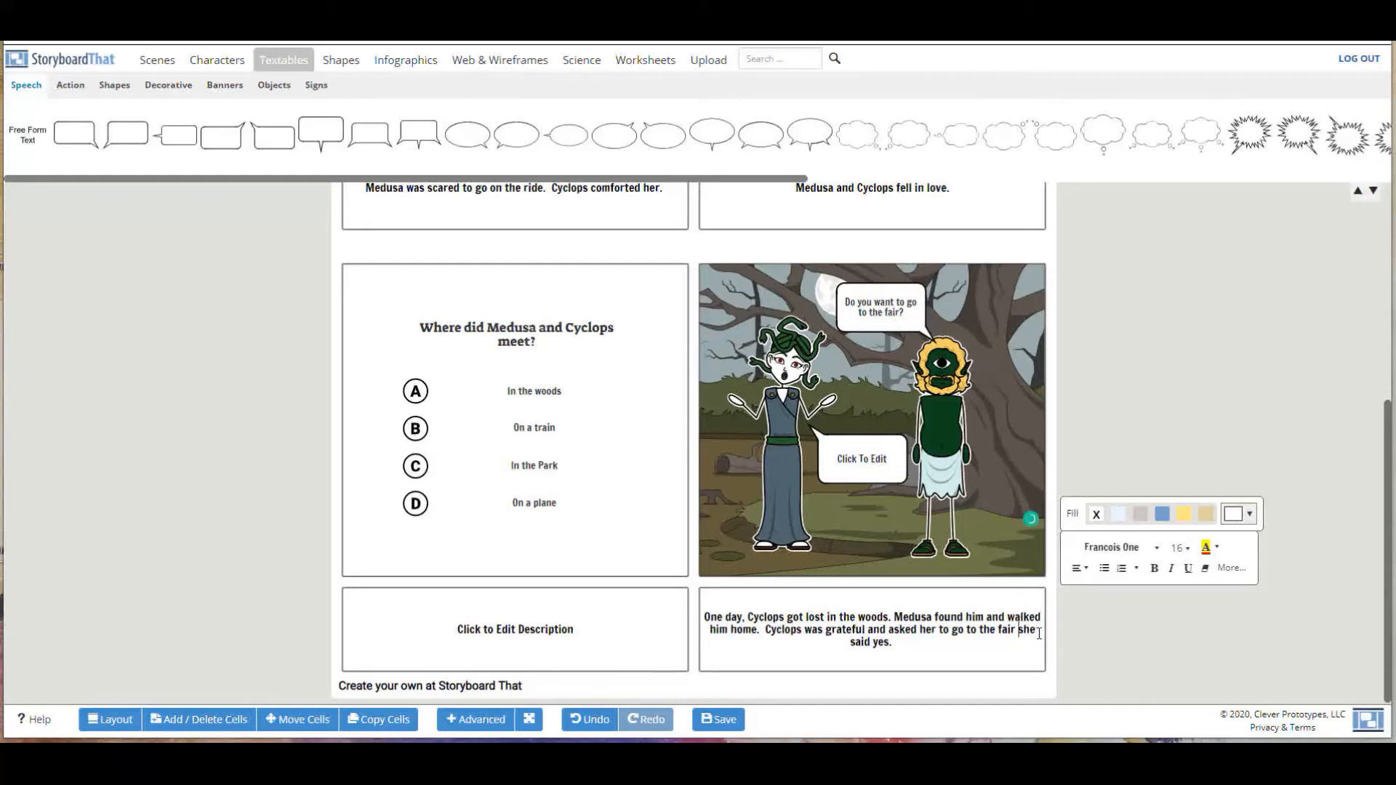
pyautogui.write(',')
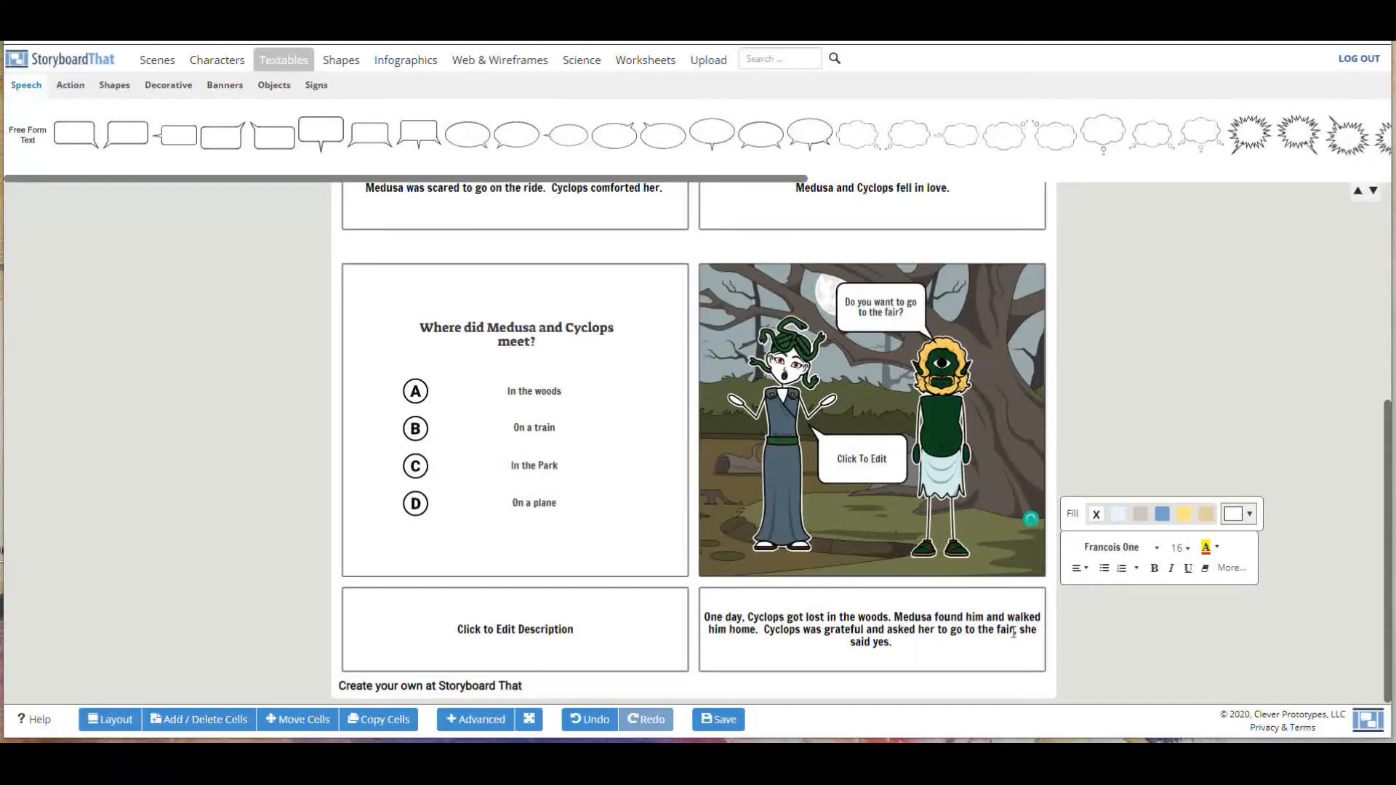
pyautogui.moveTo(1014, 633); pyautogui.dragTo(1047, 649)
pyautogui.press('BackSpace')
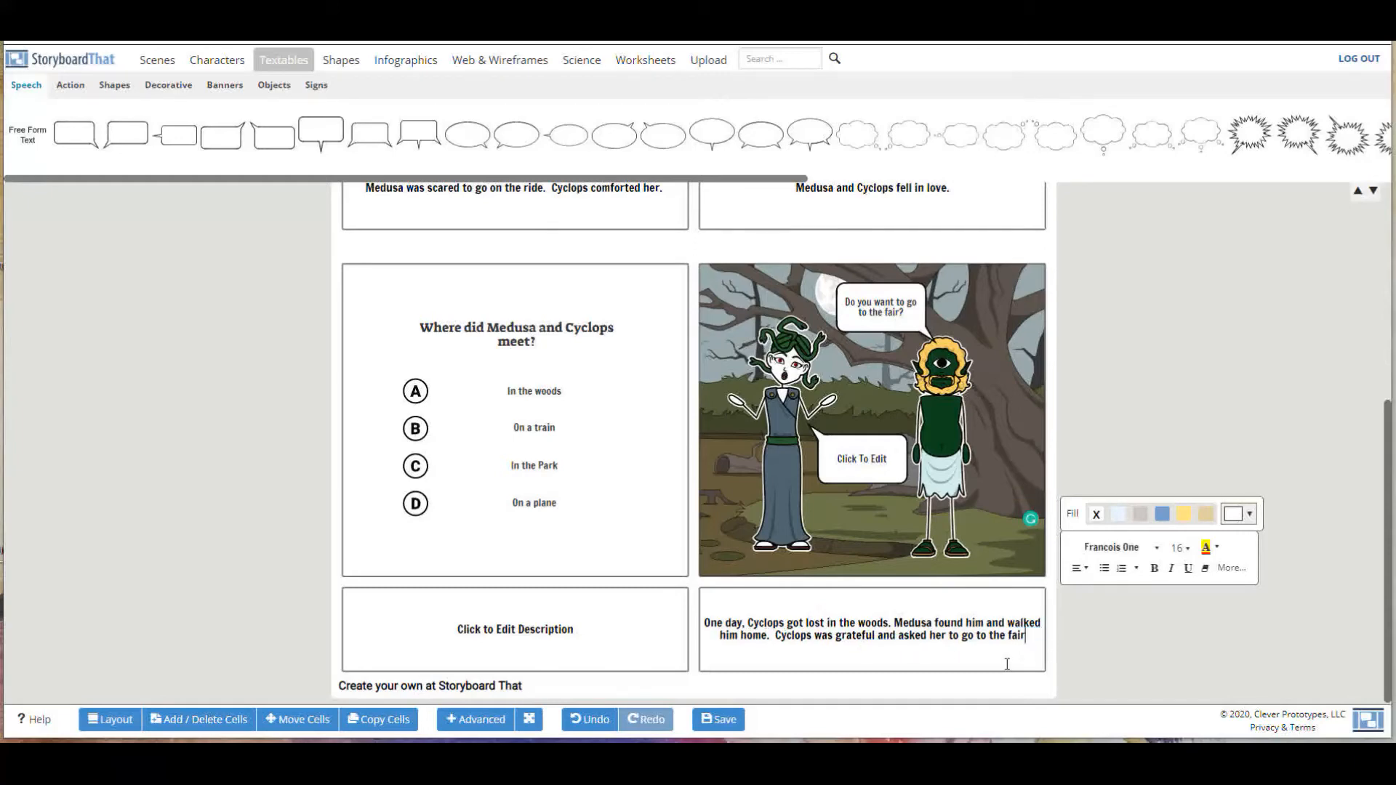
pyautogui.write('on ')
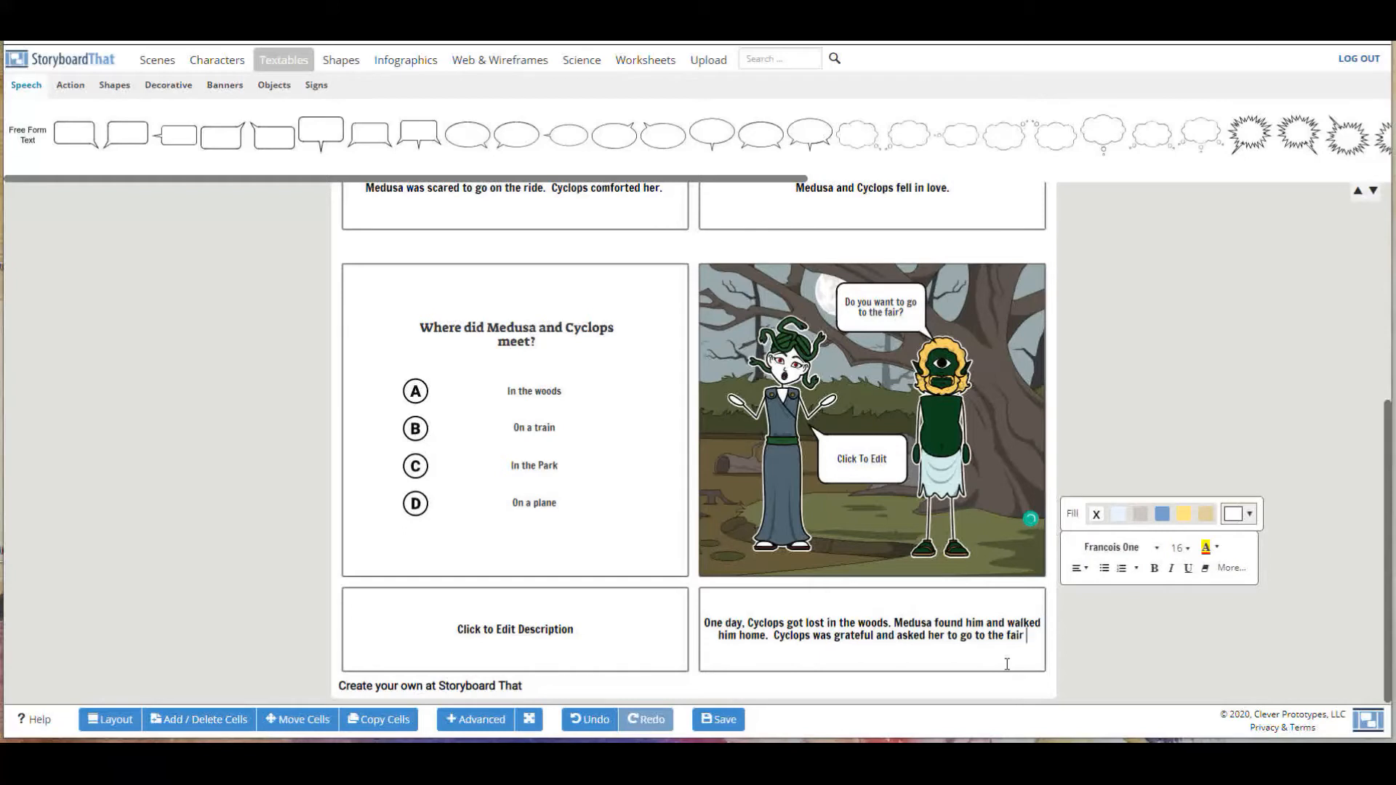
pyautogui.write('Sa')
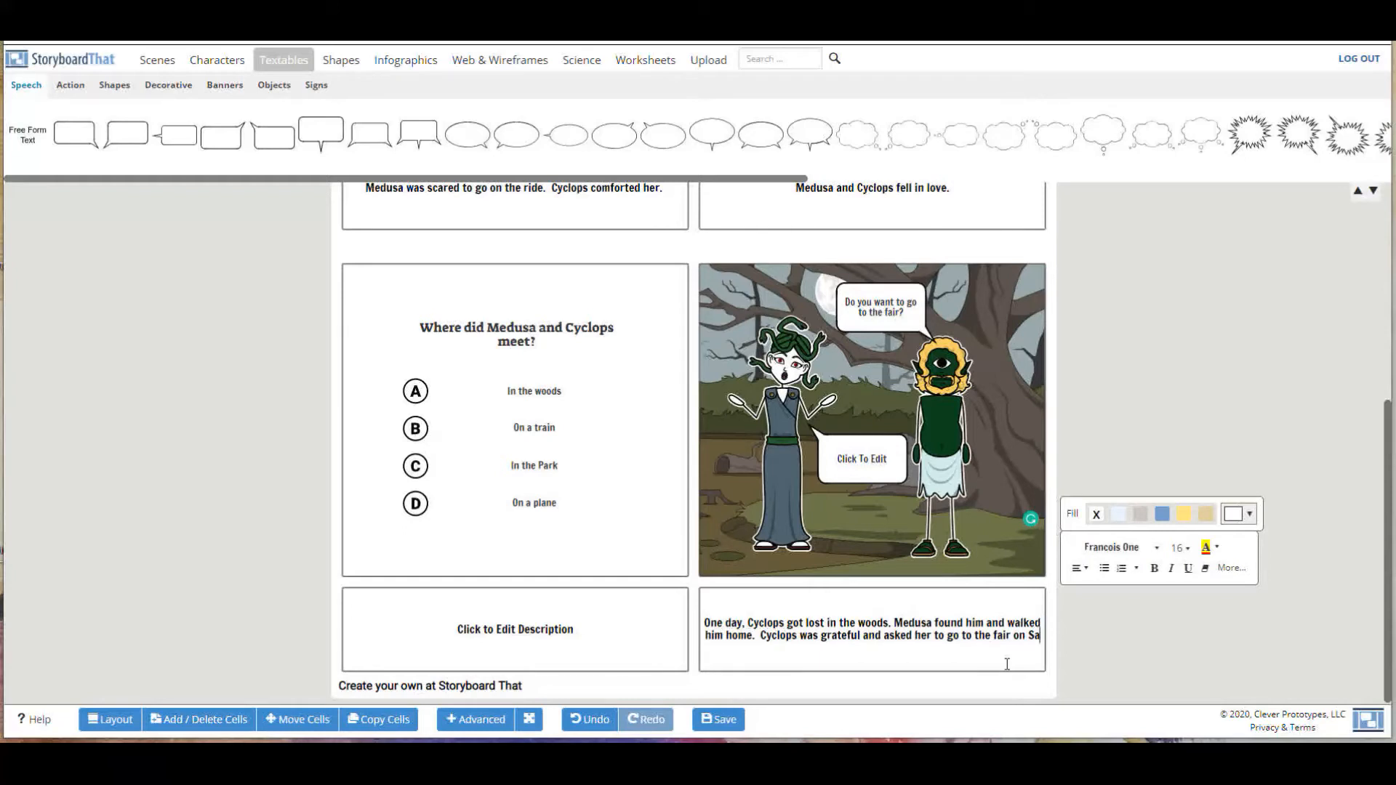
pyautogui.write('turday.')
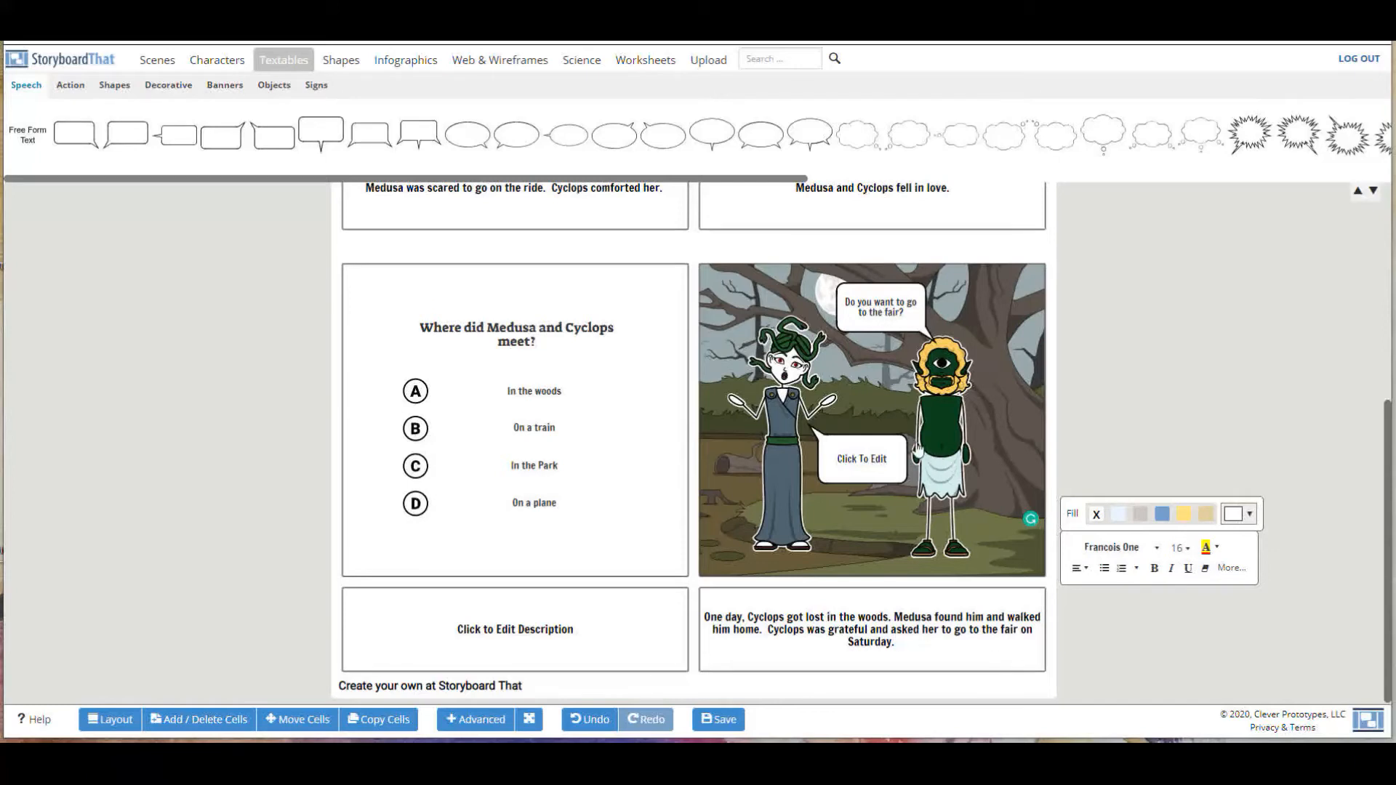
# Enter "Sure!" in Medusa's speech bubble in the forest cell
pyautogui.click(858, 458)
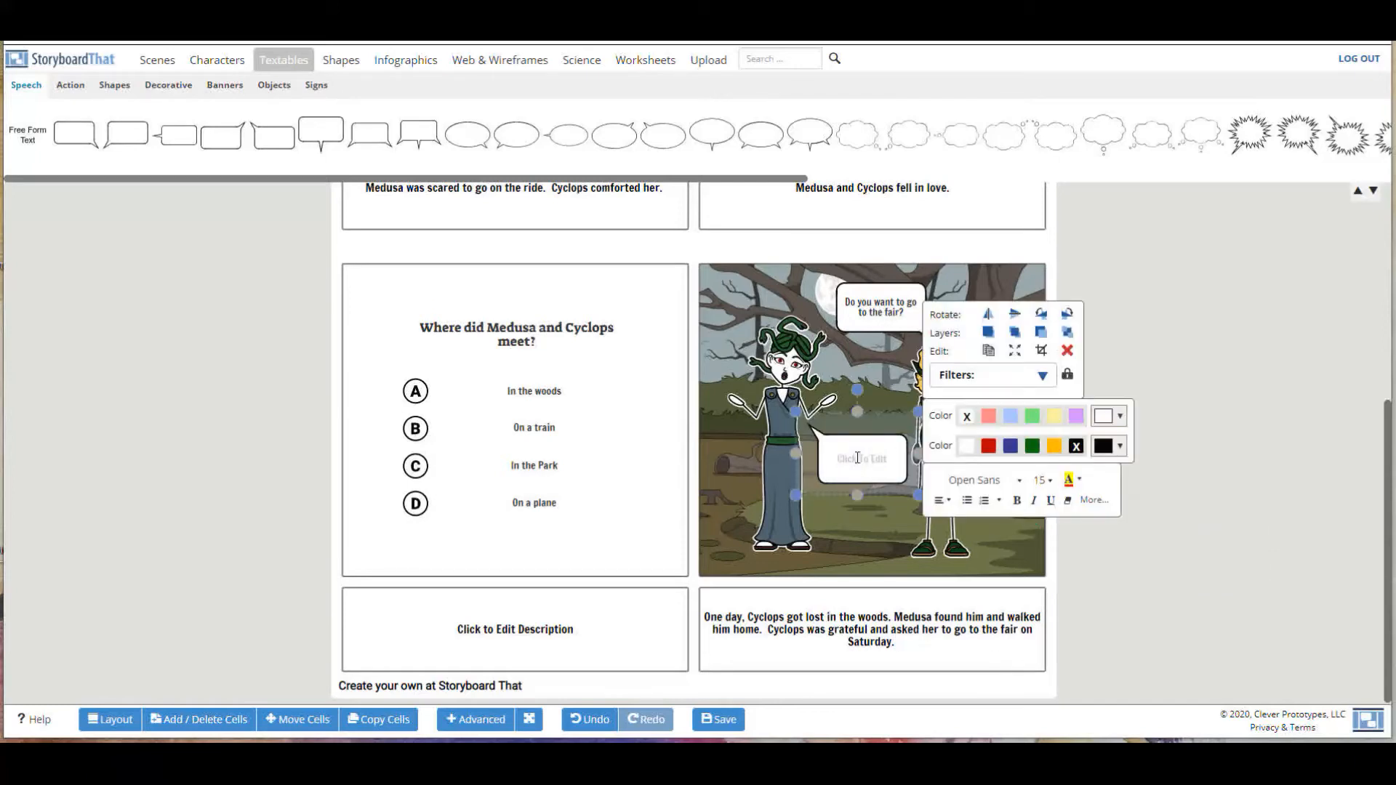
pyautogui.click(858, 458)
pyautogui.write('Sure!')
pyautogui.click(946, 651)
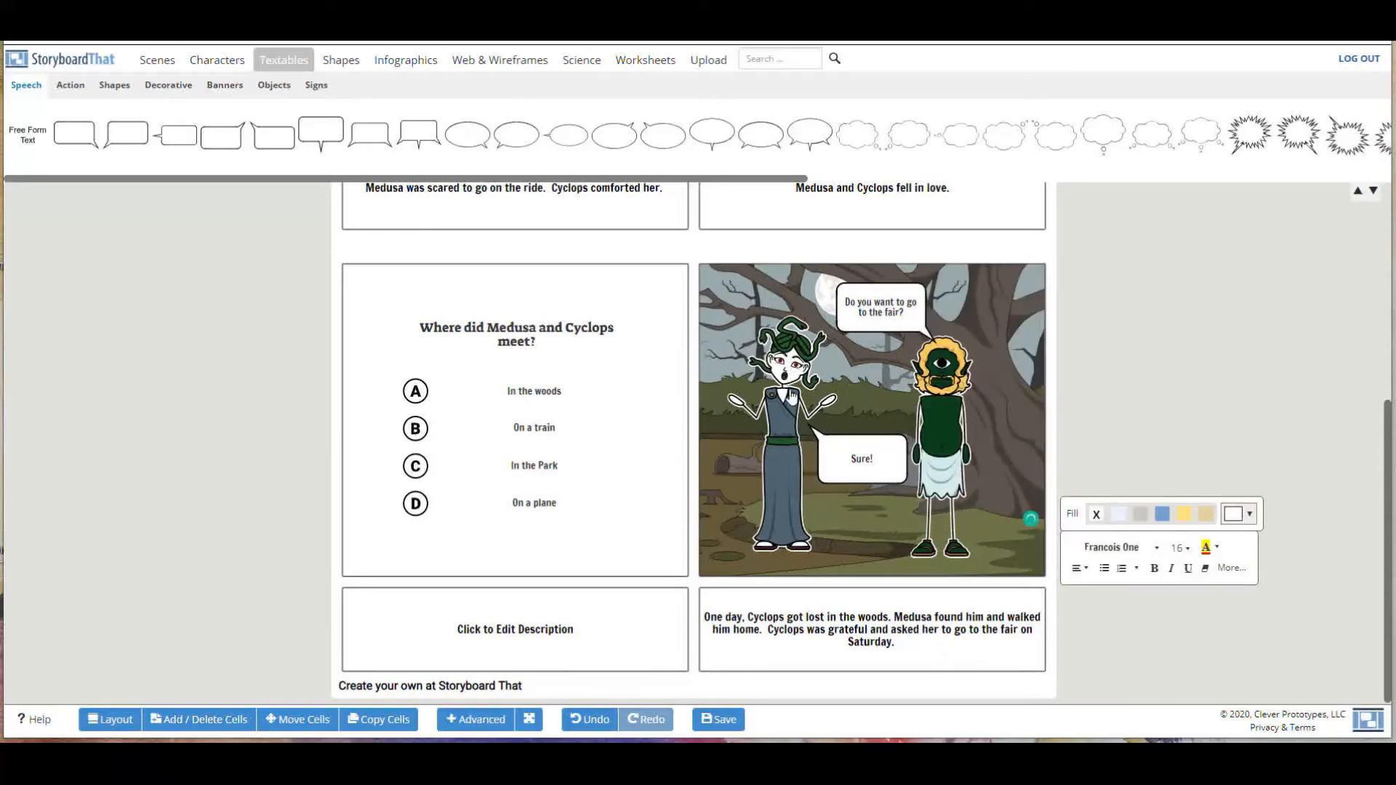
# Give Medusa in the forest cell the first, smiling expression and update her pose
pyautogui.click(793, 375)
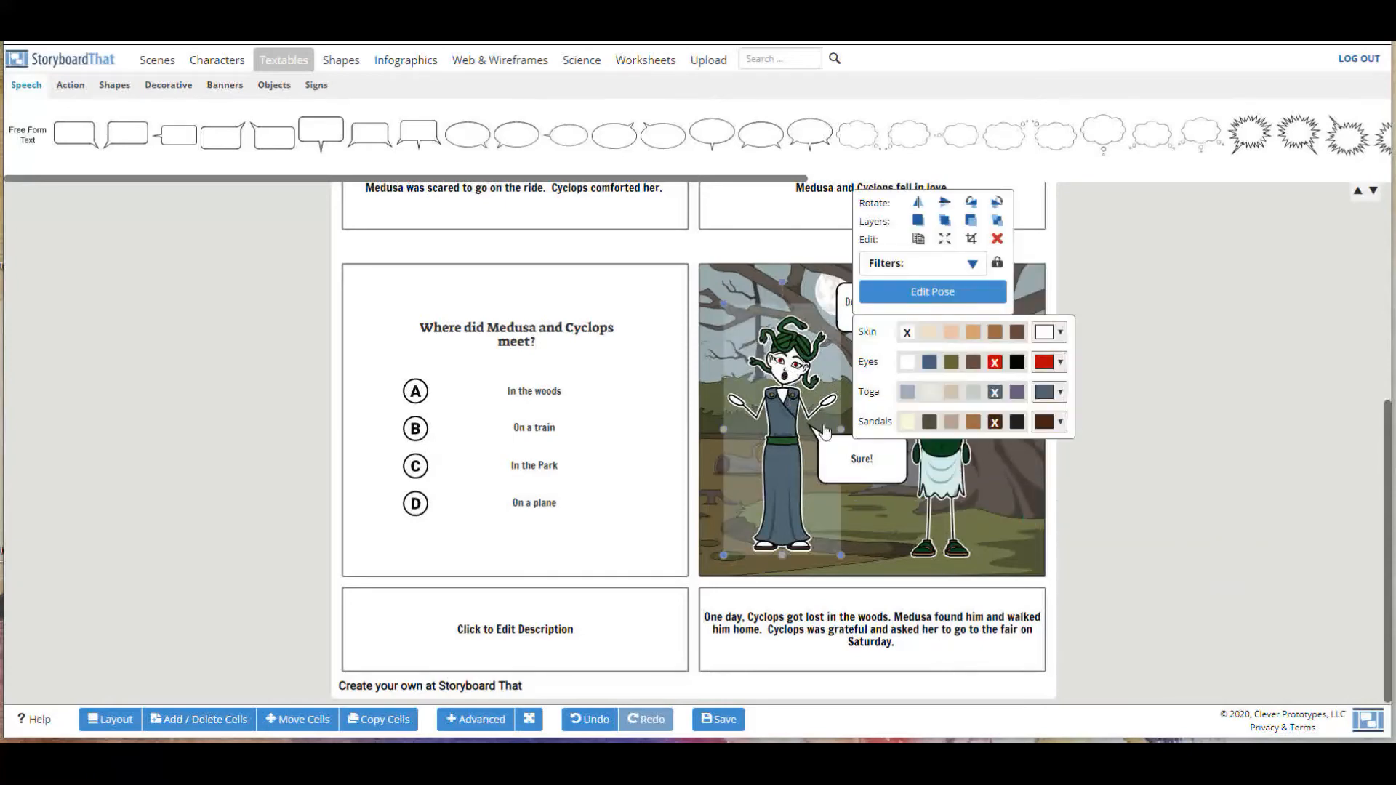
pyautogui.click(885, 293)
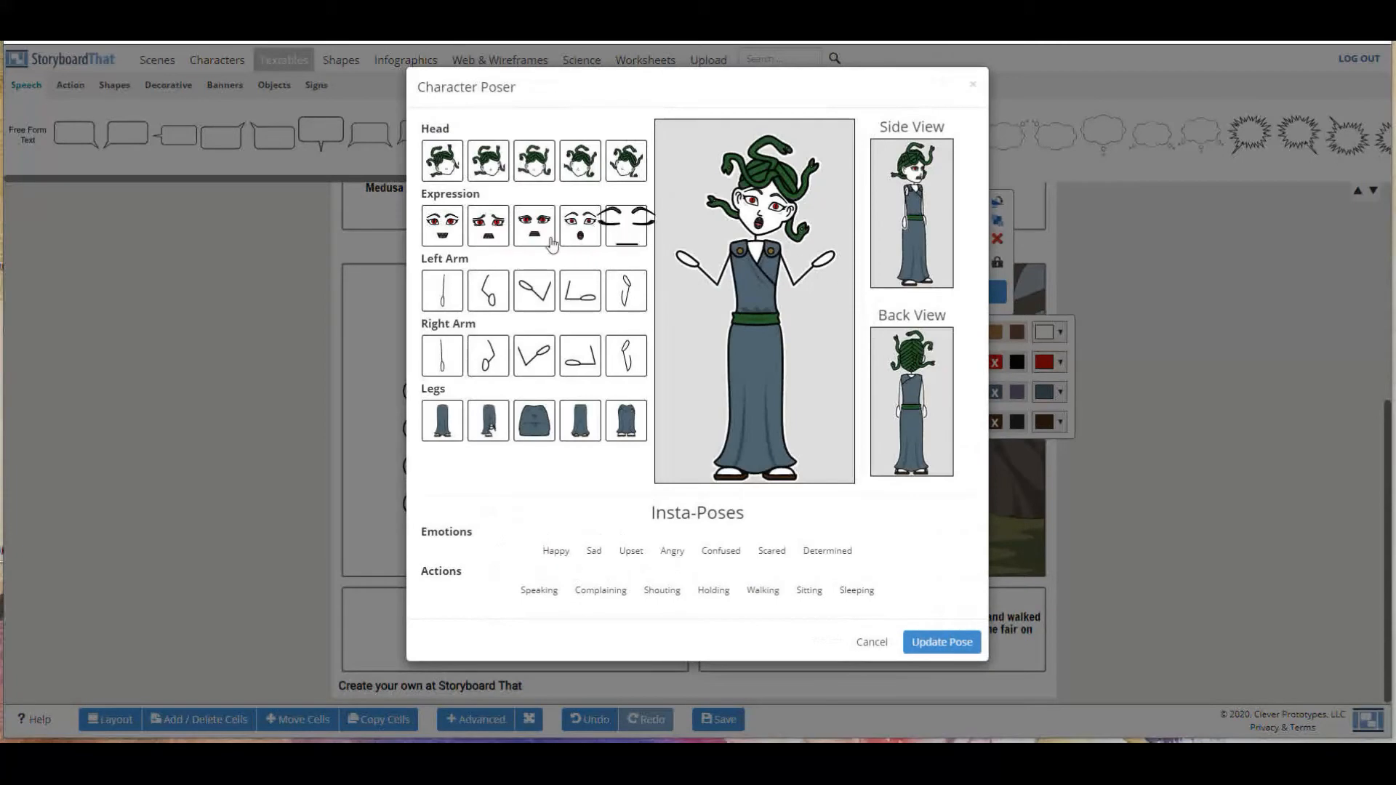
pyautogui.click(452, 231)
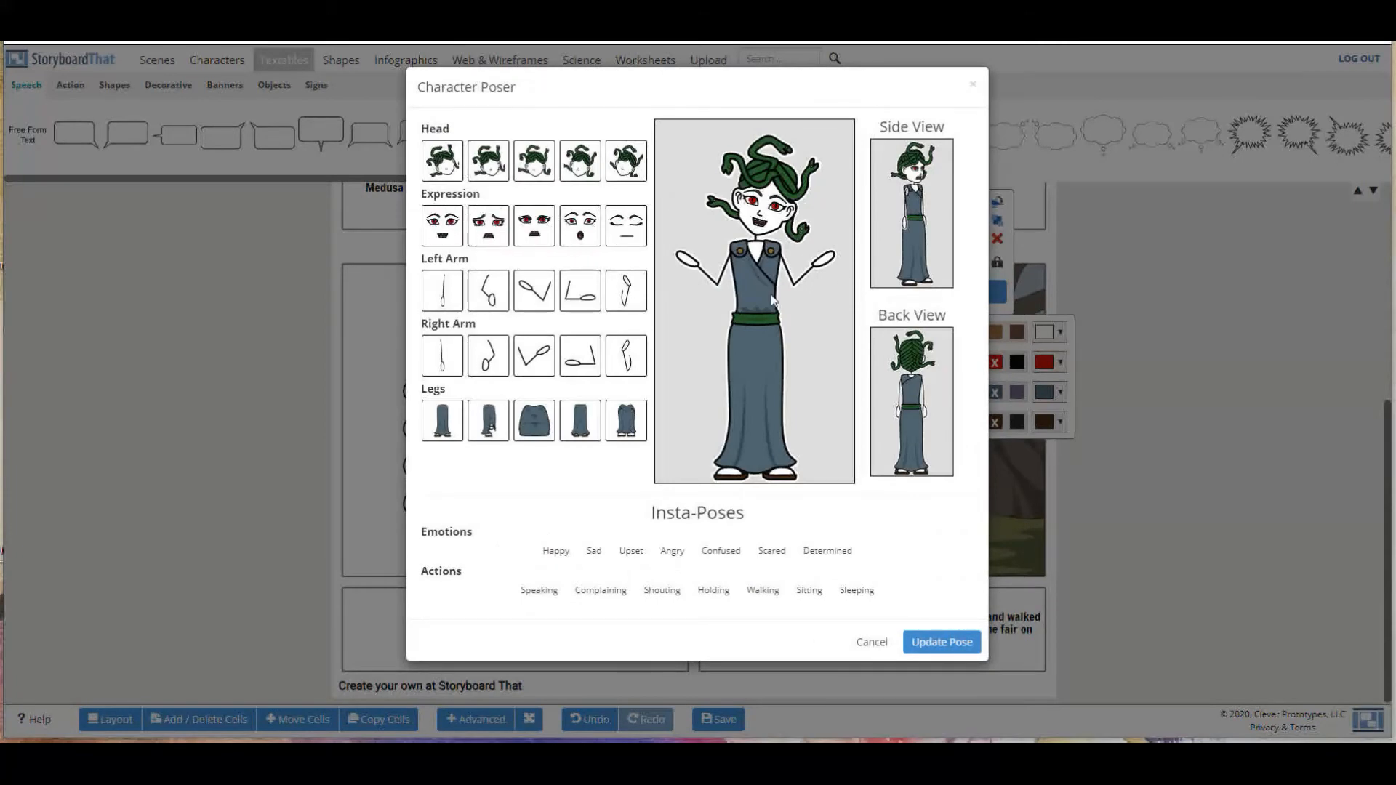
pyautogui.click(945, 642)
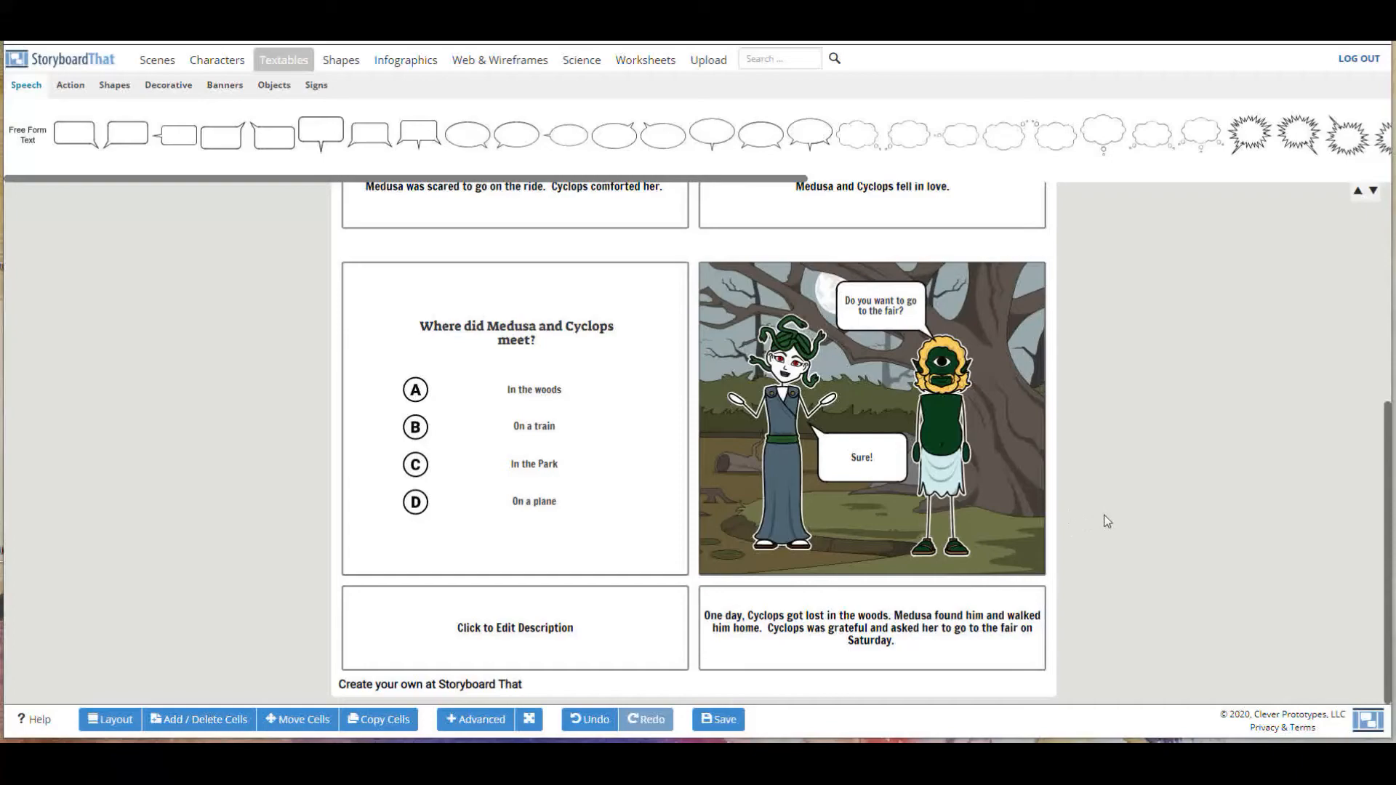
# Start moving cells and swap the forest cell with the fairground cell so the forest comes first
pyautogui.scroll(3, 1103, 521)
pyautogui.scroll(-3, 652, 654)
pyautogui.click(304, 721)
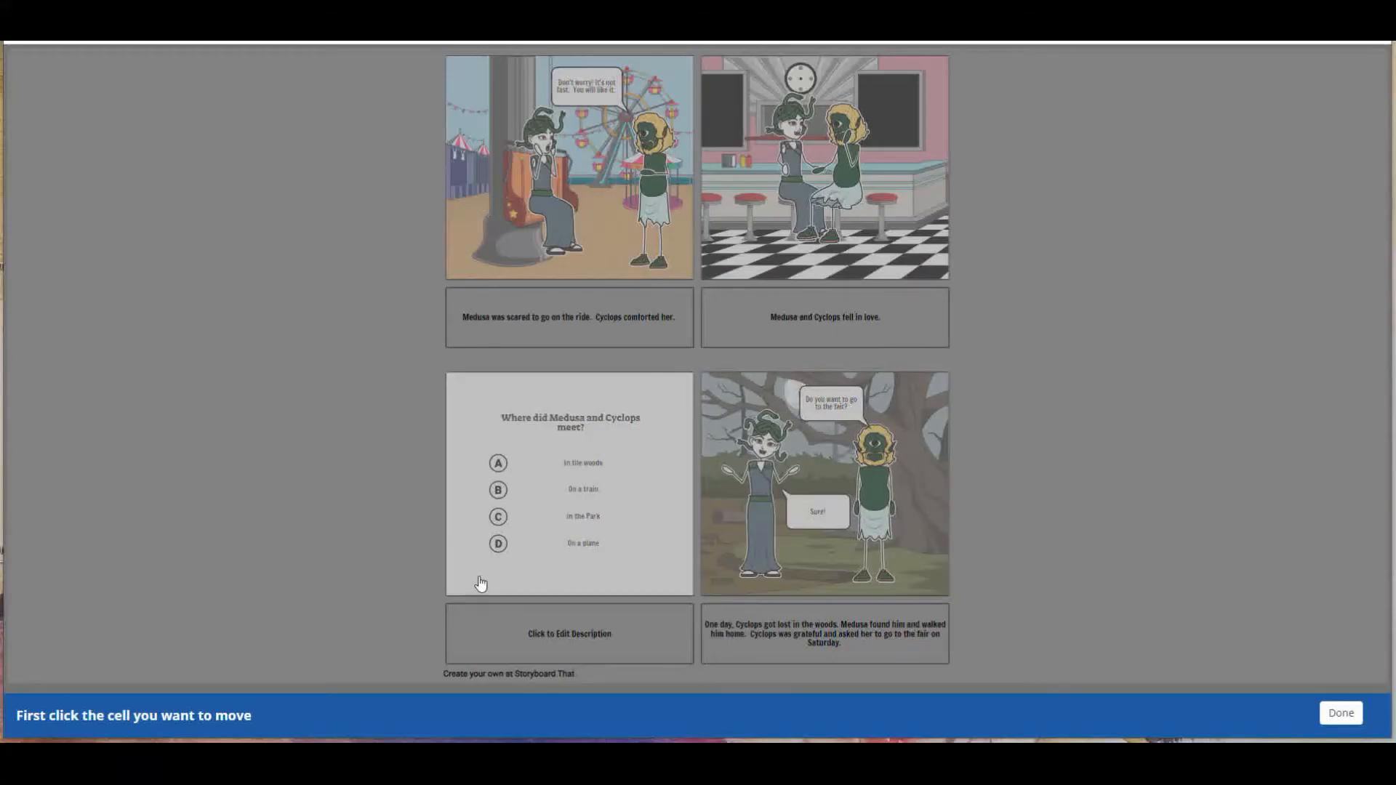
pyautogui.click(782, 522)
pyautogui.click(565, 165)
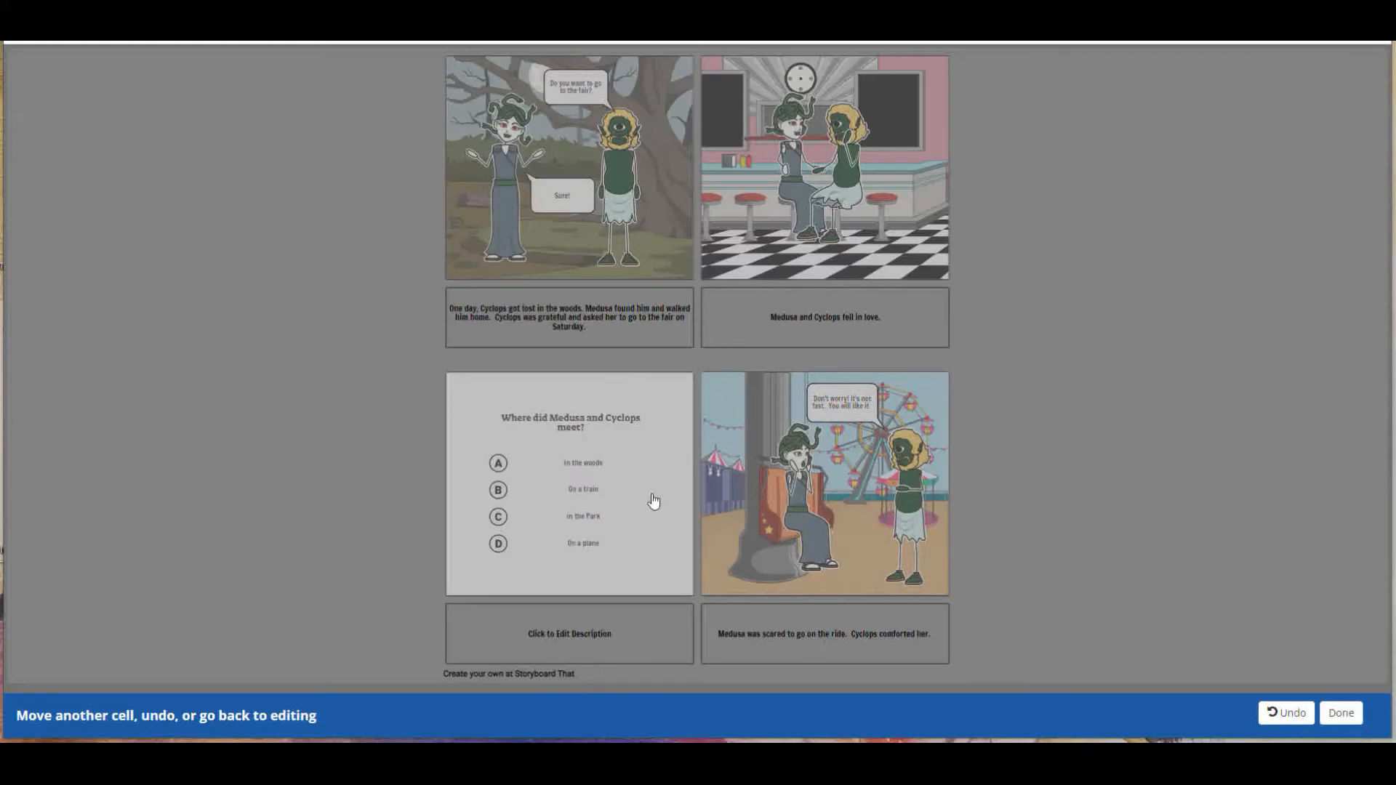
# Swap the diner cell with the fairground cell, move the question cell to the last position, and finish rearranging
pyautogui.click(790, 171)
pyautogui.click(812, 521)
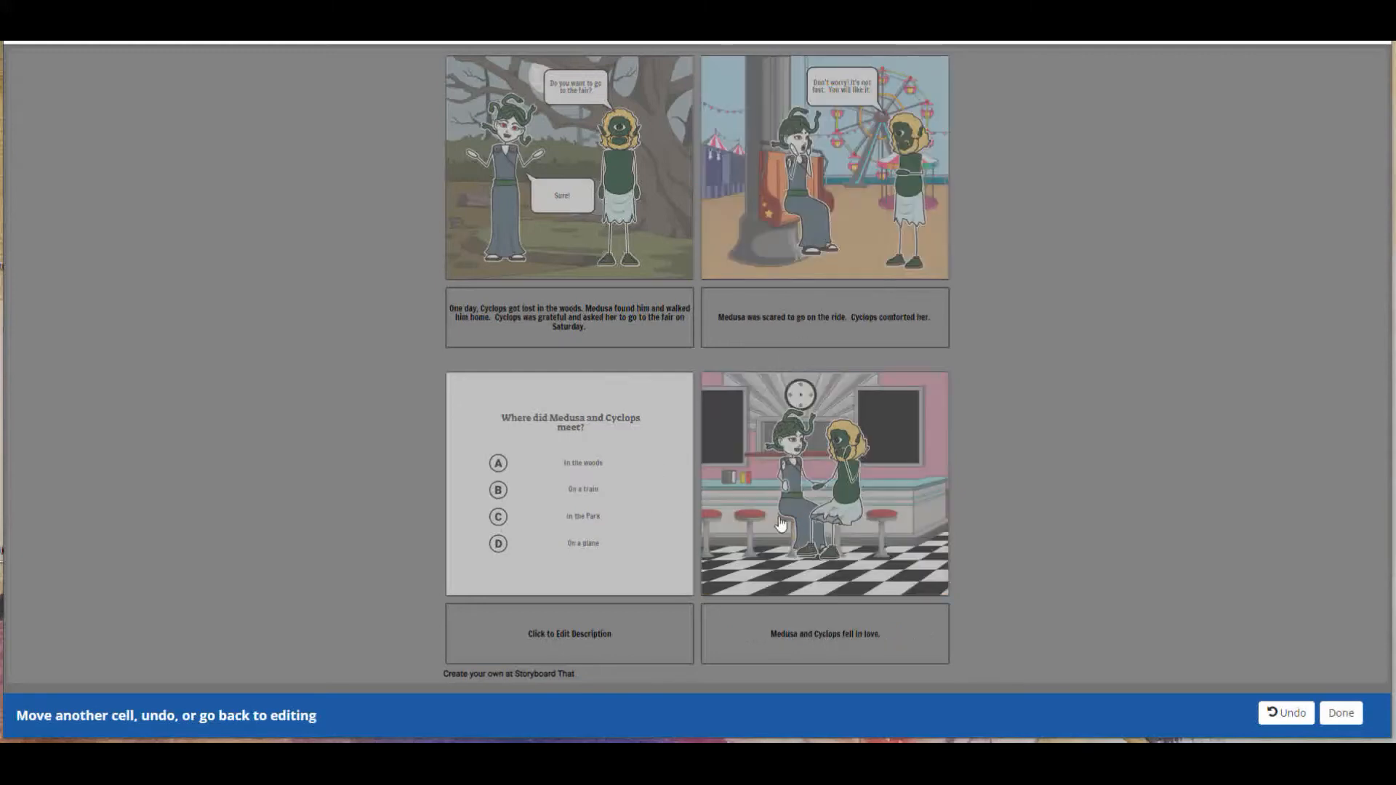
pyautogui.click(579, 488)
pyautogui.click(826, 483)
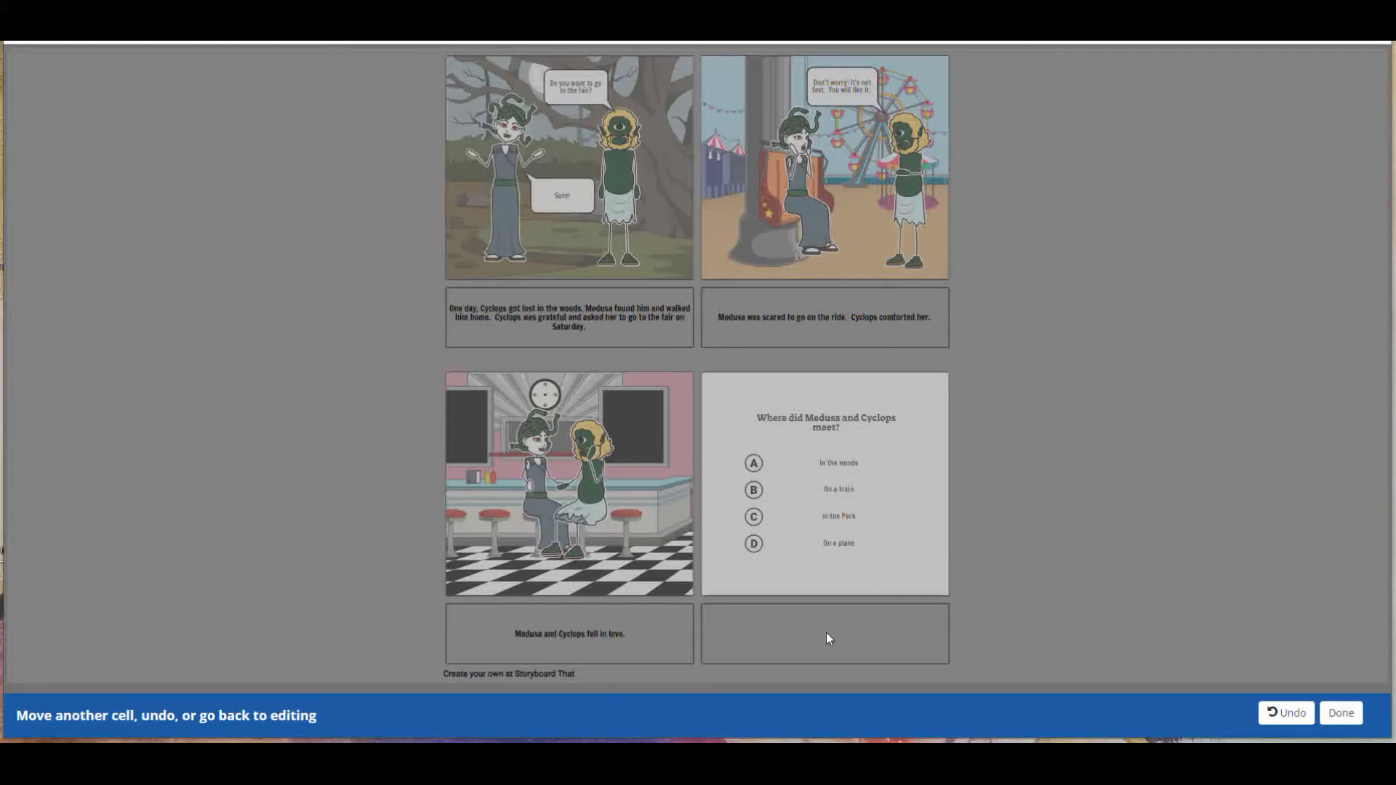
pyautogui.click(1342, 713)
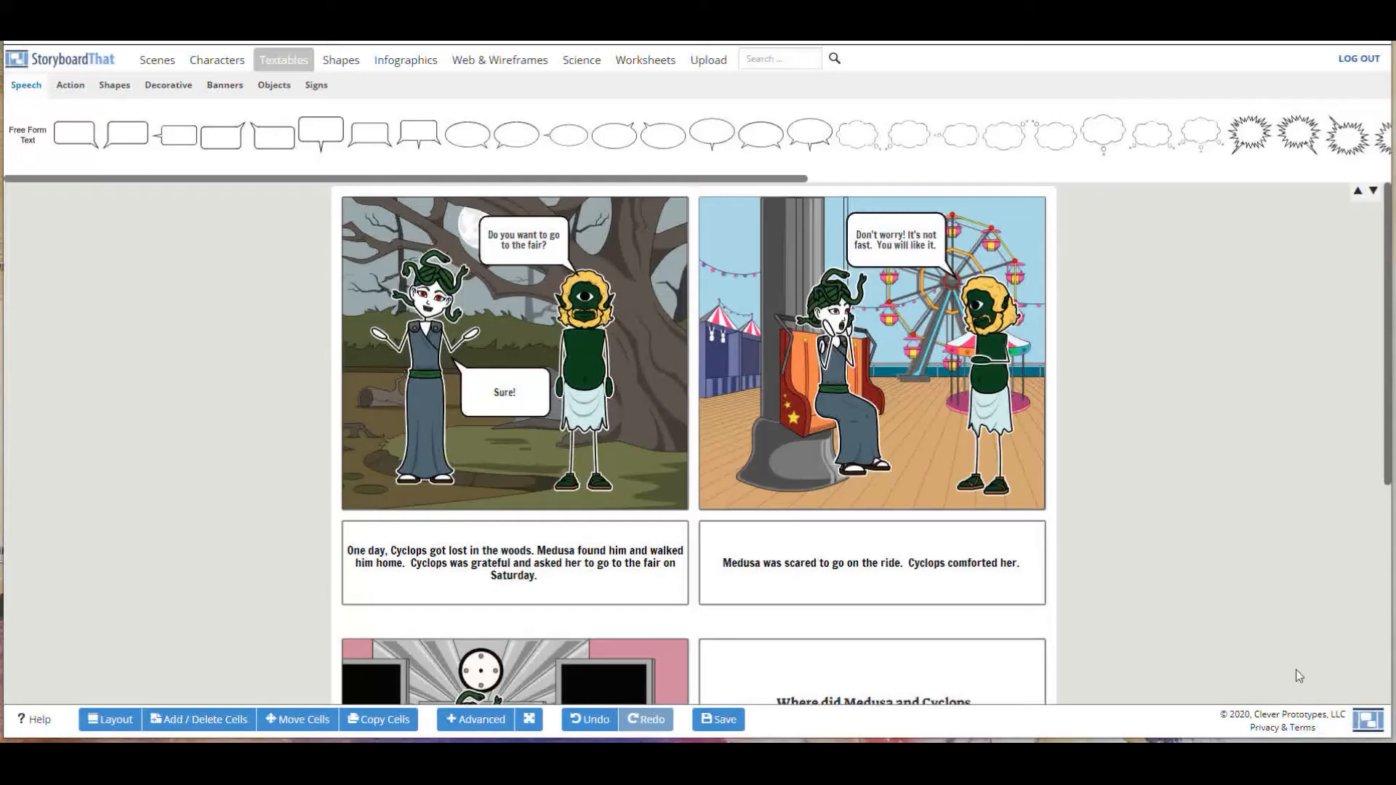
# Enter "Now, answer some questions about the story." as the description of the question cell
pyautogui.scroll(-5, 938, 430)
pyautogui.click(857, 640)
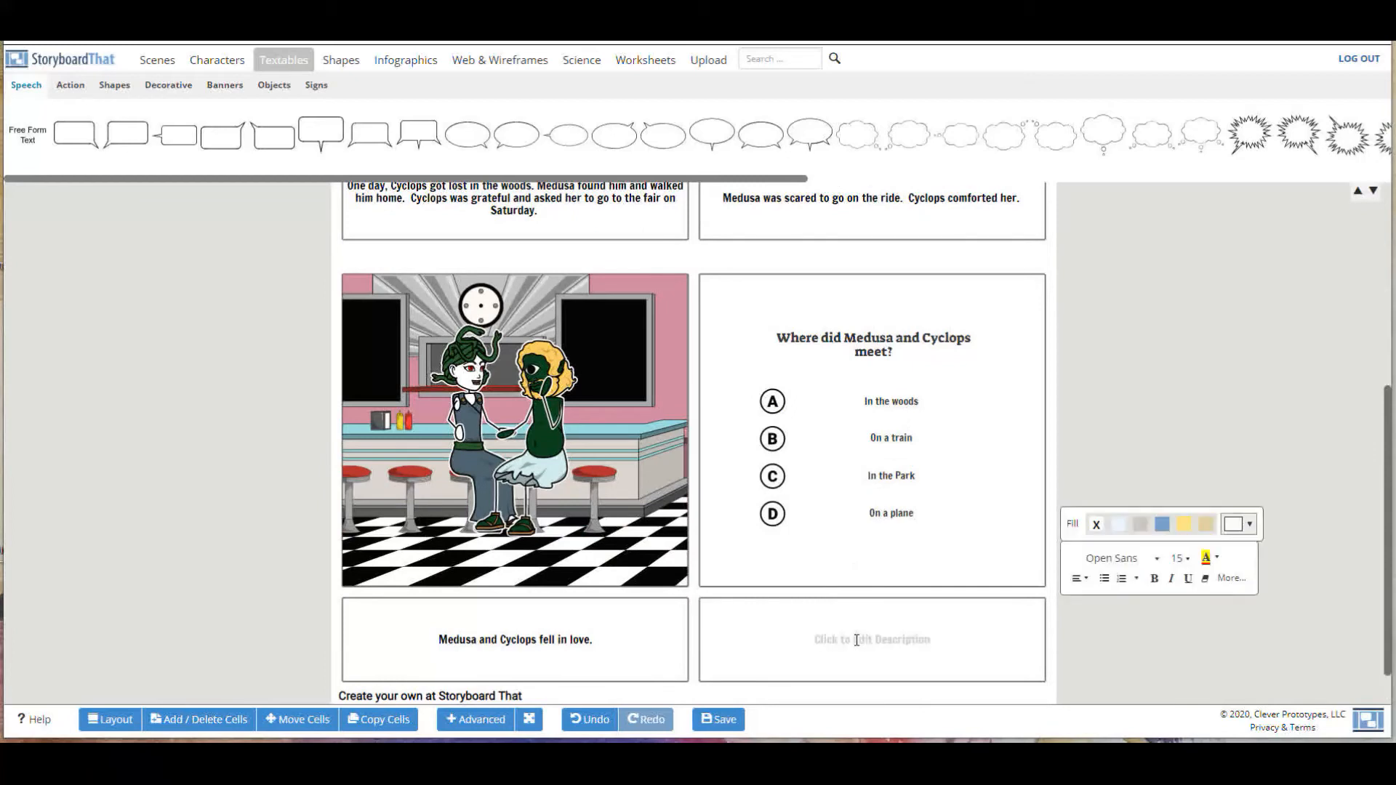
pyautogui.write('Now')
pyautogui.press('BackSpace')
pyautogui.write(', asnsweer the')
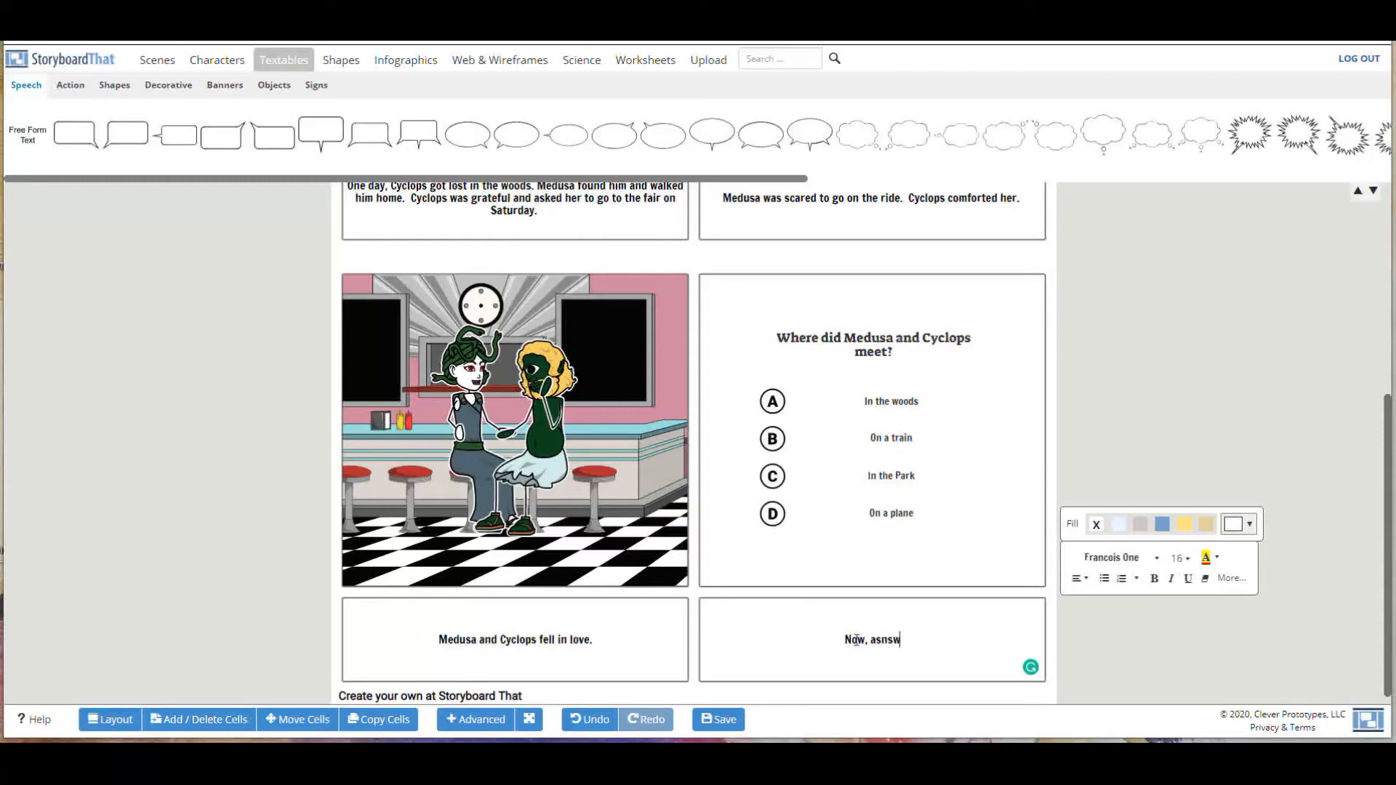
pyautogui.press('BackSpace')
pyautogui.press('BackSpace')
pyautogui.press('BackSpace')
pyautogui.press('BackSpace')
pyautogui.press('BackSpace')
pyautogui.press('BackSpace')
pyautogui.press('BackSpace')
pyautogui.press('BackSpace')
pyautogui.press('BackSpace')
pyautogui.press('BackSpace')
pyautogui.press('BackSpace')
pyautogui.press('BackSpace')
pyautogui.press('BackSpace')
pyautogui.write('answer some questions about the story.')
# Enlarge the asset library and look through the available worksheet assets
pyautogui.click(512, 59)
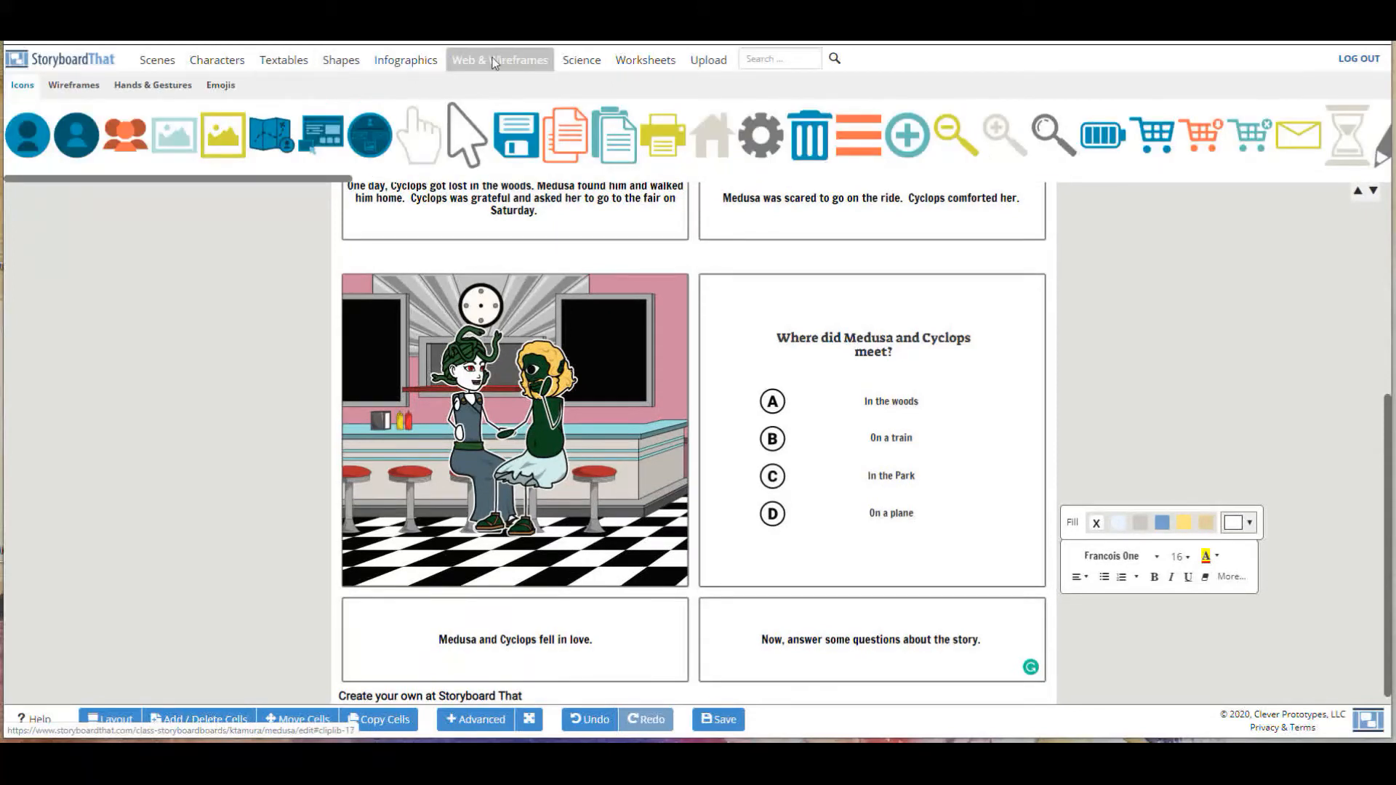
pyautogui.click(669, 64)
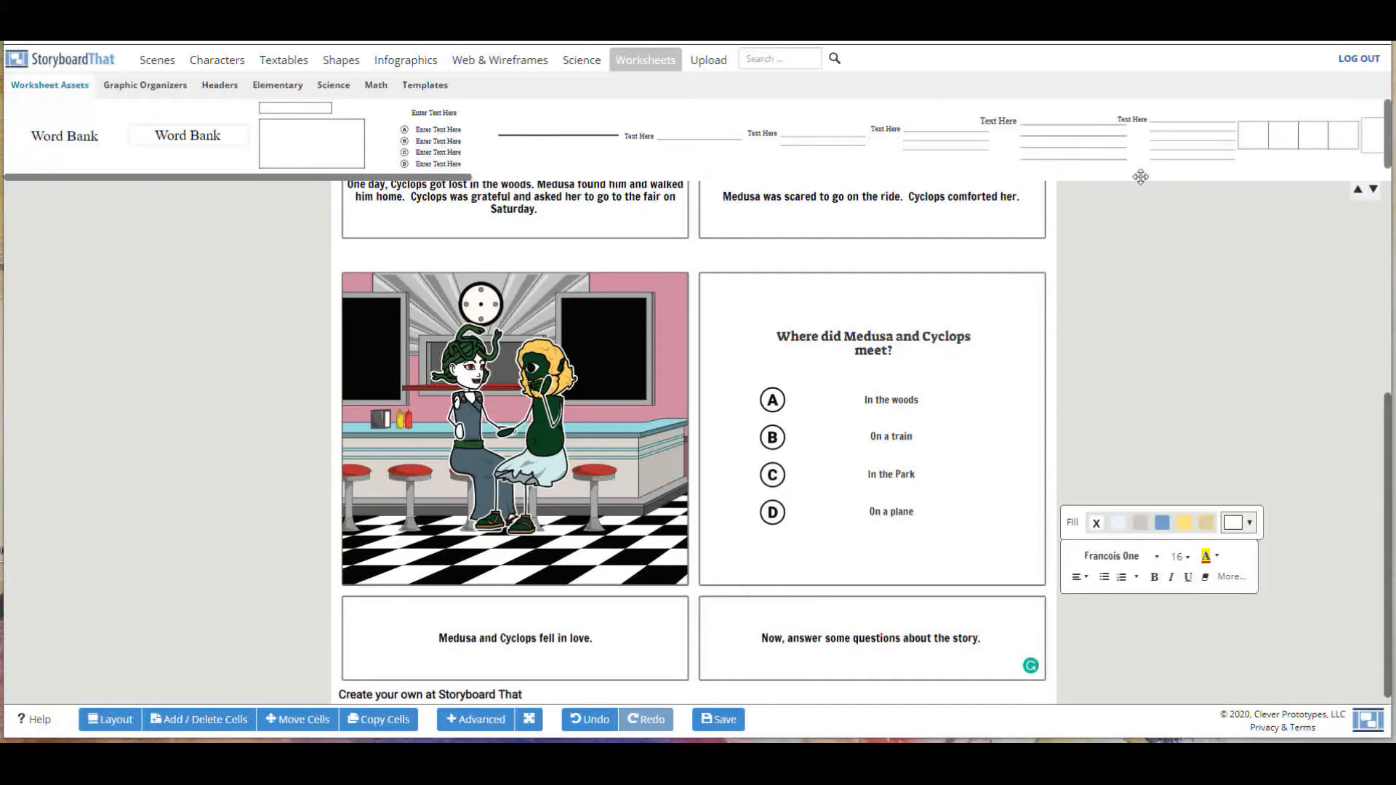
pyautogui.click(1374, 189)
pyautogui.scroll(-1, 843, 200)
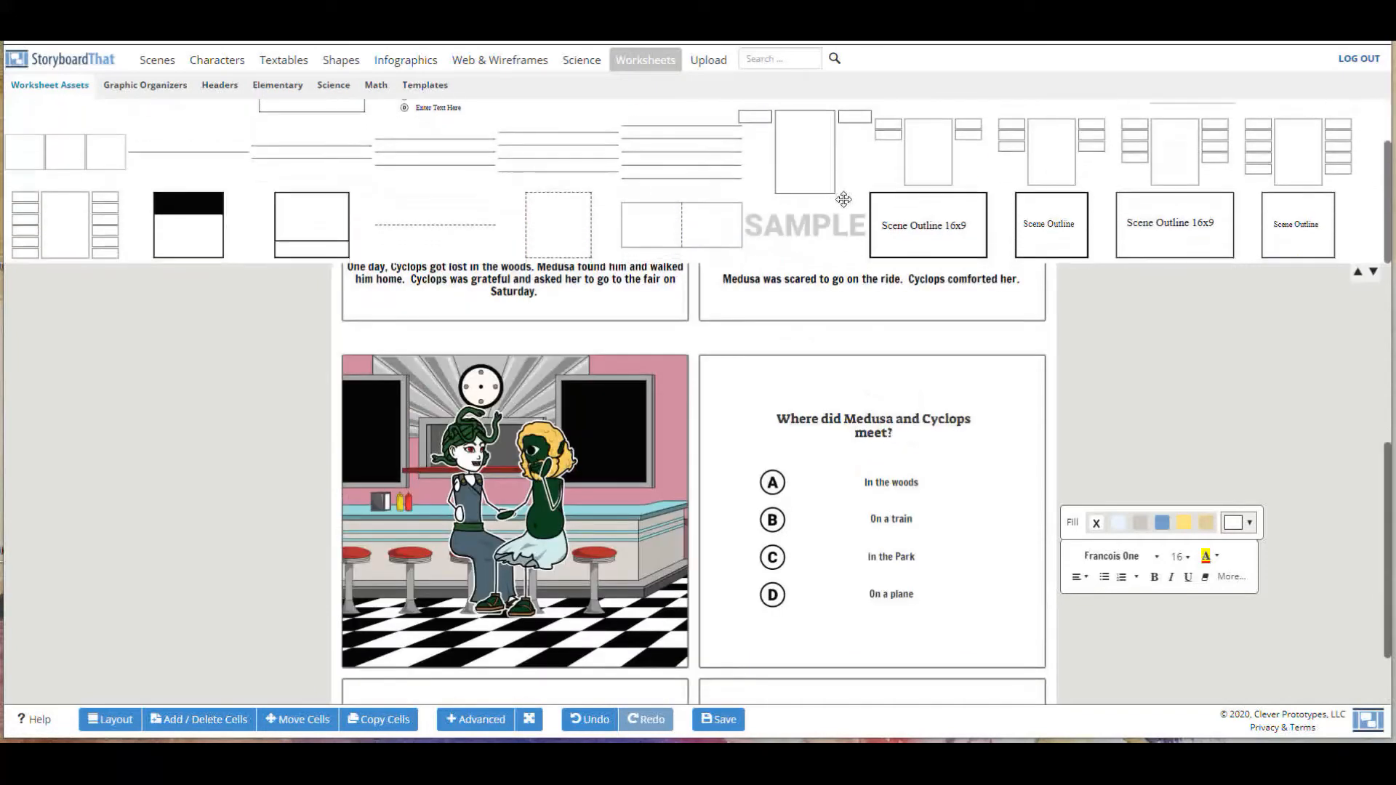
pyautogui.scroll(1, 394, 193)
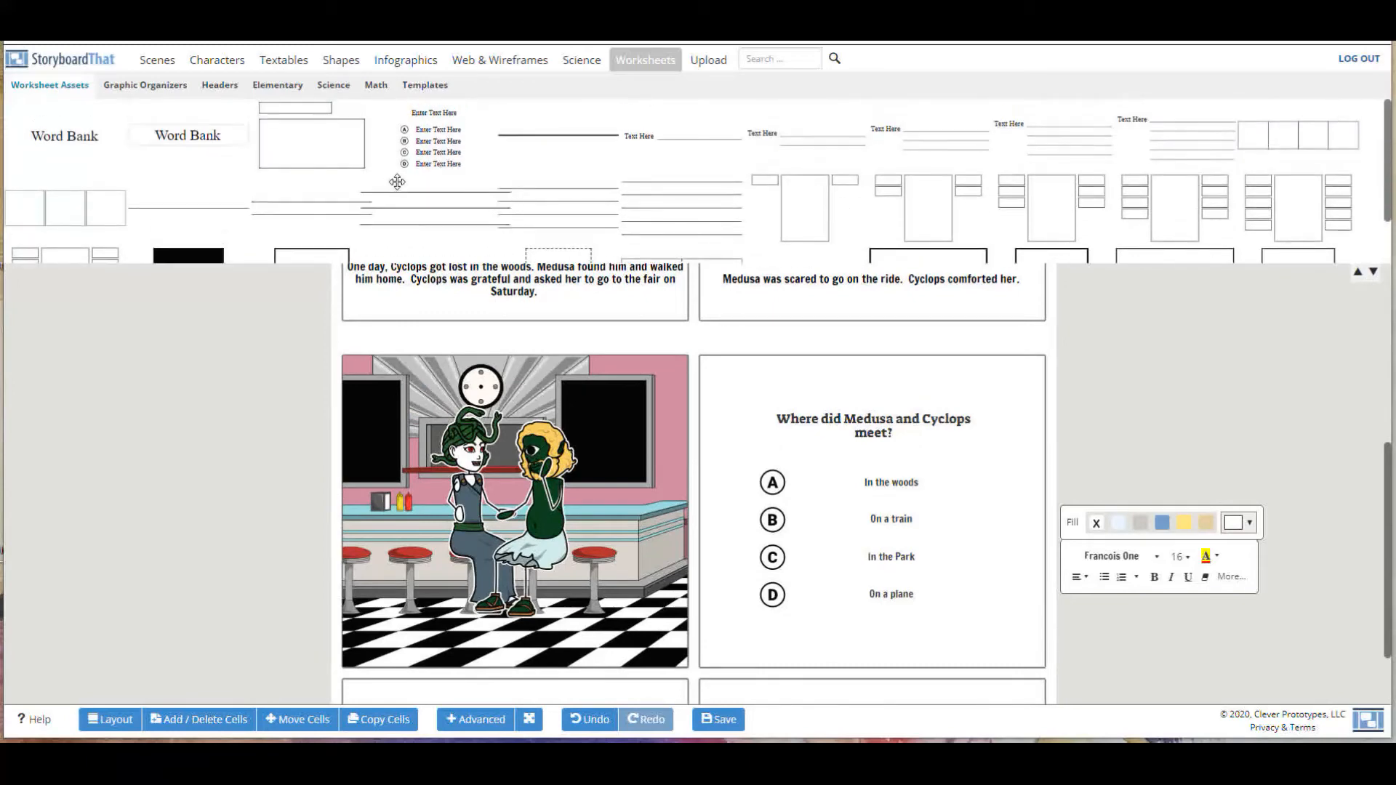
pyautogui.click(1171, 434)
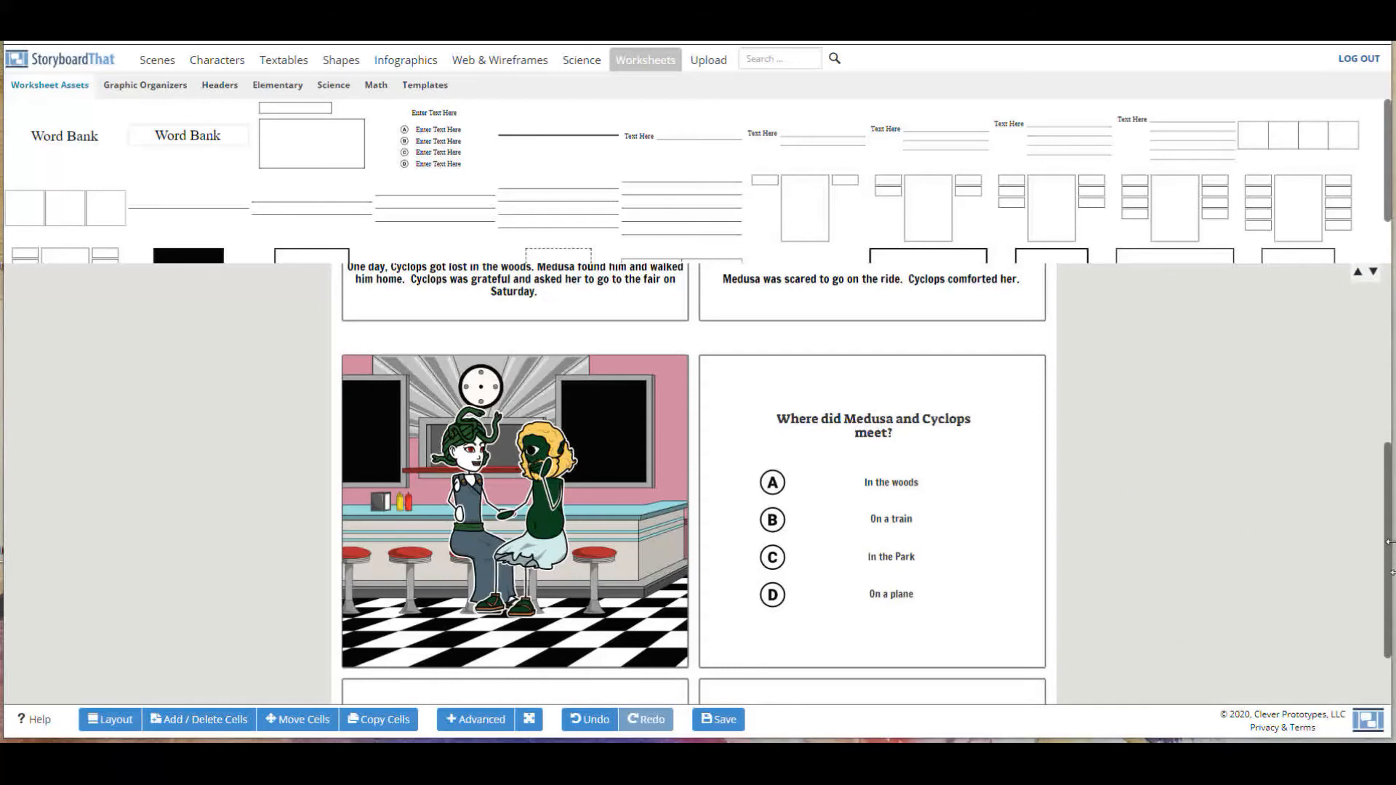
# Save the storyboard and exit the editor
pyautogui.moveTo(1390, 542); pyautogui.dragTo(1395, 543)
pyautogui.click(707, 720)
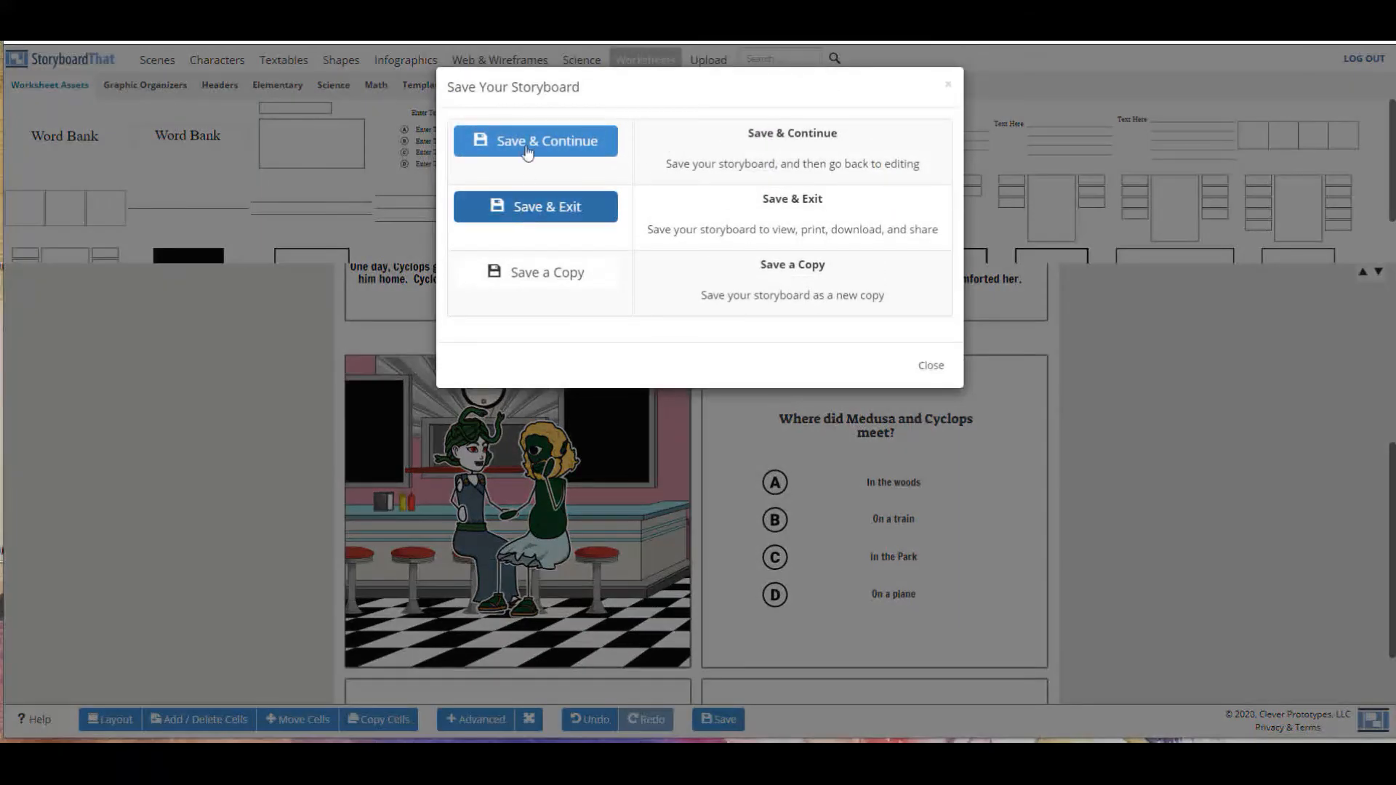
pyautogui.click(539, 207)
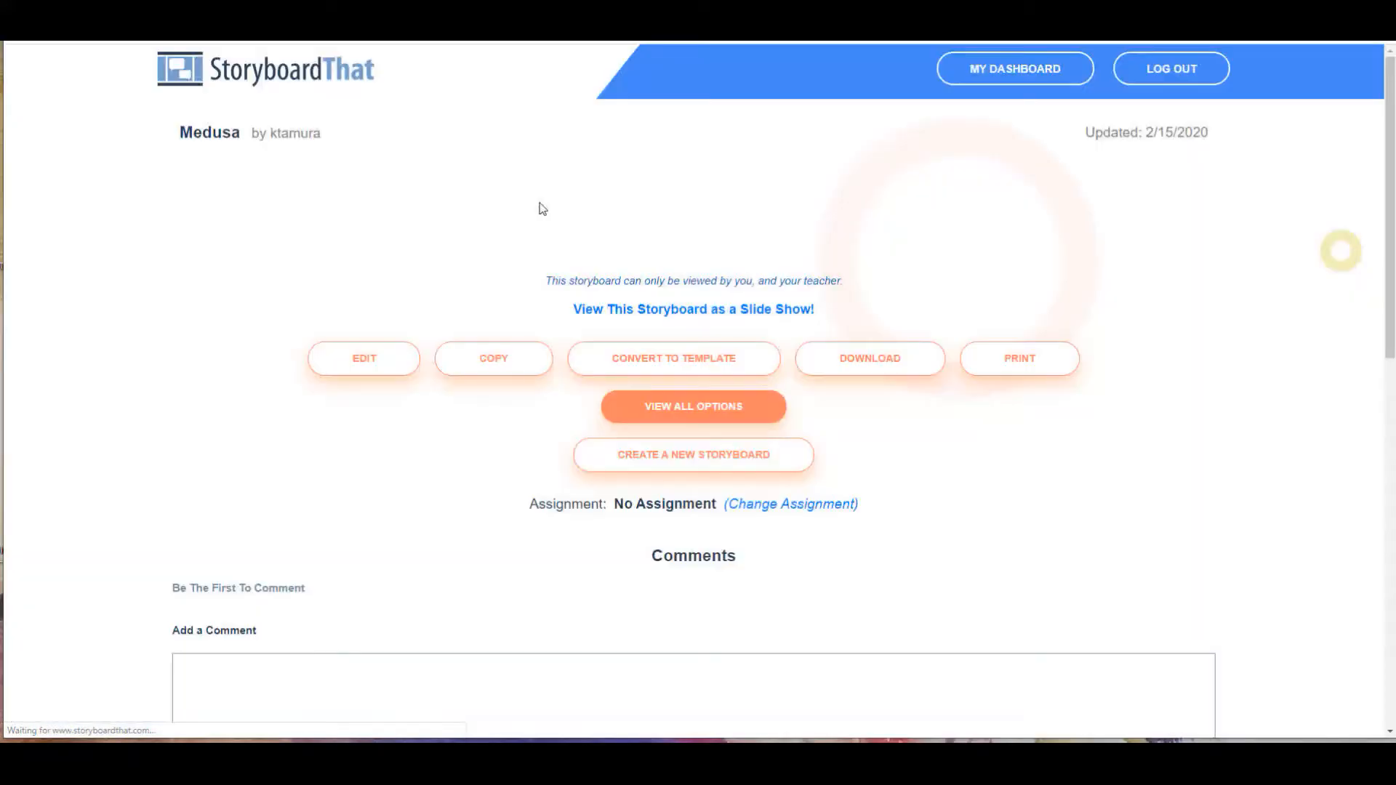
# Review the saved storyboard's cells and descriptions and the options offered below it
pyautogui.scroll(-3, 502, 347)
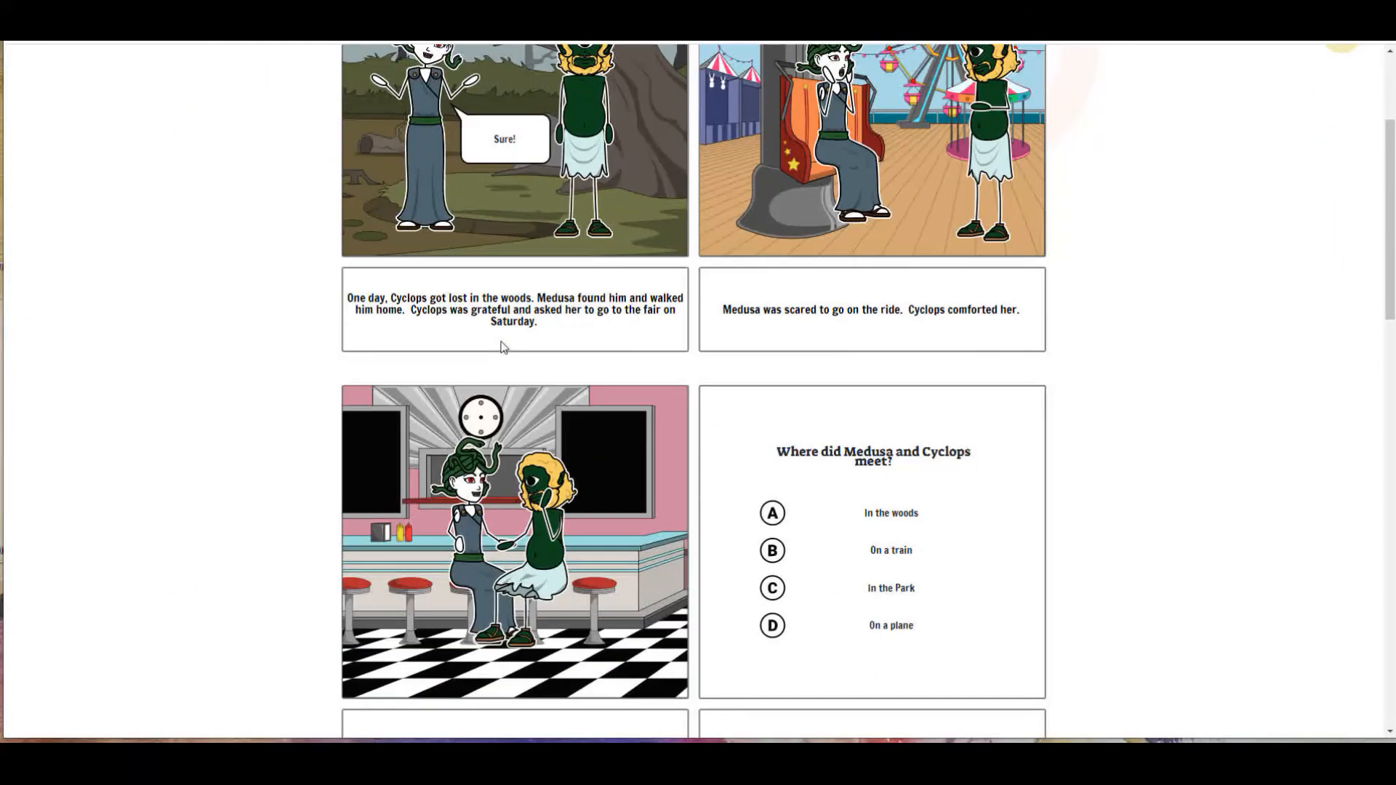
pyautogui.scroll(-3, 501, 347)
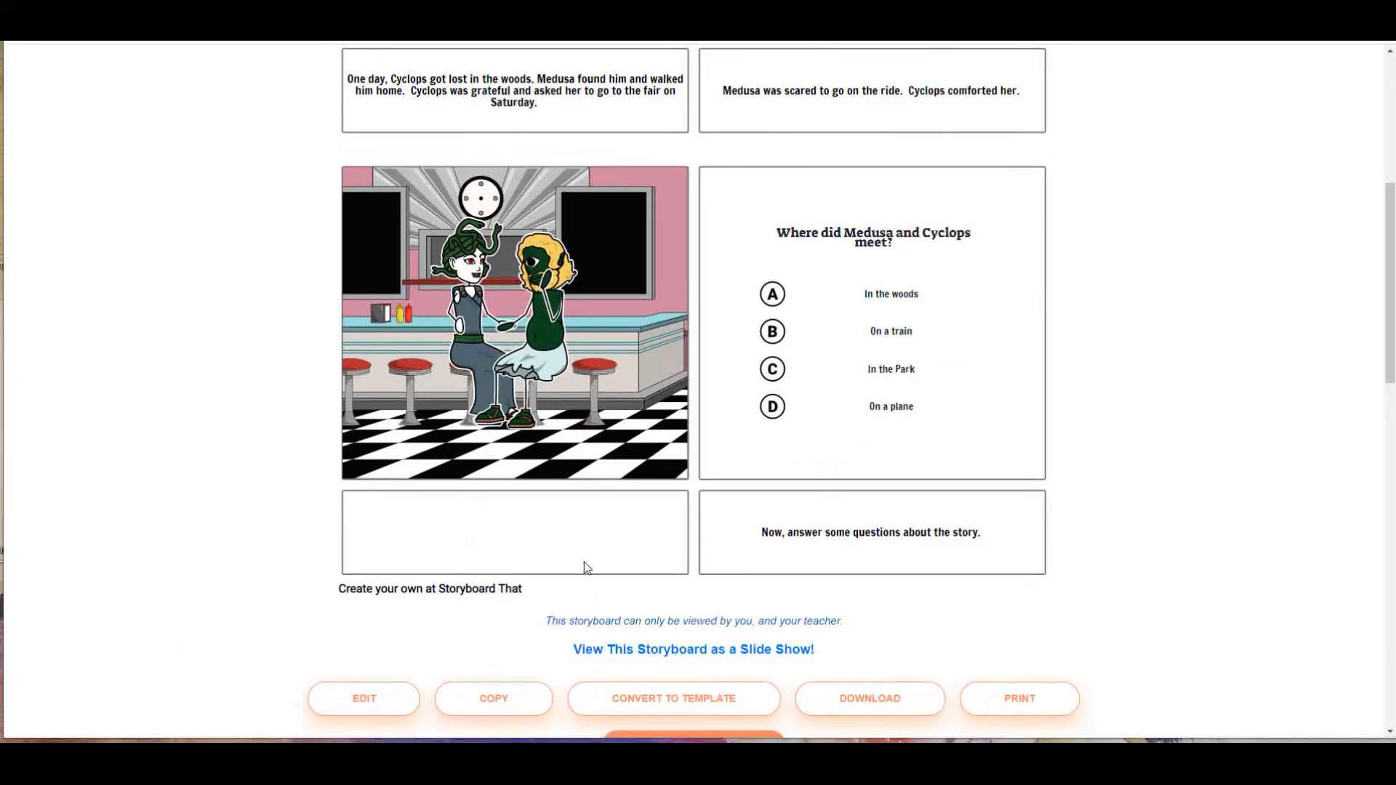
pyautogui.scroll(-3, 640, 680)
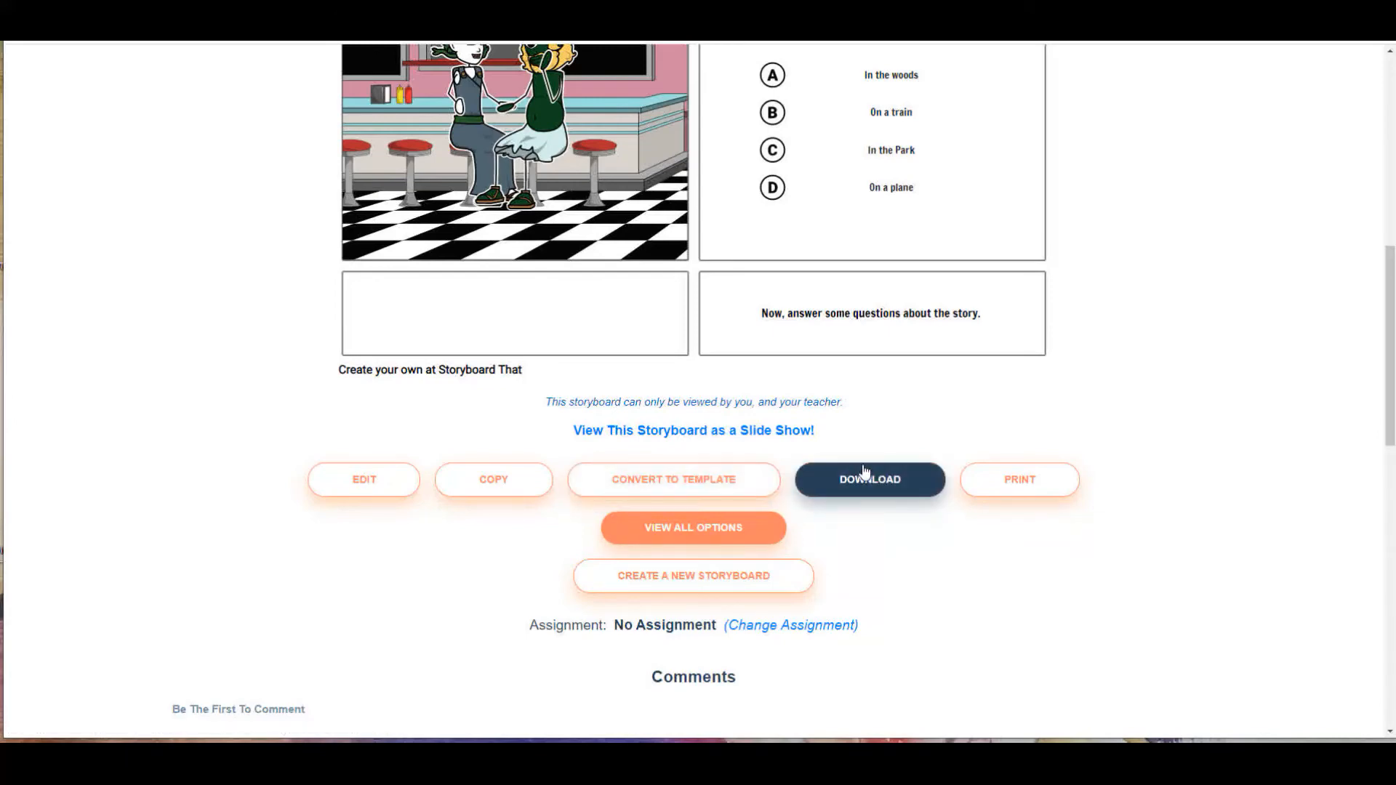
pyautogui.scroll(8, 679, 497)
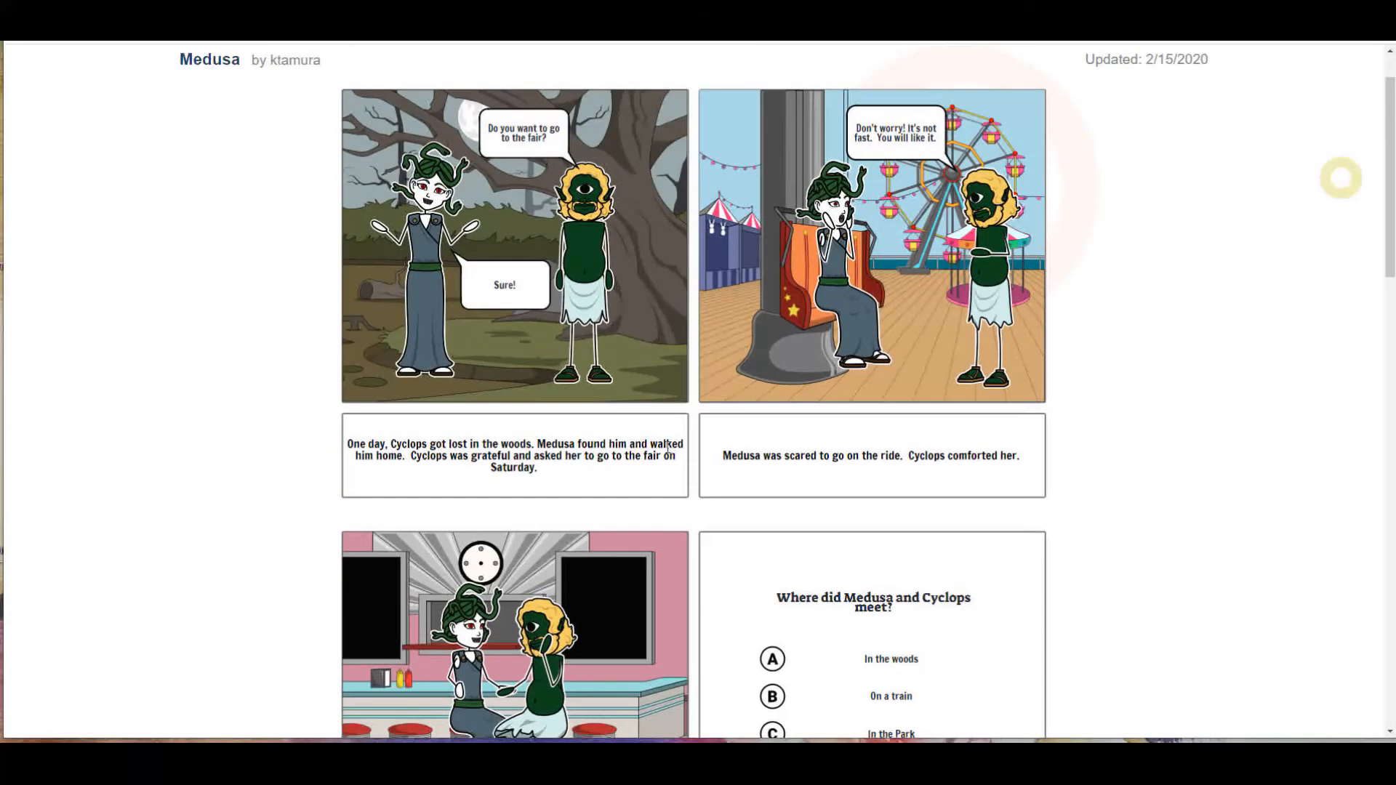
pyautogui.scroll(-3, 668, 447)
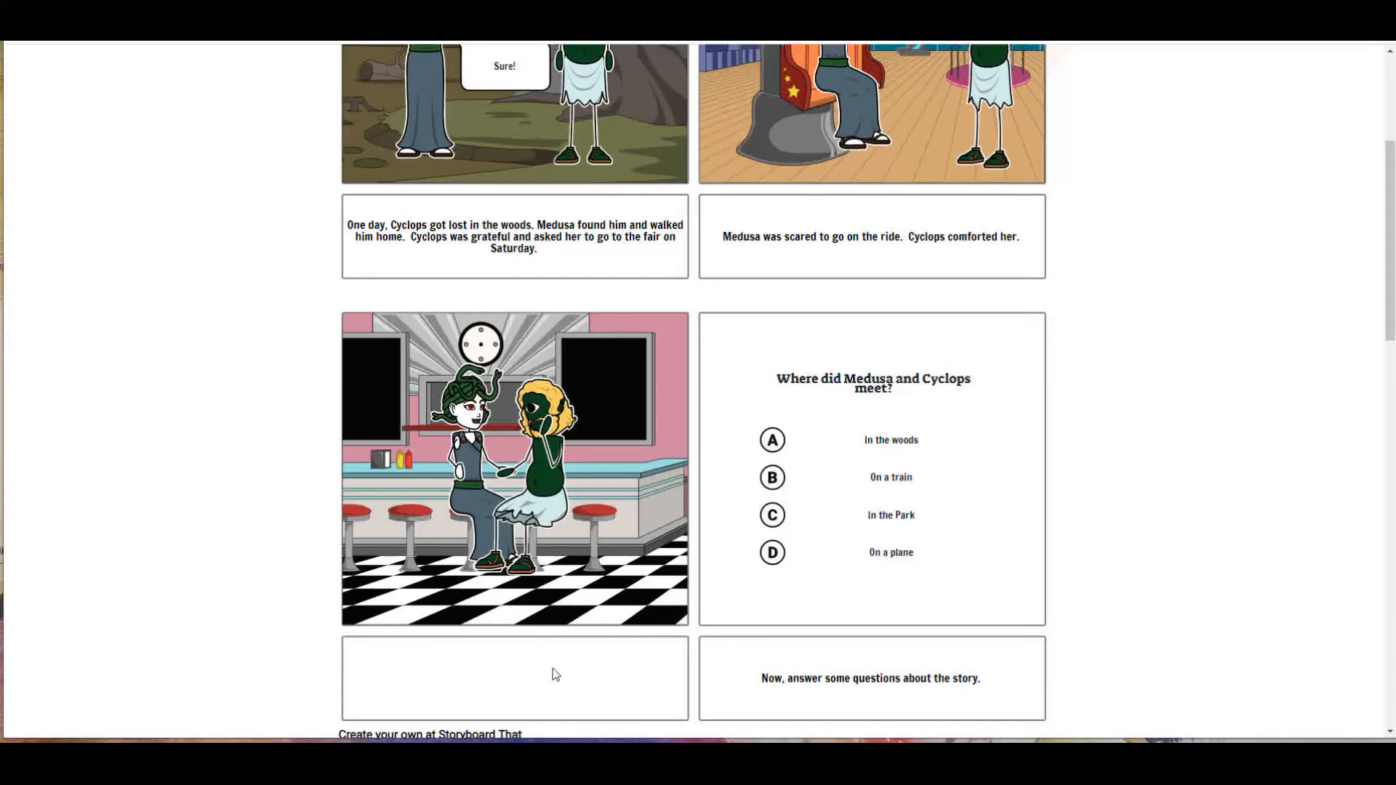
pyautogui.scroll(3, 552, 669)
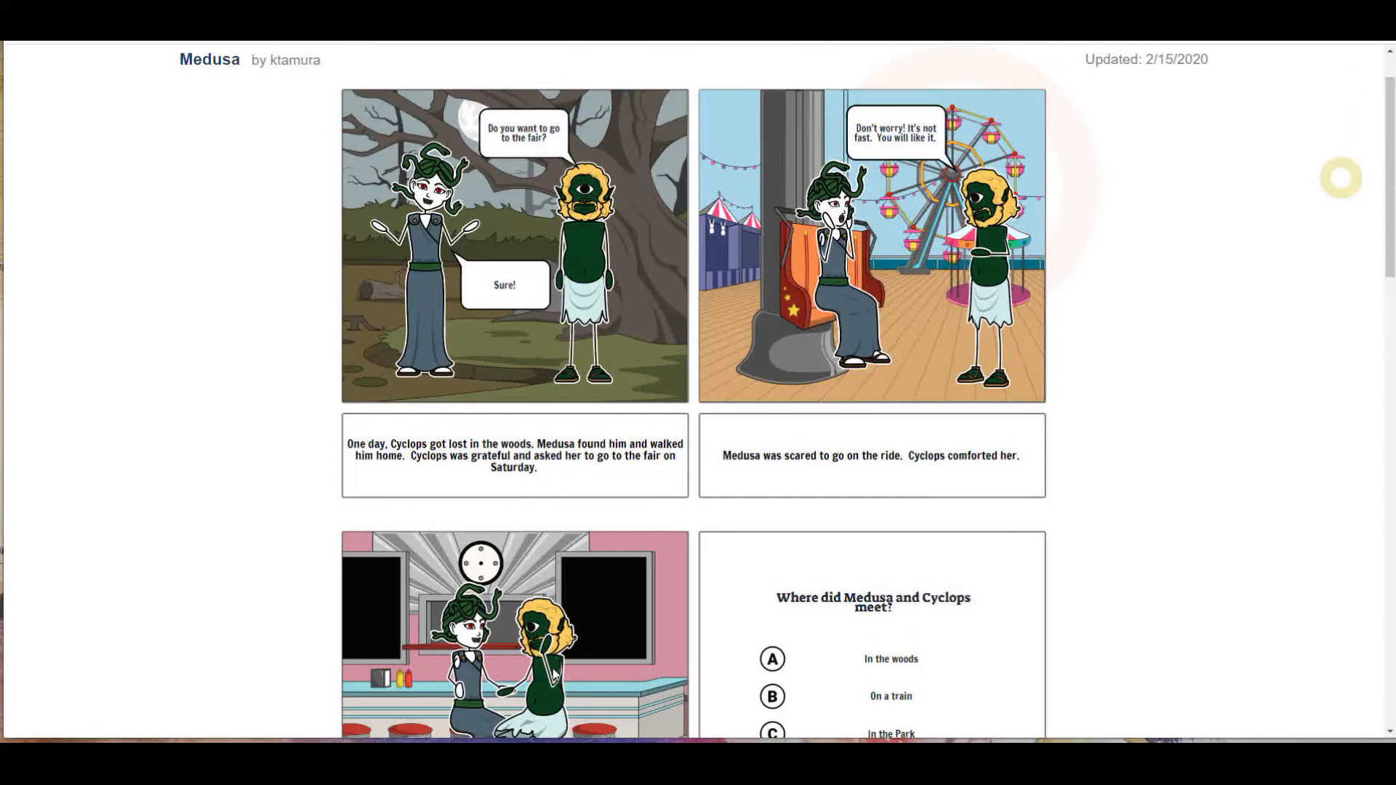
pyautogui.scroll(-5, 760, 701)
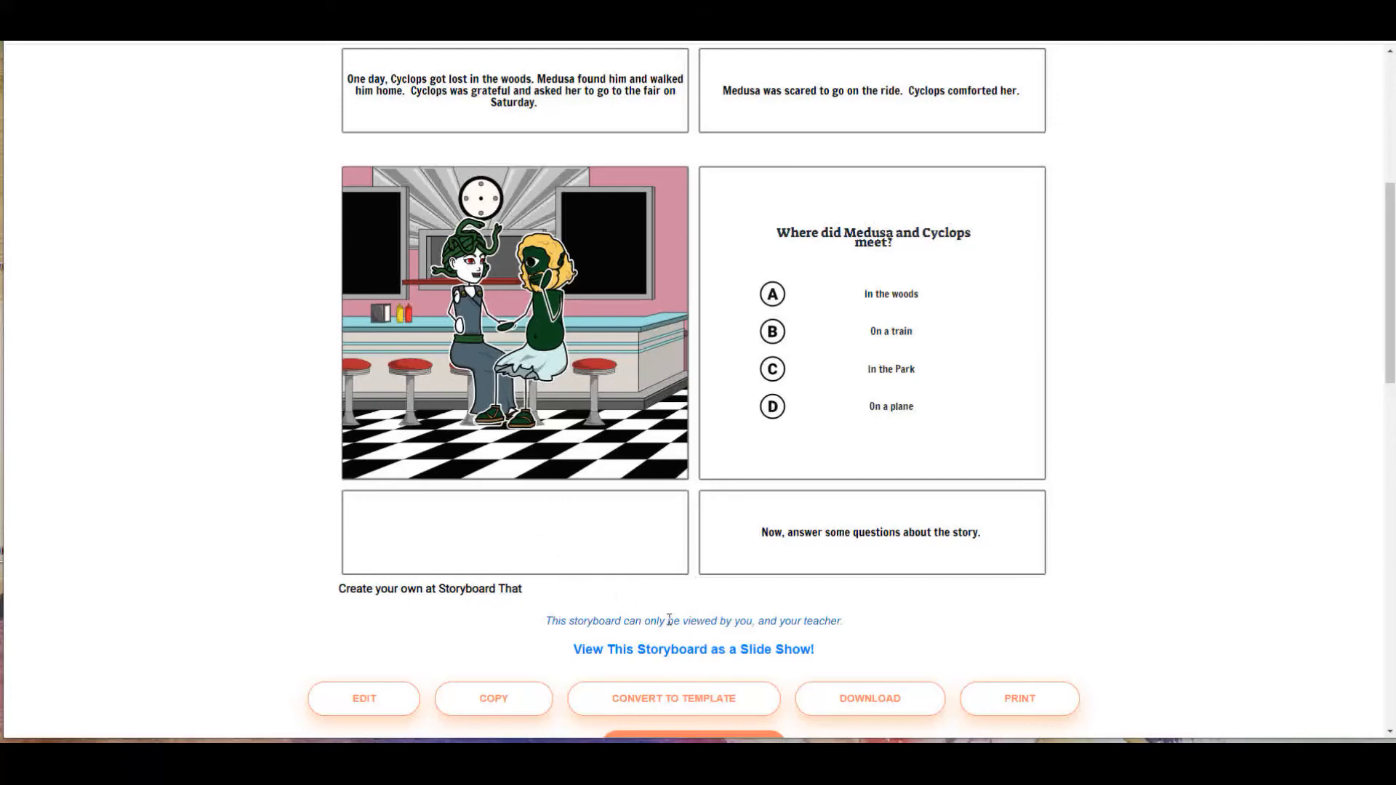
# Reopen the storyboard for editing, change the diner cell's description to "After many months, Medusa and Cyclops fell in love.", and save and exit
pyautogui.click(343, 698)
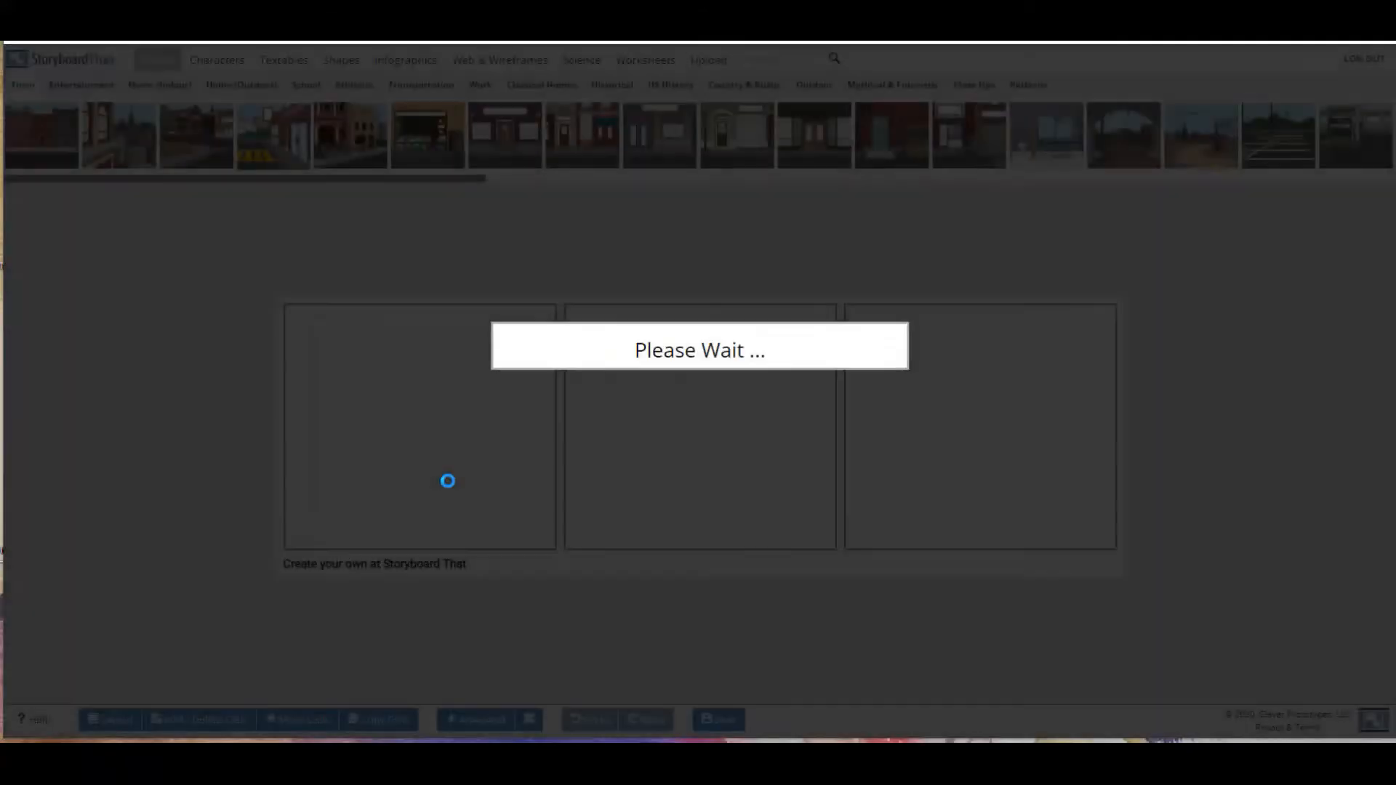
pyautogui.scroll(-2, 464, 492)
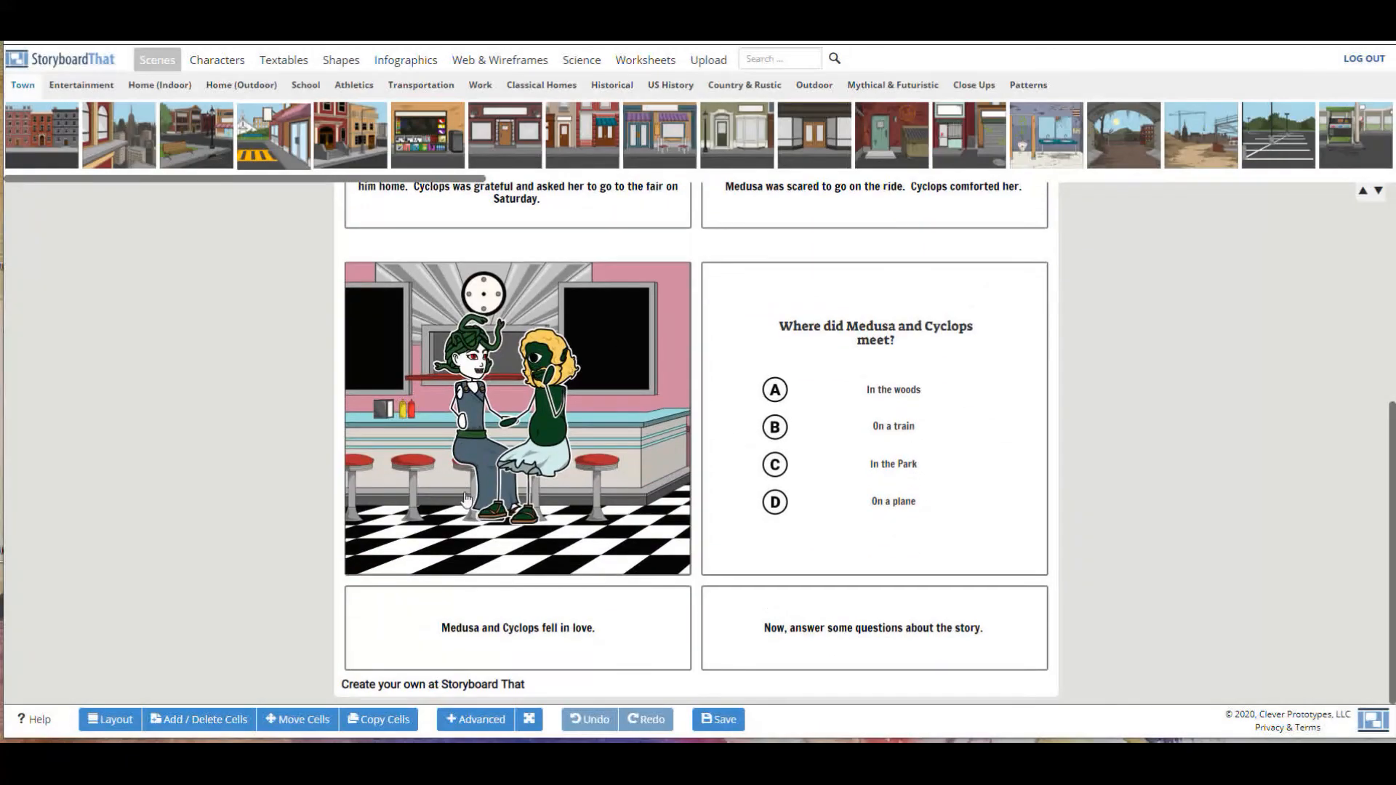
pyautogui.click(572, 627)
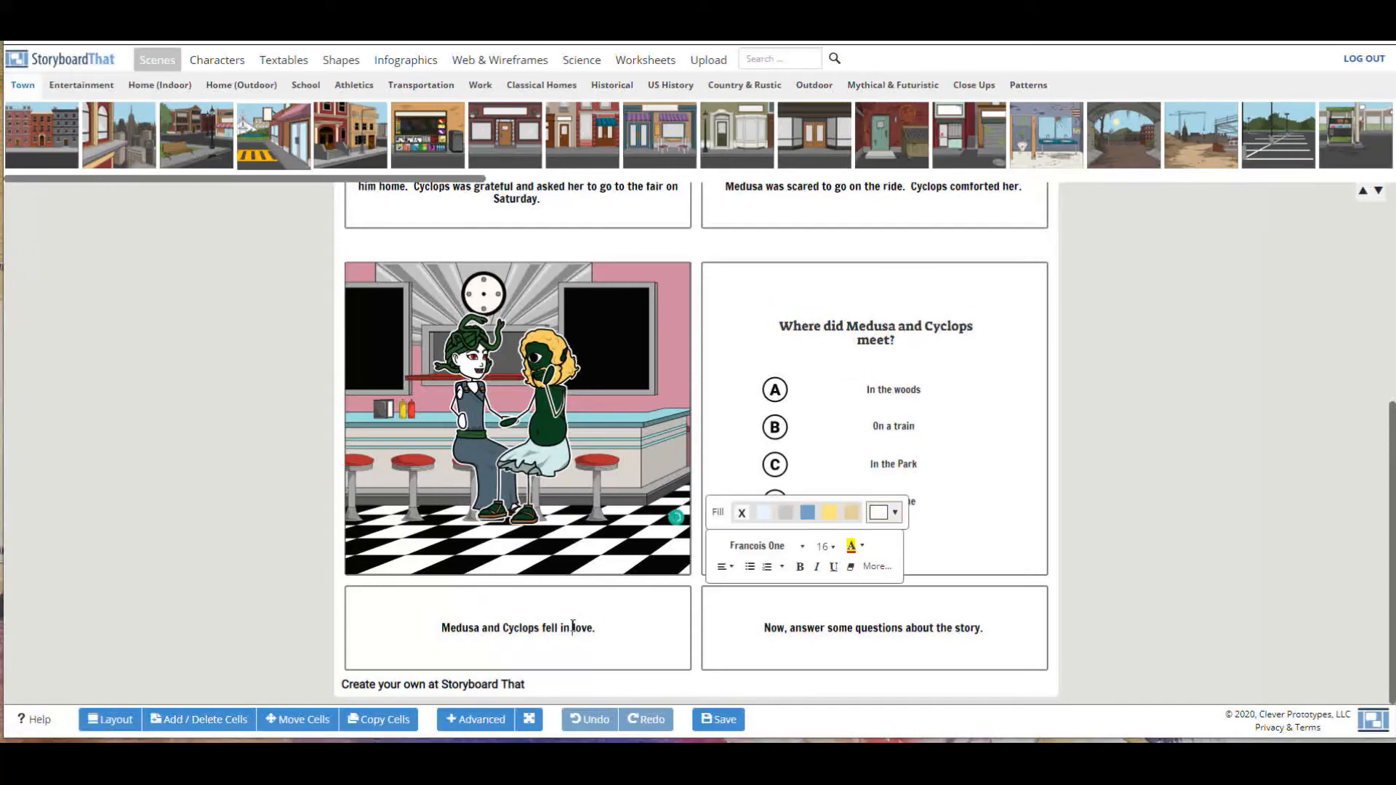
pyautogui.doubleClick(464, 629)
pyautogui.doubleClick(525, 630)
pyautogui.click(581, 630)
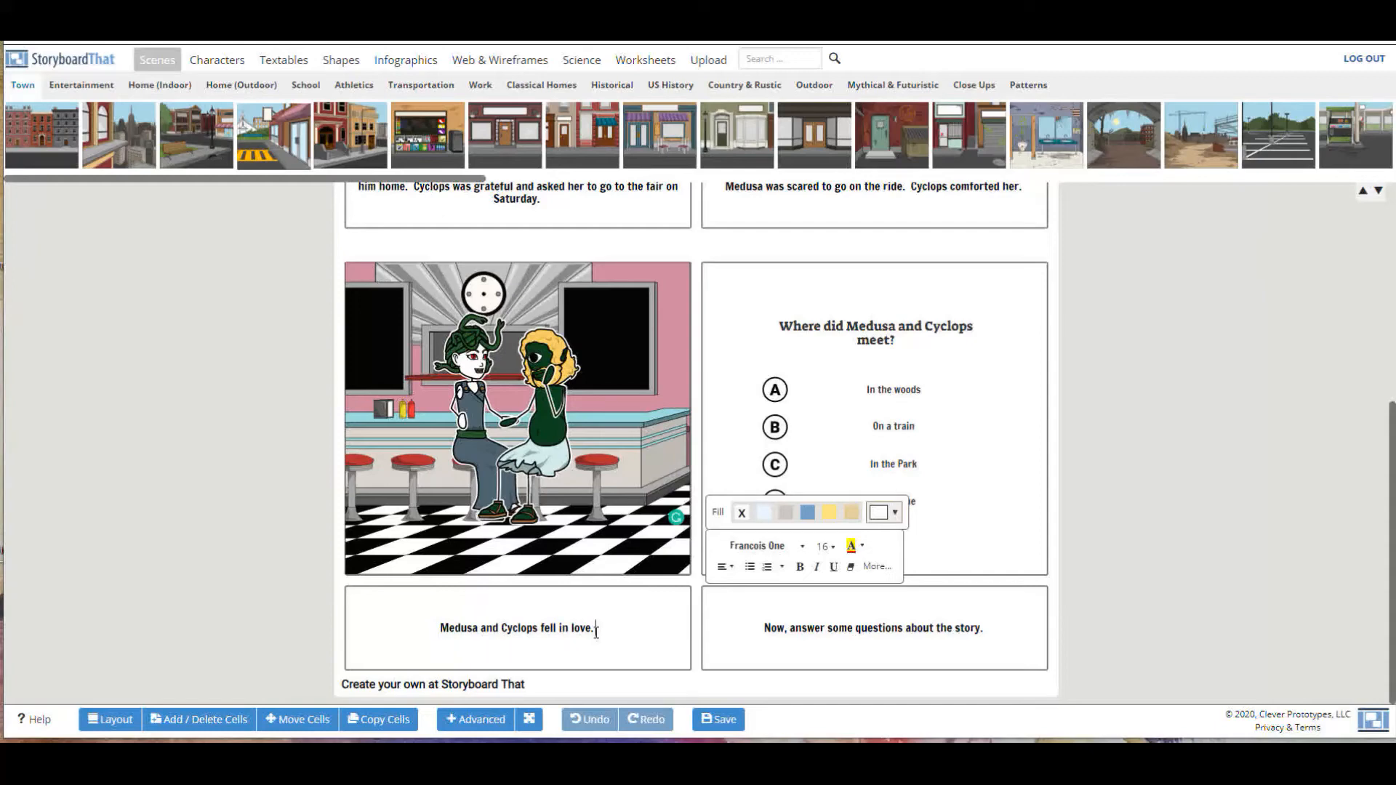
pyautogui.press('BackSpace')
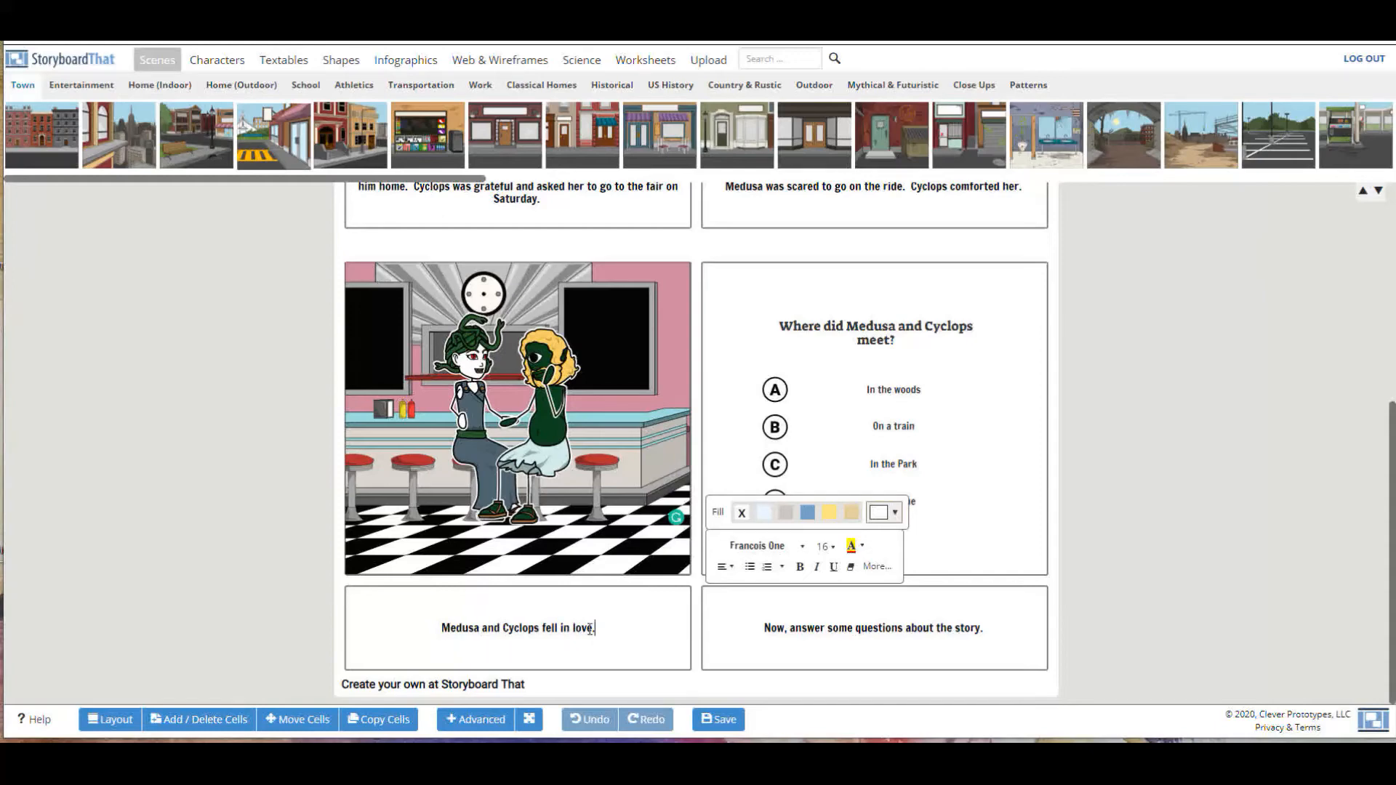
pyautogui.press('BackSpace')
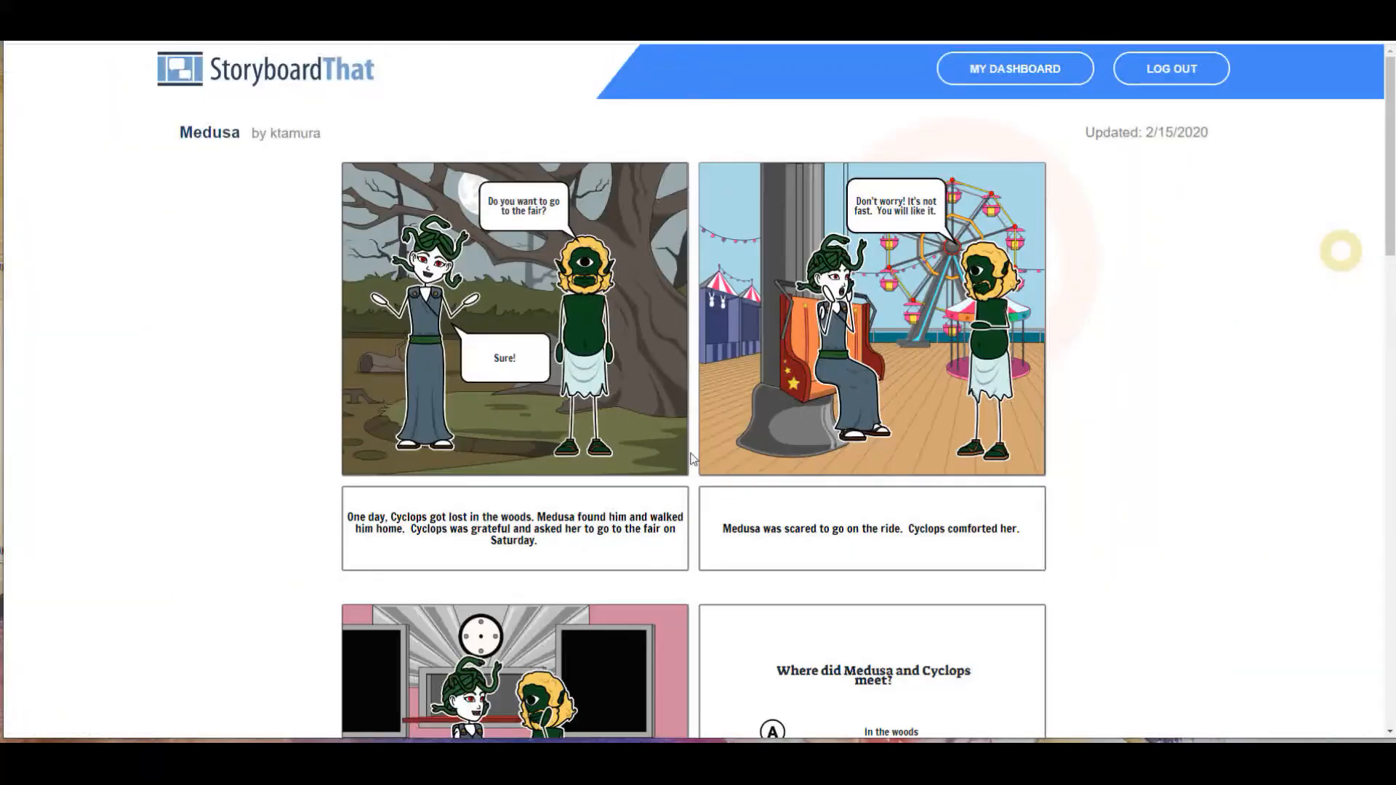
# Download the storyboard as an image pack with each cell as a standalone image
pyautogui.scroll(-7, 582, 469)
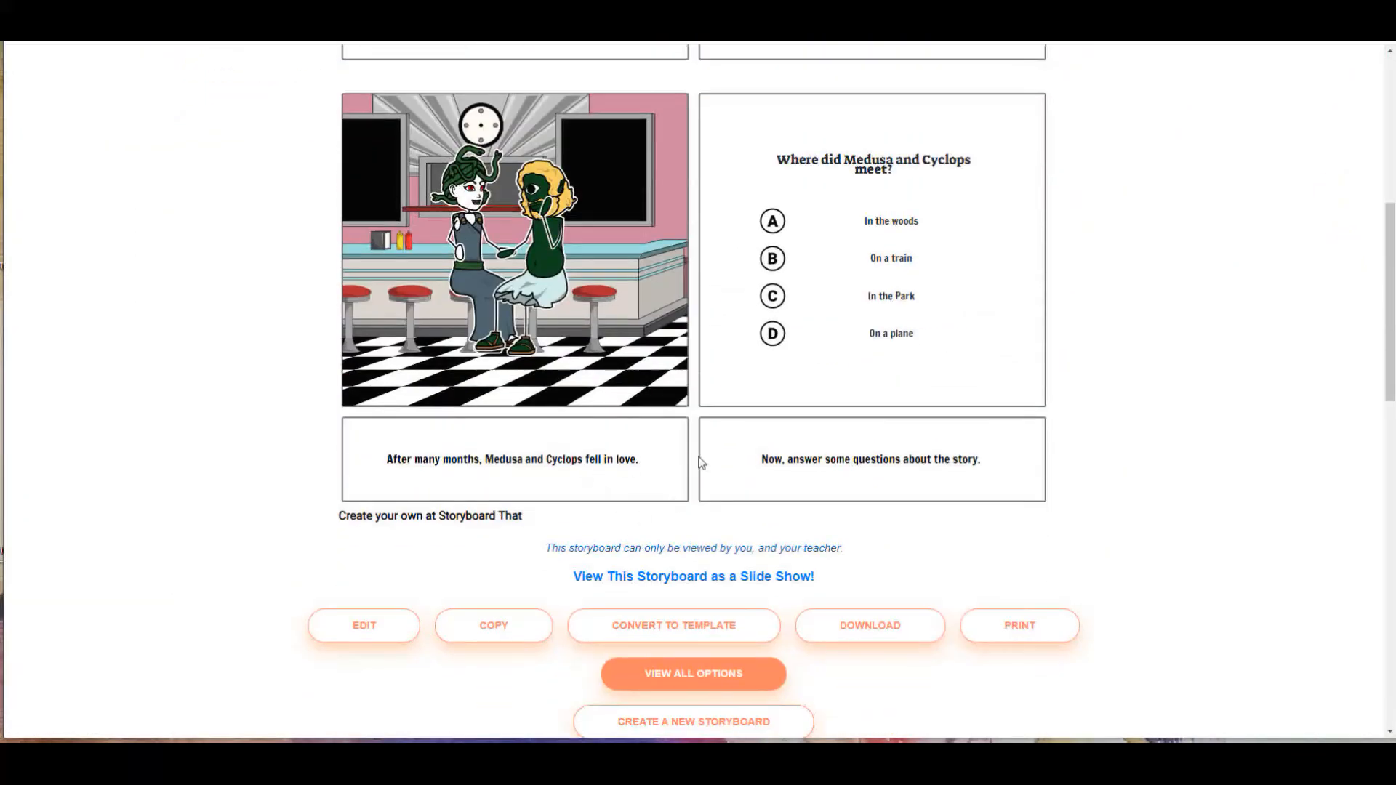
pyautogui.scroll(-2, 709, 618)
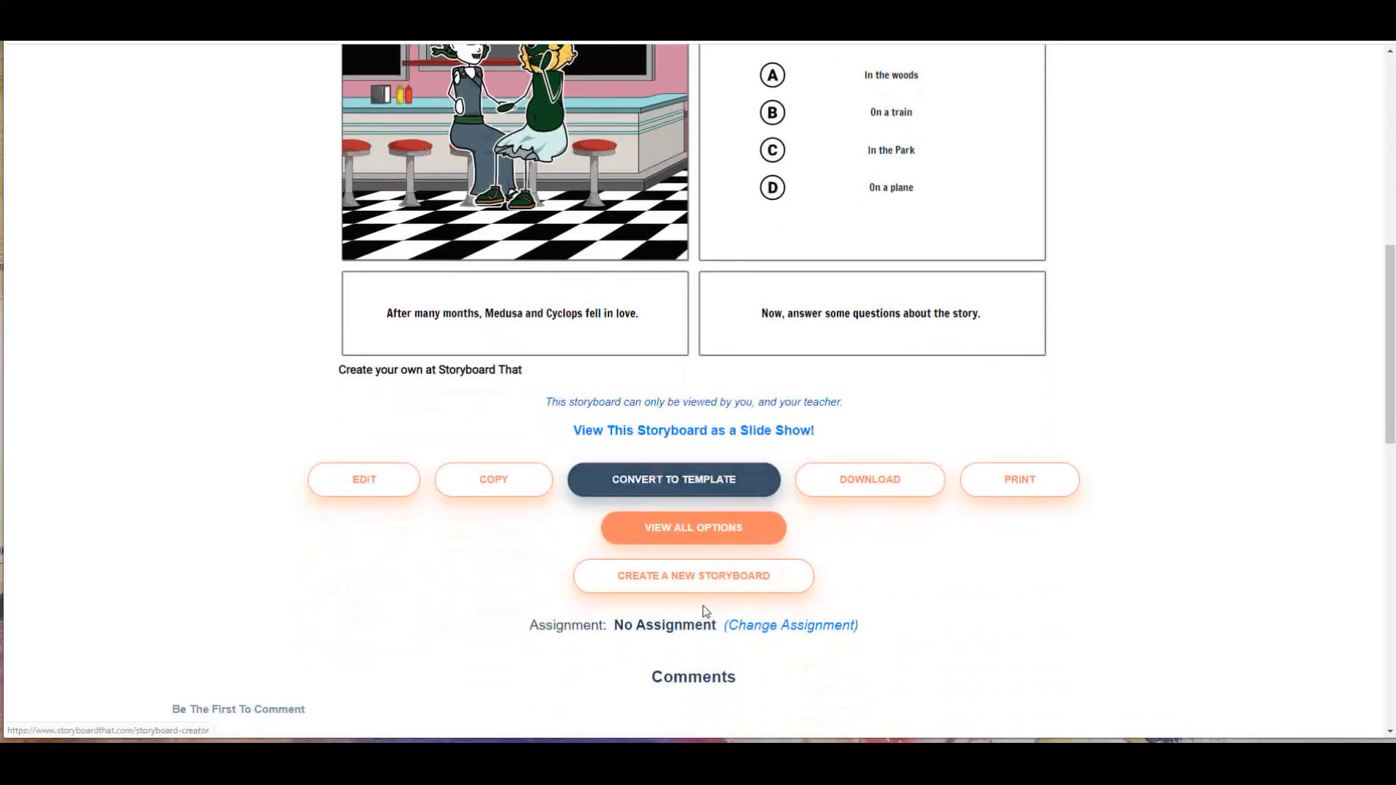
pyautogui.click(896, 481)
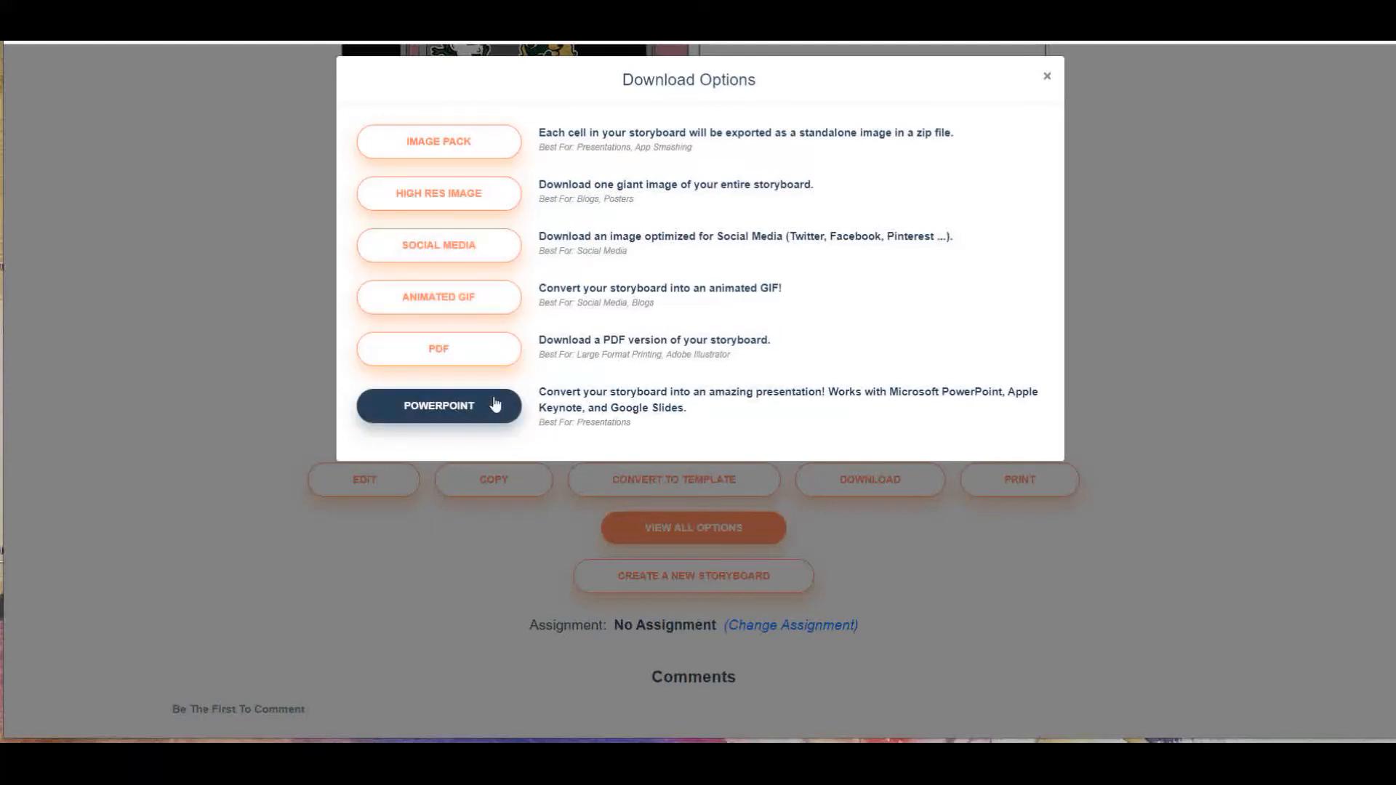
pyautogui.click(458, 142)
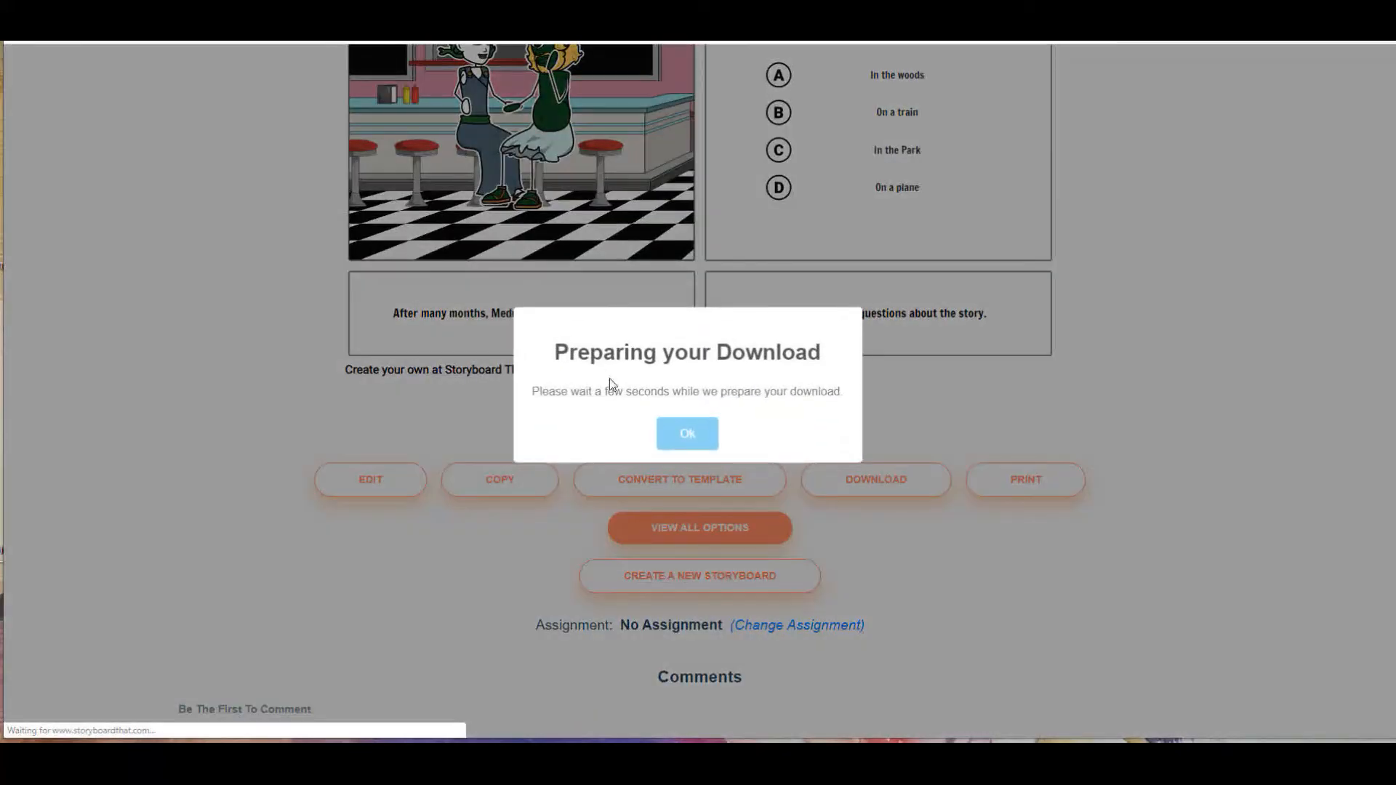
pyautogui.click(681, 429)
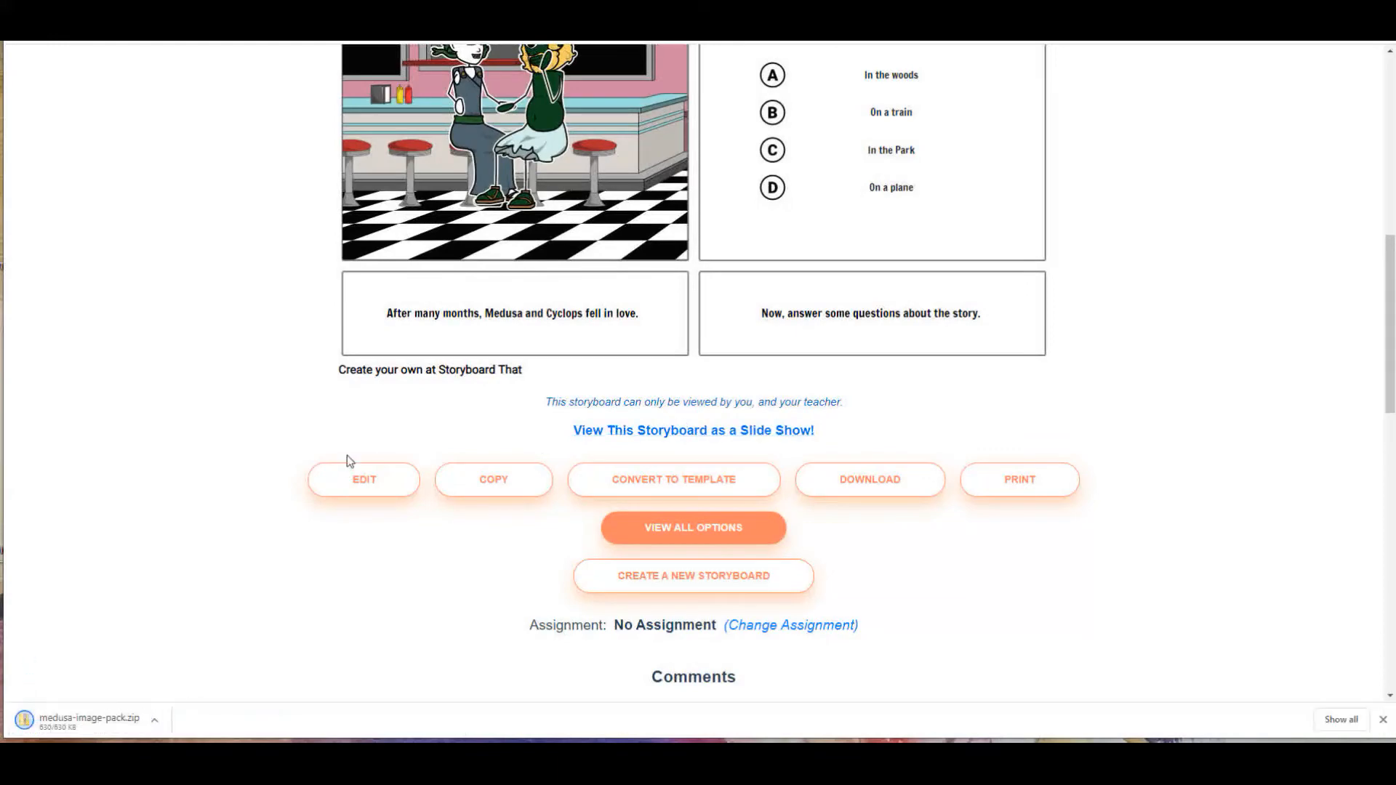
# Open the downloaded medusa-image-pack.zip, view the image Cell-Col-0-Row-0, and close both windows
pyautogui.click(148, 722)
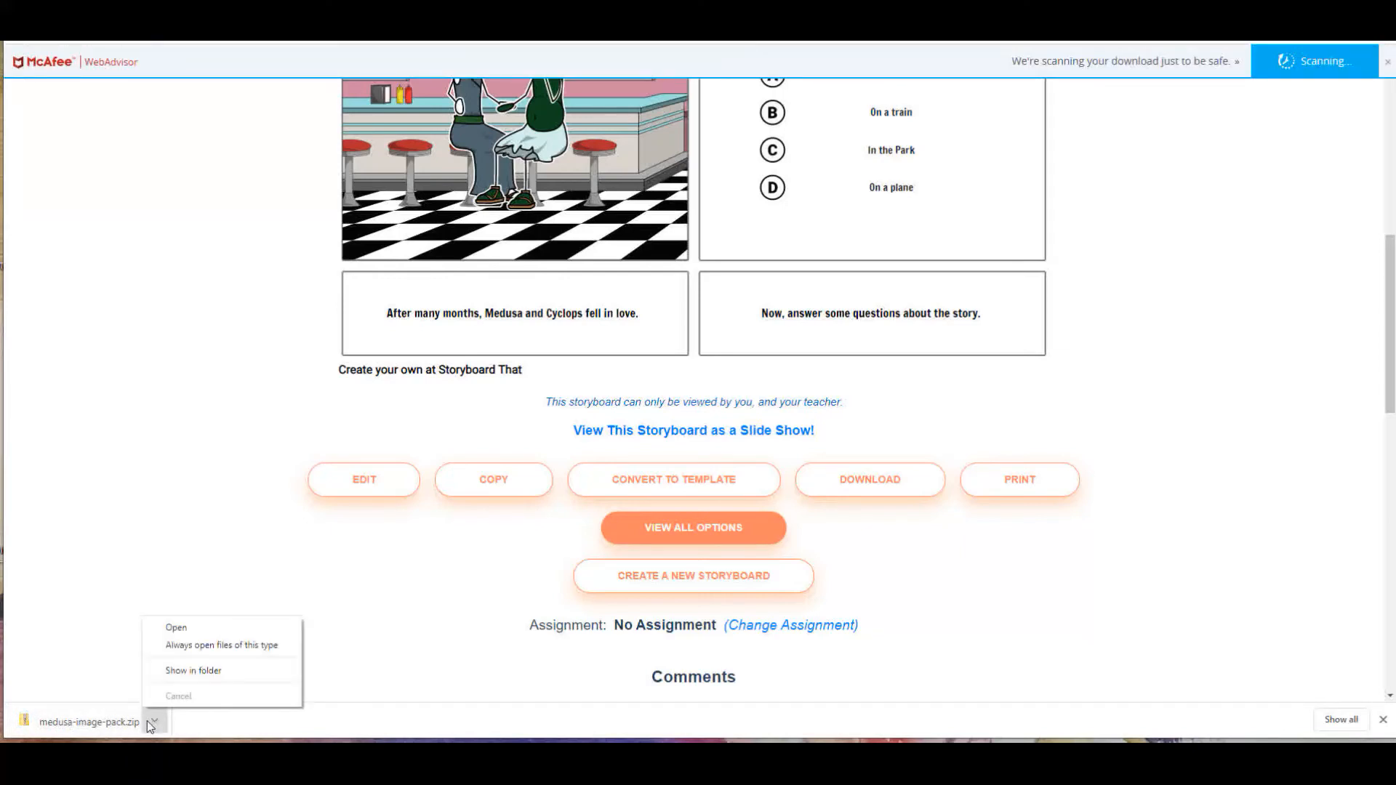
pyautogui.click(100, 727)
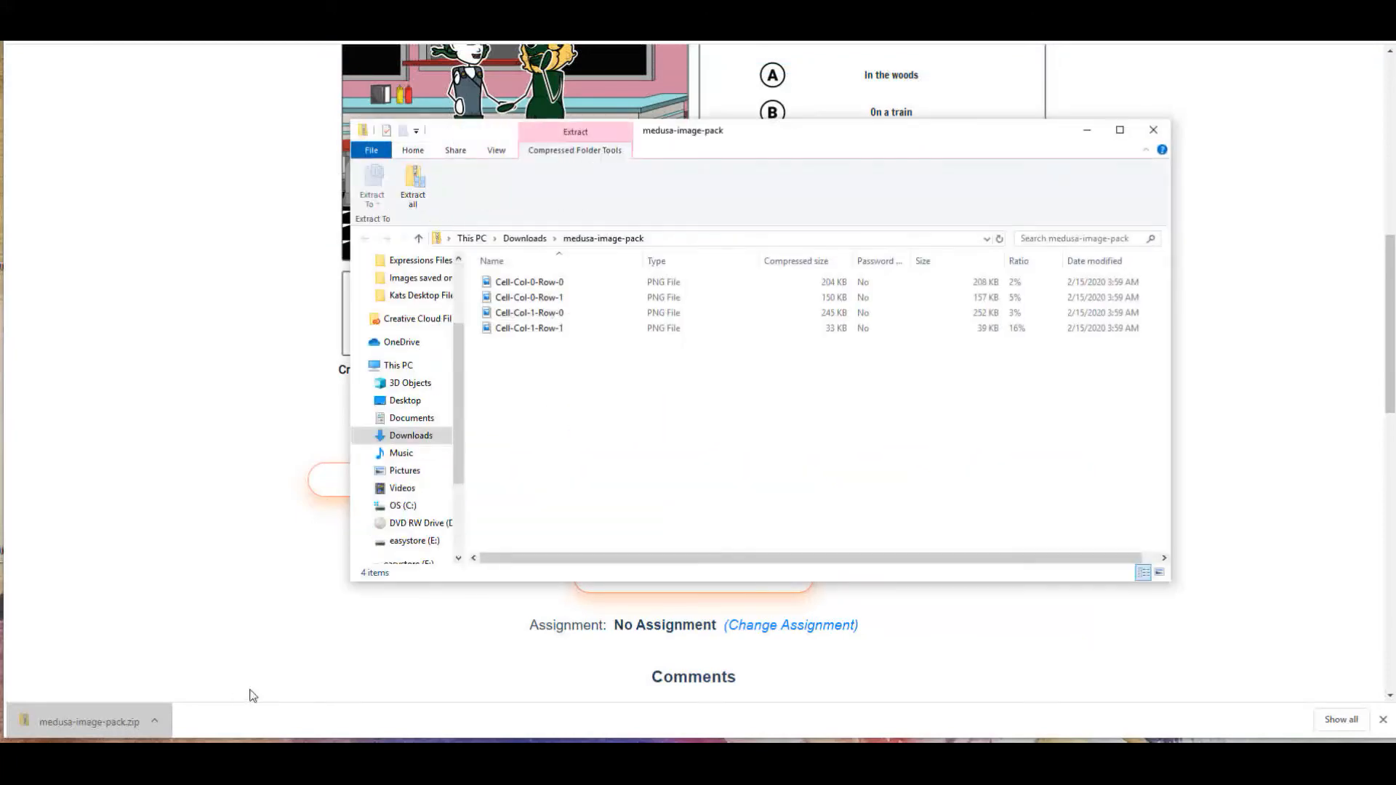
pyautogui.click(489, 284)
pyautogui.doubleClick(489, 284)
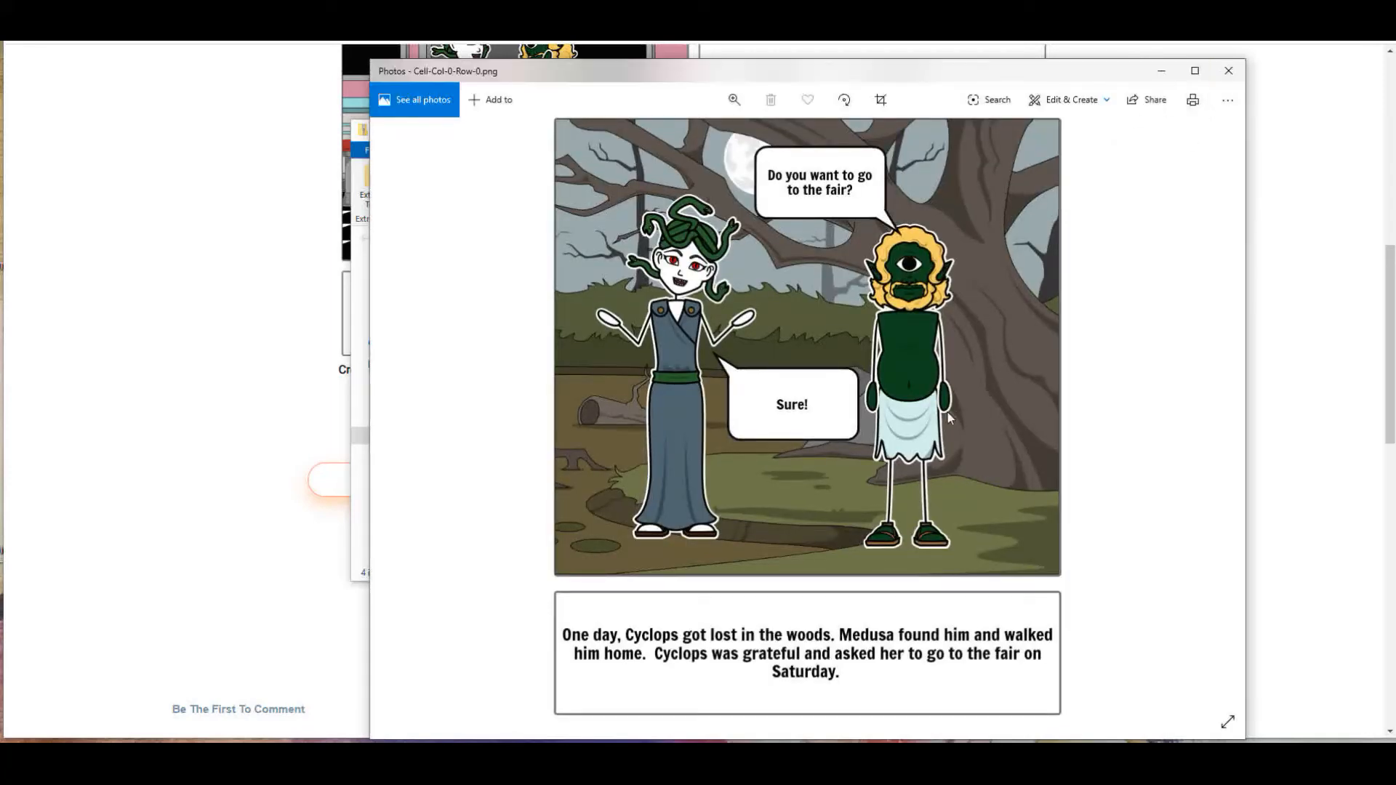
pyautogui.click(1229, 76)
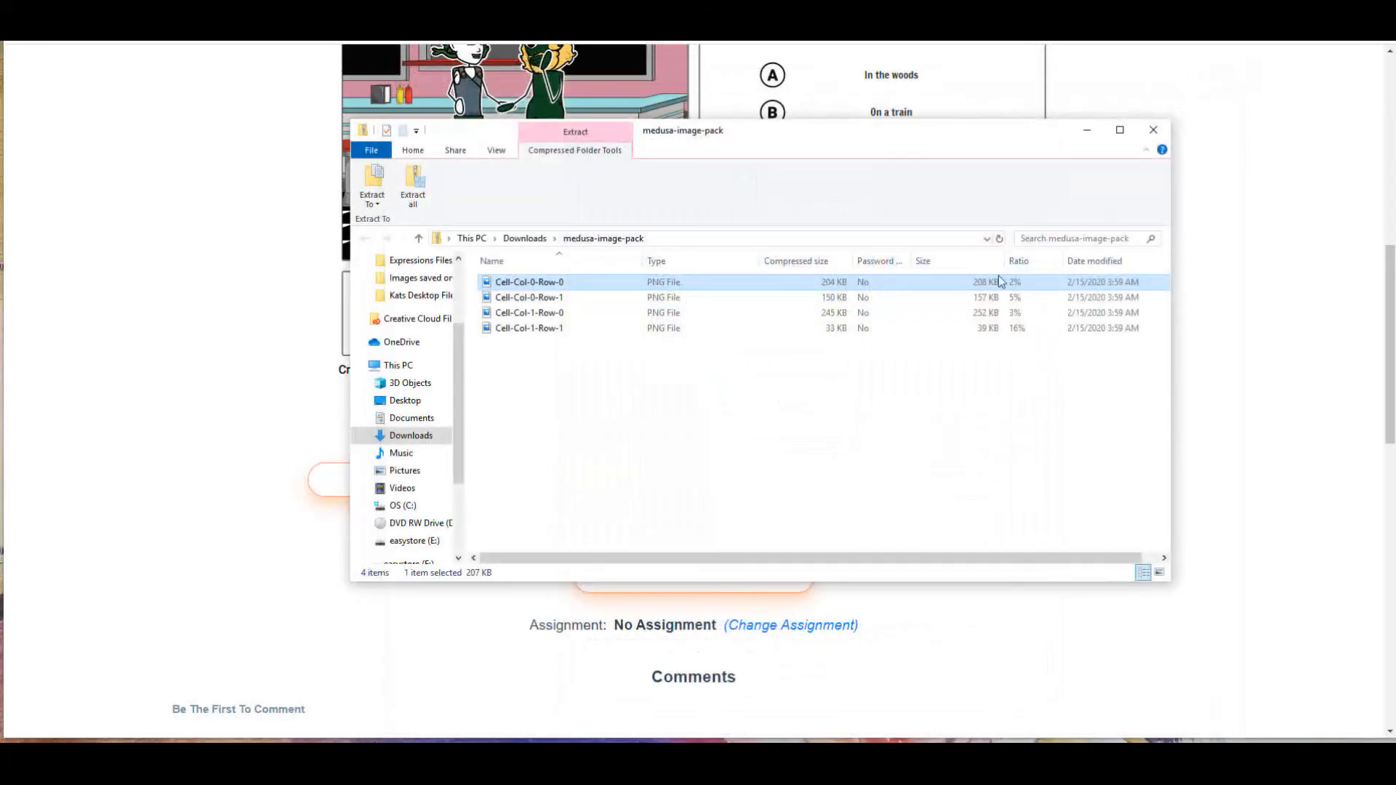
pyautogui.click(1158, 129)
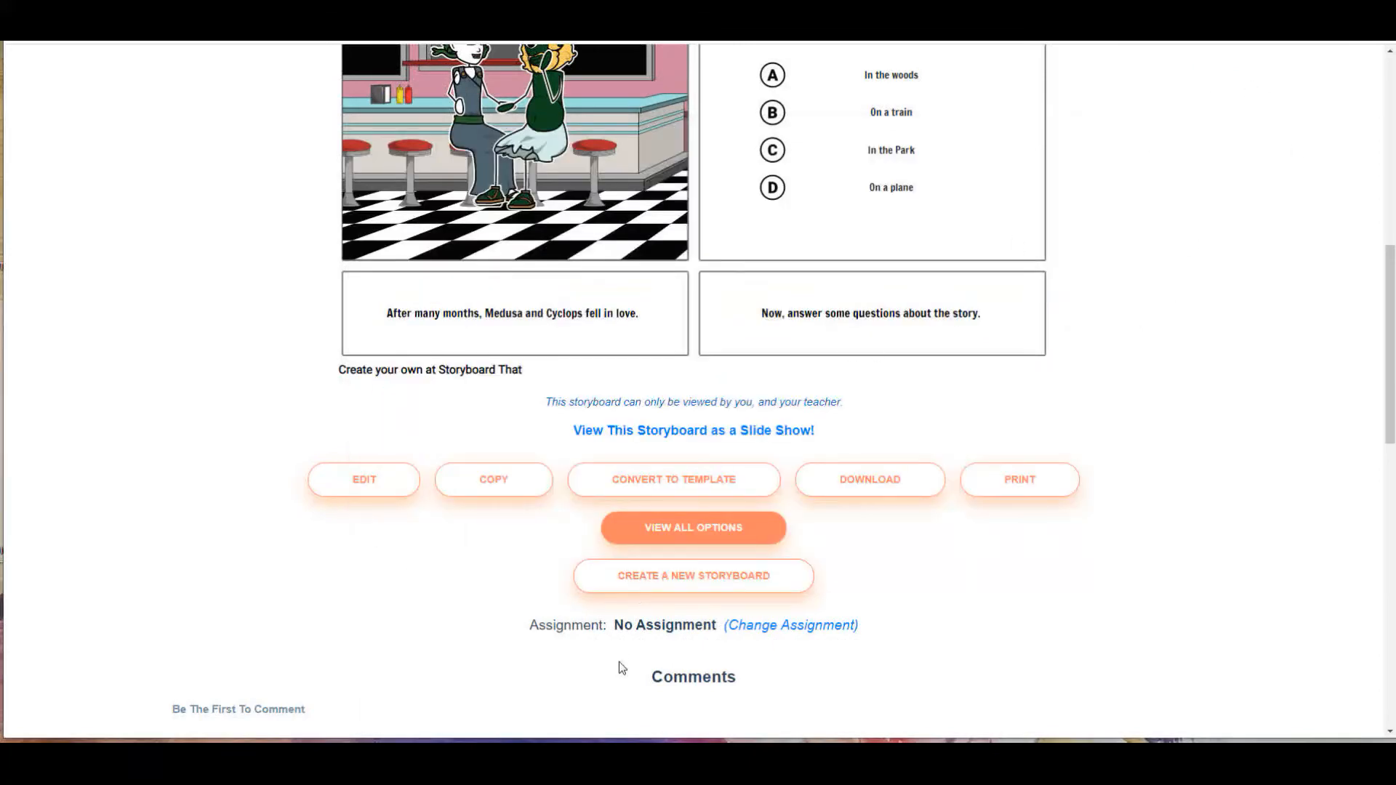
# Download the storyboard as a PDF
pyautogui.click(890, 486)
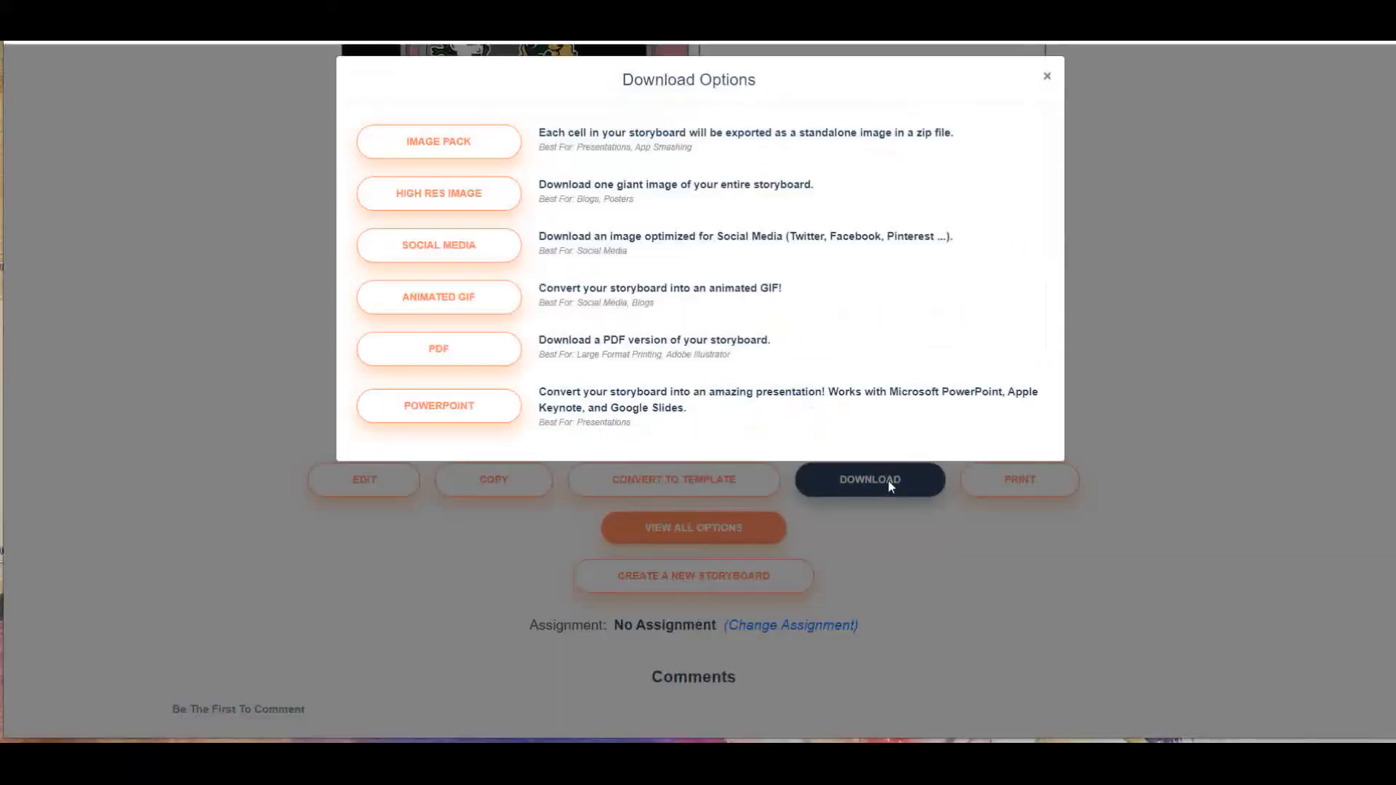
pyautogui.click(433, 193)
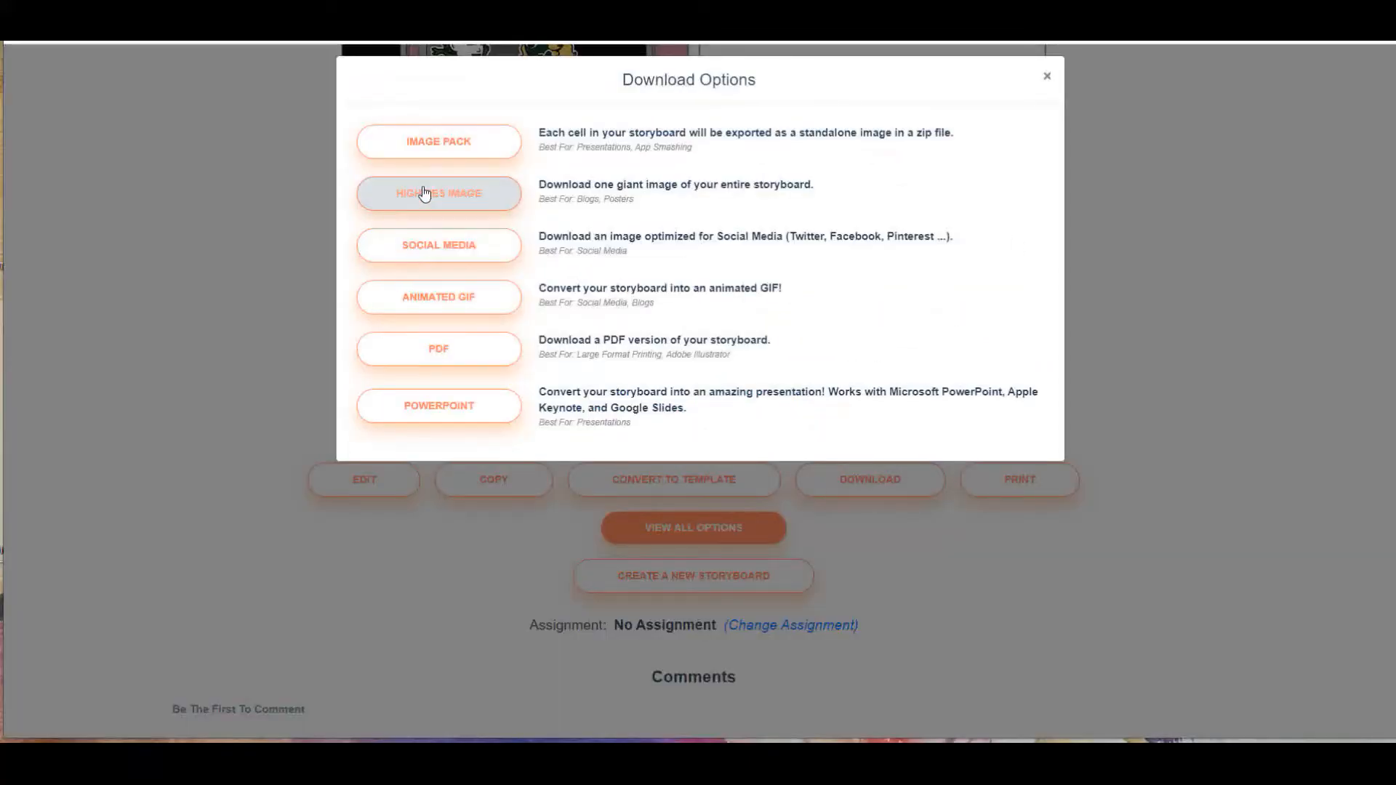
pyautogui.click(451, 346)
pyautogui.click(684, 435)
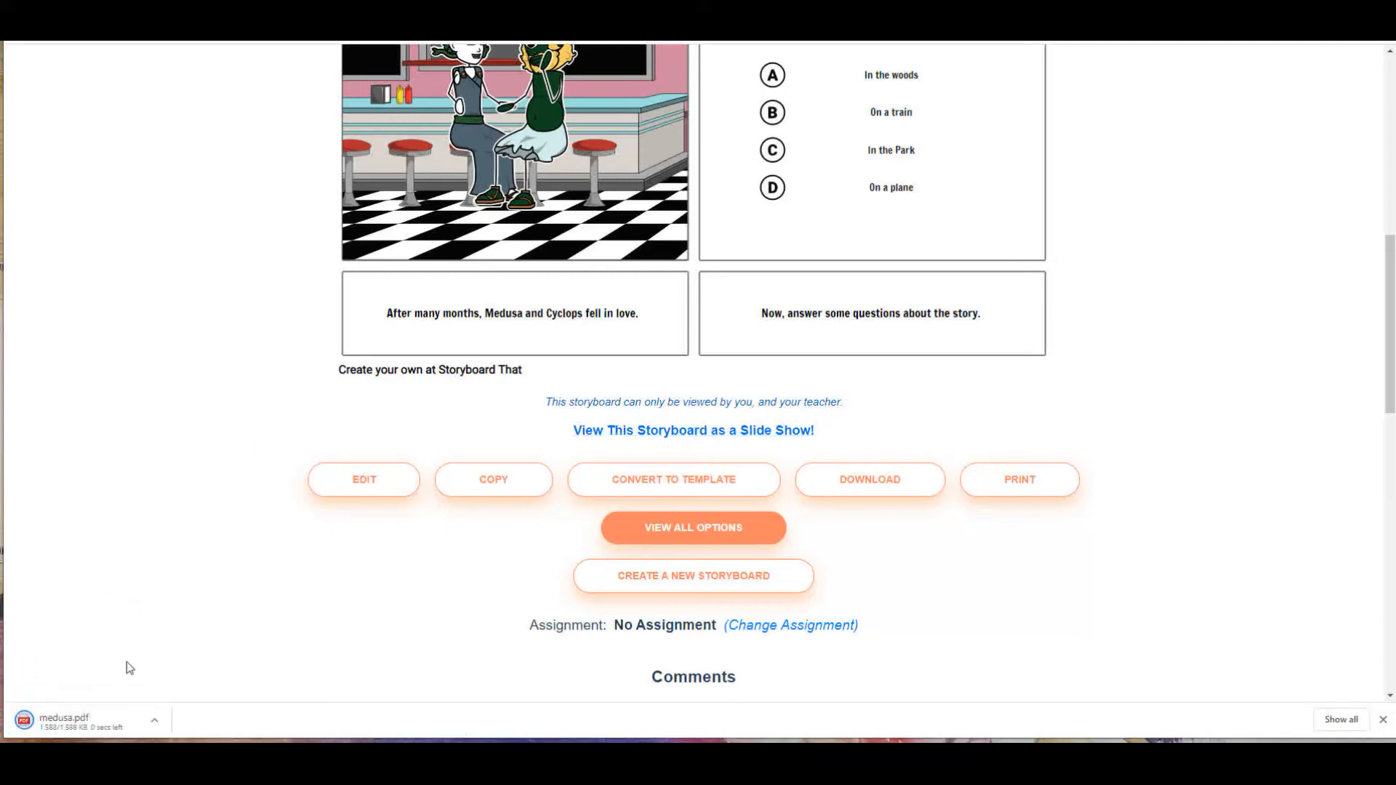
# Open the downloaded medusa.pdf and look through the full storyboard page and the individual cell pages
pyautogui.click(97, 721)
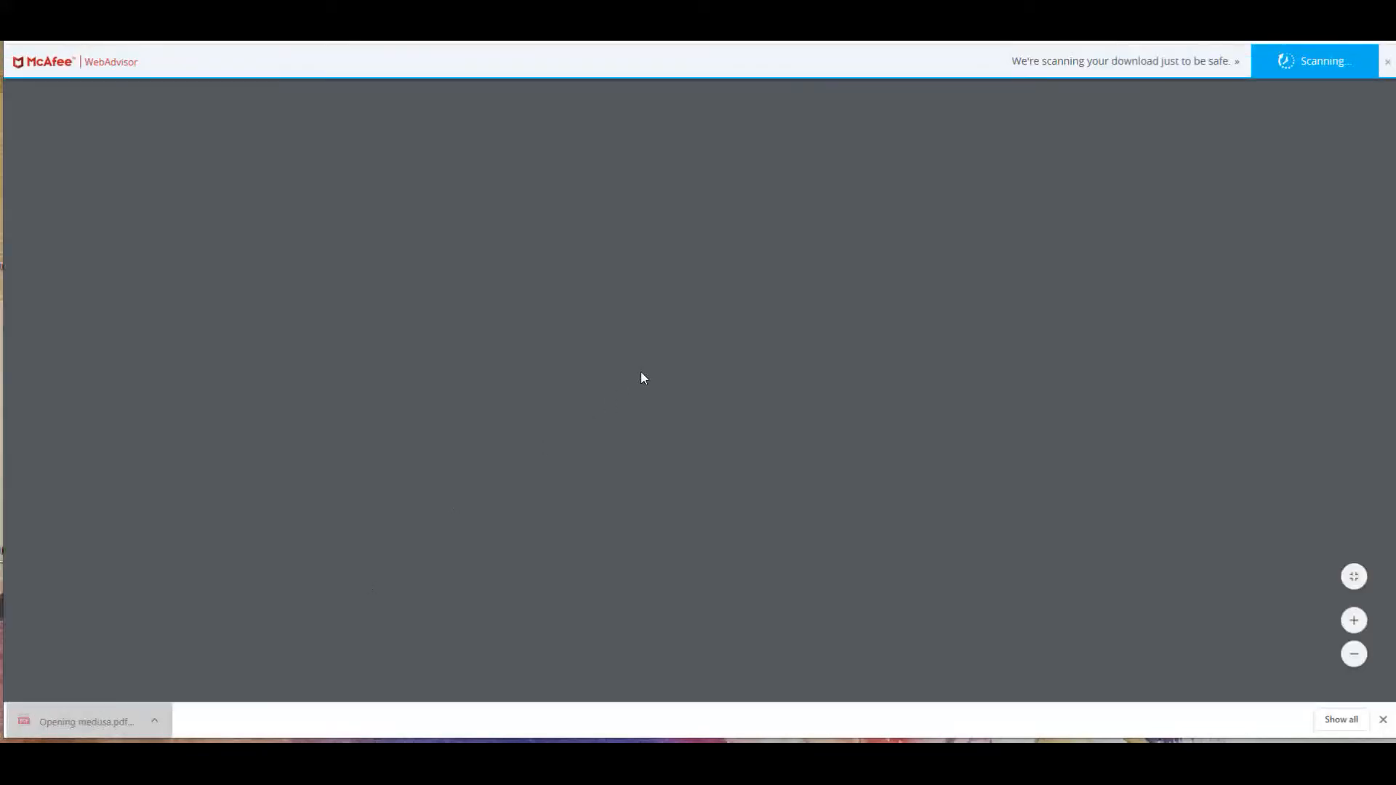
pyautogui.scroll(-9, 644, 379)
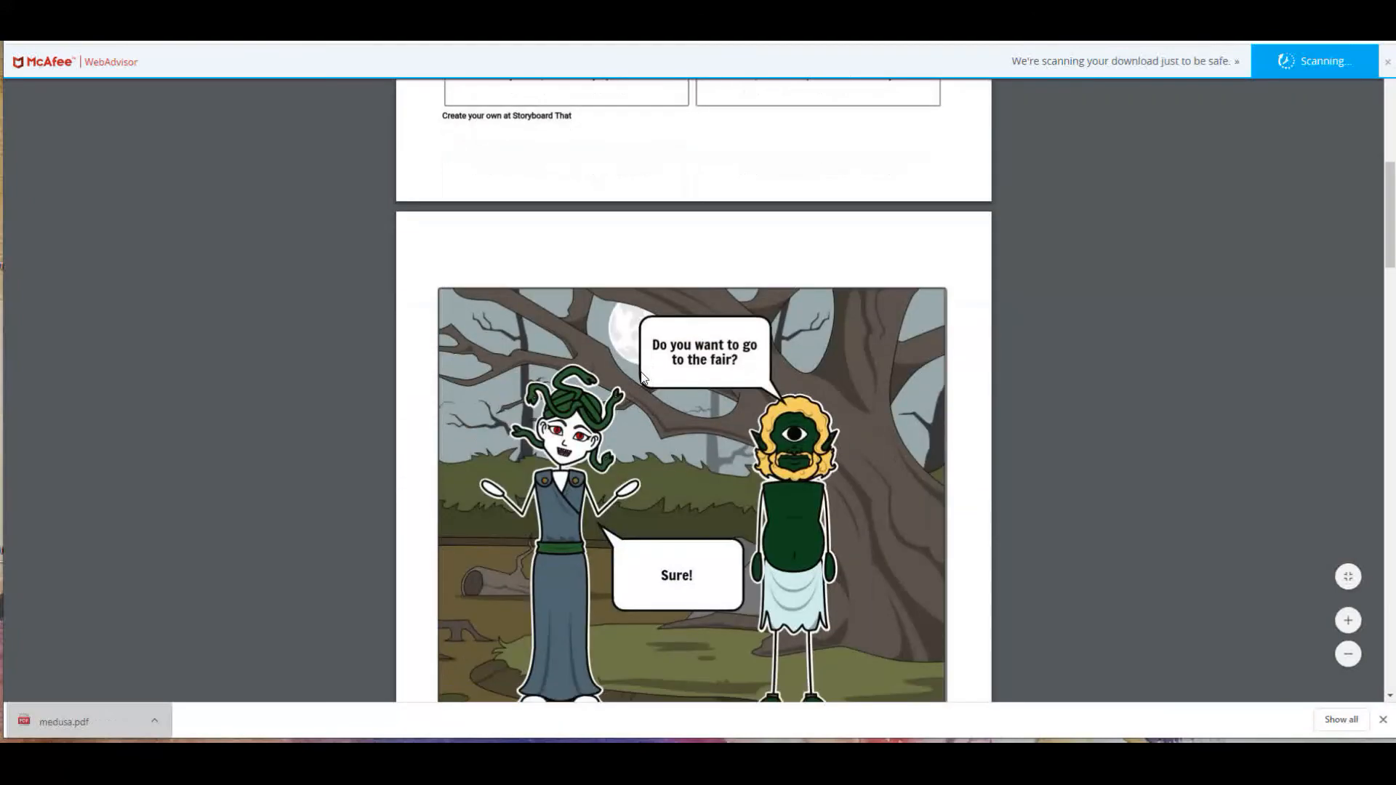
pyautogui.scroll(9, 644, 377)
pyautogui.scroll(-15, 642, 372)
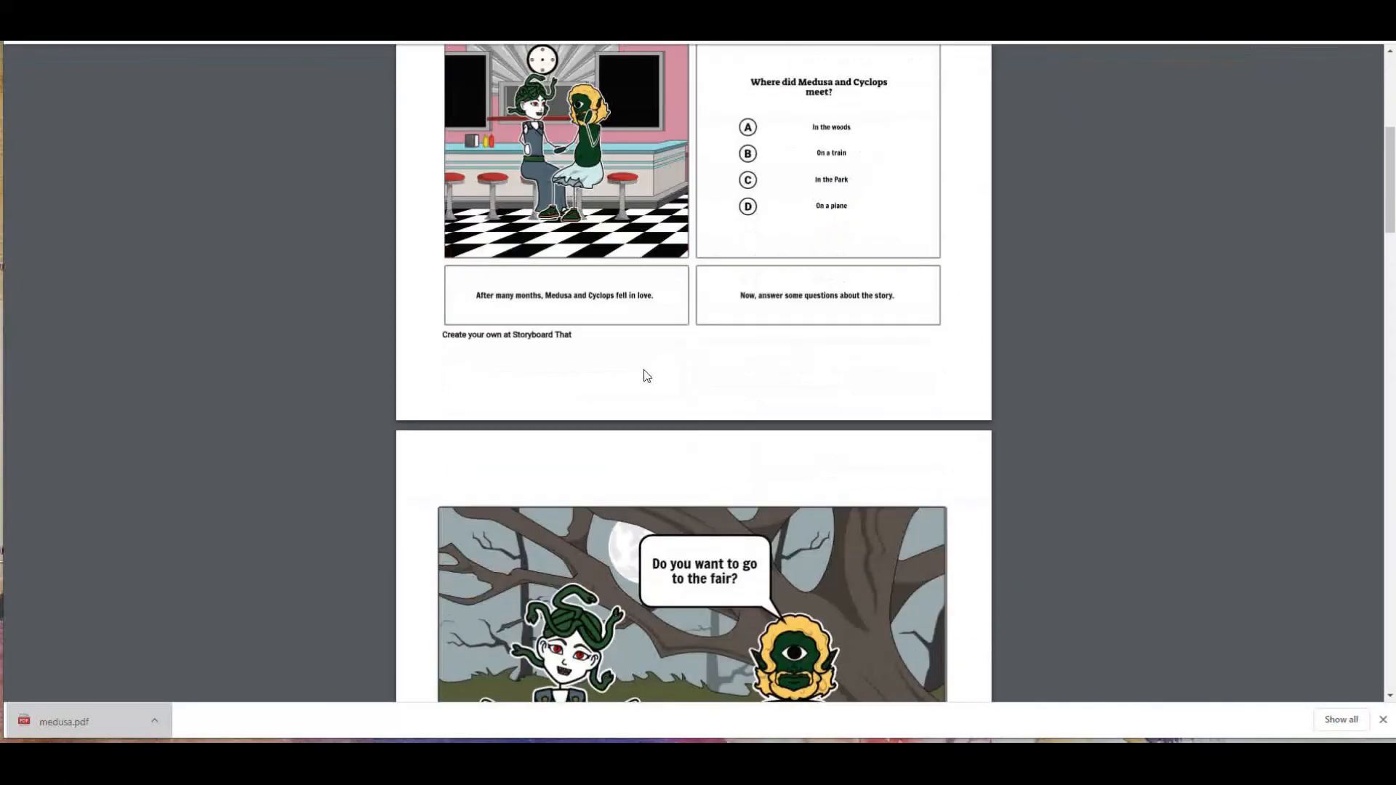
pyautogui.scroll(-5, 649, 373)
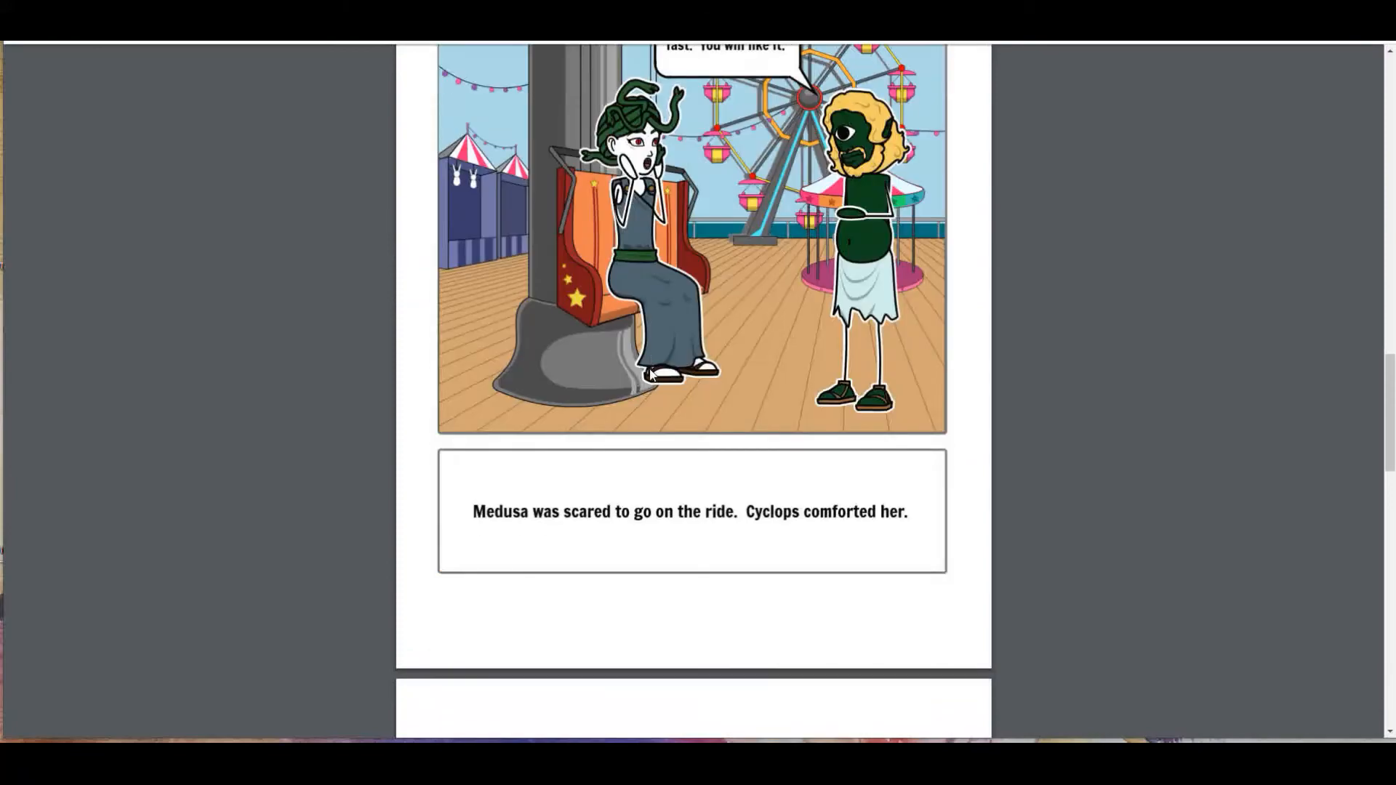
pyautogui.scroll(-13, 651, 374)
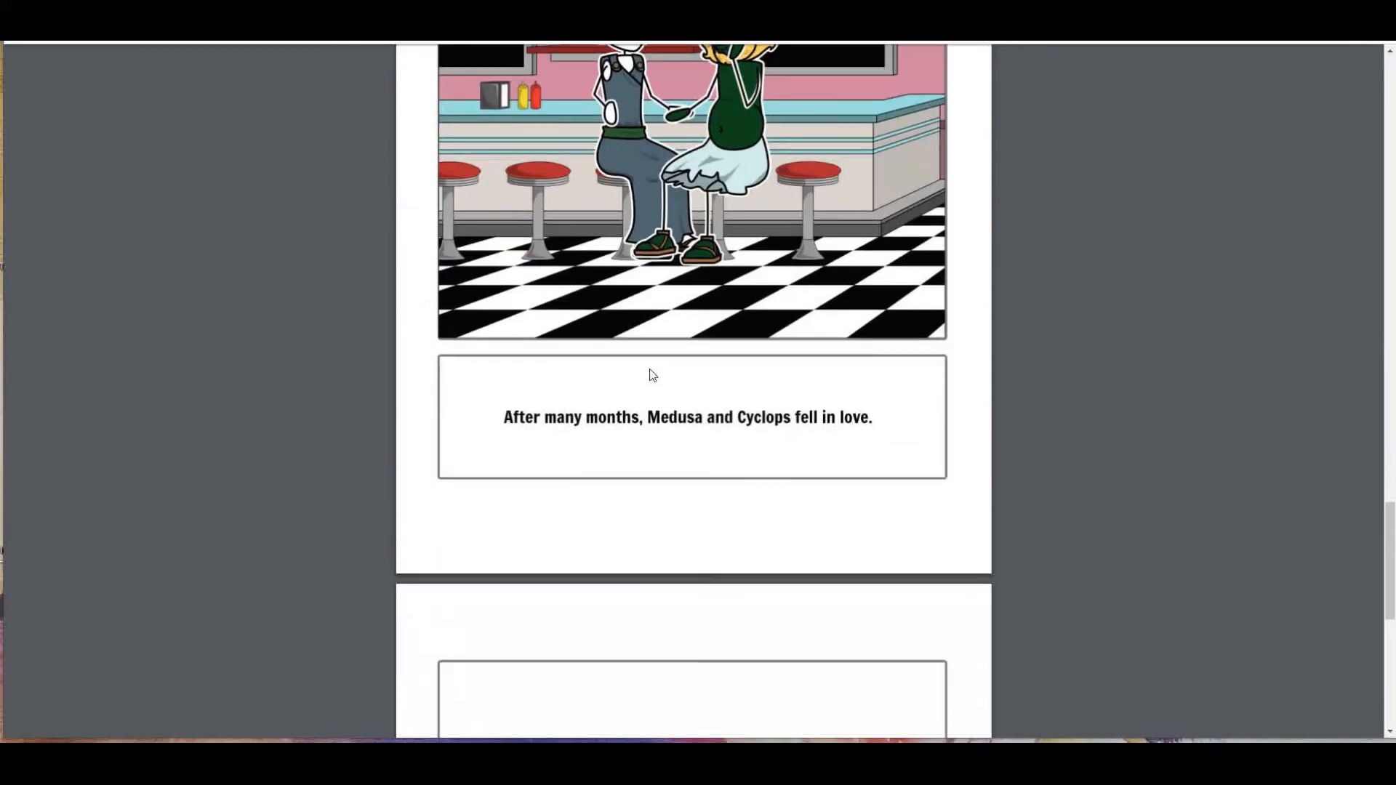
pyautogui.scroll(-8, 653, 376)
pyautogui.scroll(20, 653, 375)
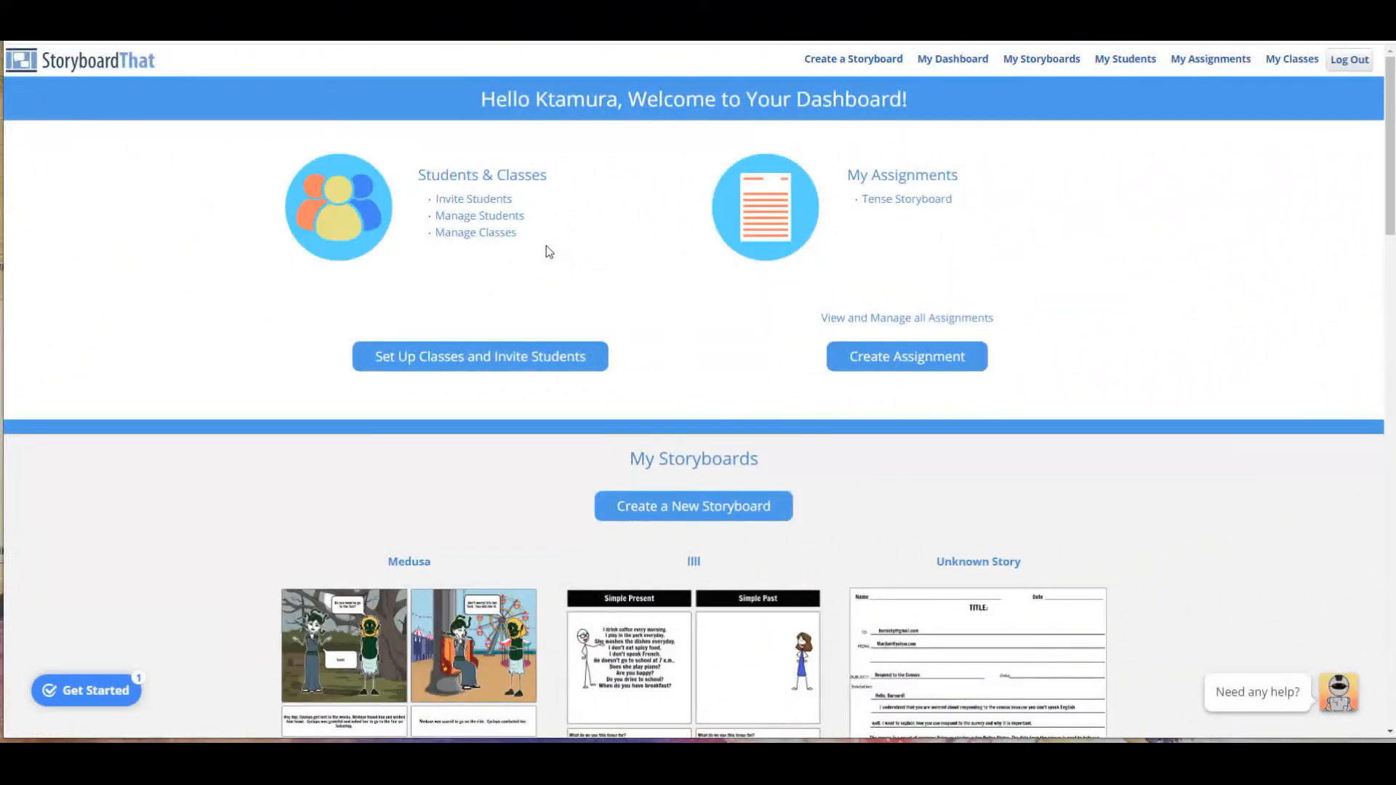
# View the class setup page for inviting students, then open and review the My Students list
pyautogui.click(489, 357)
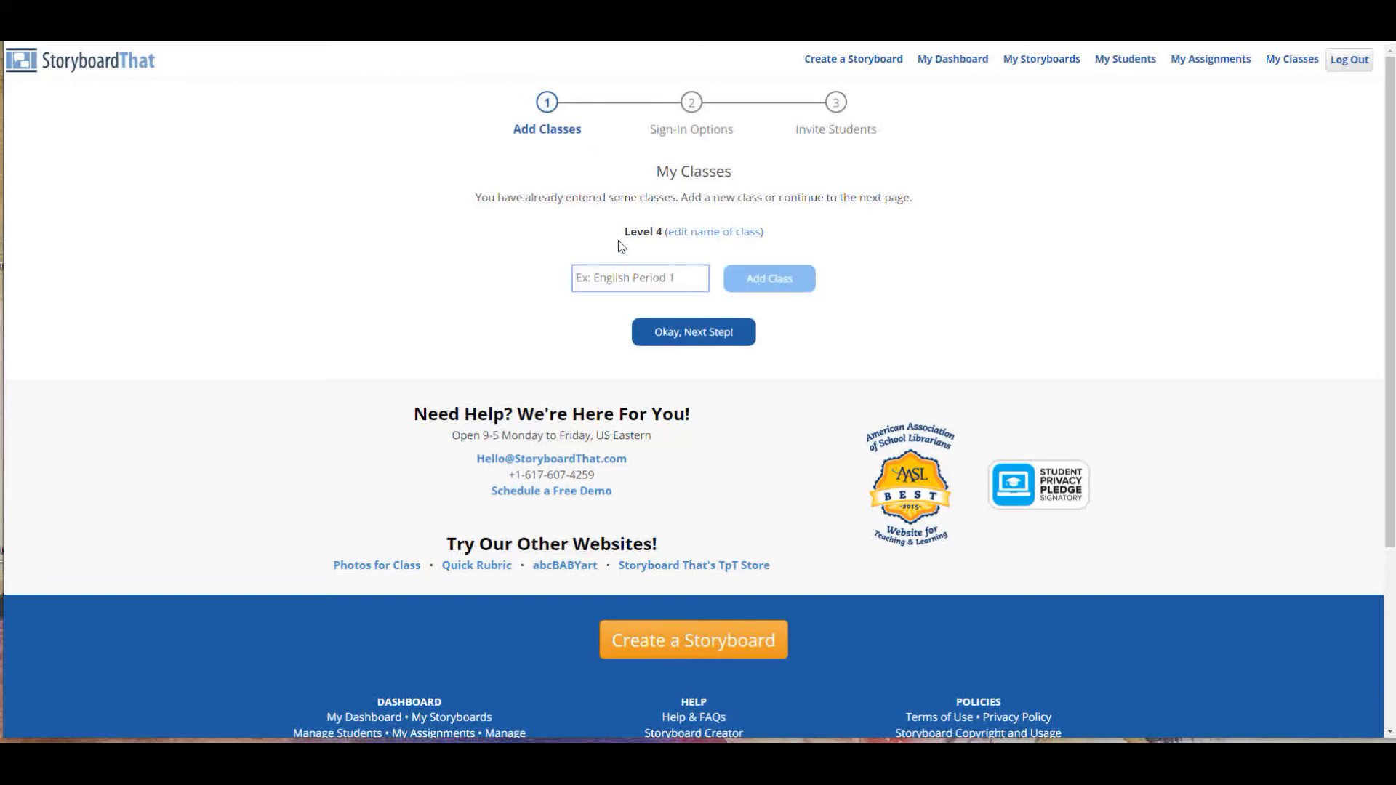
pyautogui.click(1098, 62)
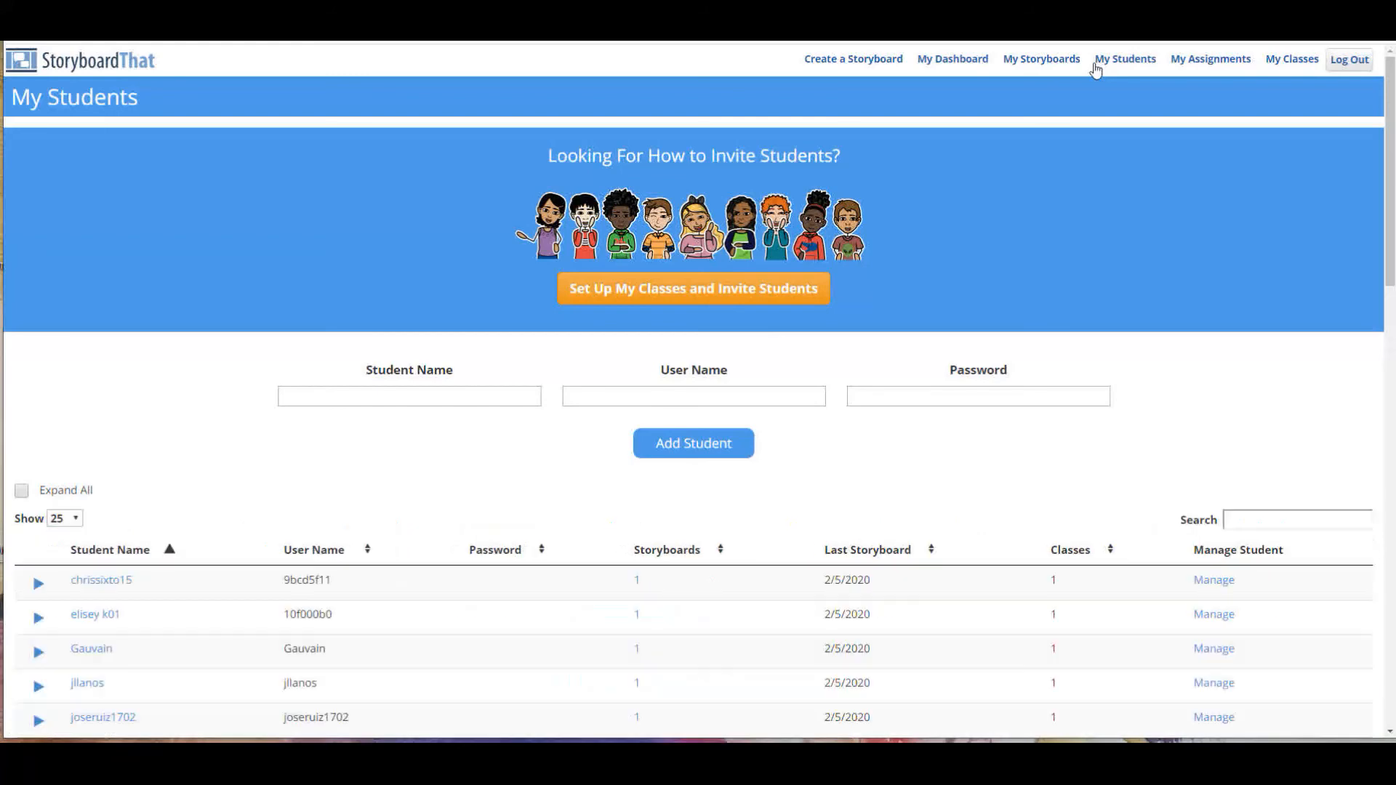
pyautogui.scroll(-1, 925, 238)
pyautogui.scroll(-5, 925, 245)
pyautogui.scroll(5, 925, 244)
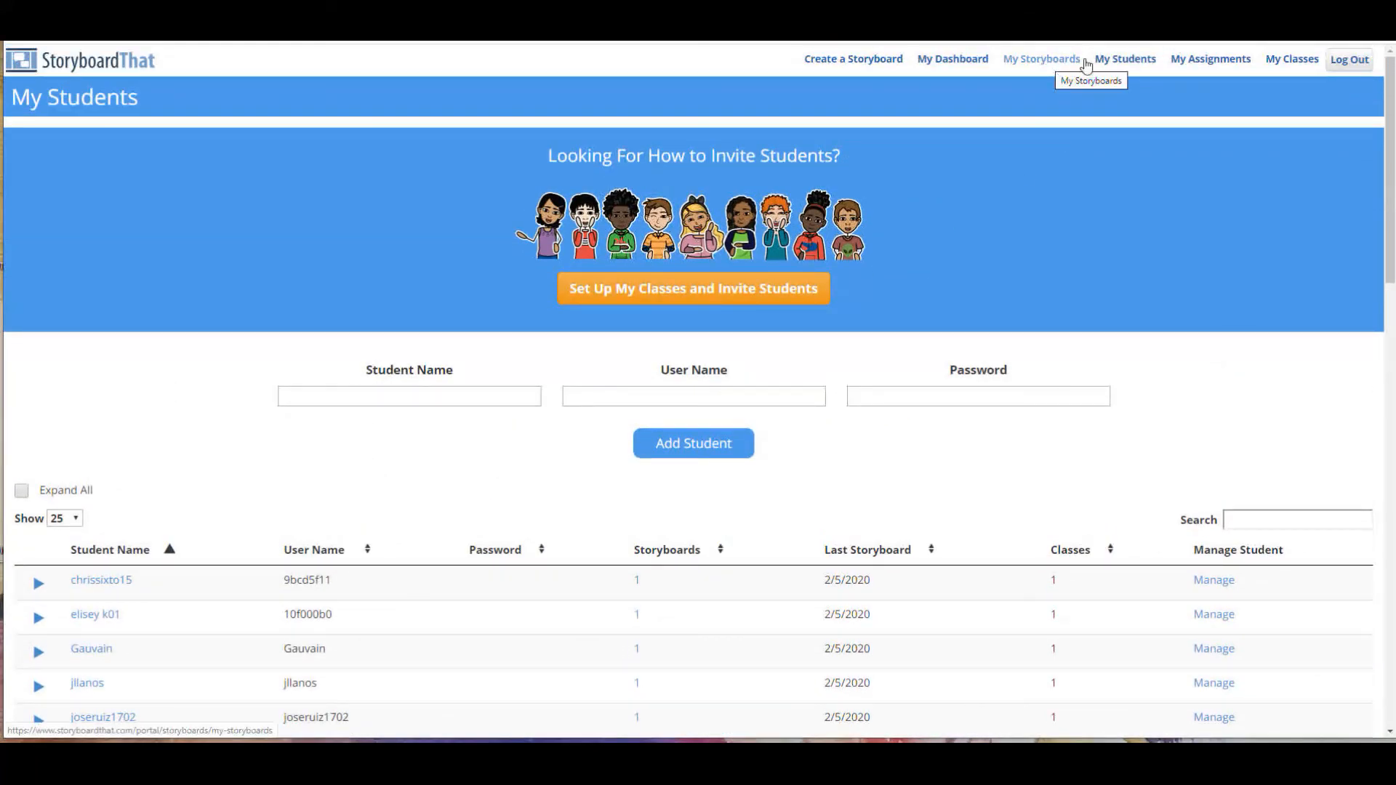
# Open the student storyboards without an assignment from My Assignments and review the flower story, its options and comment area
pyautogui.click(1186, 63)
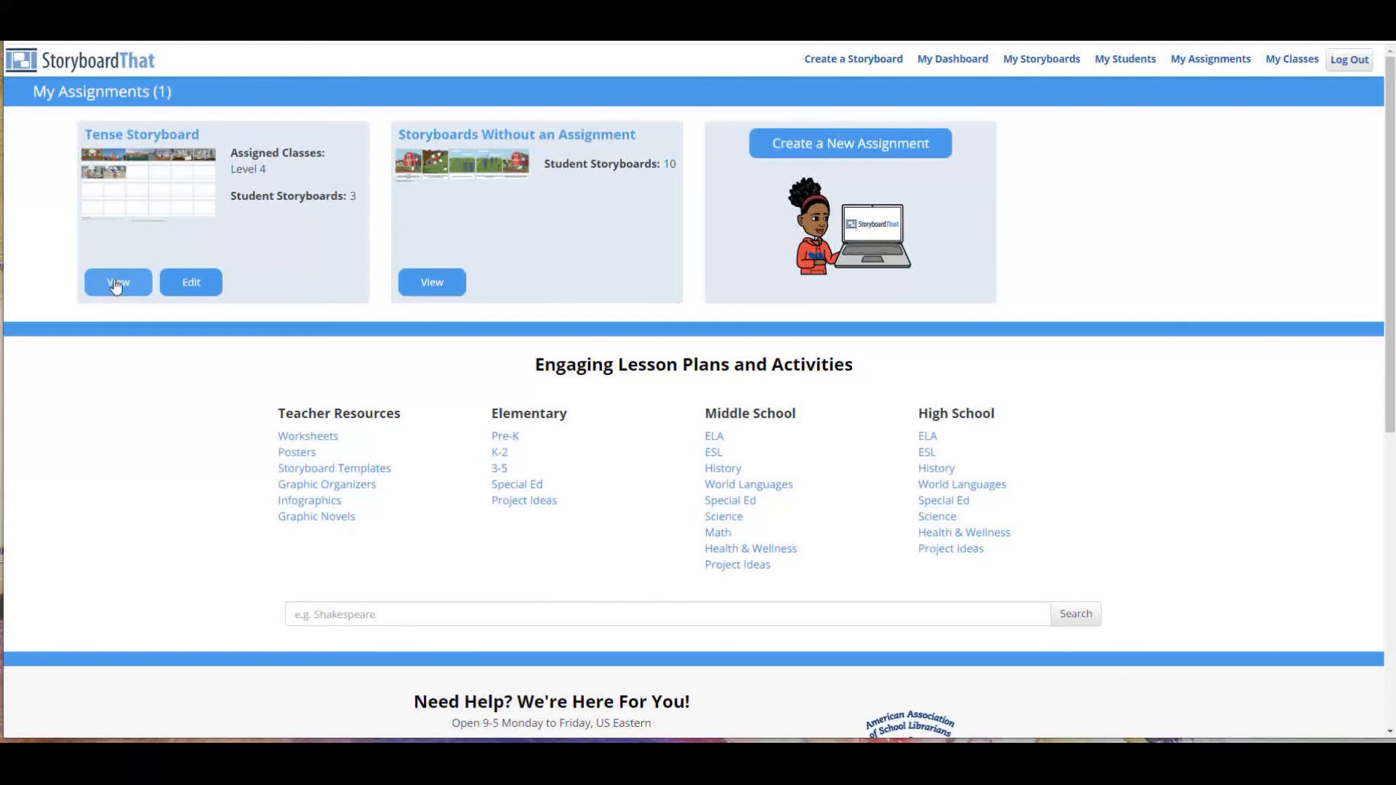
pyautogui.click(432, 282)
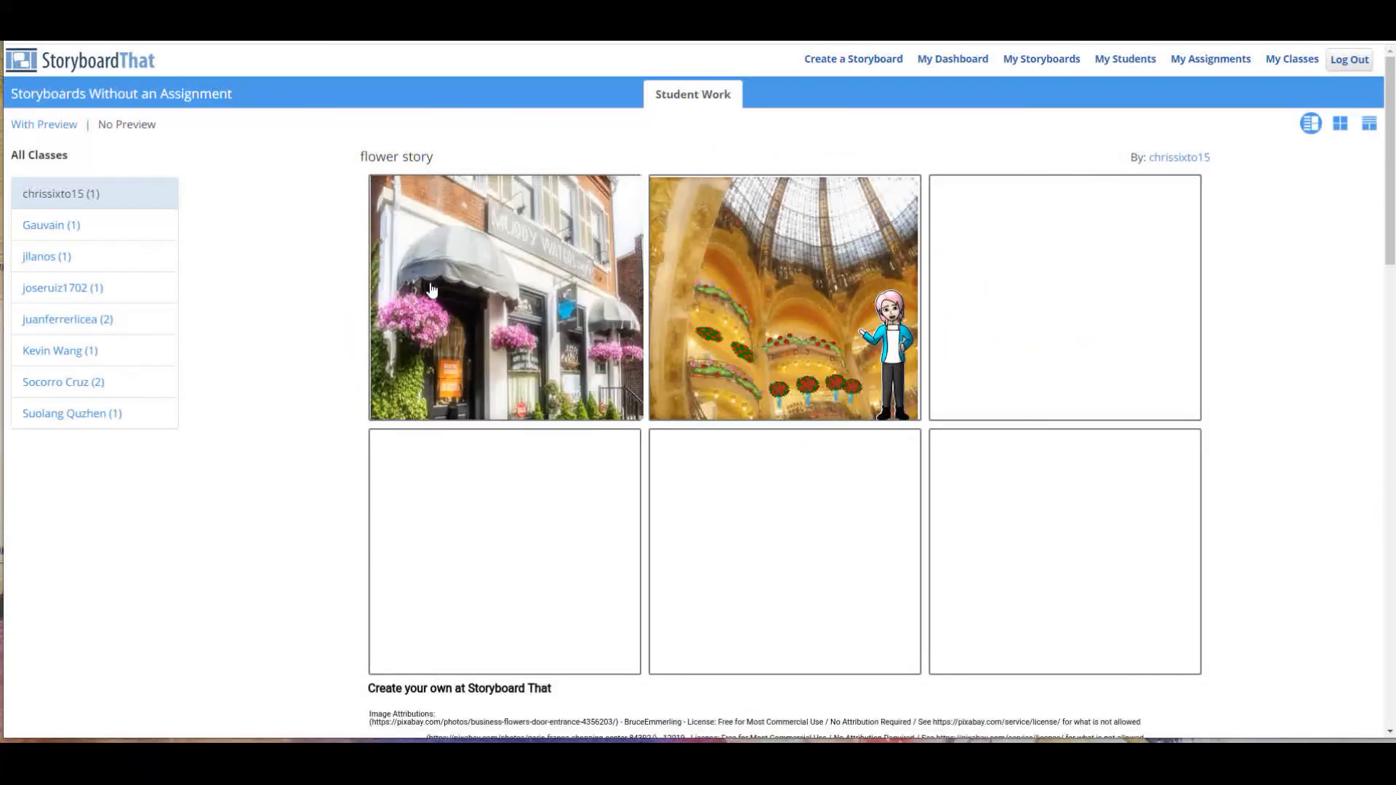
pyautogui.scroll(-8, 568, 418)
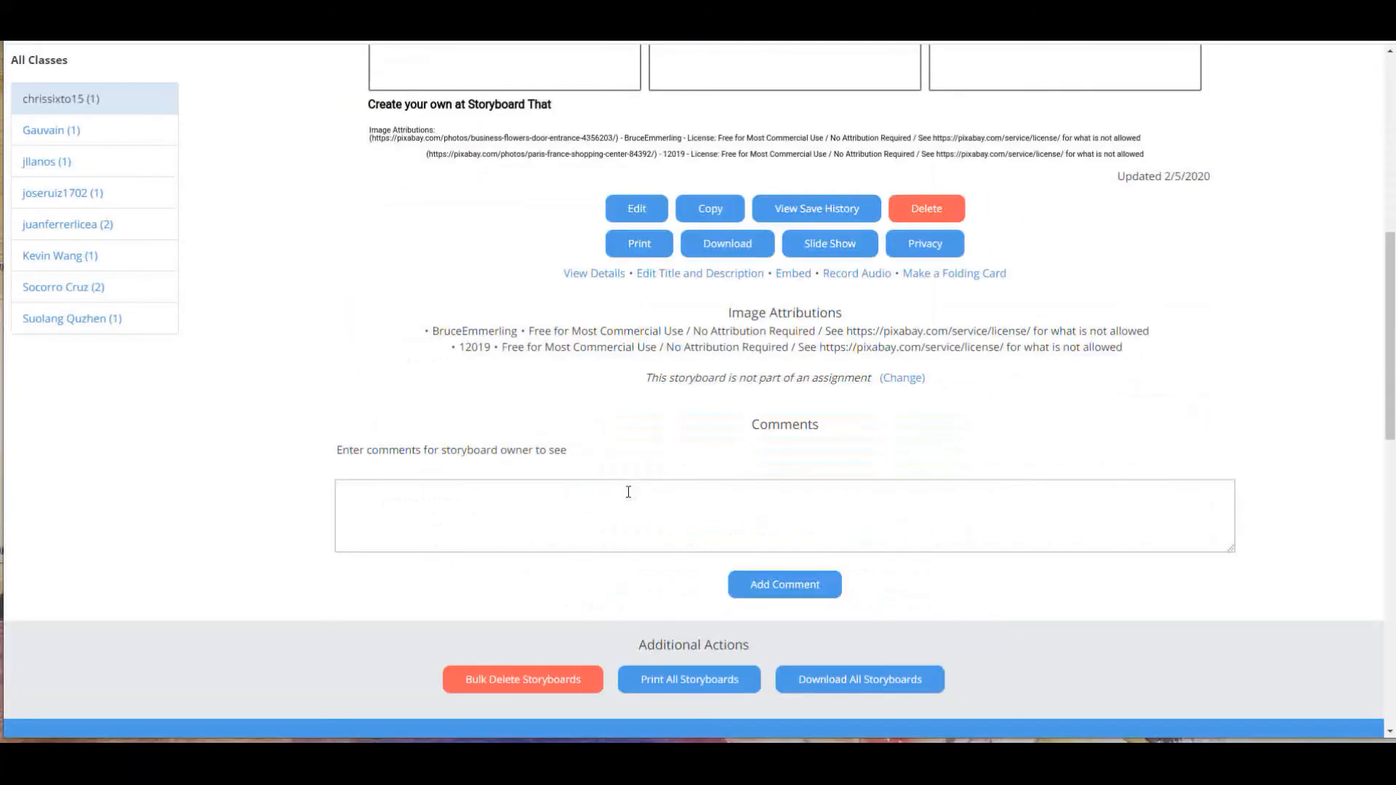
pyautogui.scroll(-5, 627, 488)
pyautogui.scroll(12, 626, 462)
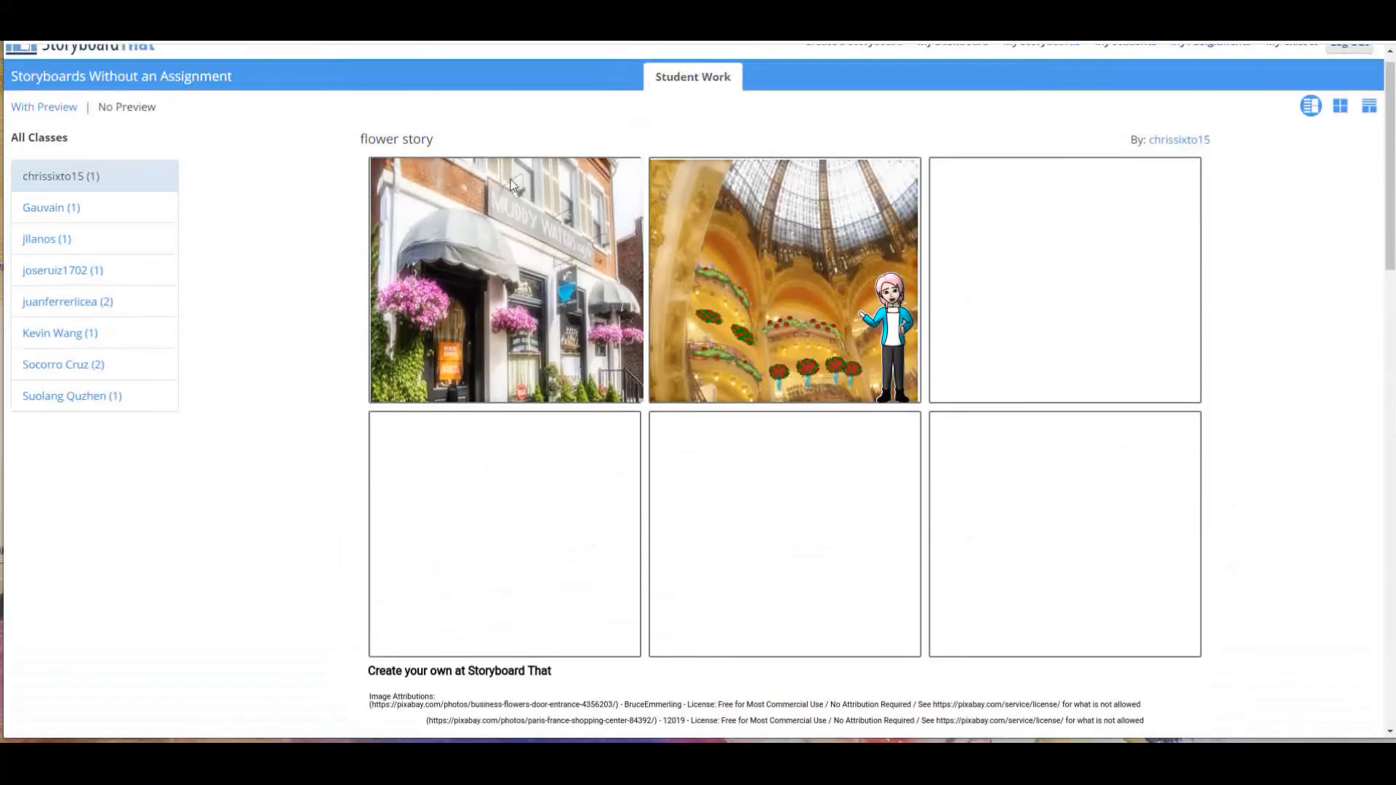
pyautogui.scroll(1, 514, 186)
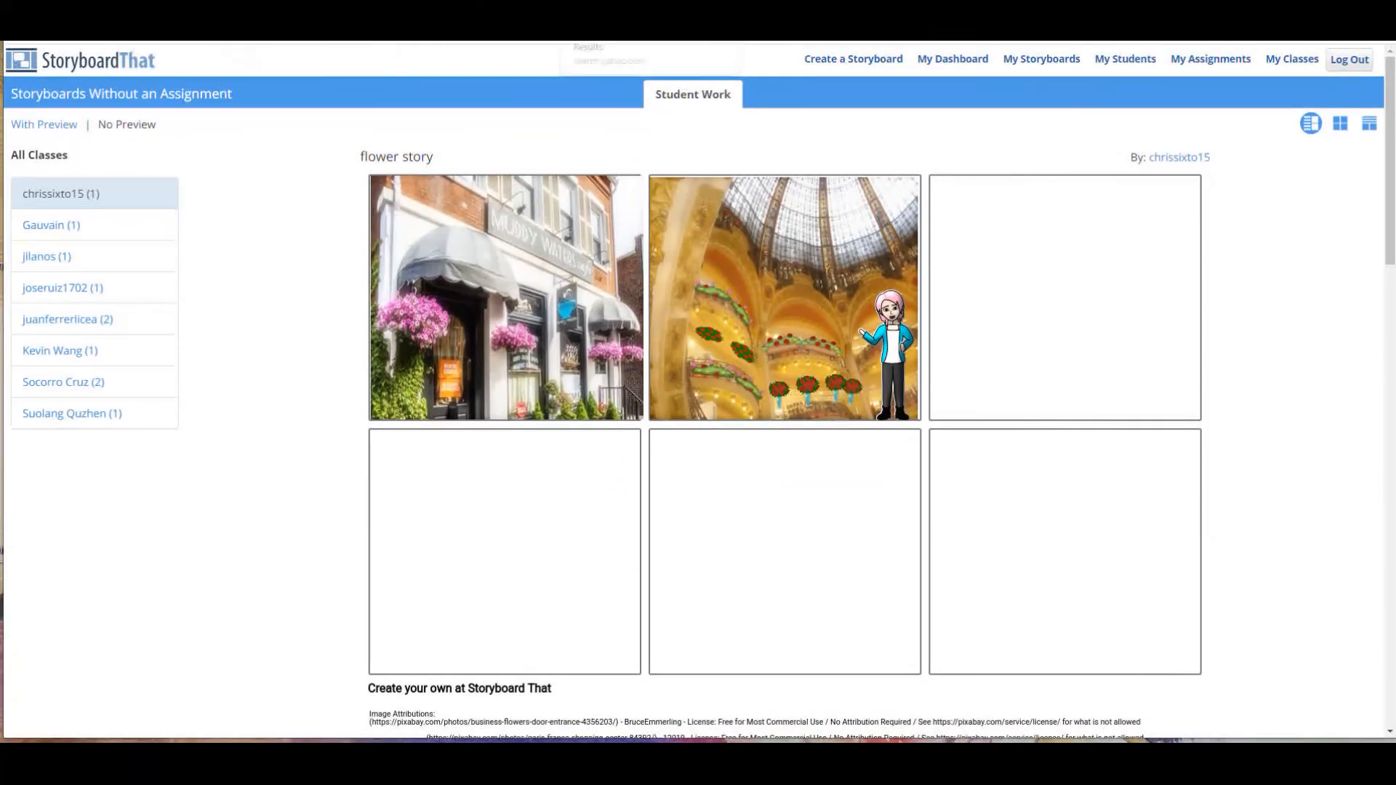